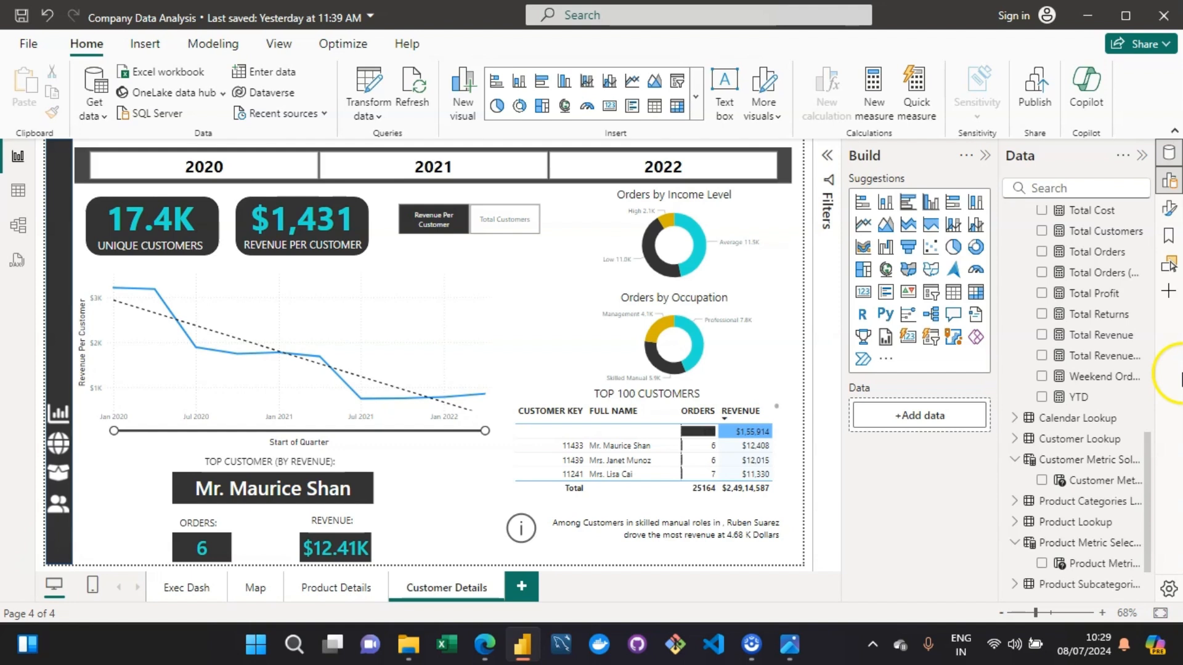
- Look through the Product Details, Map and Exec Dash pages and inspect the default tooltips of the Orders by Category bars
left_click(331, 598)
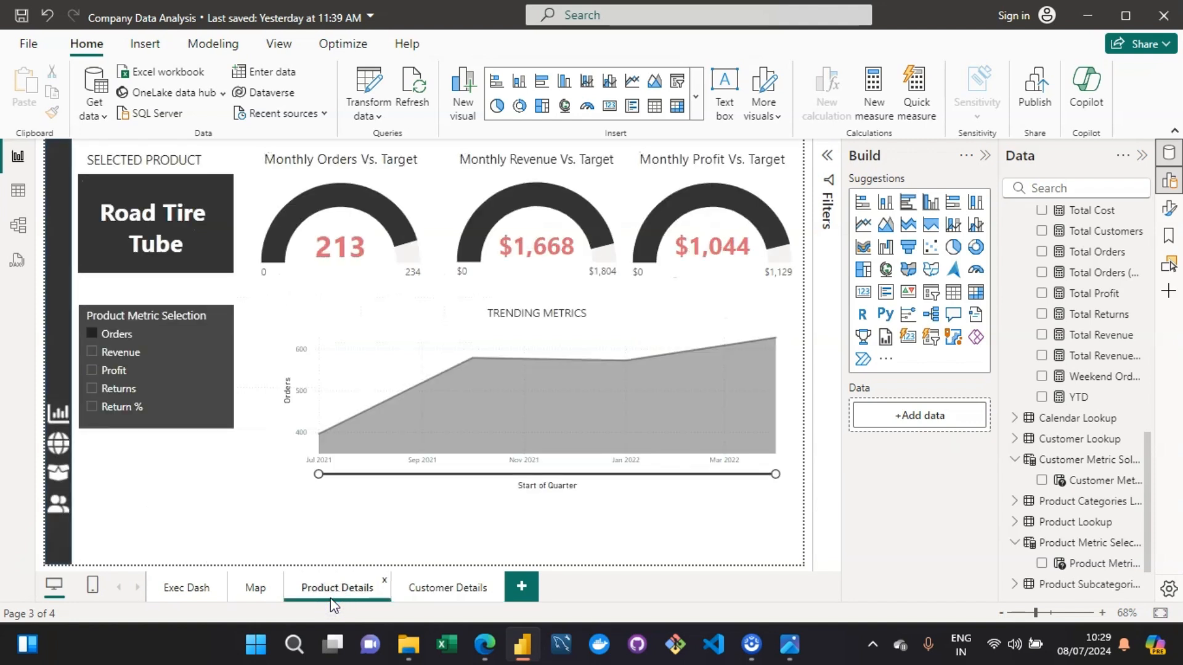
left_click(261, 587)
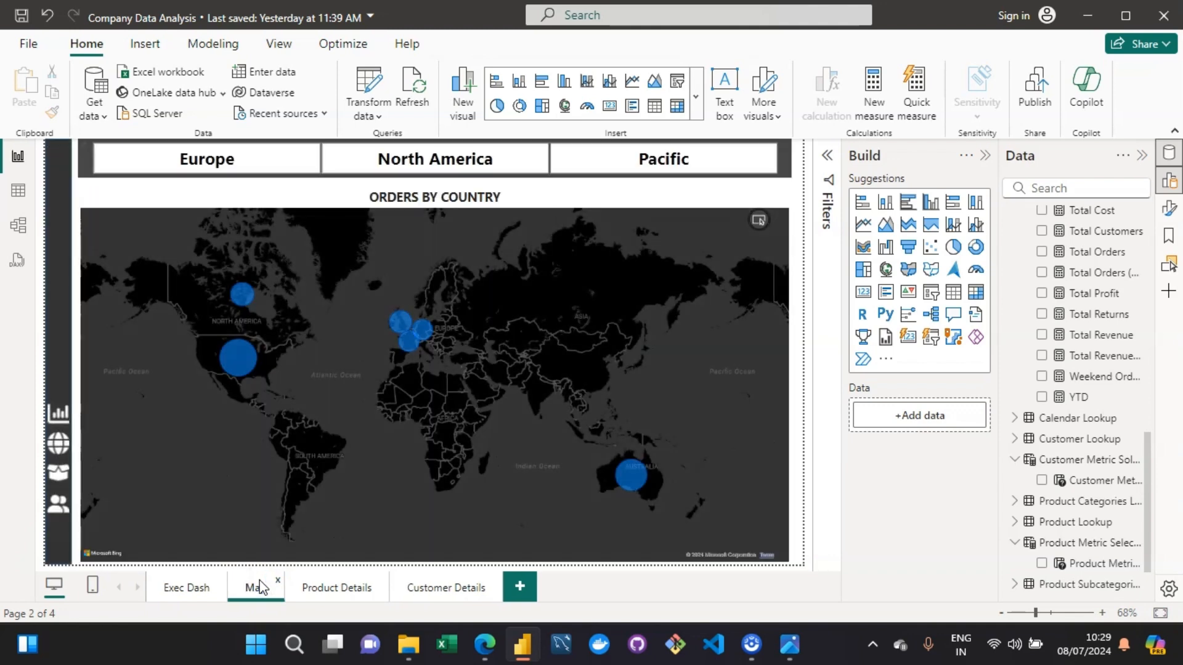
left_click(196, 588)
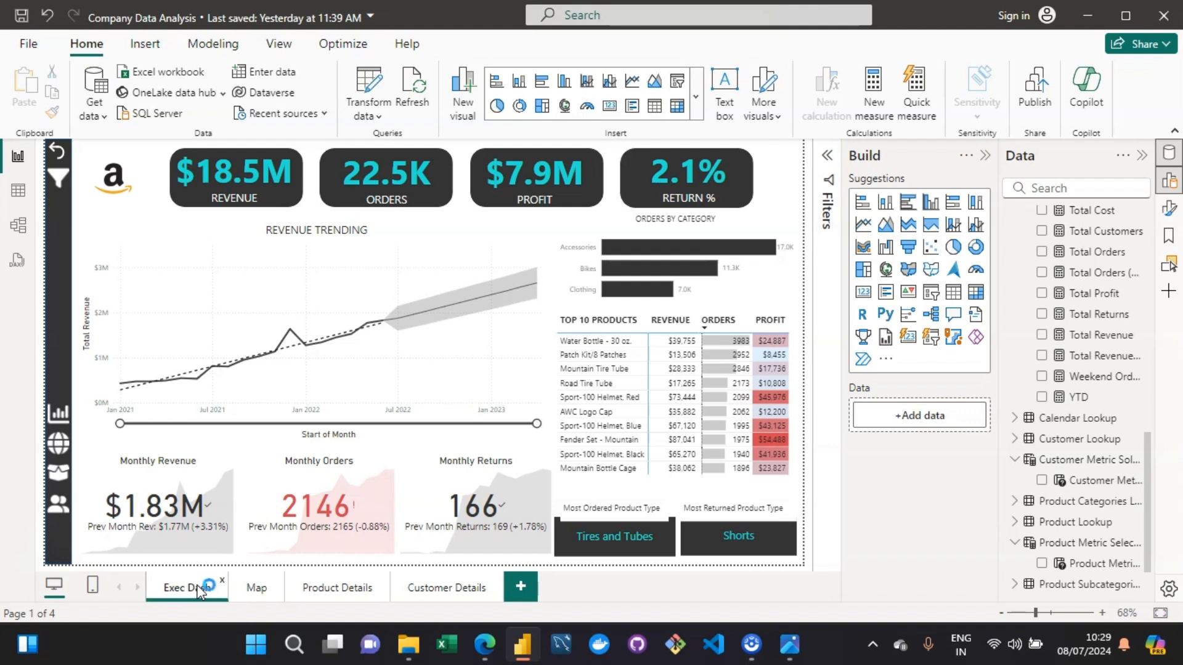
left_click(703, 247)
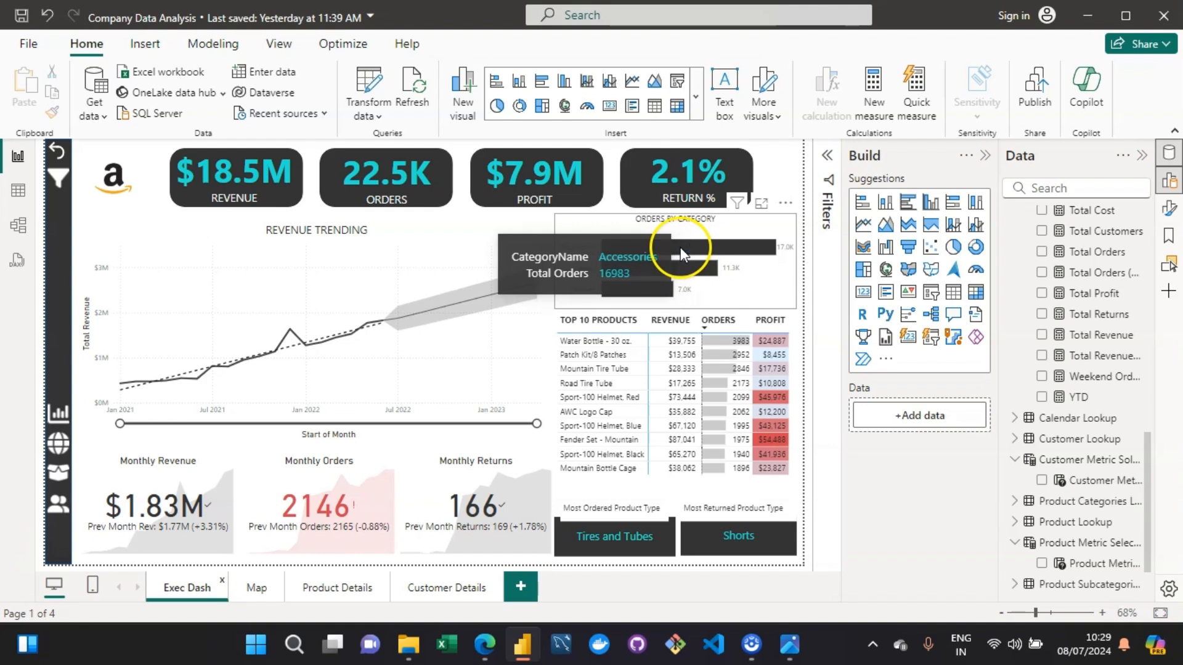
left_click(681, 248)
mouse_move(686, 265)
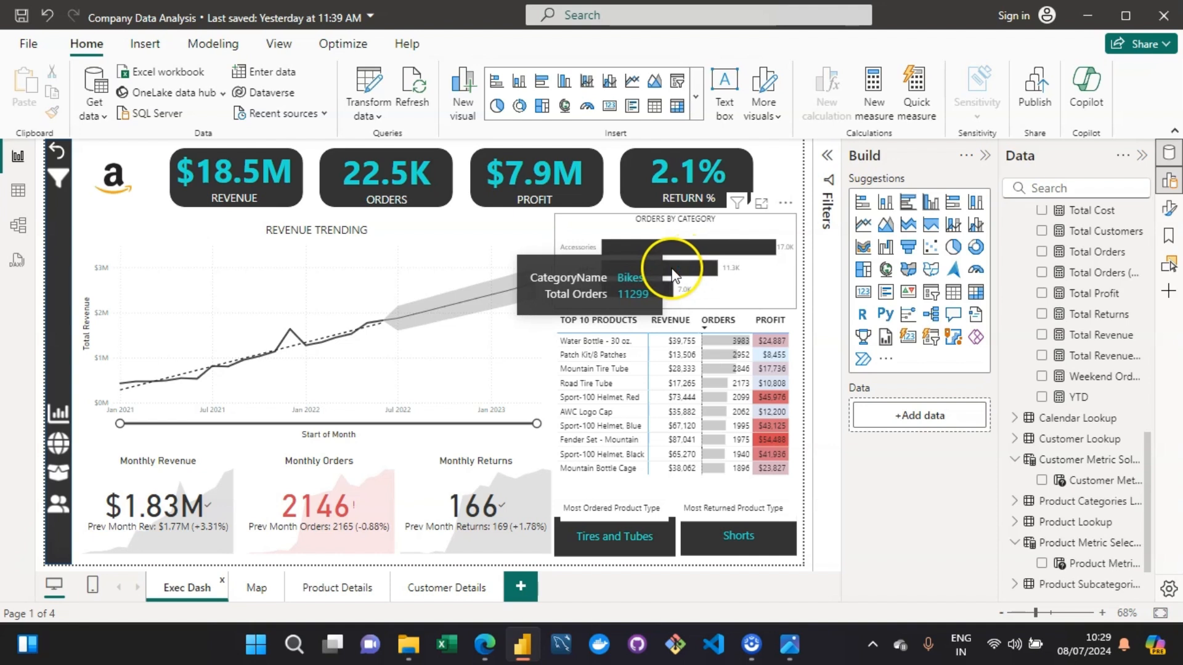
left_click(673, 272)
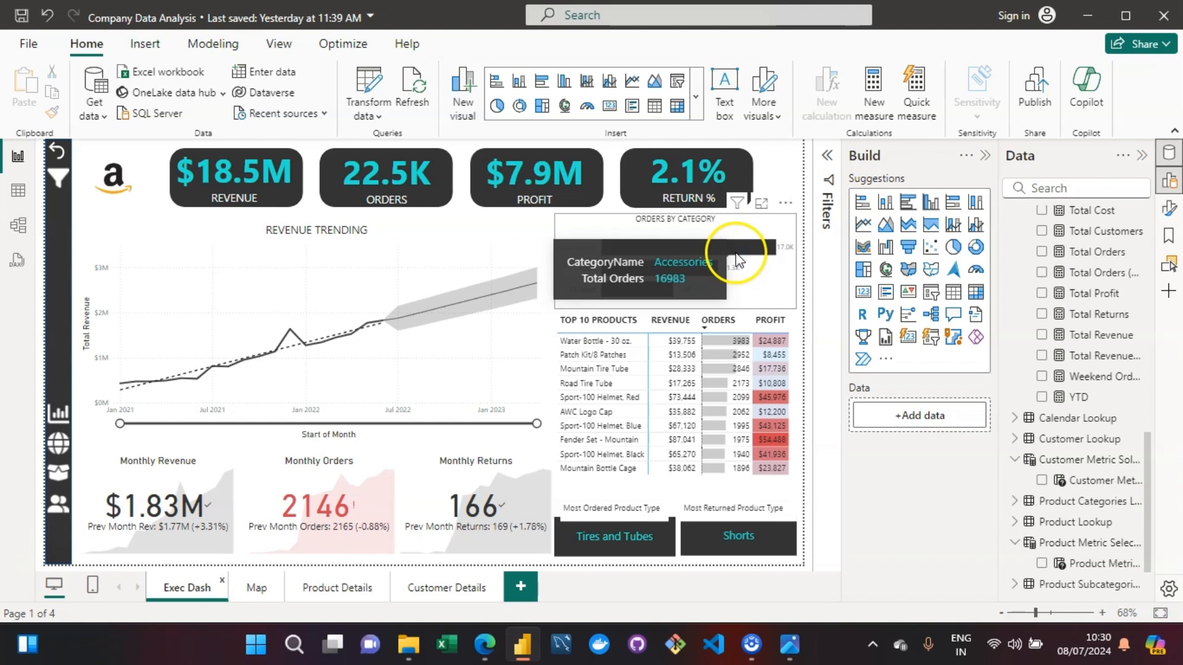
- Add a new report page and name it "Custom ToolTip"
left_click(522, 595)
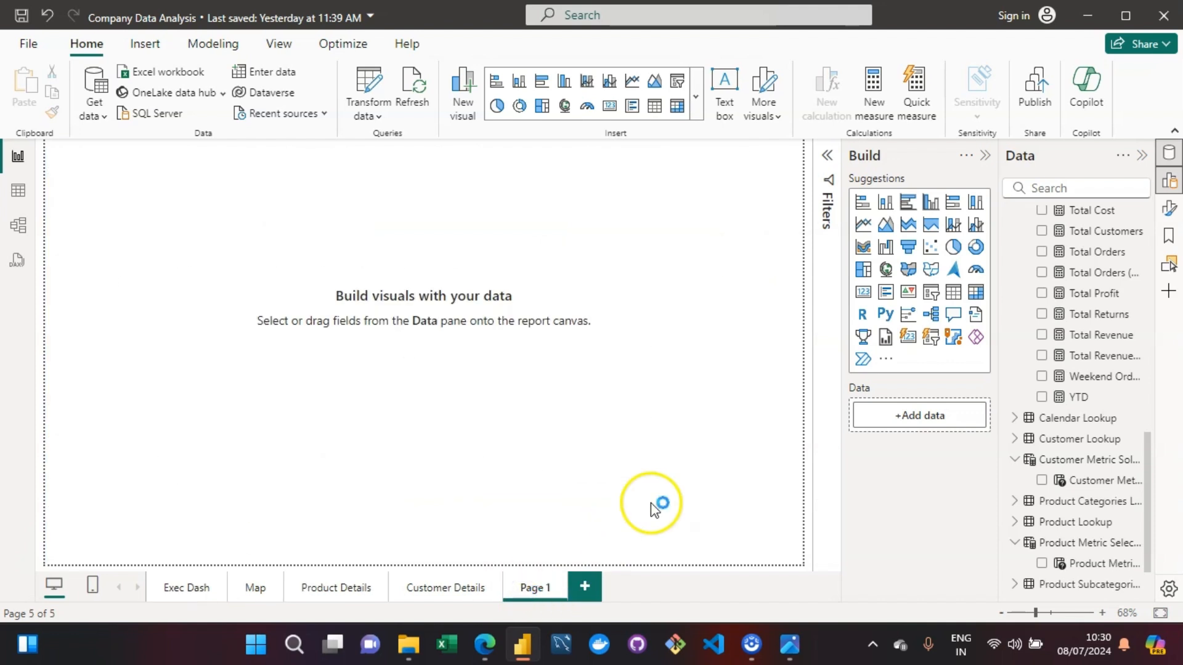
left_click(987, 157)
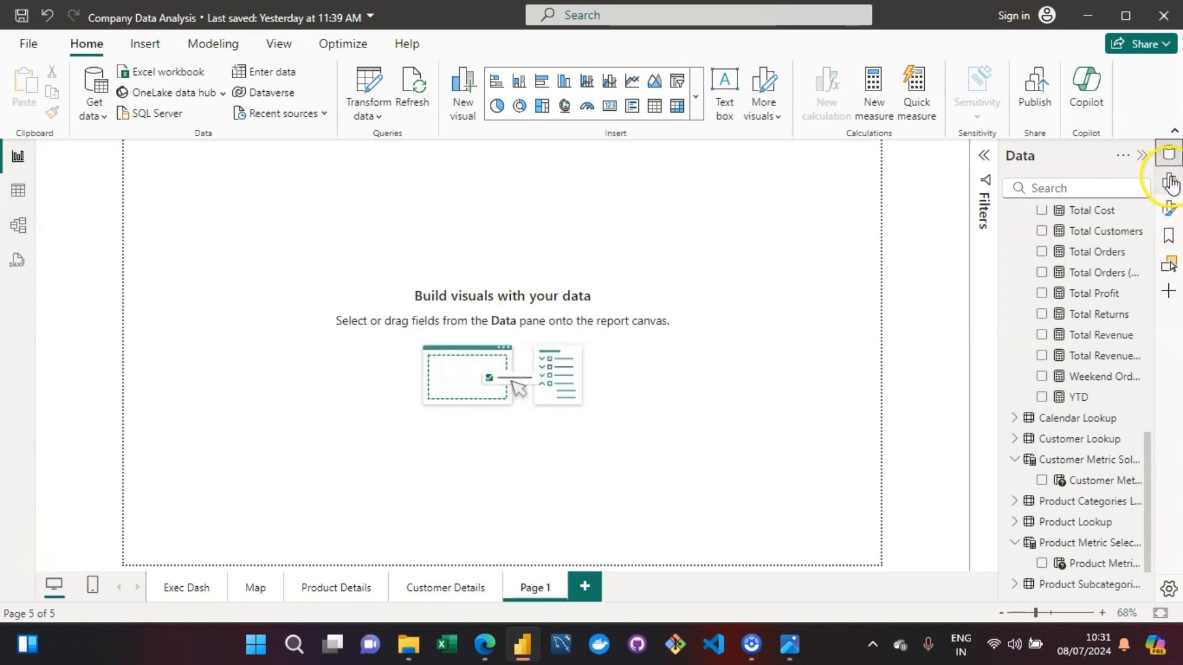
left_click(1169, 212)
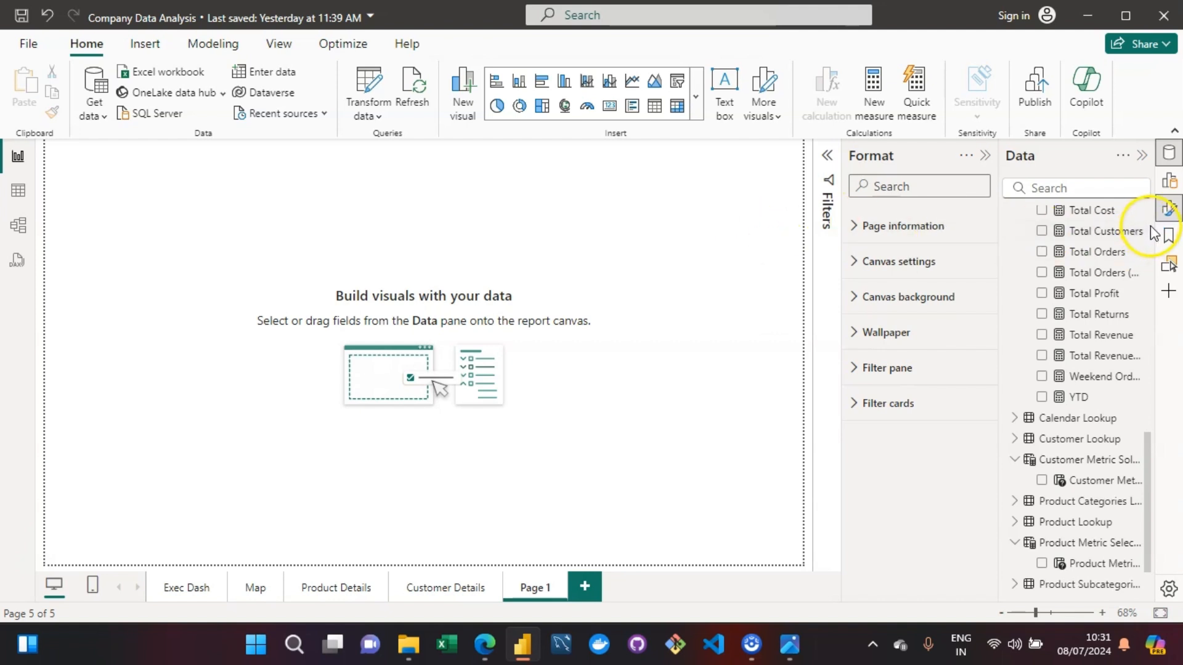
left_click(856, 238)
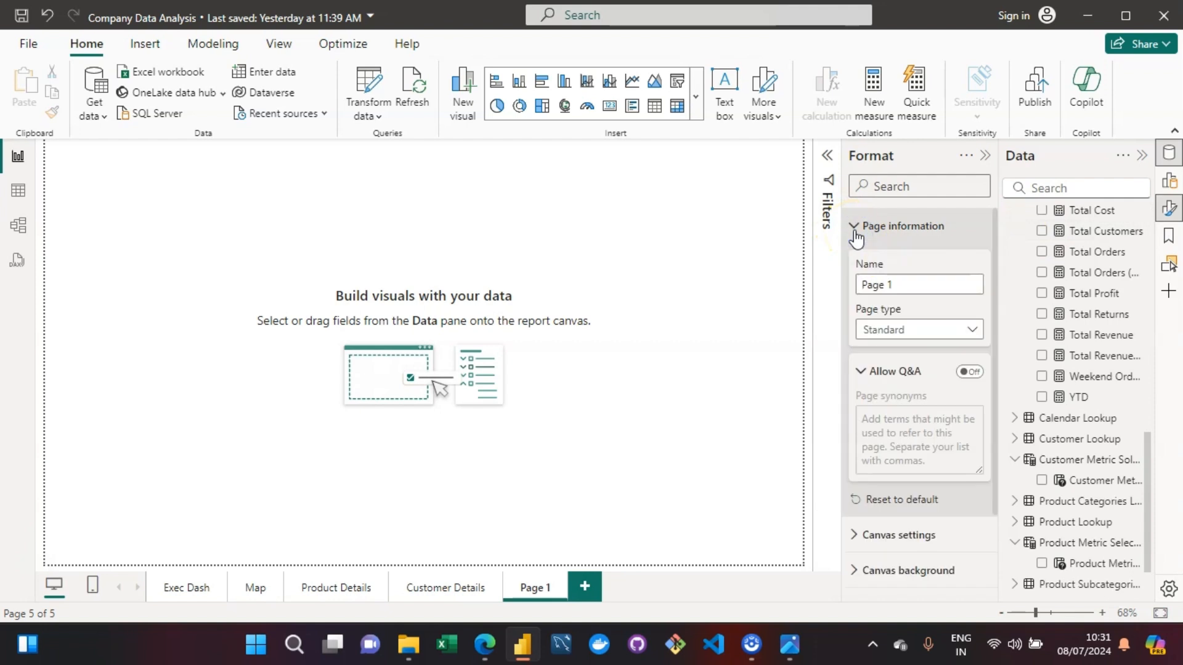
left_click(920, 283)
key("BackSpace")
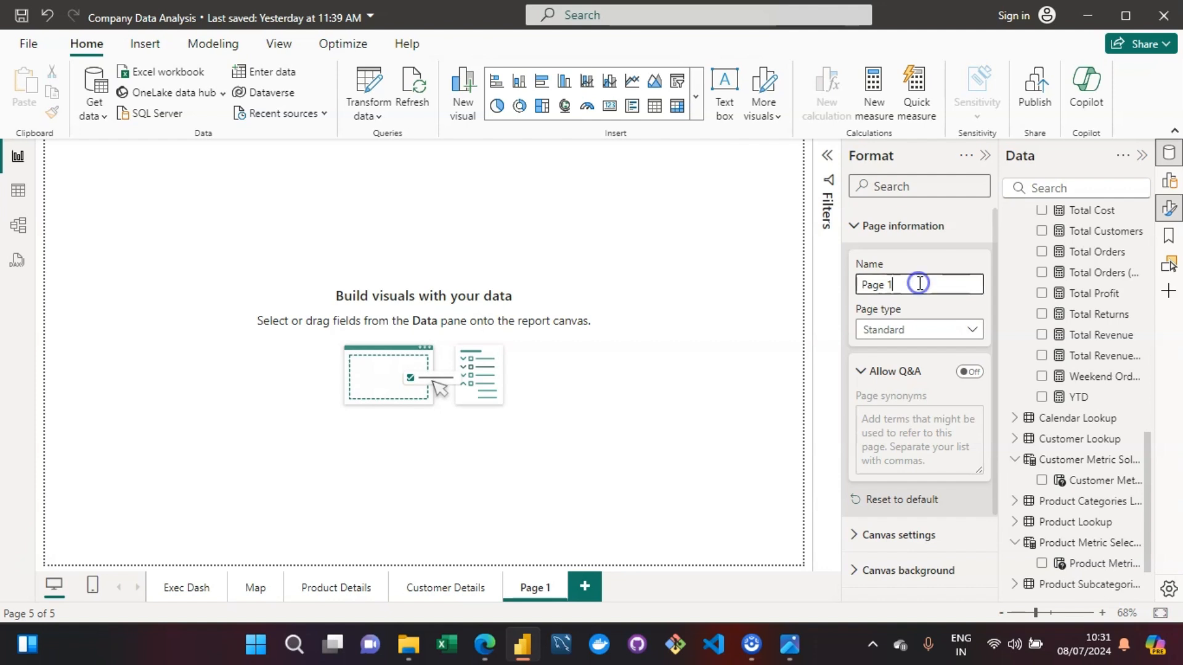
triple_click(920, 283)
type("Custom T")
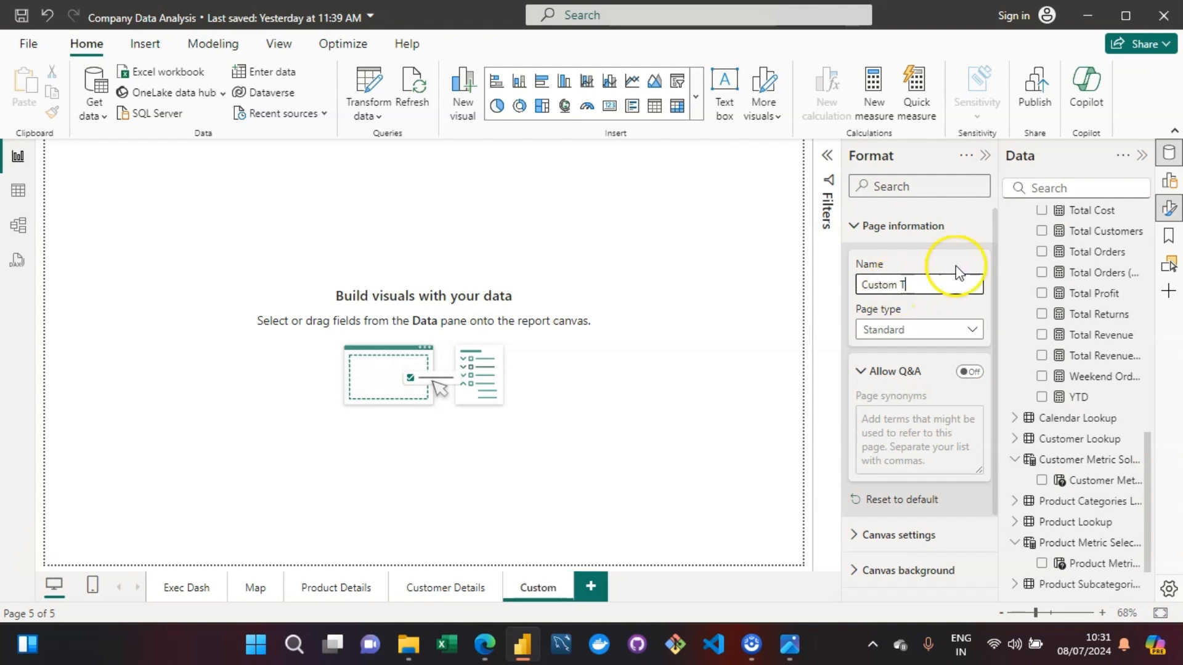
type("oolTi")
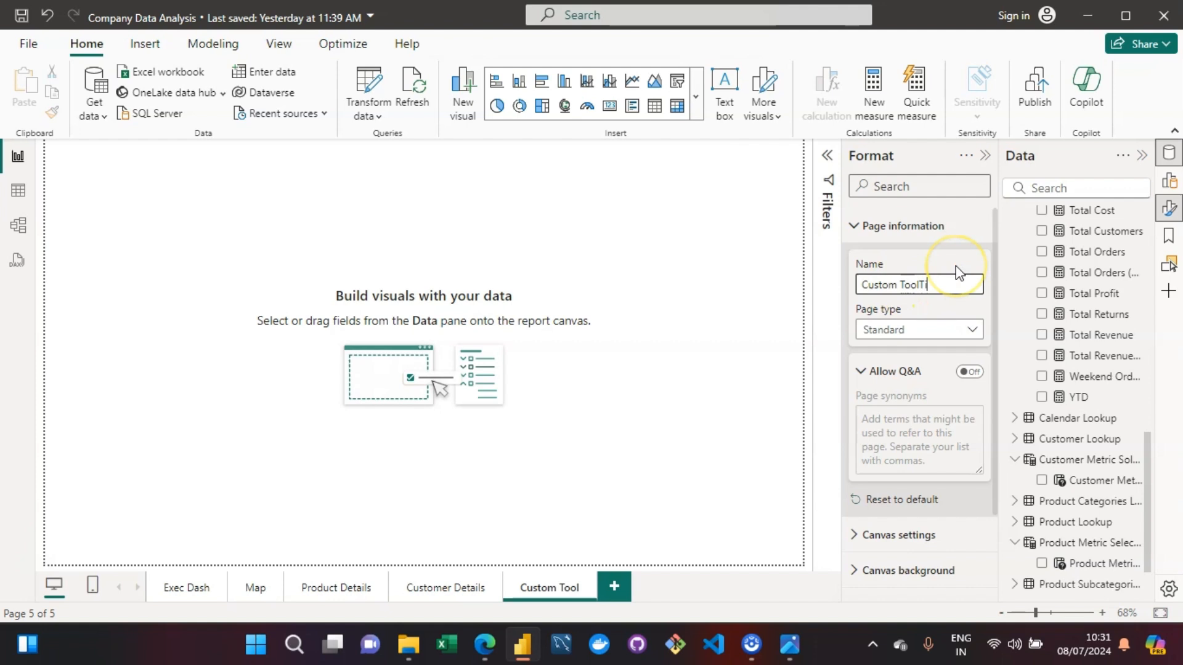
type("p")
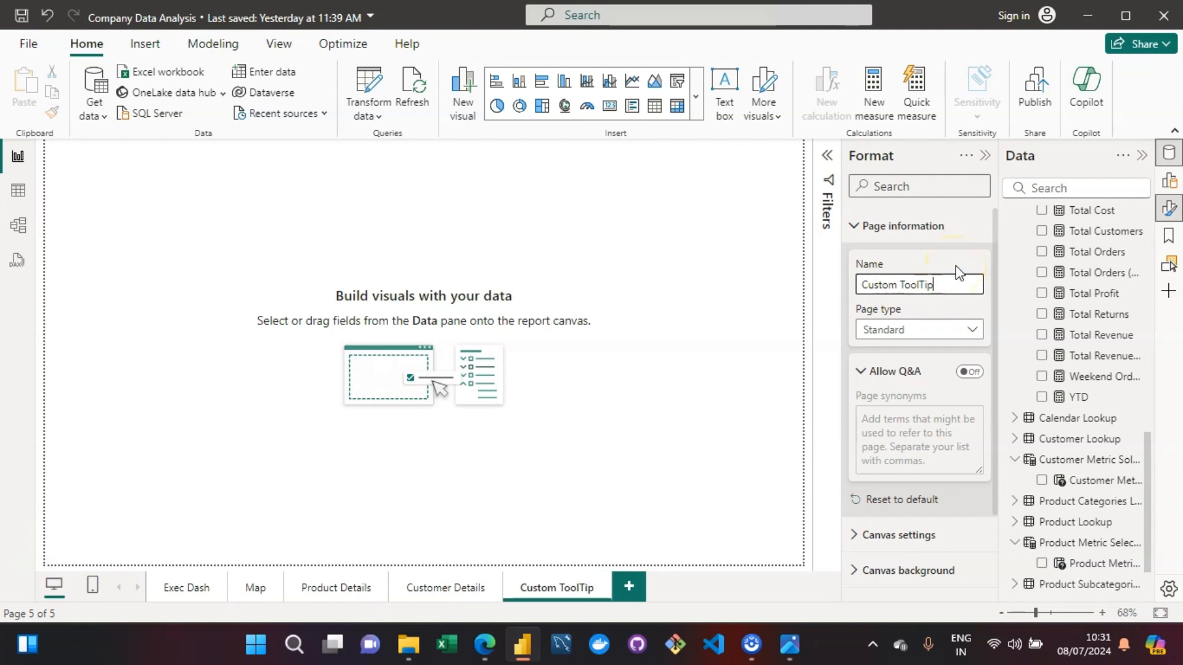
- Set the page type of the Custom ToolTip page to Tooltip
left_click(905, 333)
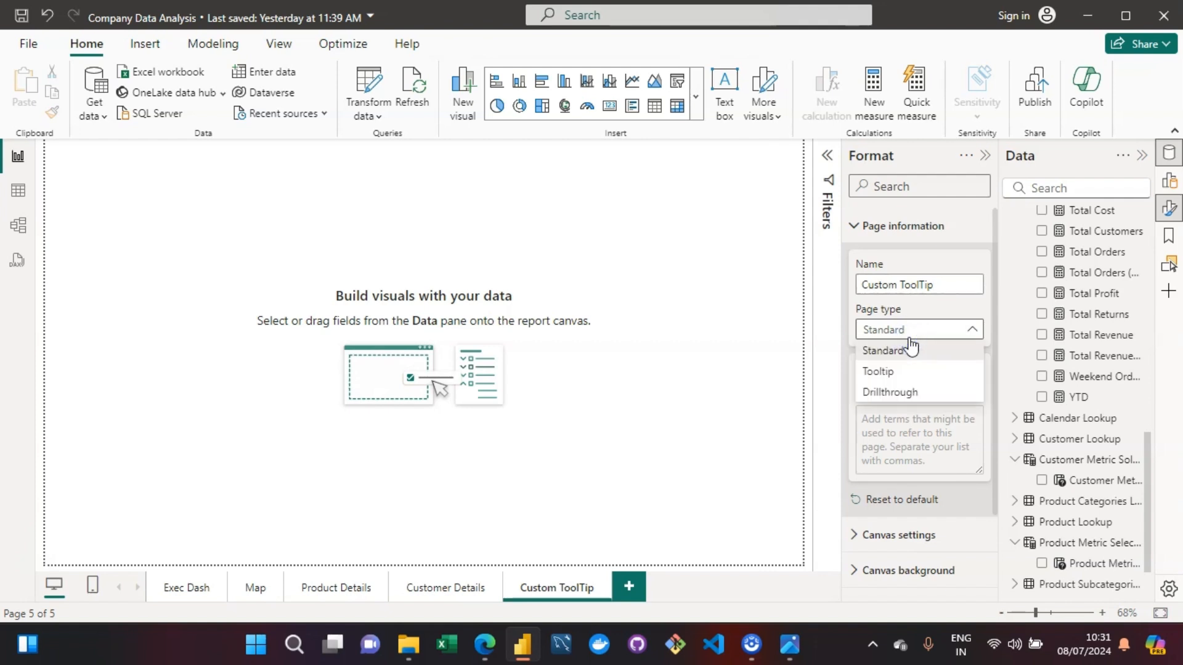
left_click(894, 375)
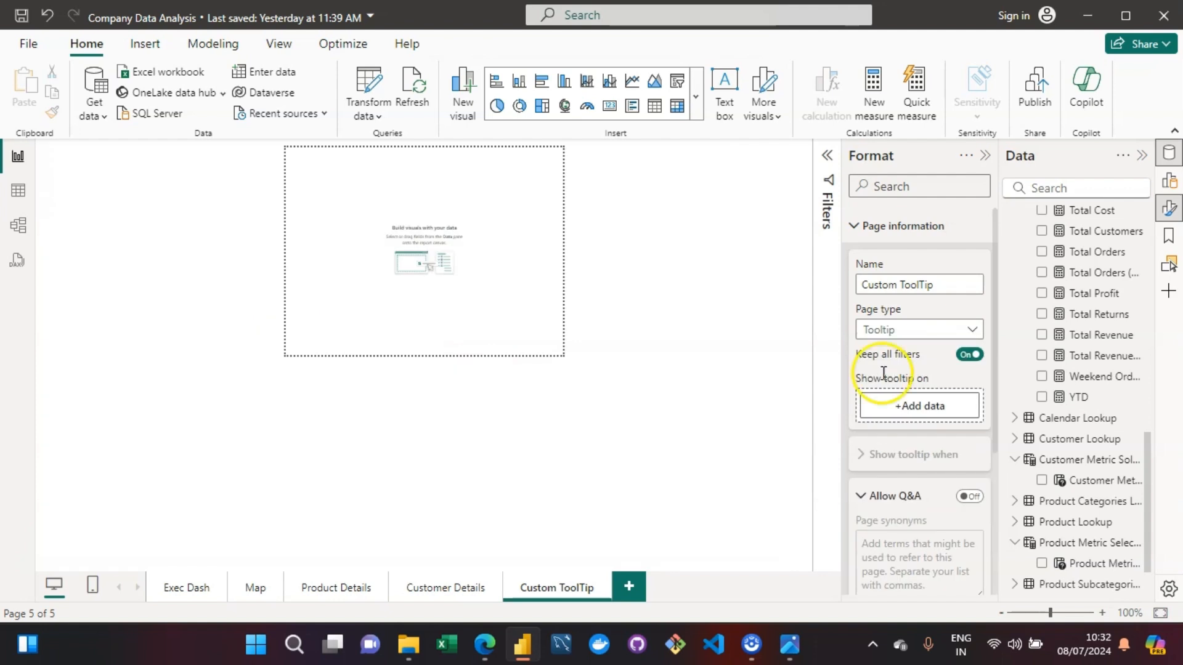
left_click(557, 239)
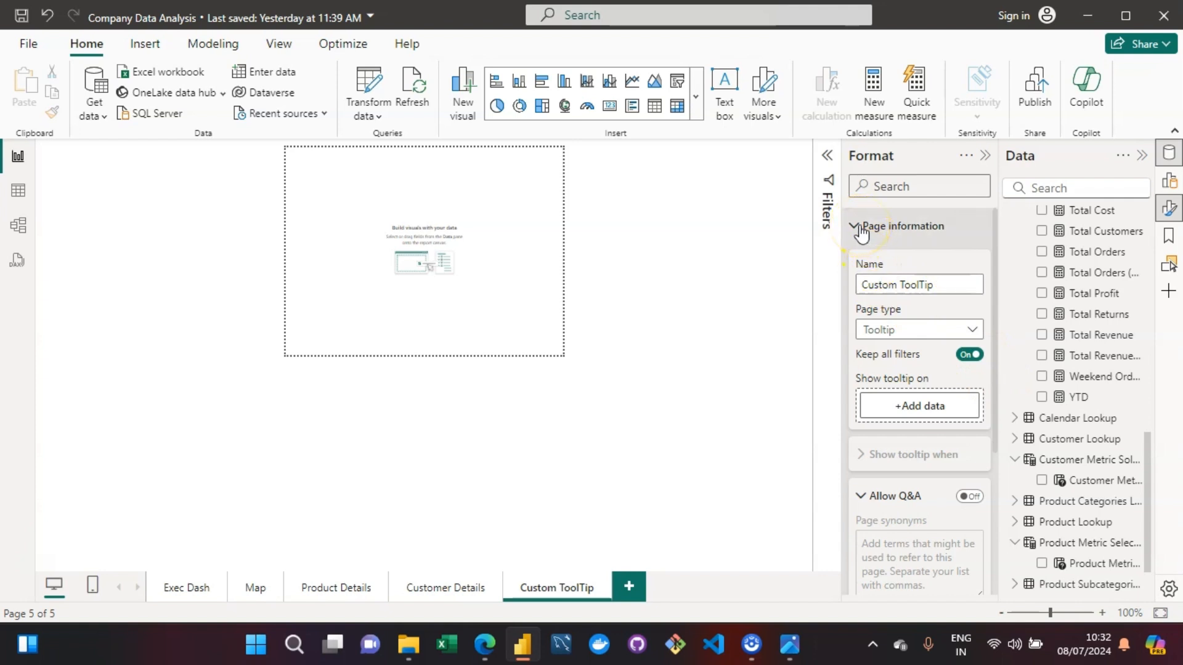
left_click(371, 494)
left_click(518, 300)
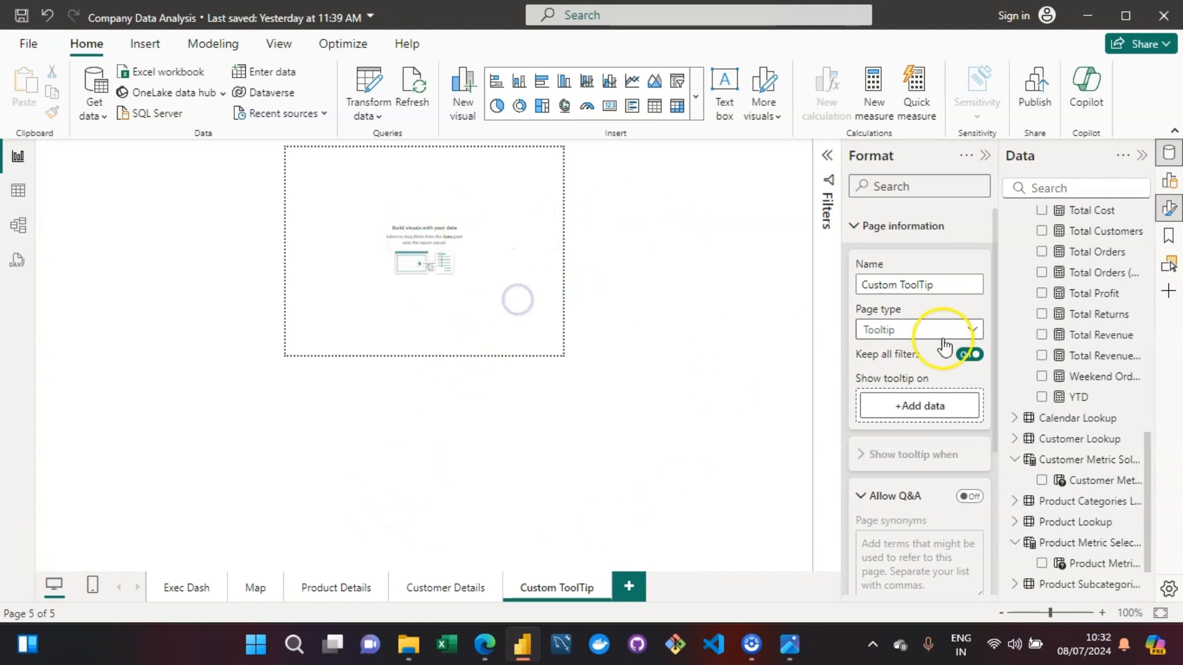
- Change the canvas type of the Custom ToolTip page to Custom
left_click(852, 228)
left_click(847, 271)
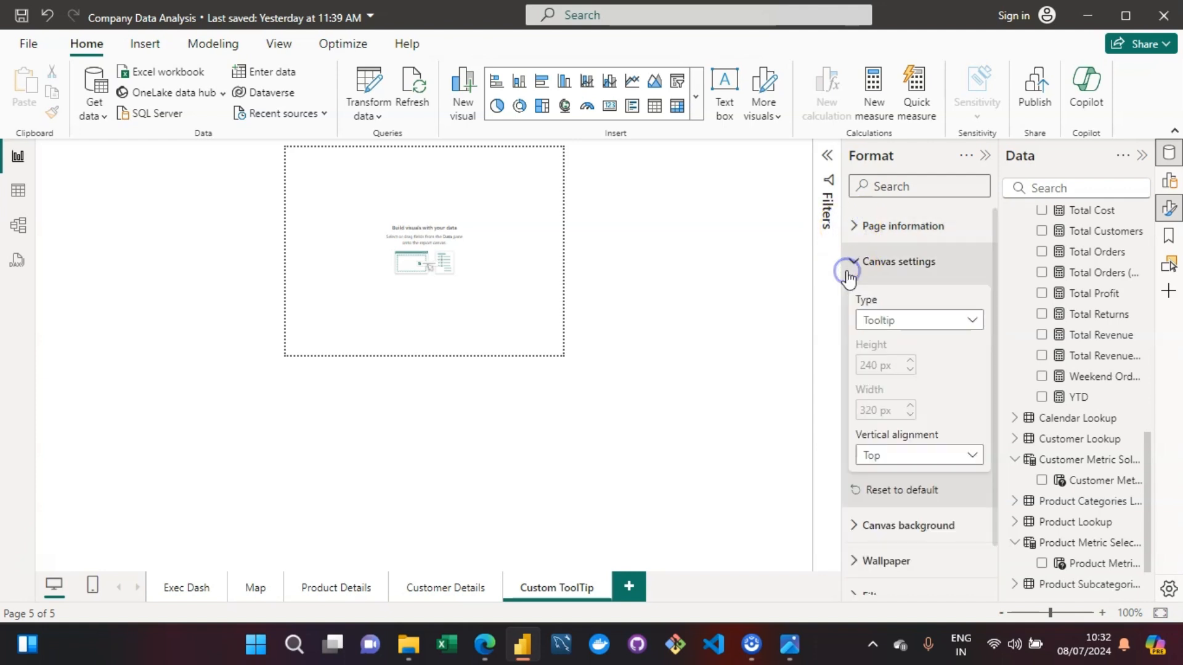
left_click(934, 330)
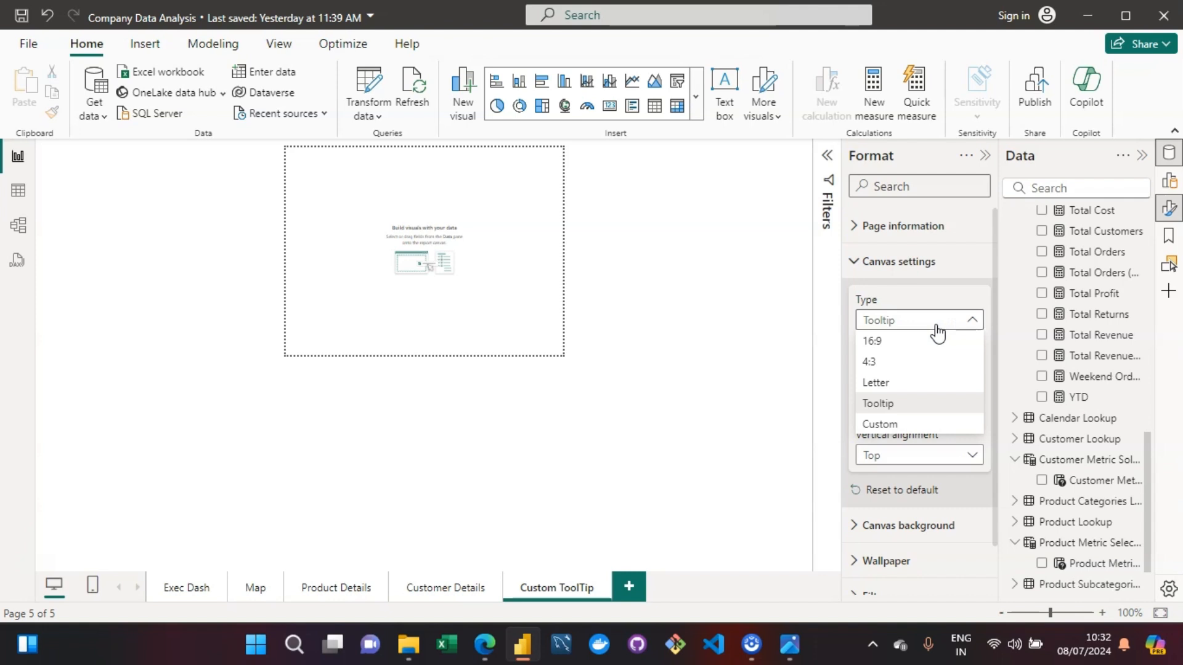
left_click(880, 431)
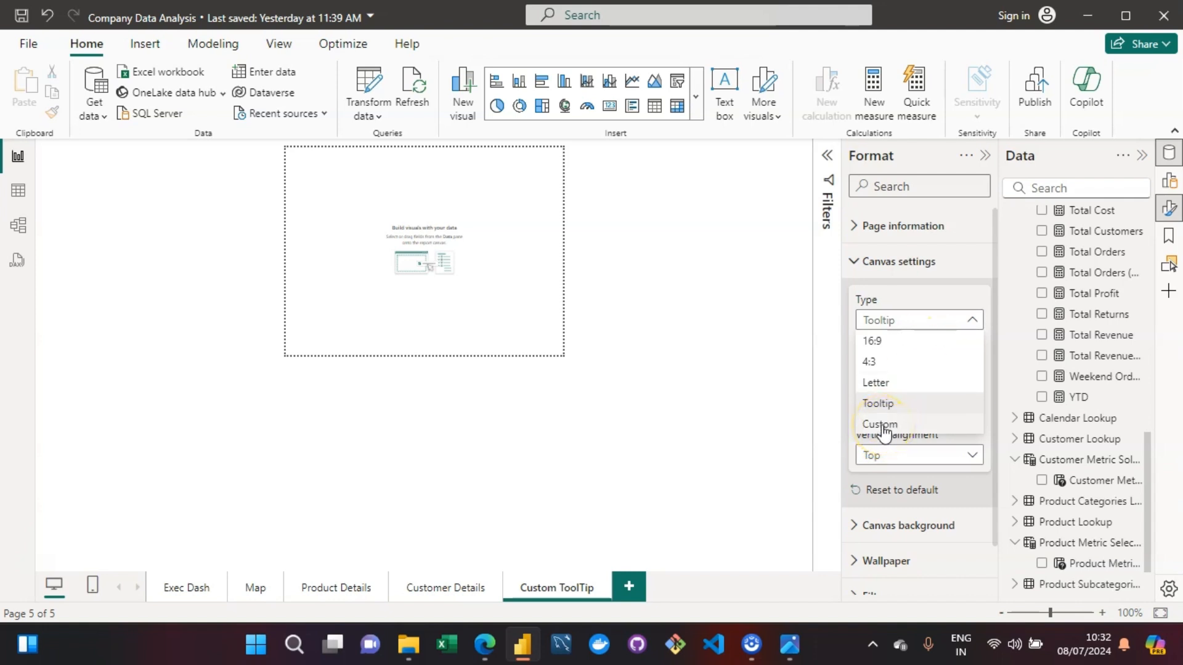
left_click(866, 408)
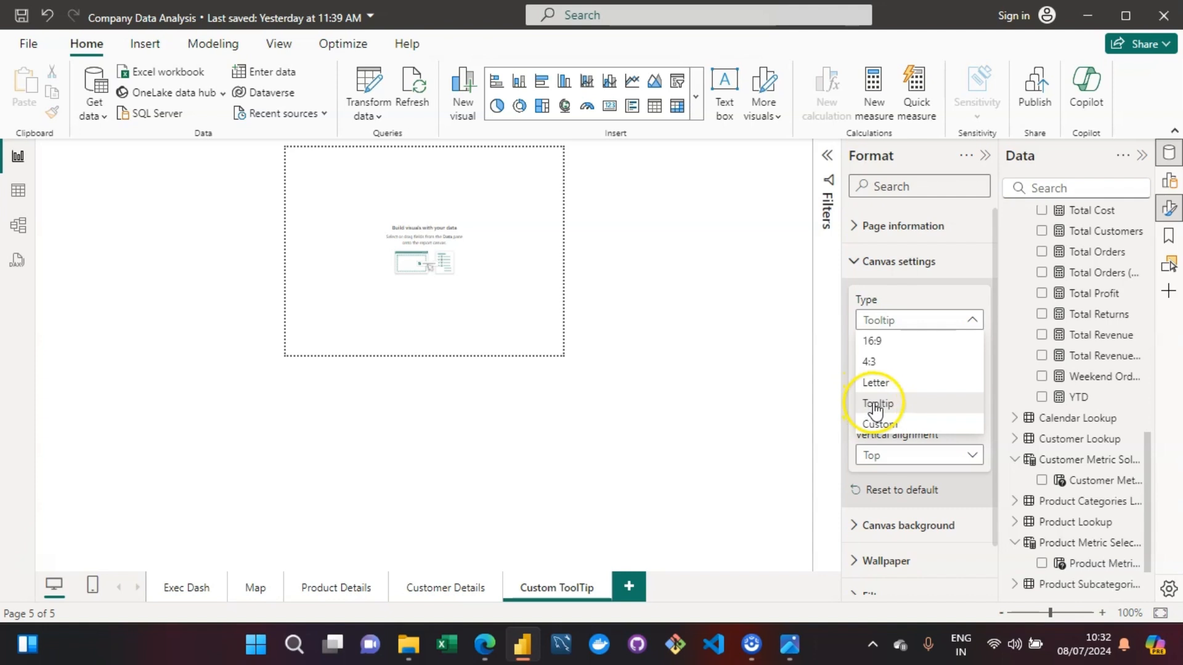
left_click(879, 424)
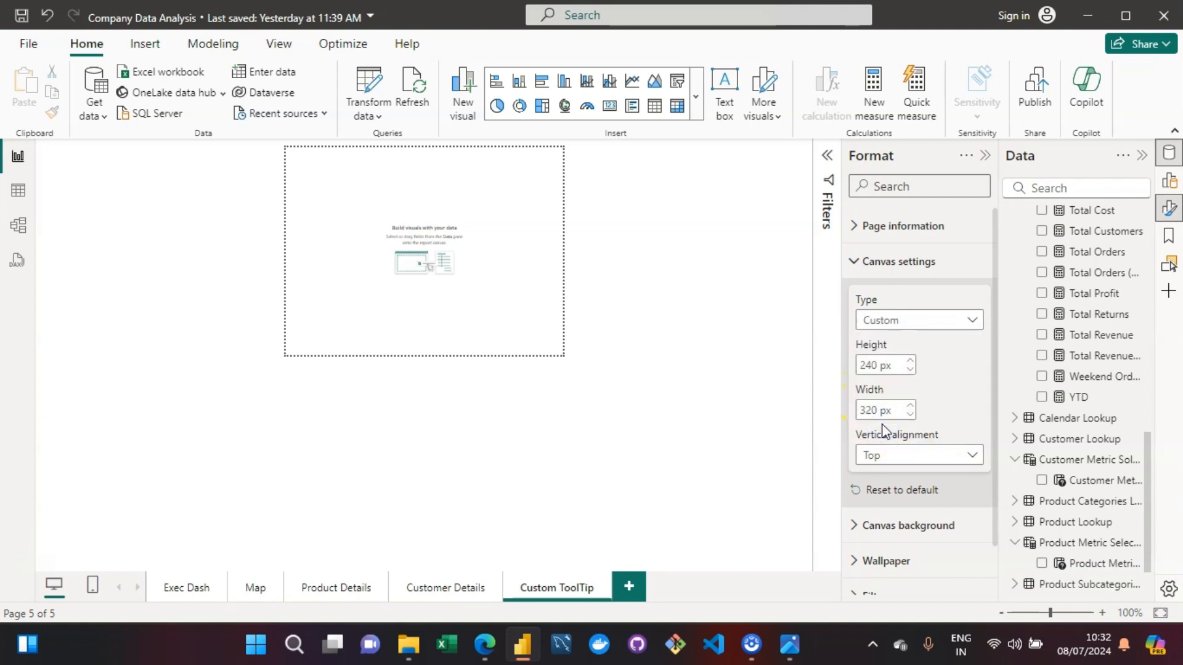
- Set the tooltip page's canvas height to 225 px and its width to 425 px
left_click(895, 367)
double_click(894, 369)
type("225")
key("Return")
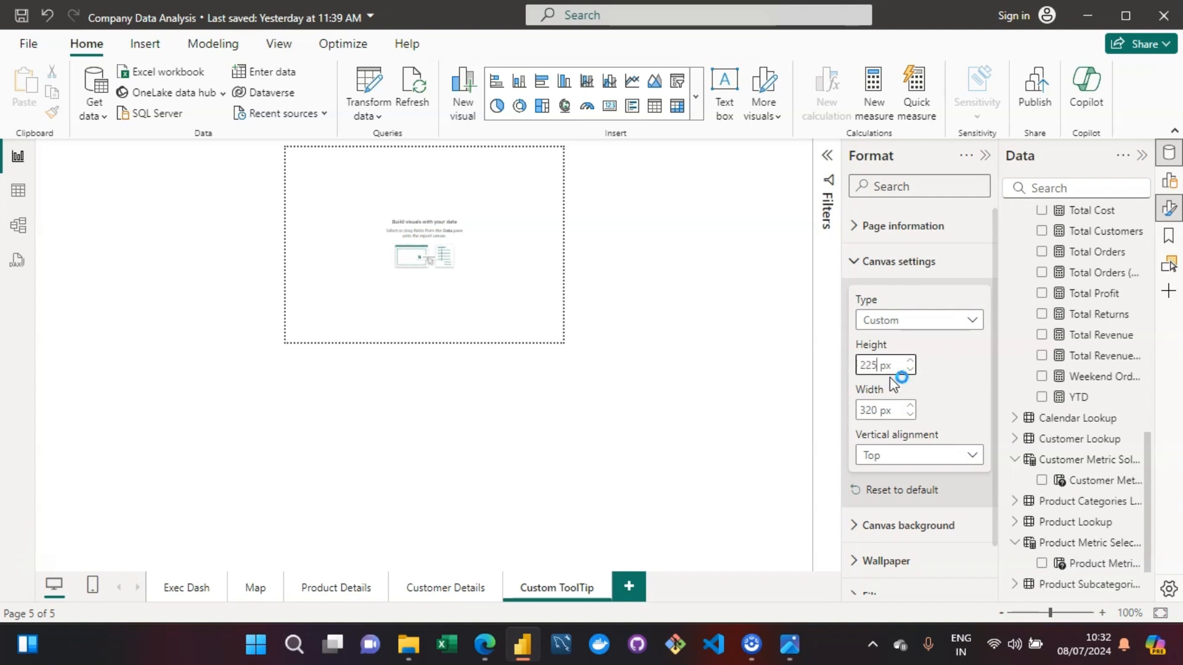
double_click(873, 411)
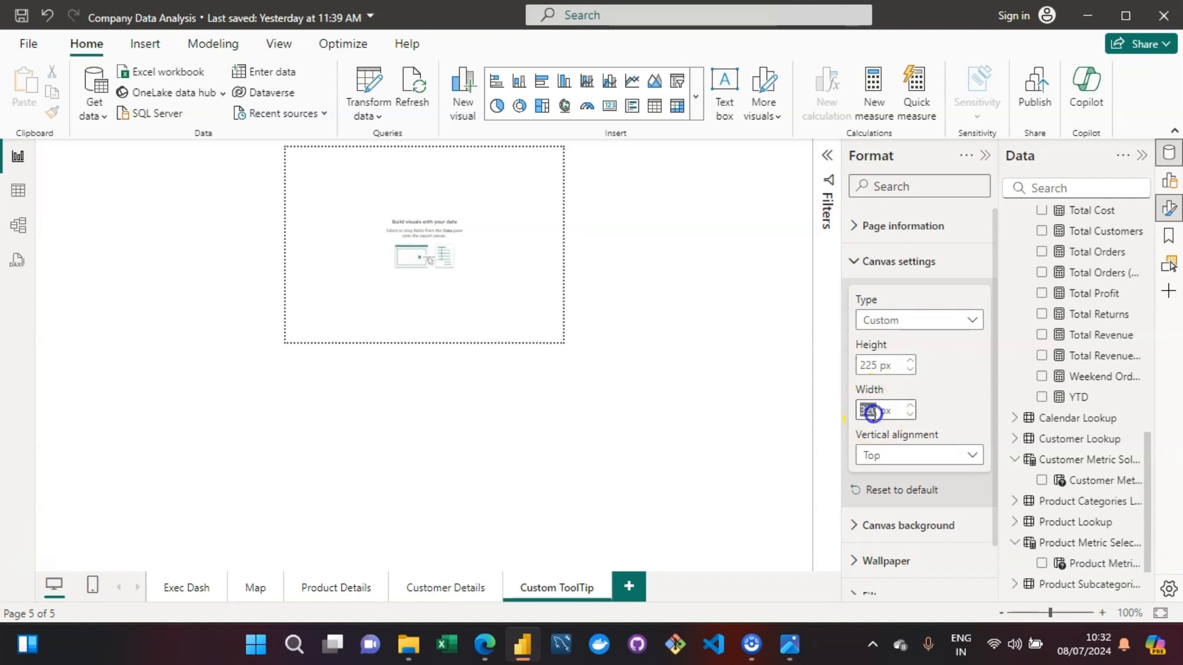
type("425")
key("Return")
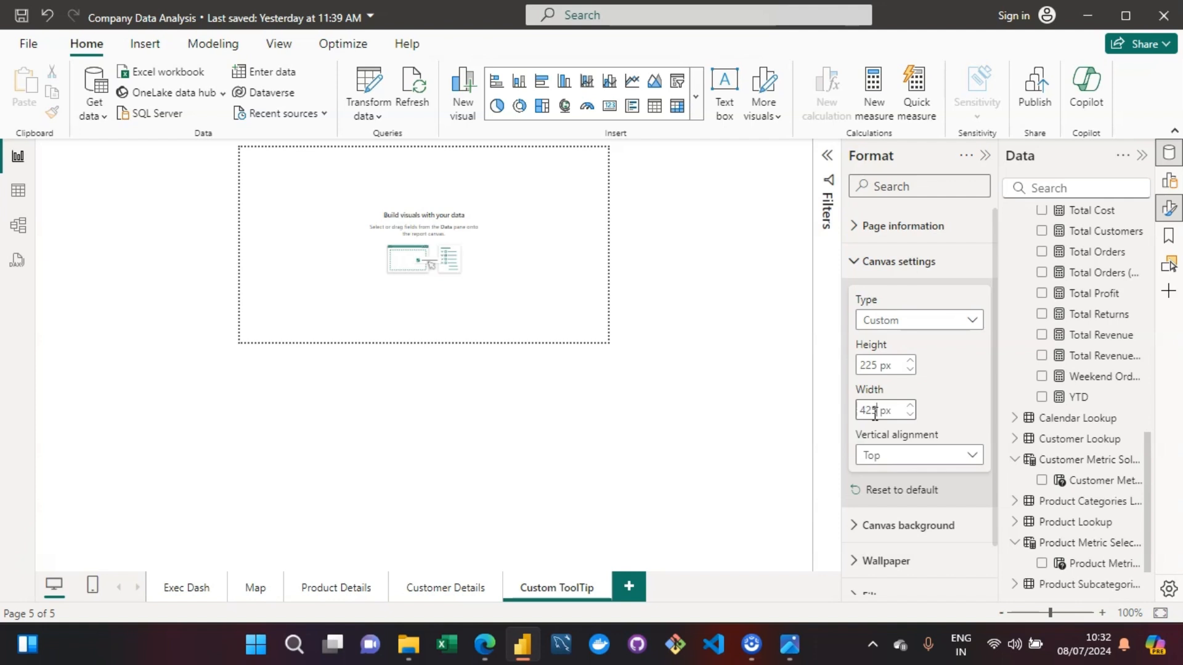
left_click(903, 362)
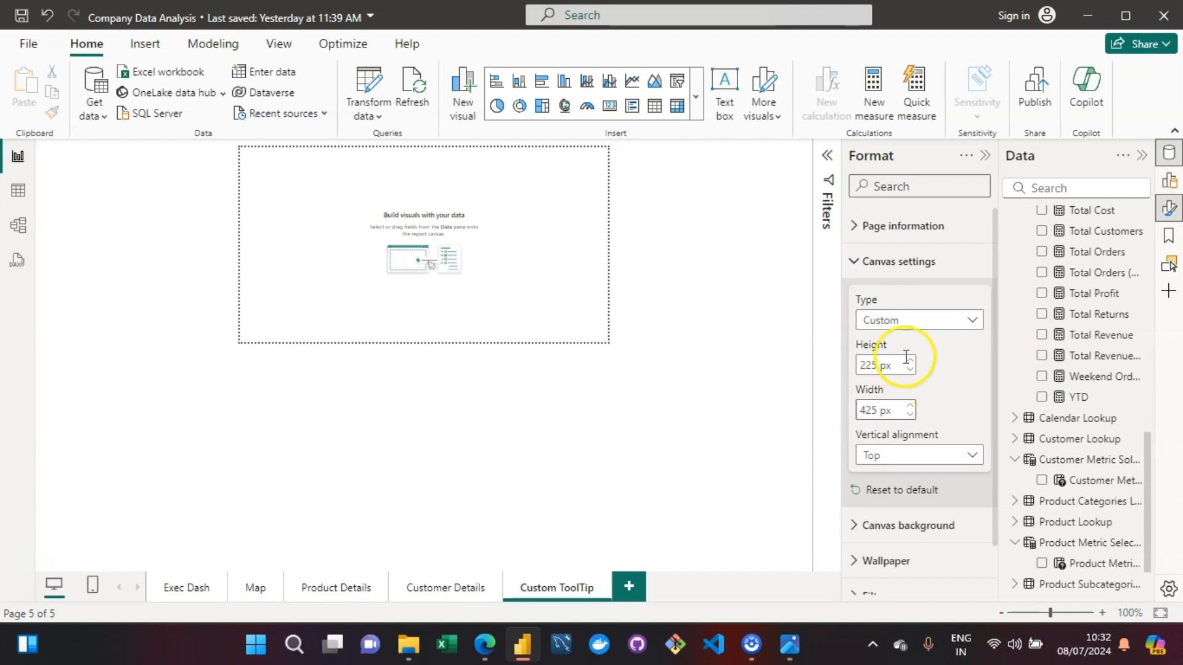
left_click(855, 261)
- Give the tooltip page's canvas background a dark grey color with 0 % transparency
left_click(856, 299)
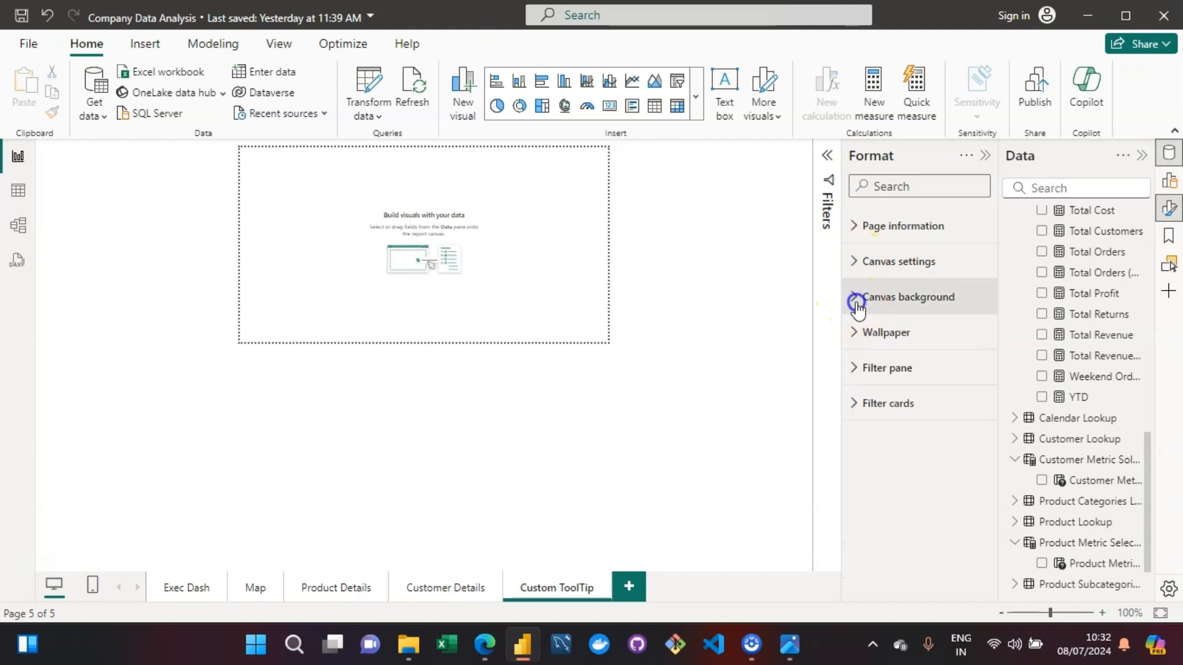
left_click(891, 355)
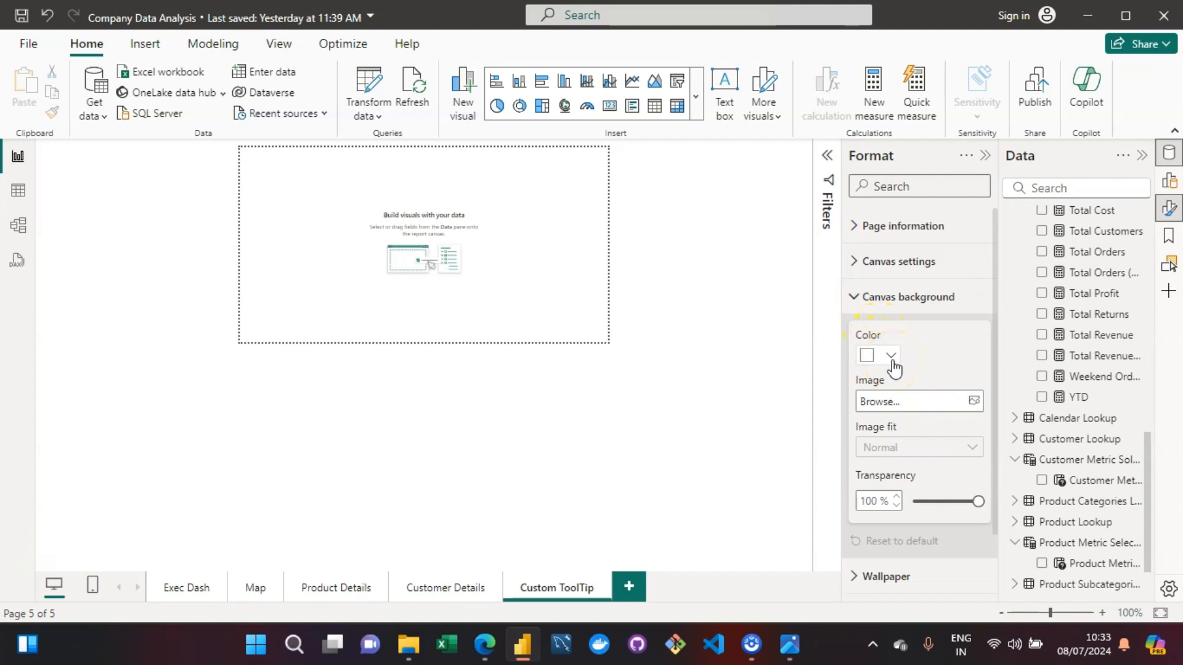
left_click(891, 356)
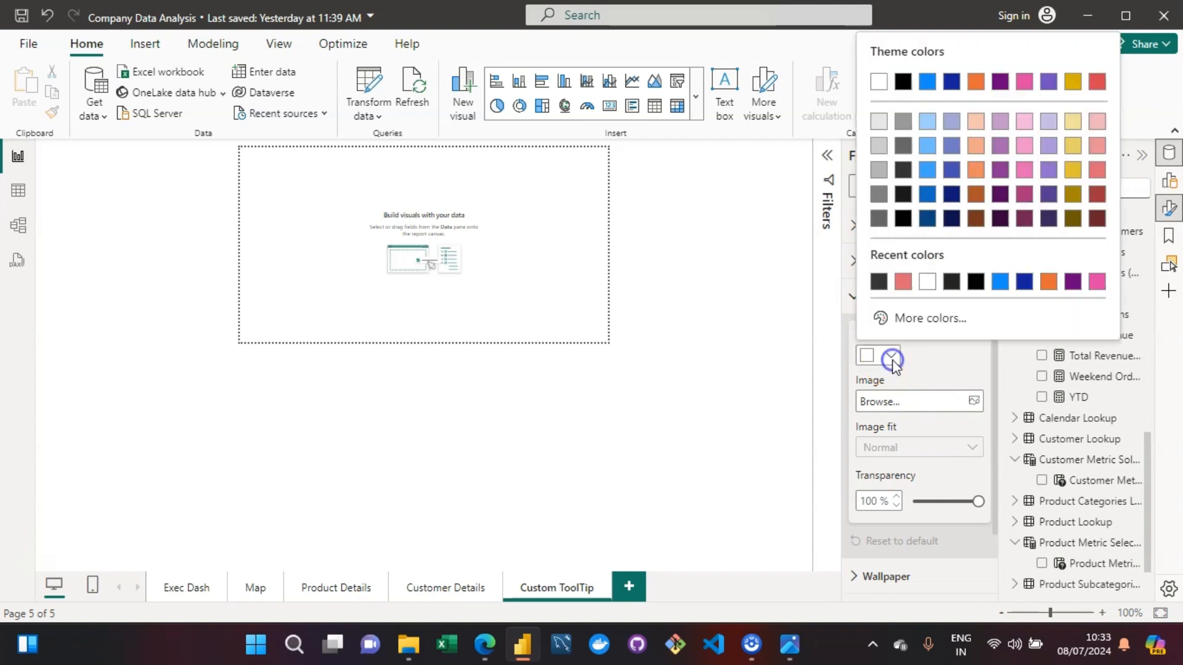
left_click(904, 174)
left_click(918, 501)
left_click_drag(919, 502, 914, 502)
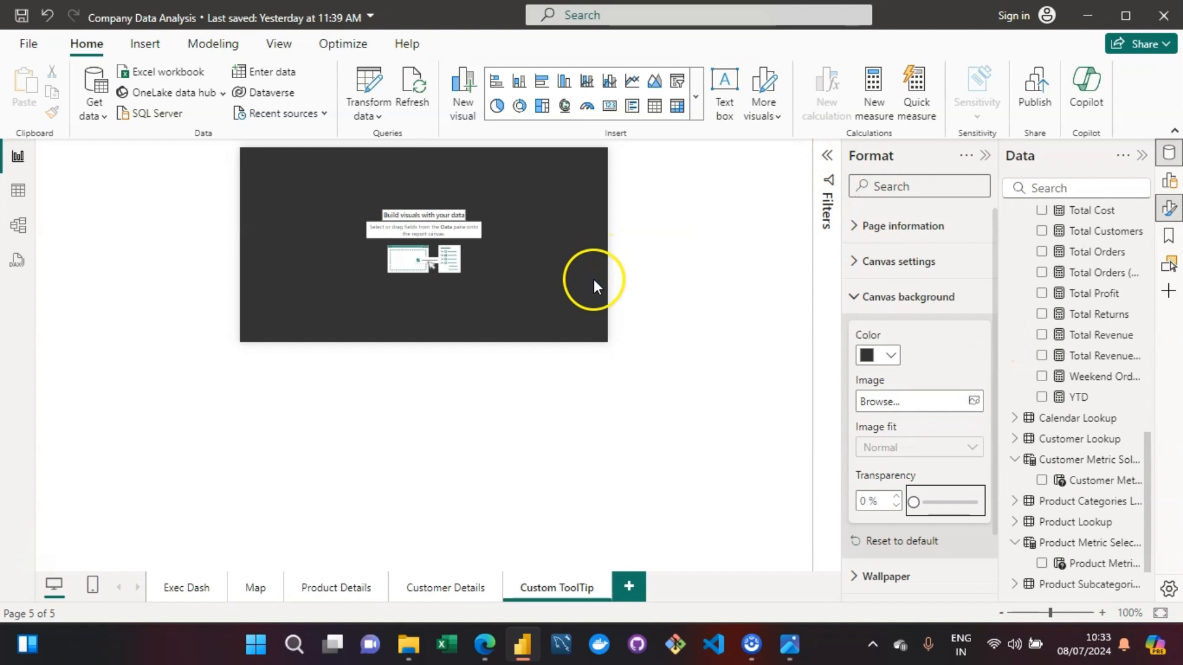
left_click_drag(994, 377, 1005, 302)
left_click(853, 298)
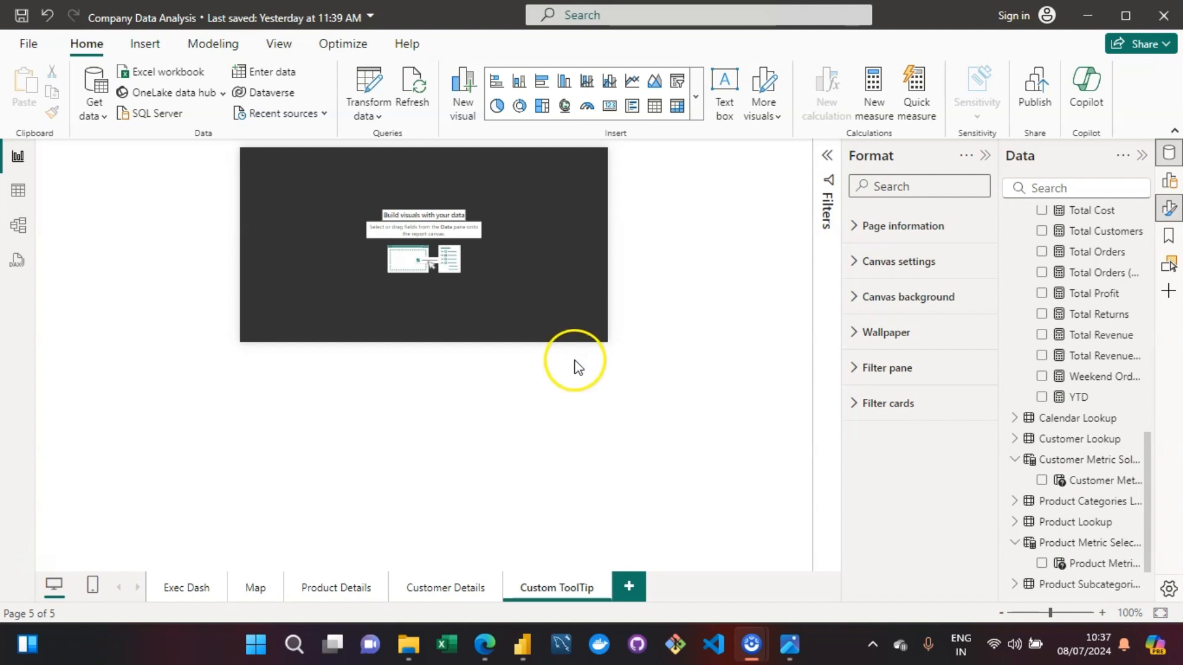
- Insert an empty multi-row card on the tooltip page and resize it to a narrow block covering about the left third of the canvas
left_click(697, 104)
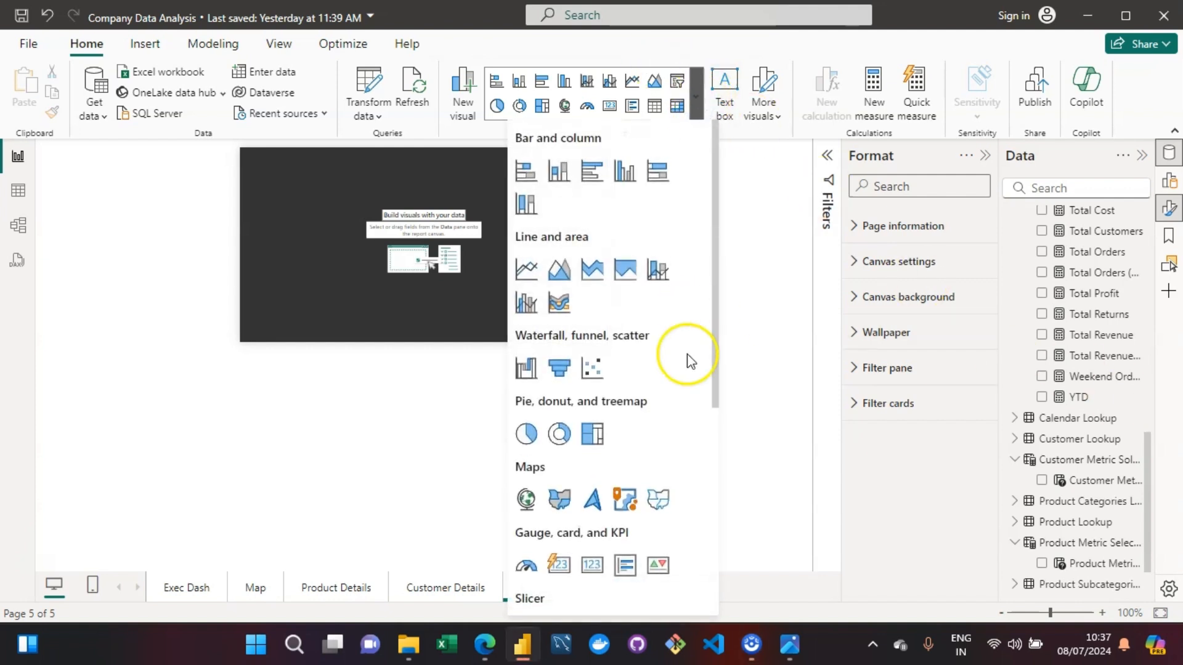
left_click_drag(717, 374, 718, 449)
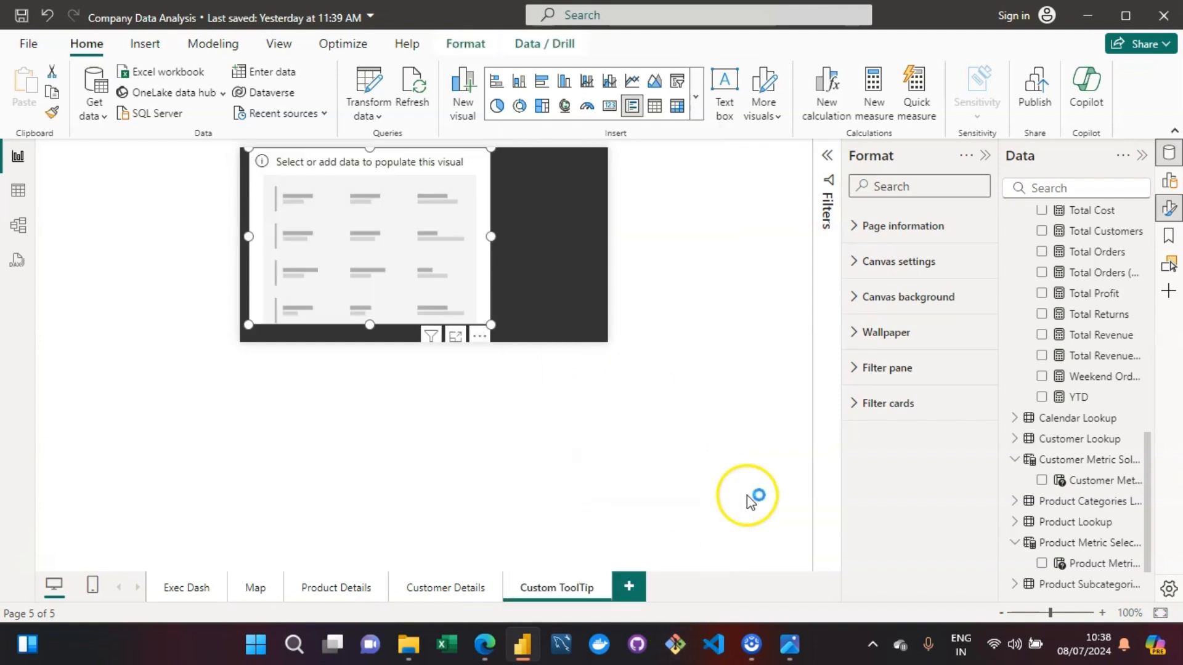
left_click_drag(490, 323, 386, 335)
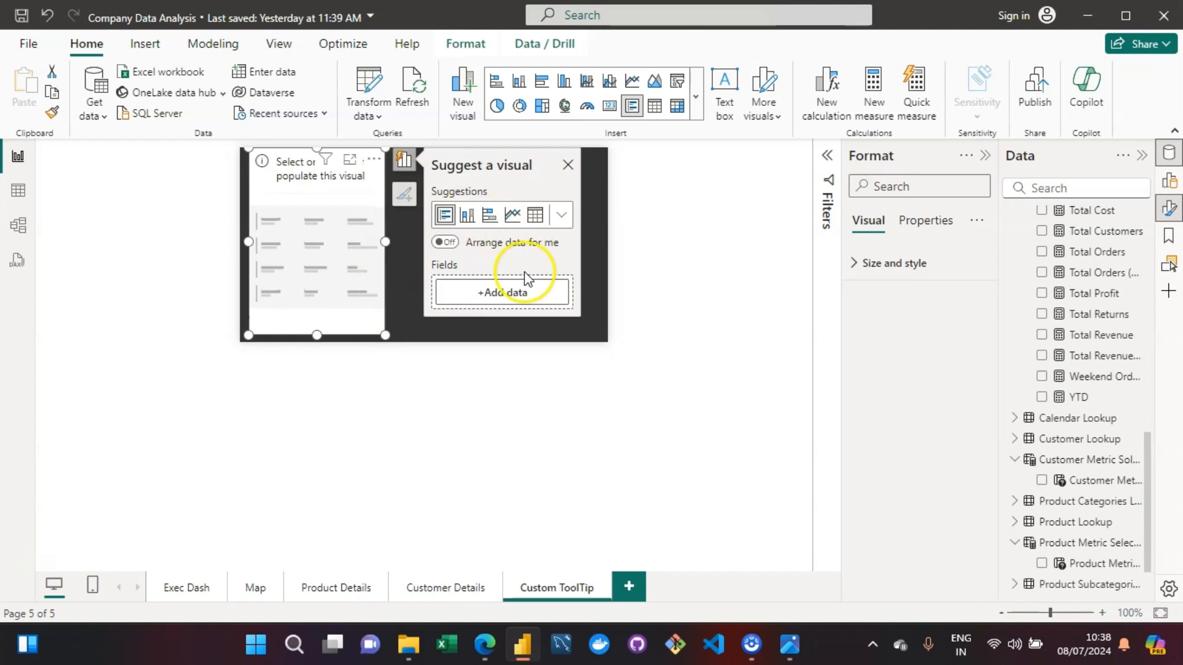
- Search the data fields for "total re" and add the Total Revenue measure to the multi-row card
left_click(477, 292)
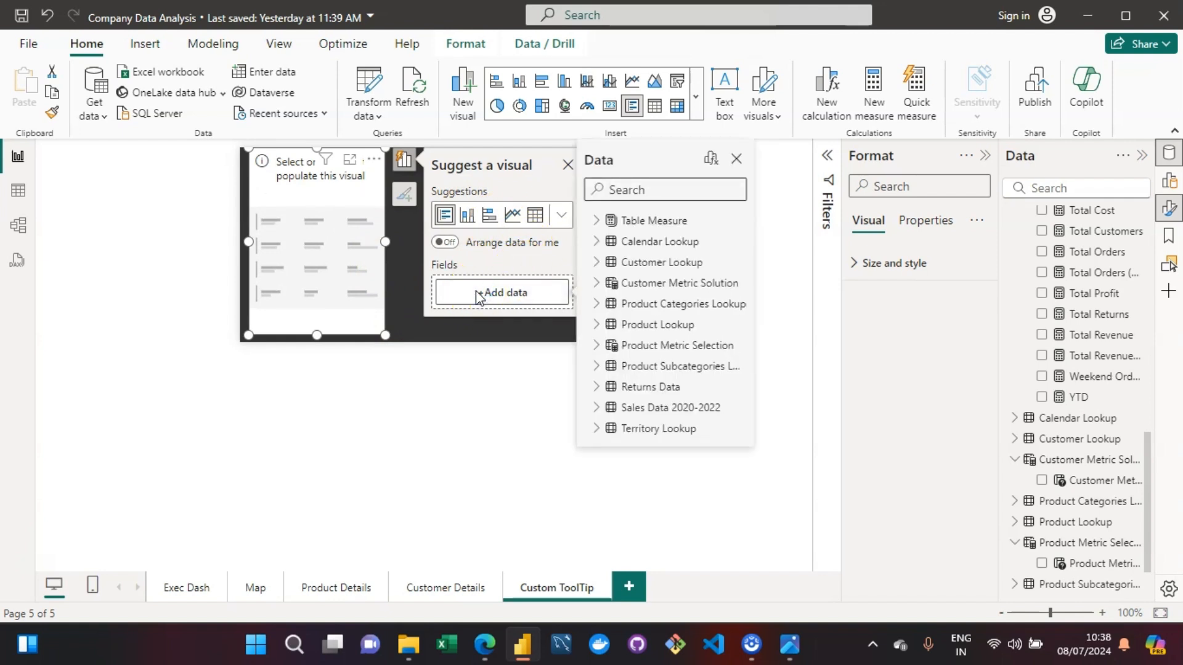
left_click(651, 188)
type("tota")
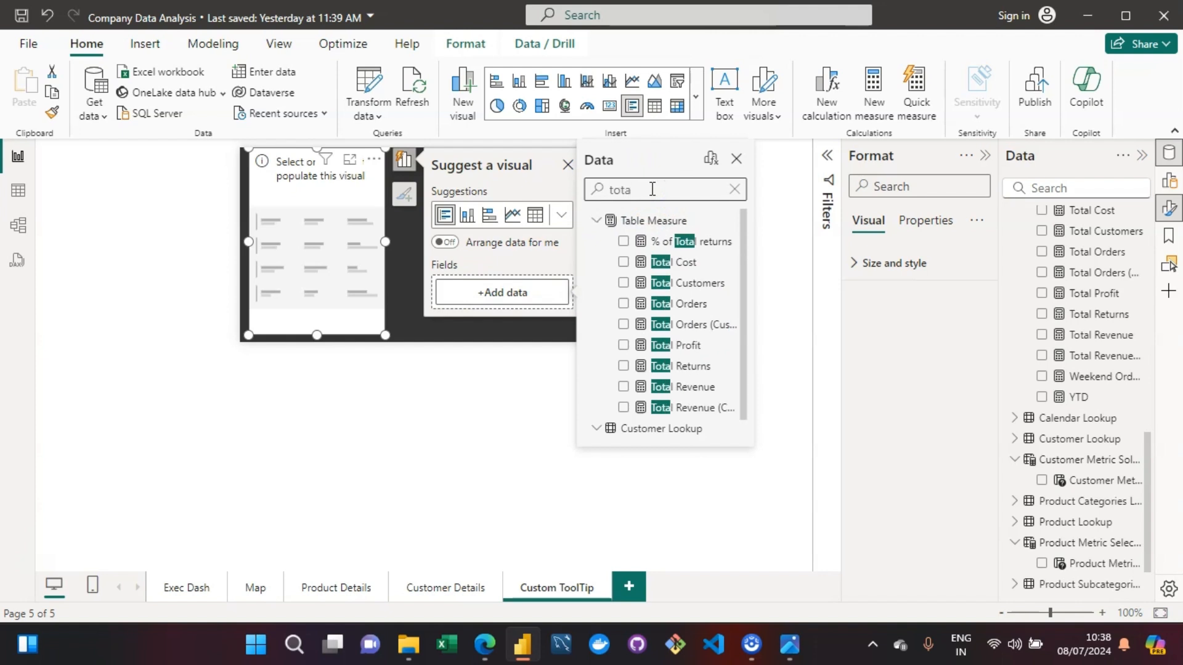
type("l re")
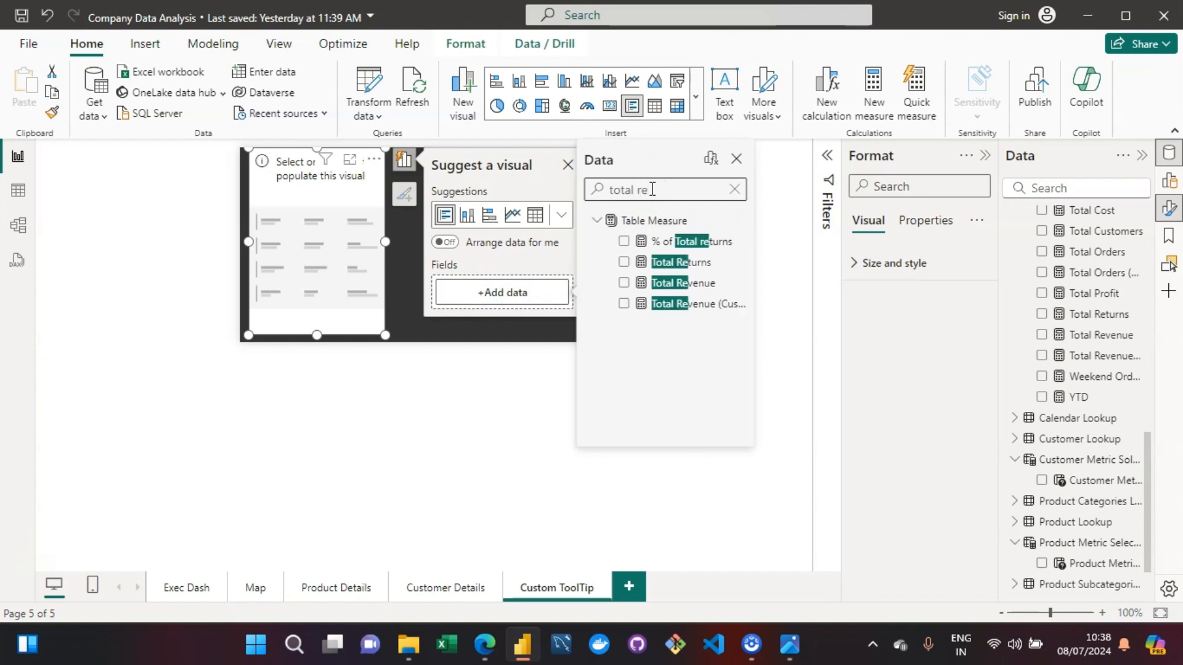
left_click(625, 283)
- Add the Total Profit, Total Orders and Total Returns measures to the multi-row card below Total Revenue
left_click(671, 186)
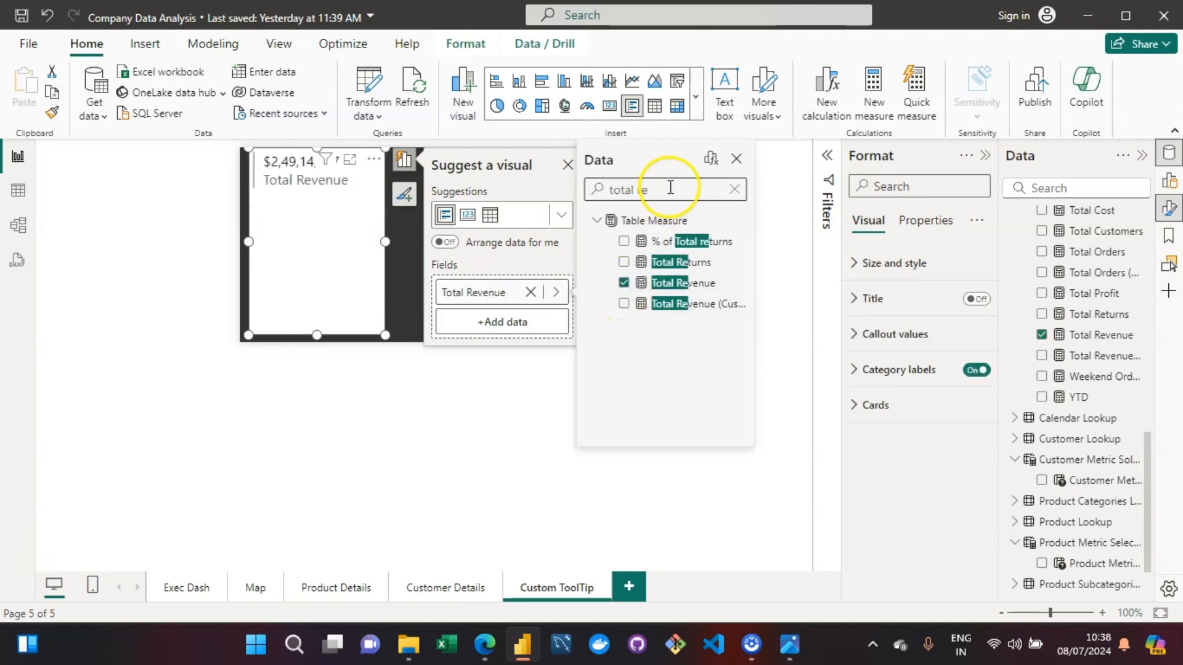
key("BackSpace")
key("BackSpace")
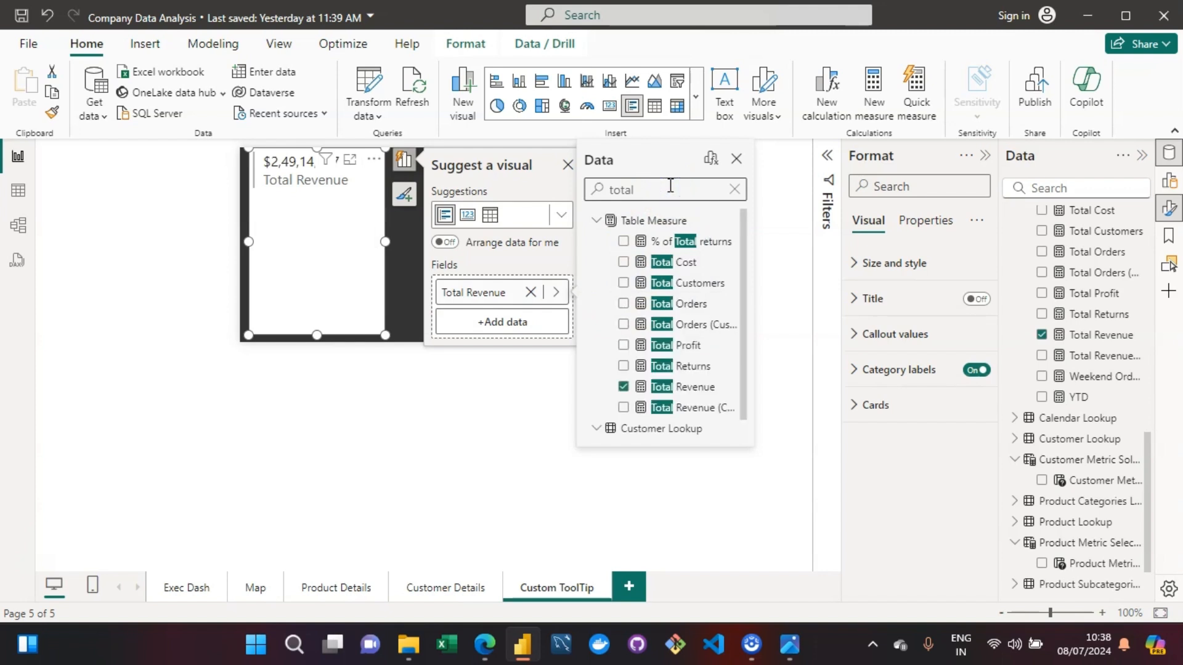
left_click(624, 346)
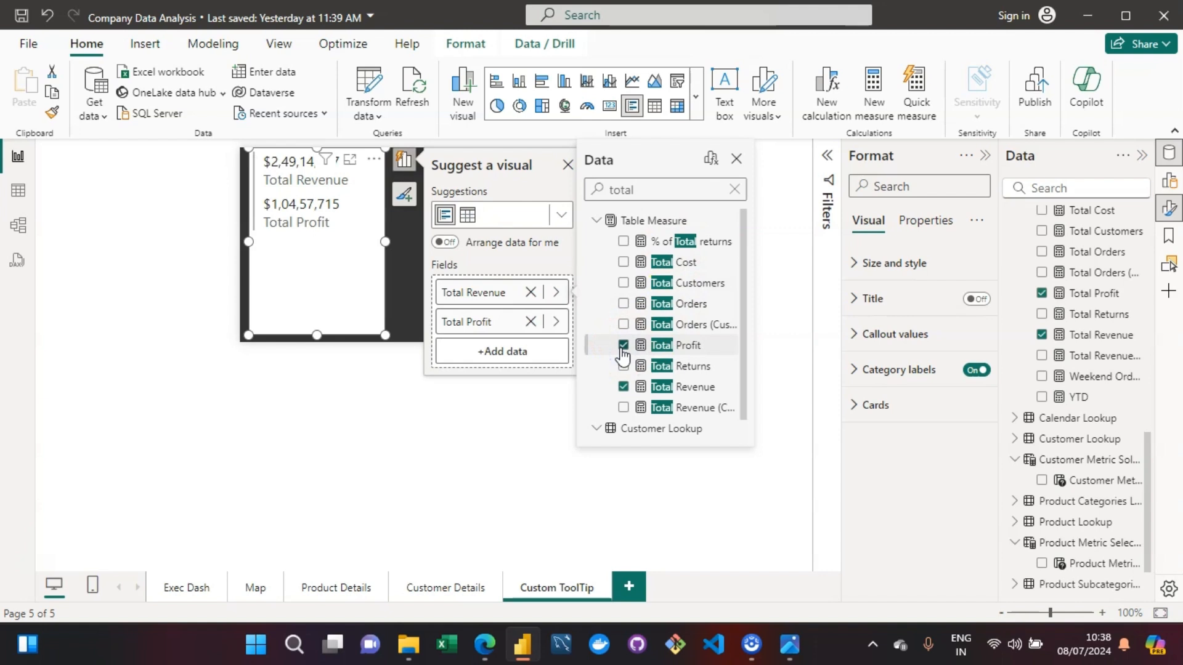
left_click(624, 304)
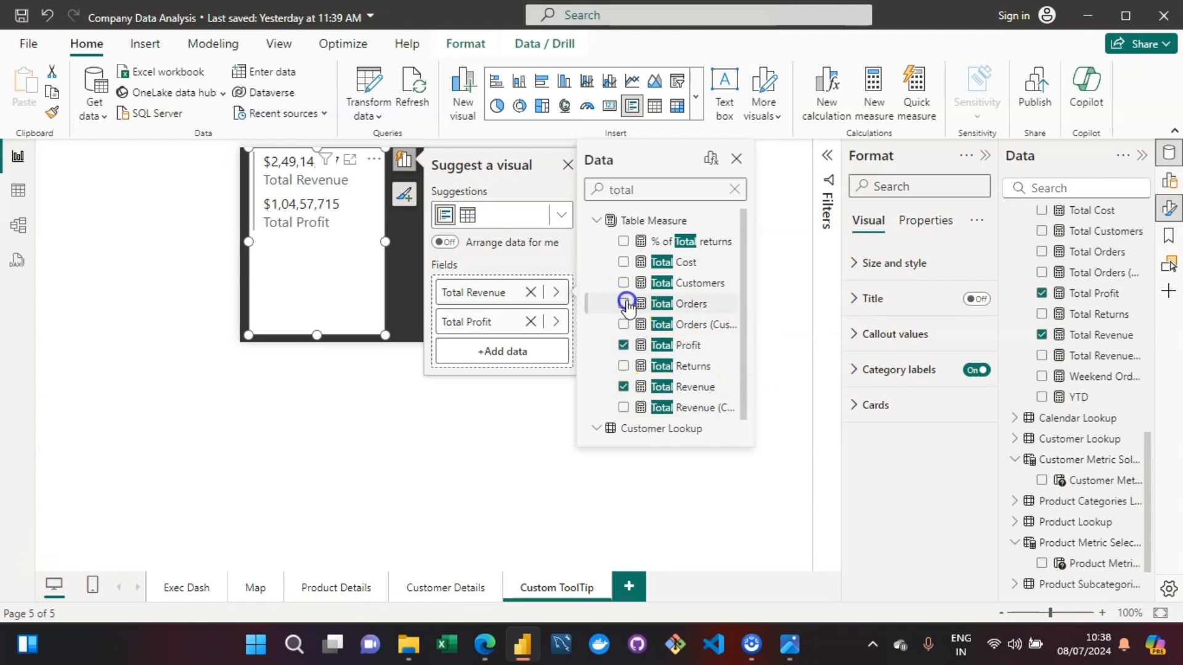
left_click(624, 304)
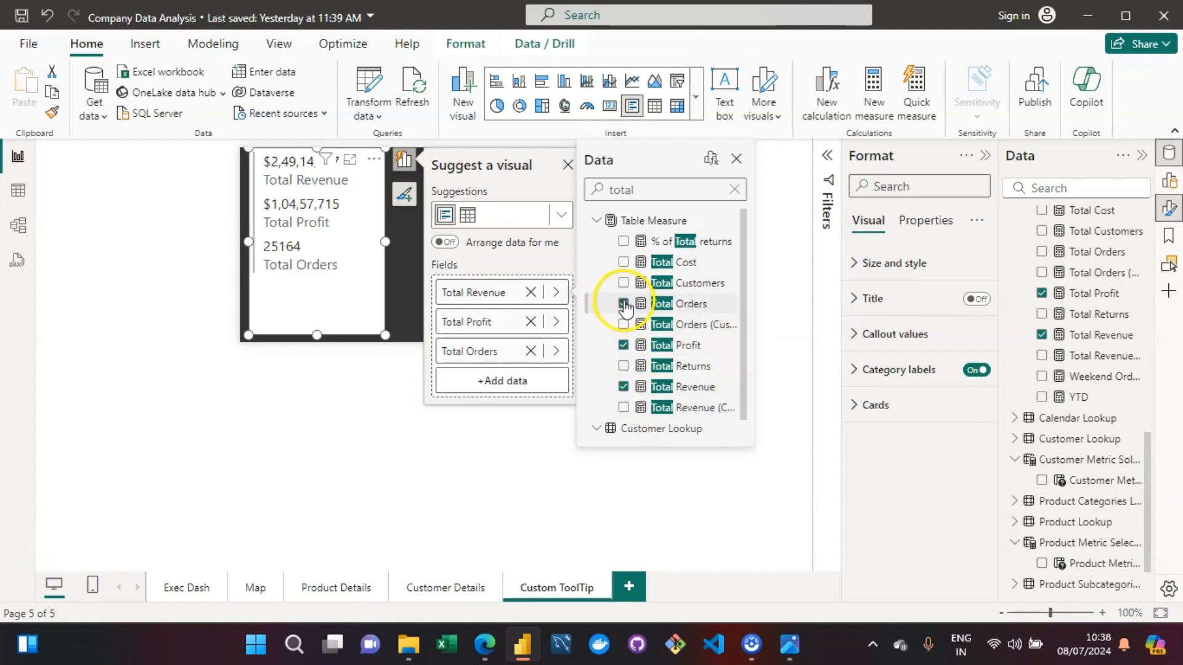
left_click(623, 366)
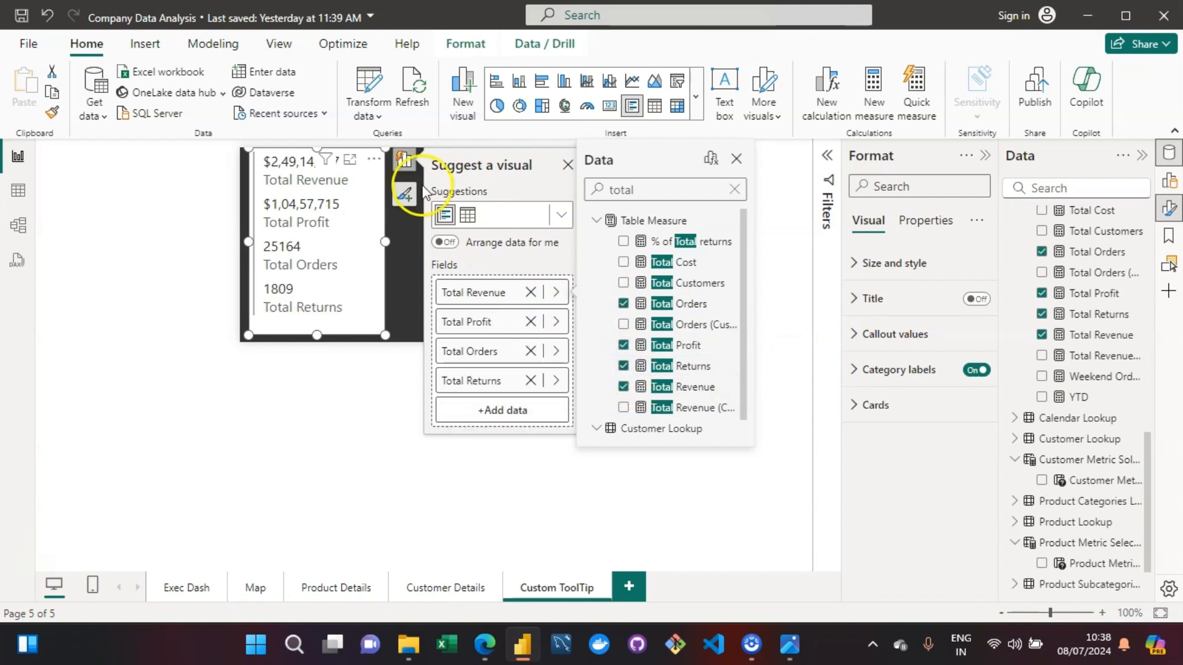
left_click(245, 169)
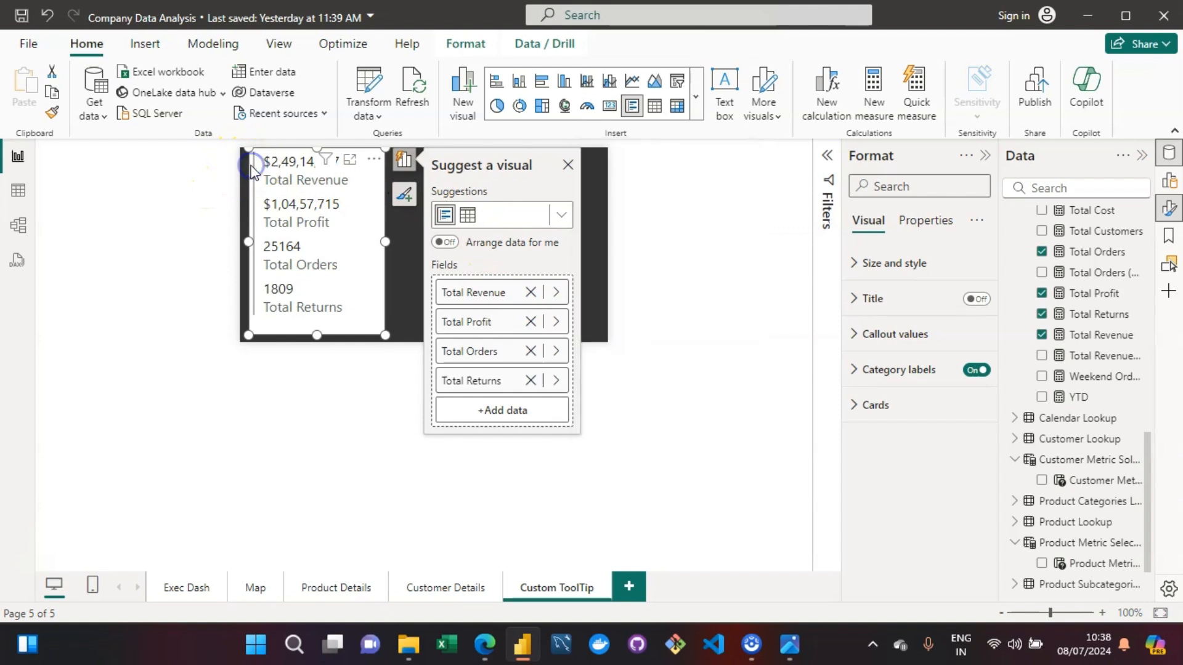
- Set the card's category labels to font size 8 in Segoe UI
left_click(858, 371)
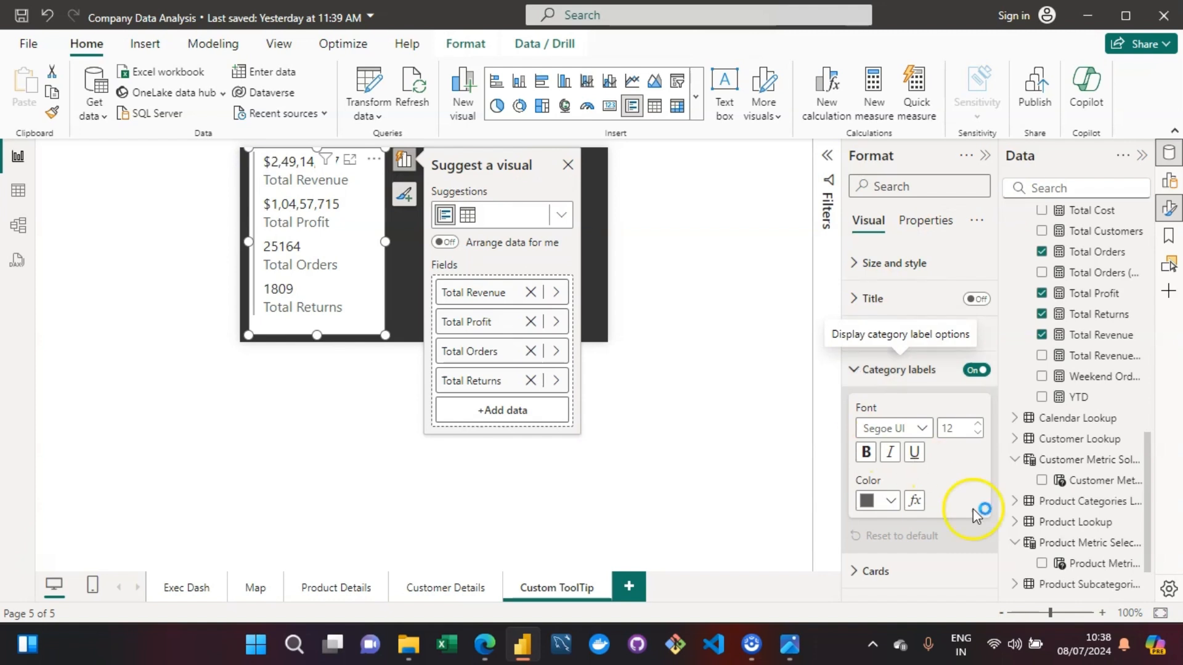
left_click(955, 430)
type("8")
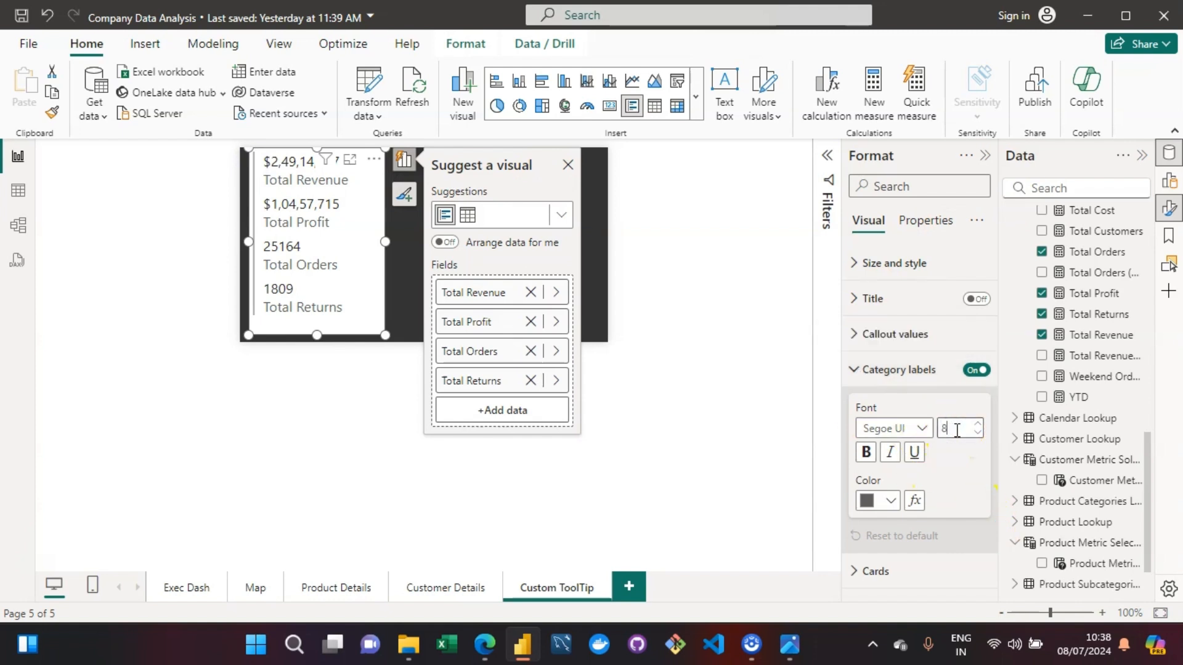
left_click(880, 516)
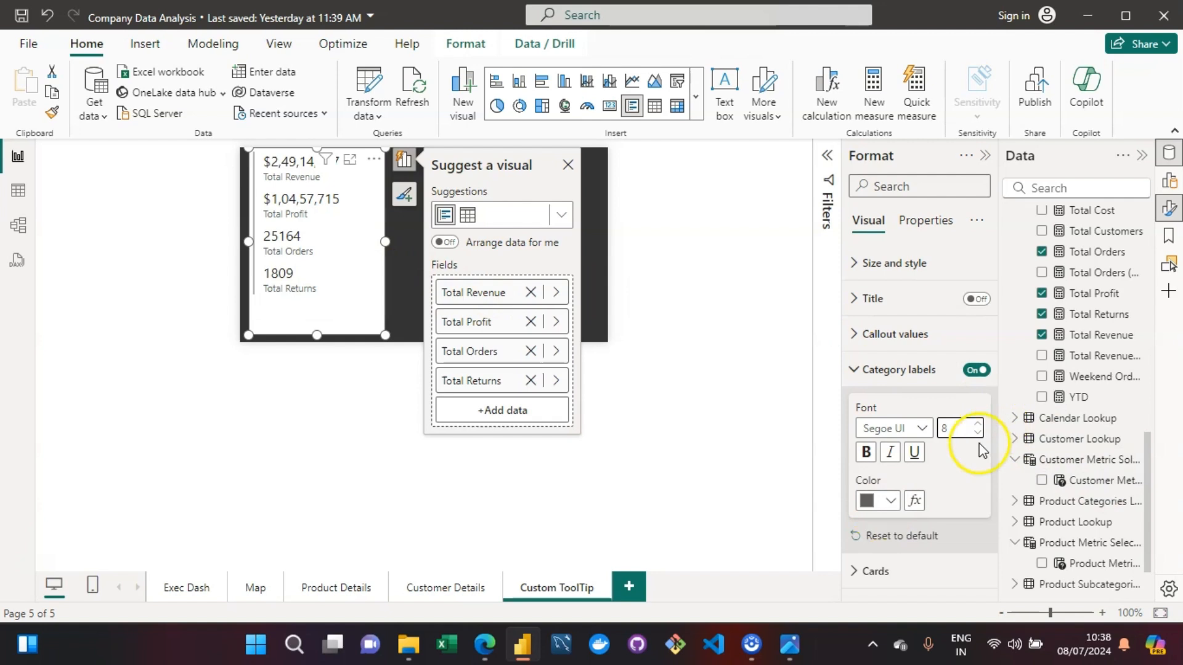
left_click(925, 430)
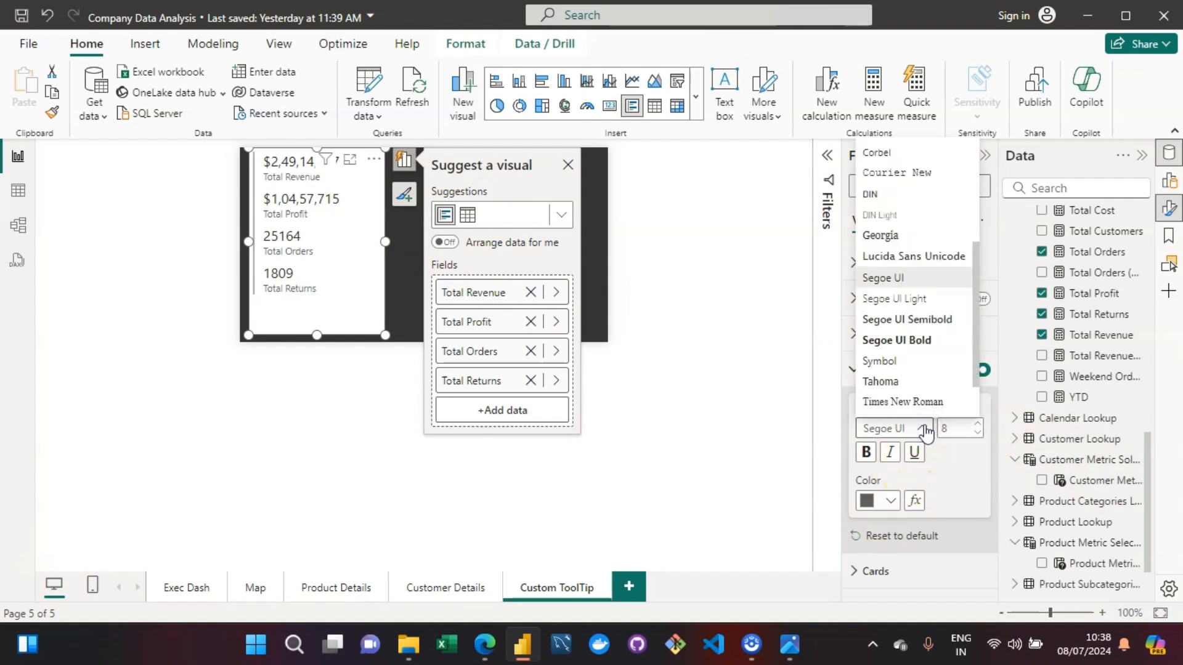
left_click(911, 278)
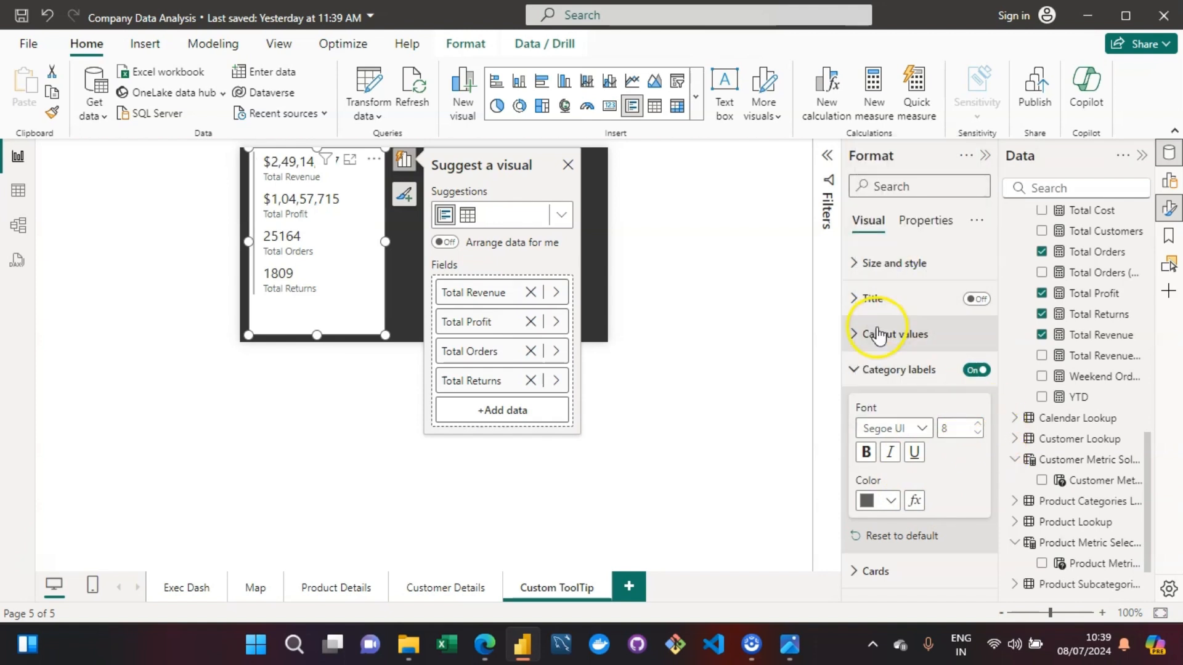
- Change the card's callout values to the Segoe UI Bold font and color them blue
left_click(854, 332)
left_click(854, 334)
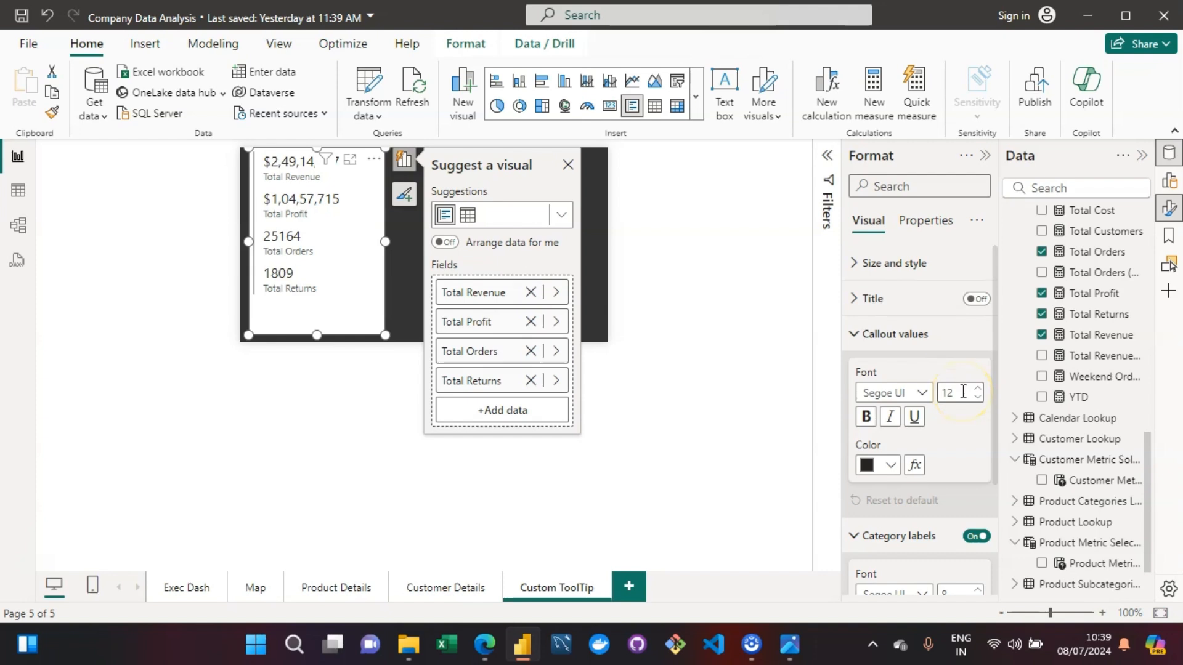
left_click(930, 393)
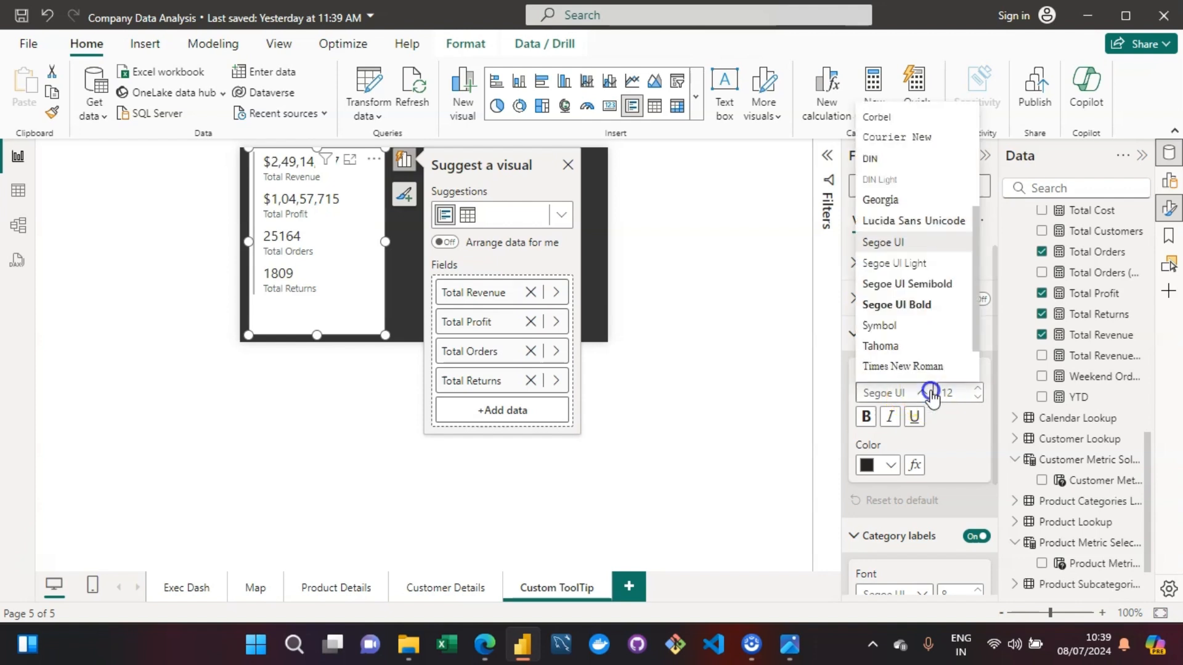
left_click(904, 305)
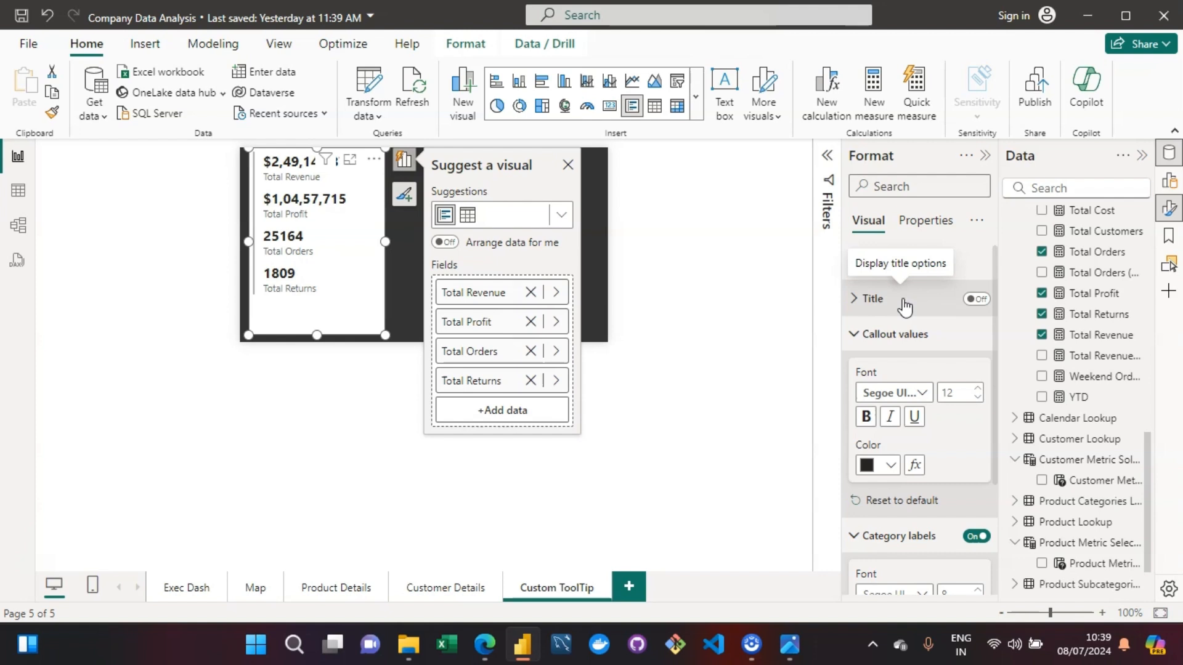
left_click(891, 466)
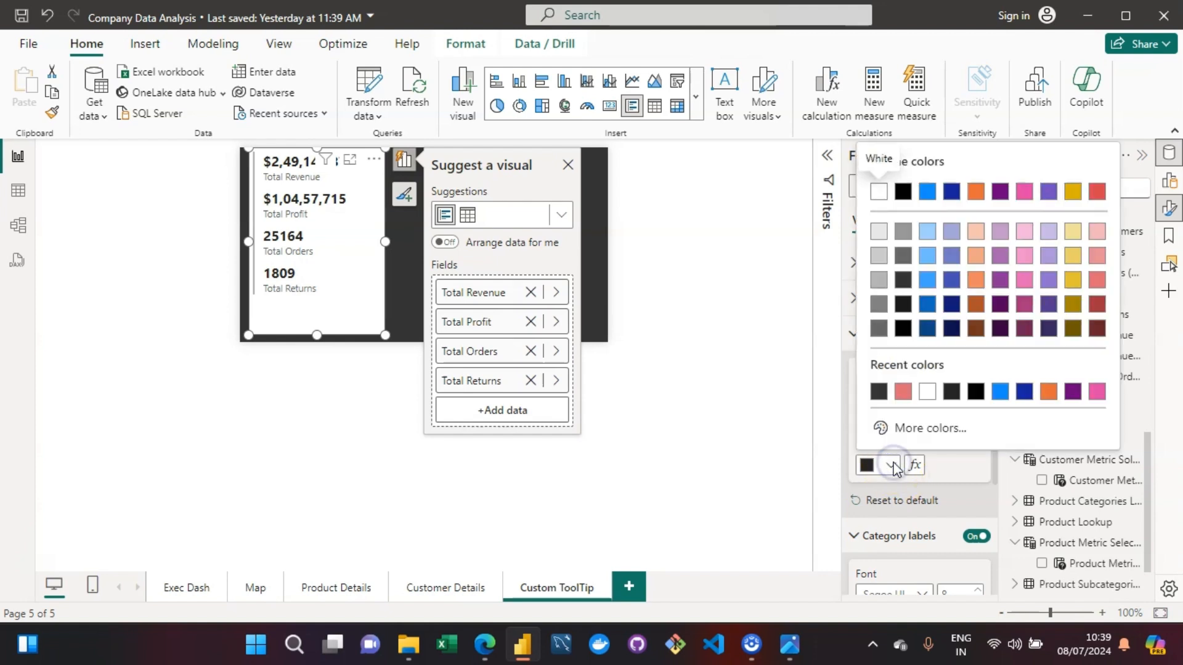
left_click(1002, 392)
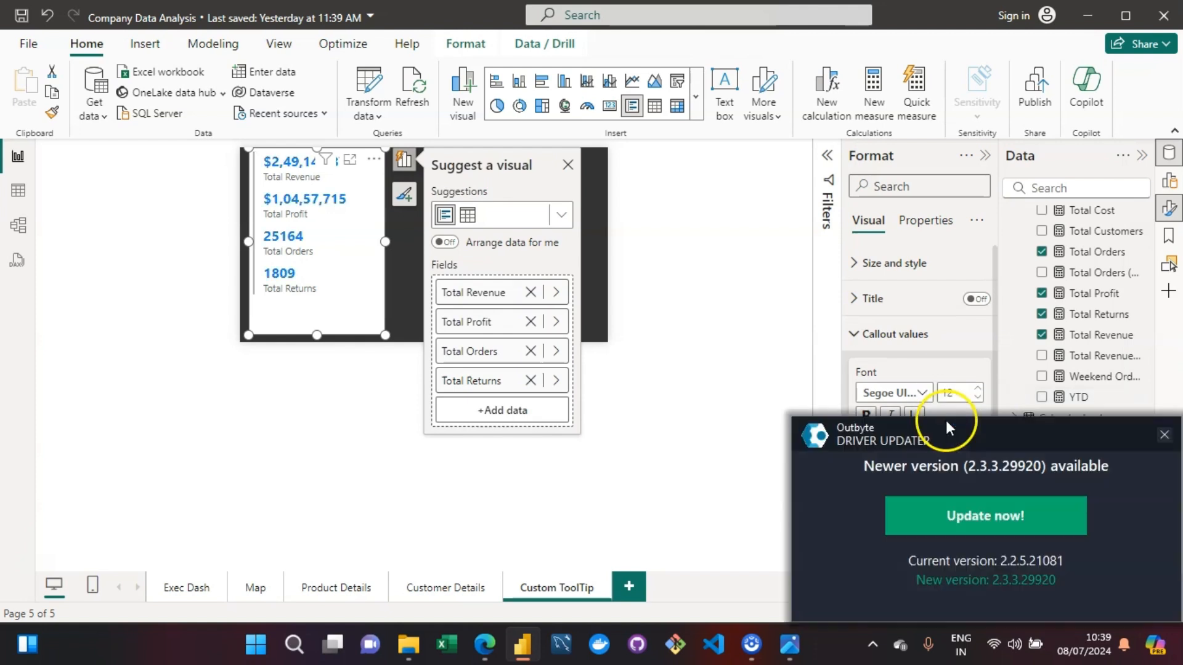
- Dismiss the driver updater notification and shorten the multi-row card so it ends just below Total Returns
left_click(1164, 434)
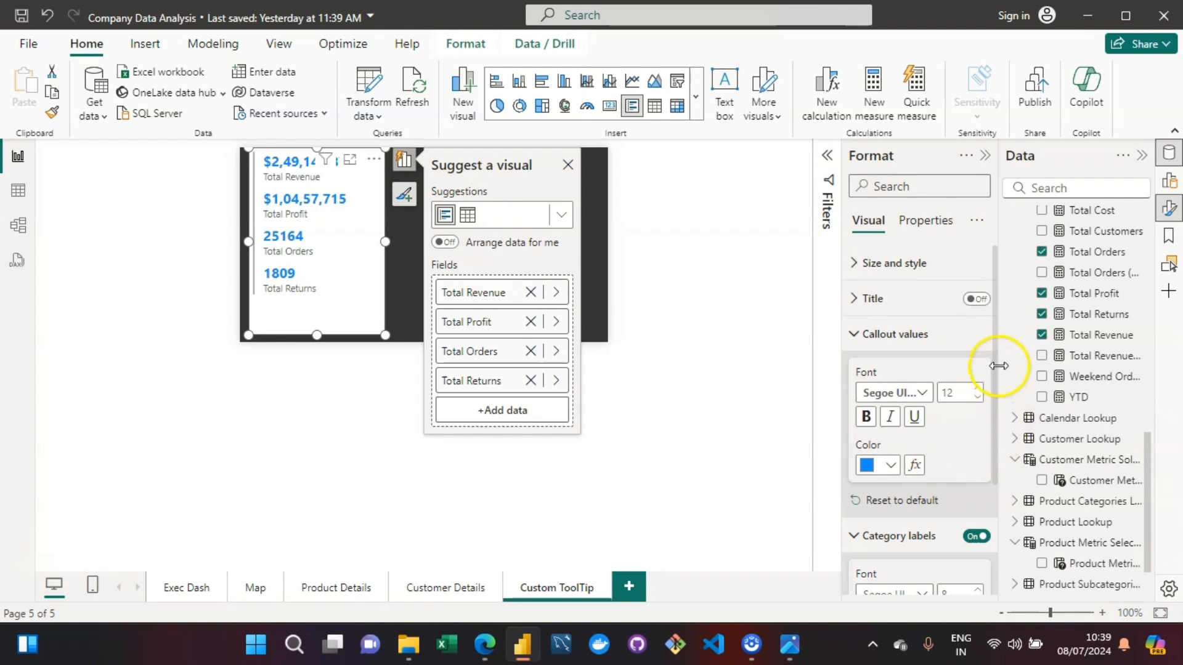
mouse_move(996, 359)
left_mouse_down()
mouse_move(993, 496)
mouse_move(1009, 359)
left_mouse_up()
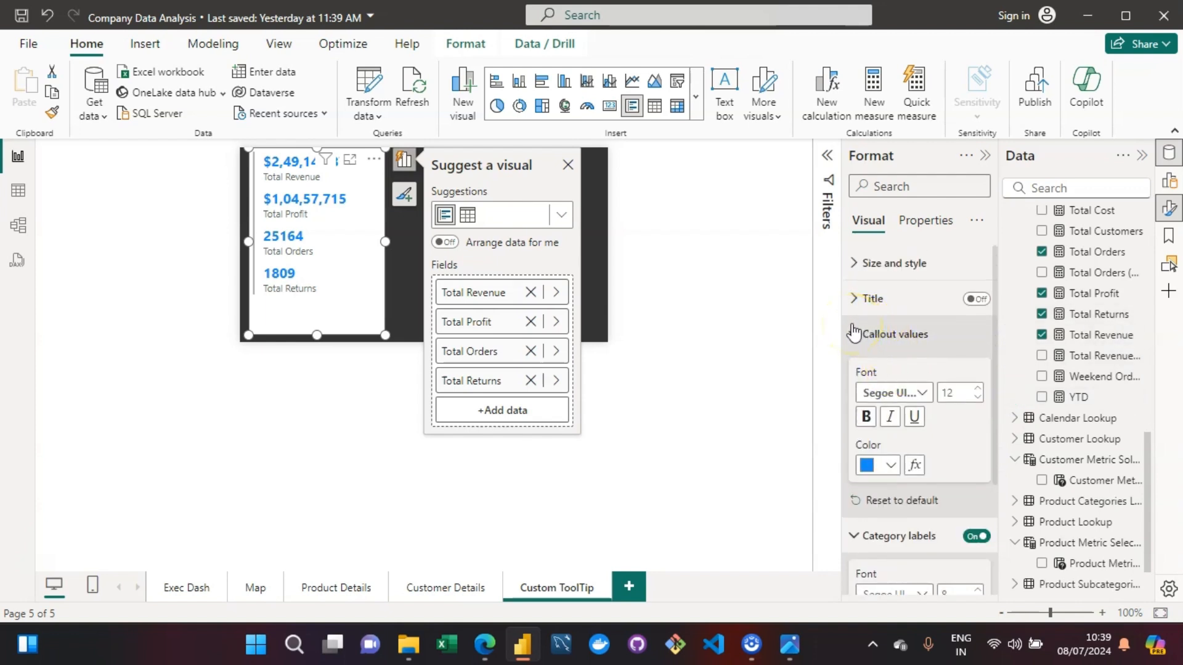
left_click_drag(317, 334, 318, 300)
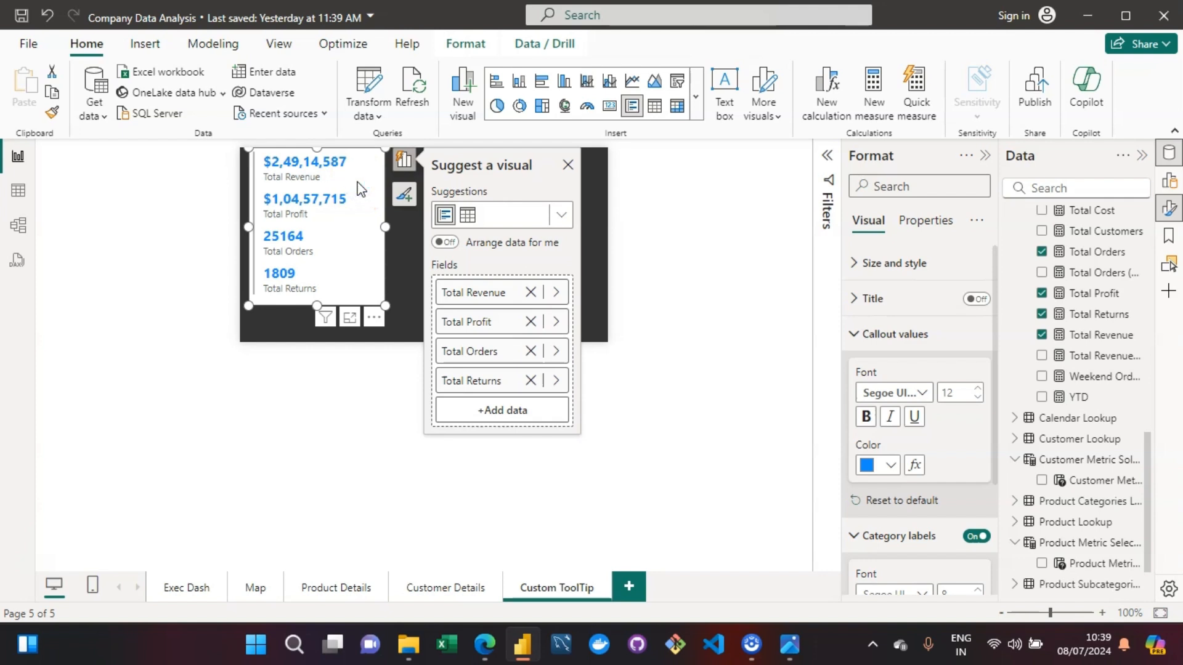
- Change the color of the card's category labels to white
left_click_drag(996, 438, 998, 553)
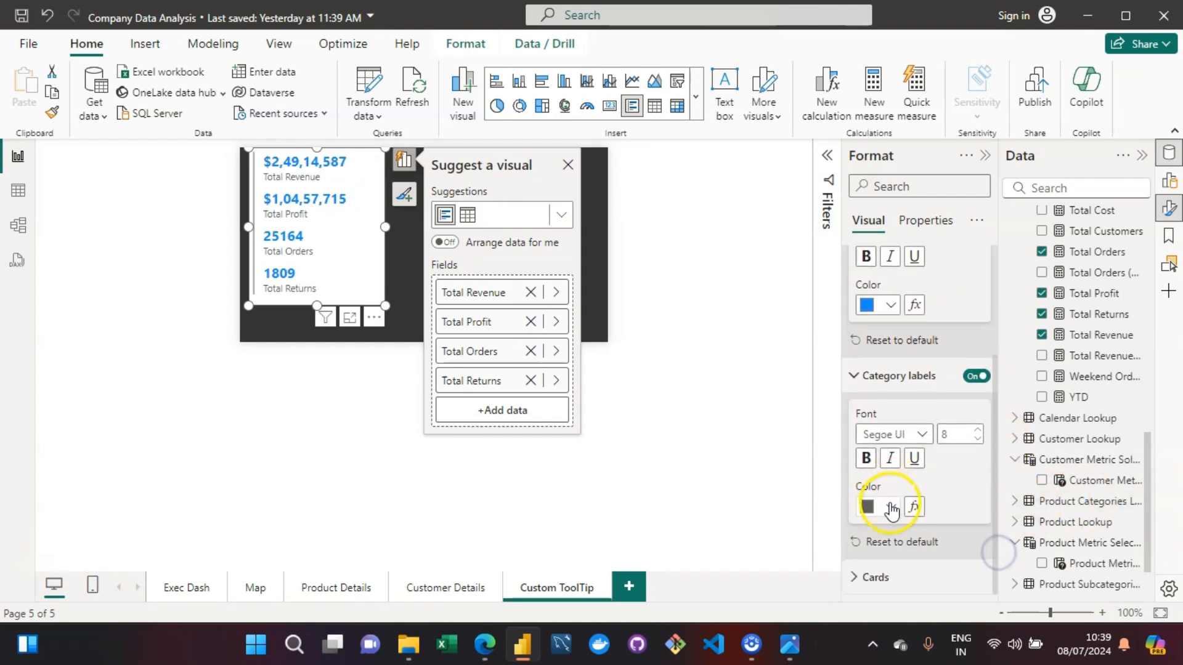
left_click(891, 508)
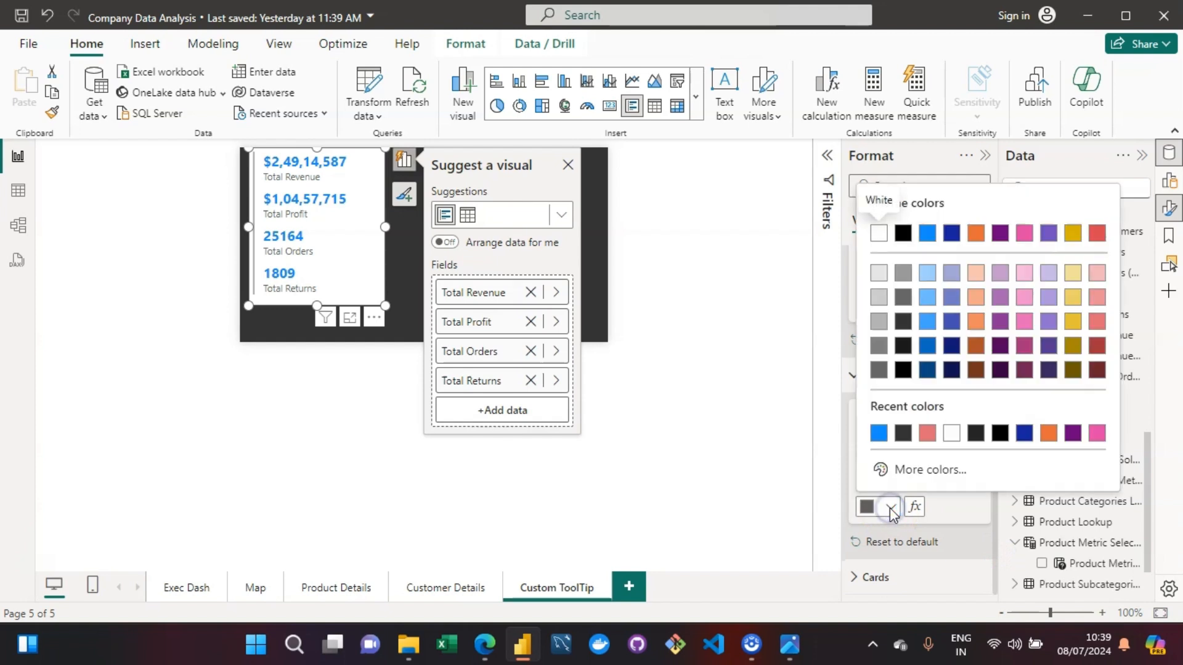
left_click(952, 444)
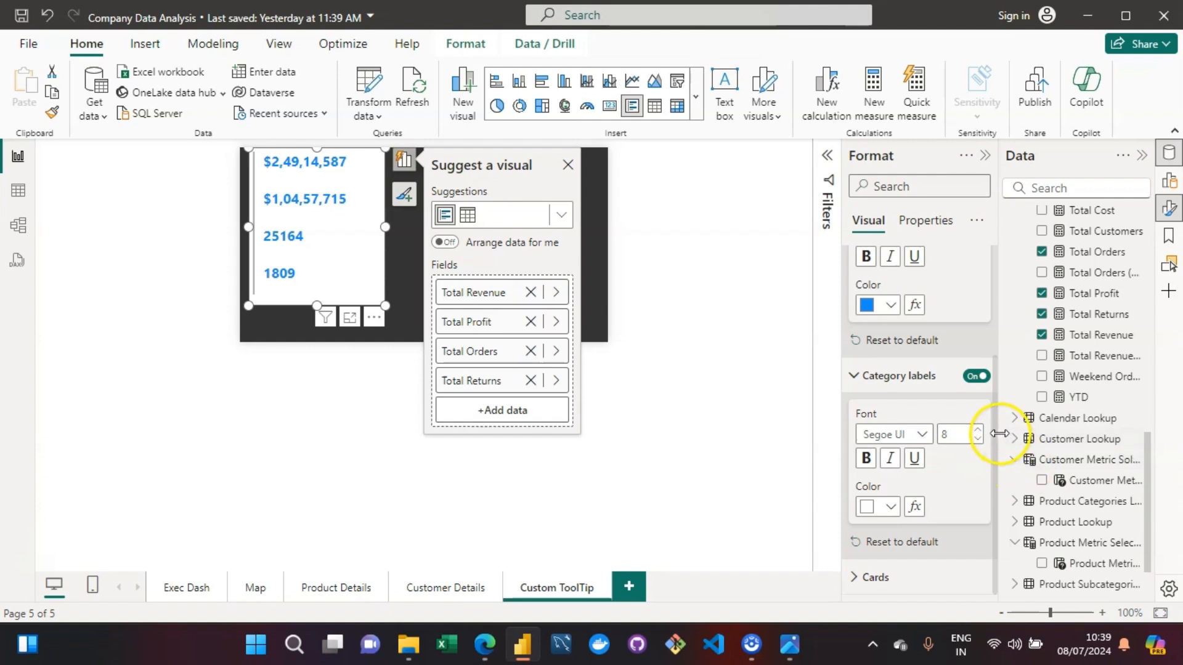
- Give the cards in the multi-row card a dark grey background color matching the canvas
left_click(990, 484)
left_click_drag(990, 484, 997, 279)
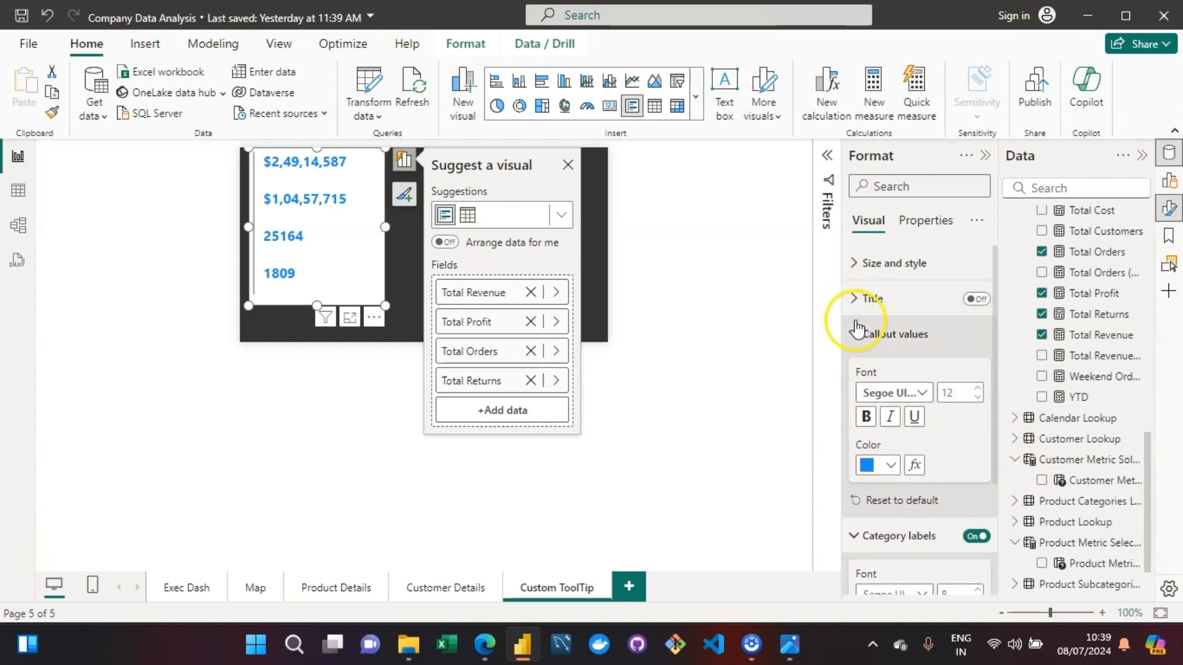
left_click_drag(997, 390, 997, 516)
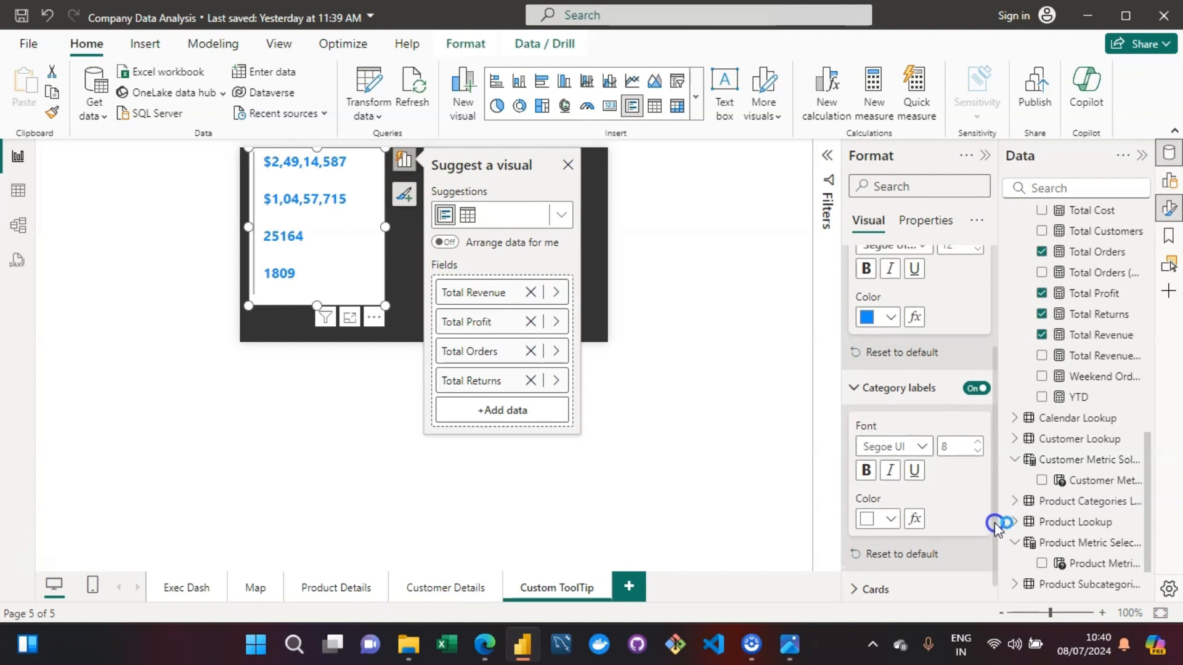
left_click(864, 574)
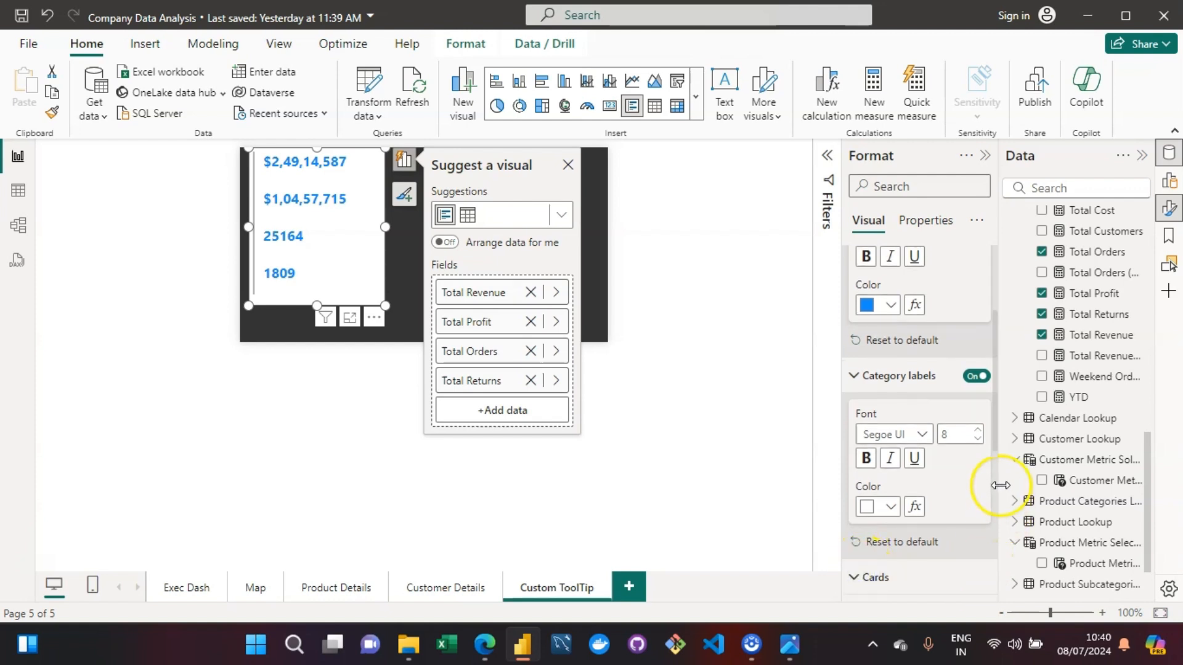
scroll(994, 471, "down", 4)
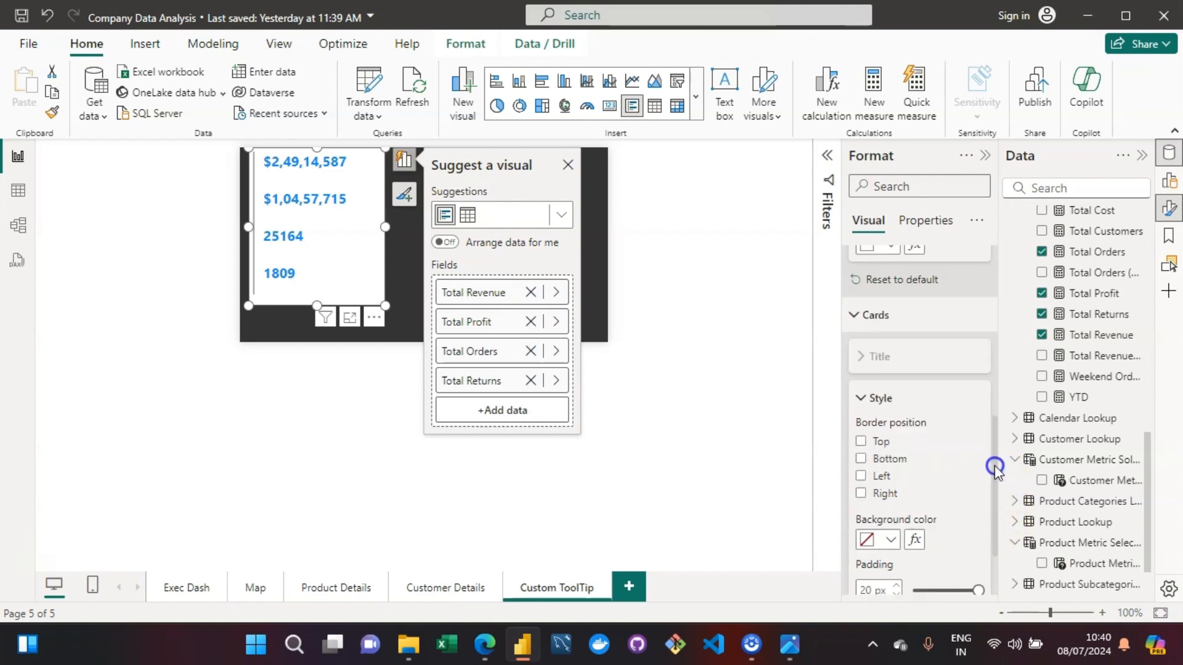
left_click_drag(995, 466, 997, 534)
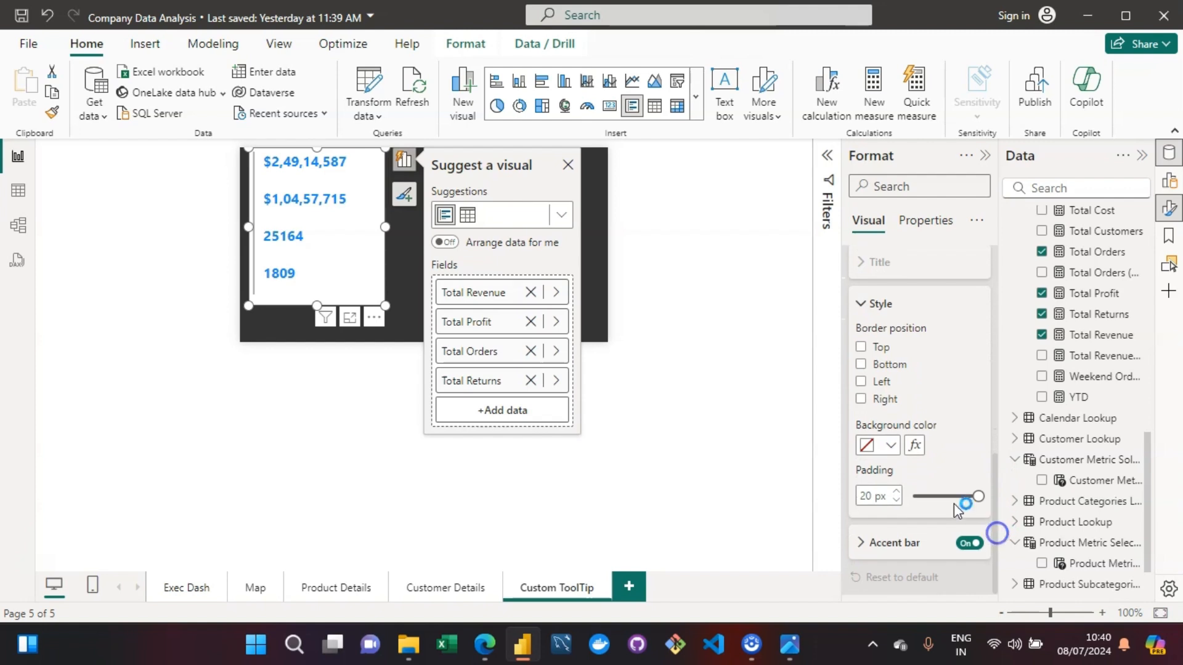
left_click(875, 446)
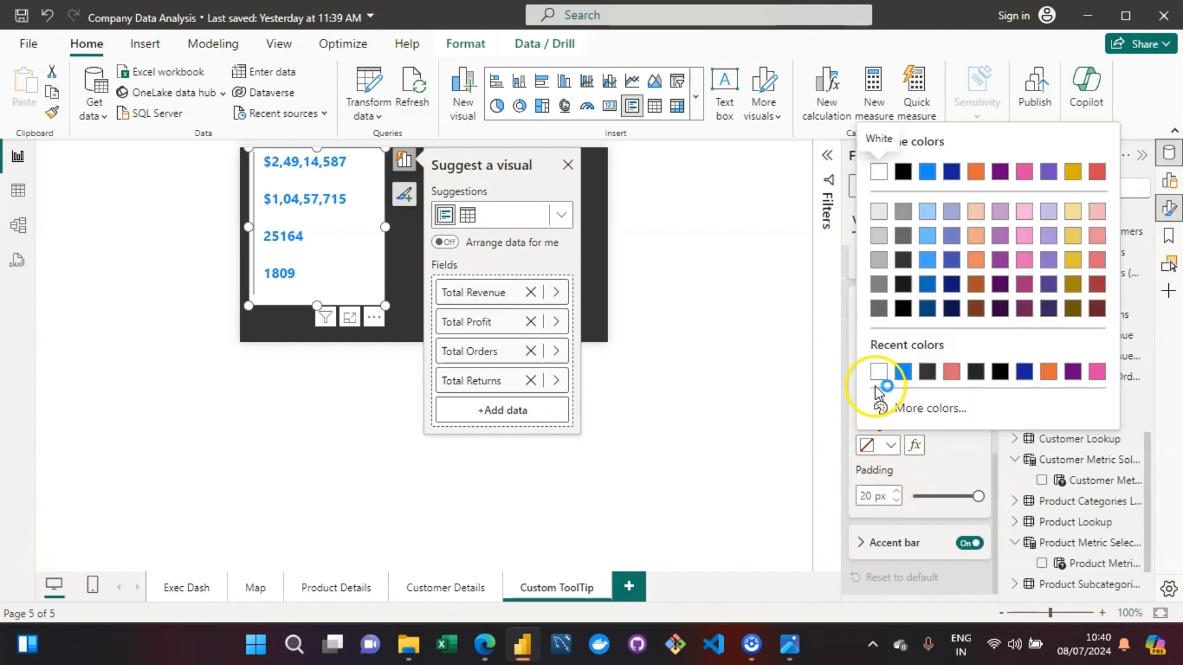
left_click(927, 371)
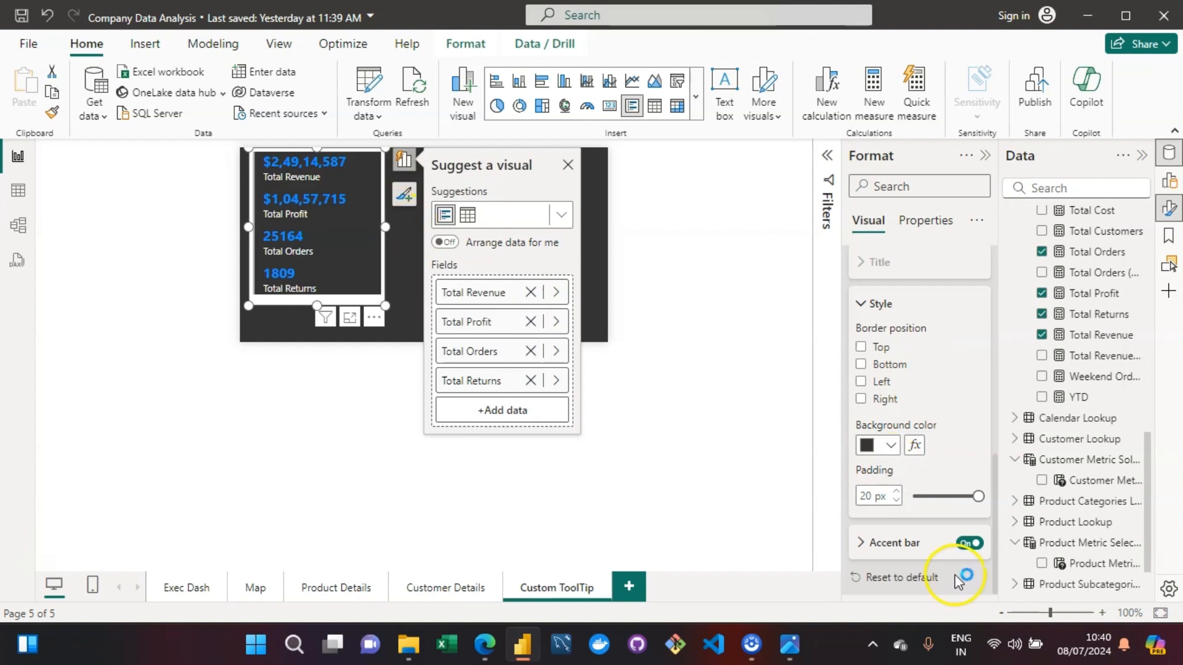
- Try the multi-row card without its accent bar and switch the bar back on
left_click(971, 544)
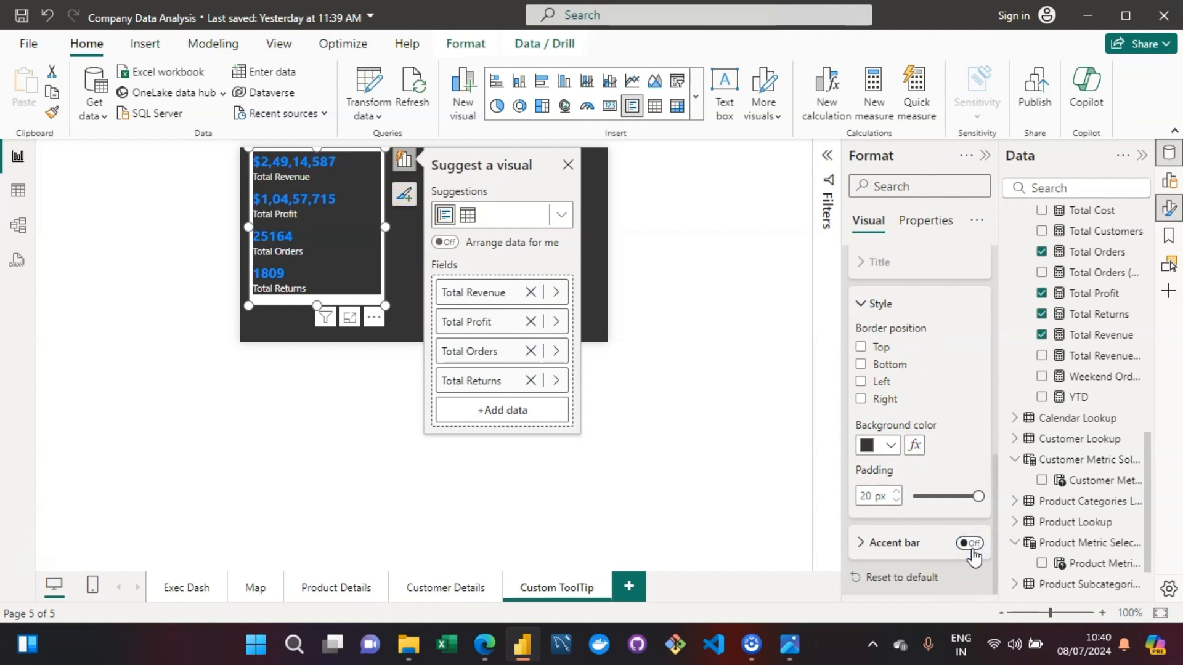
left_click(971, 545)
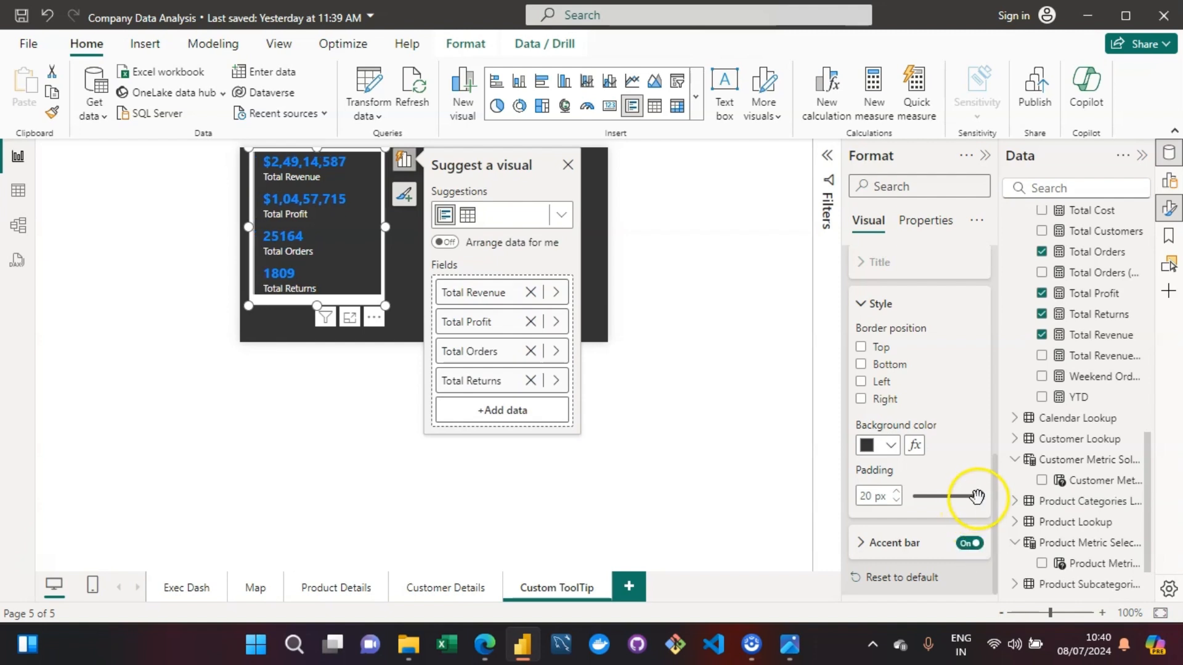
- Set the padding of the cards in the multi-row card to 0 px
left_click_drag(977, 497, 903, 514)
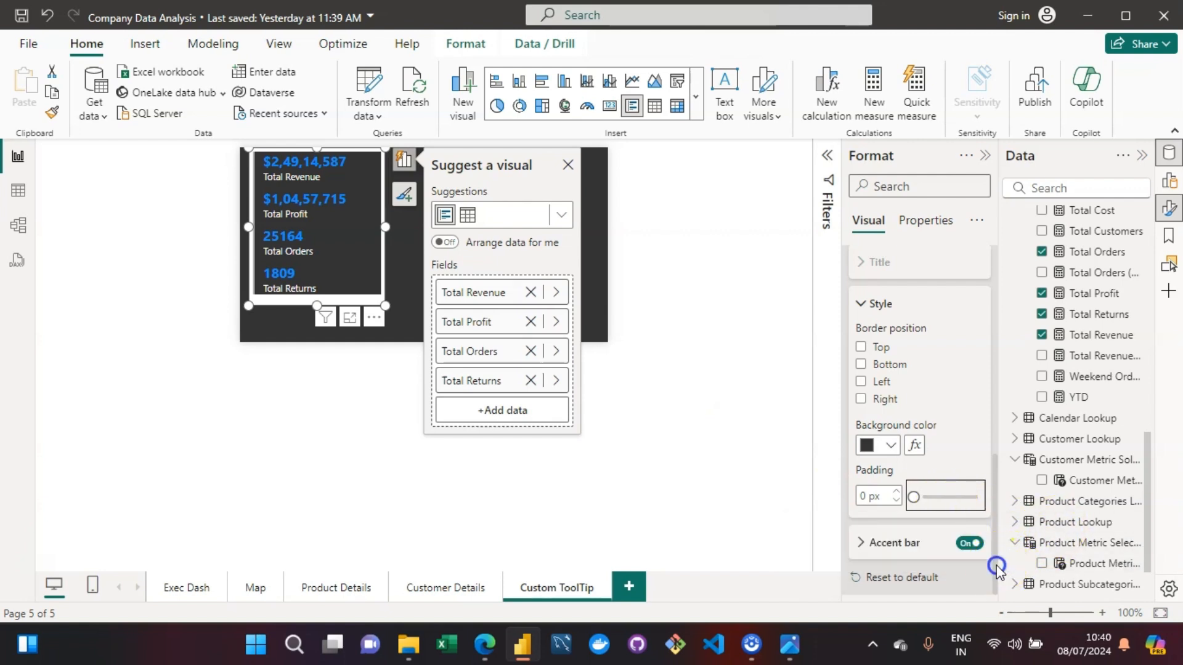
- Try black, near-black and lighter grey as the cards' background color, and return to Black, 20% lighter
scroll(997, 567, "up", 1)
left_click(892, 456)
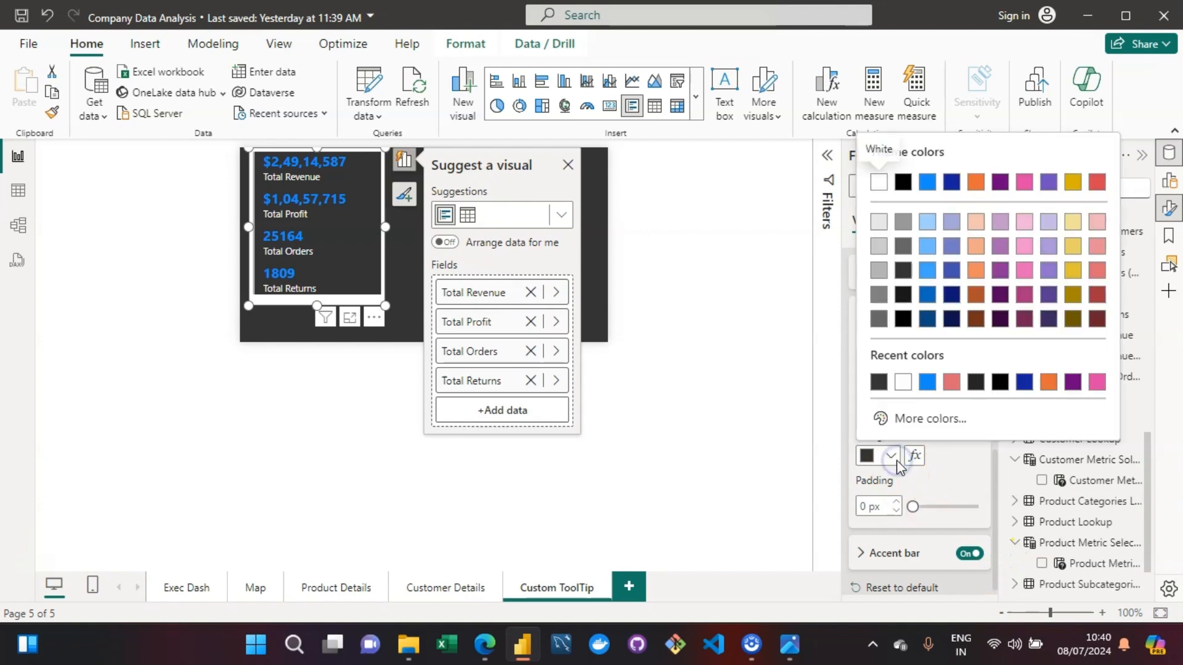
left_click(903, 319)
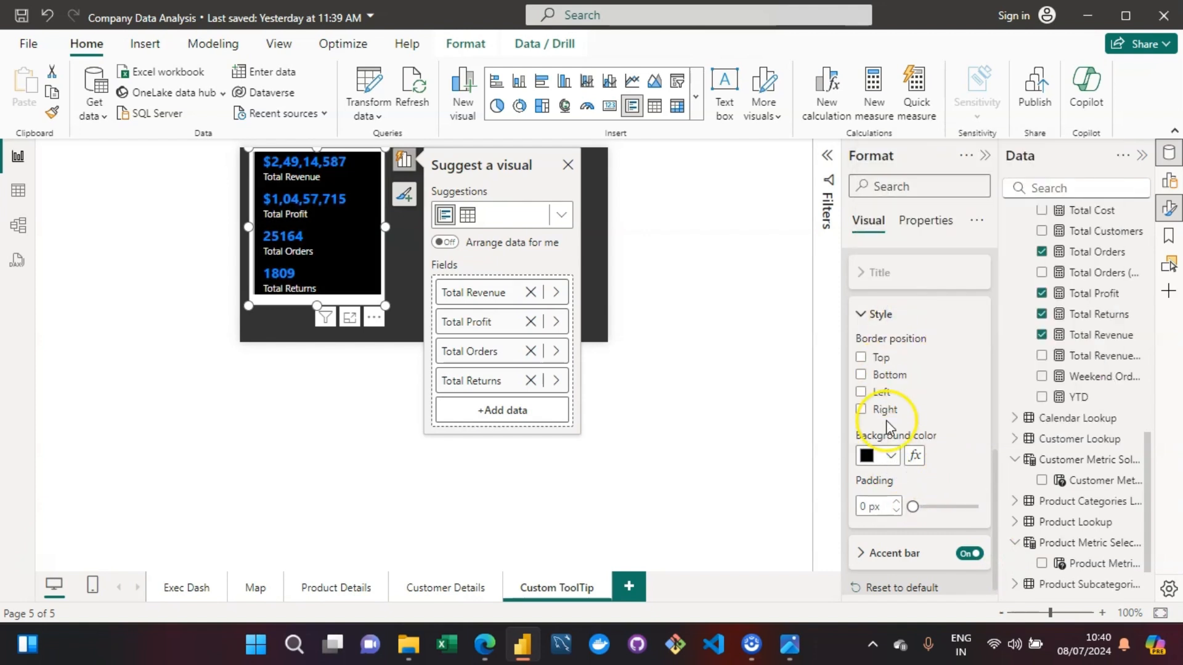
left_click(891, 456)
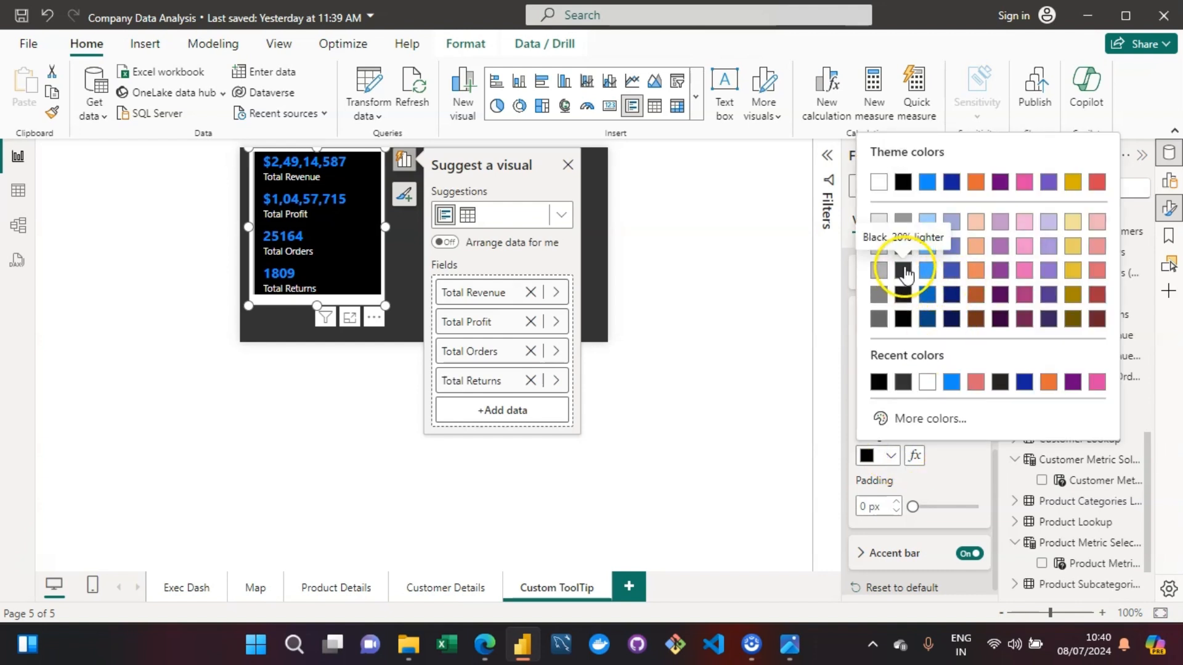
left_click(903, 302)
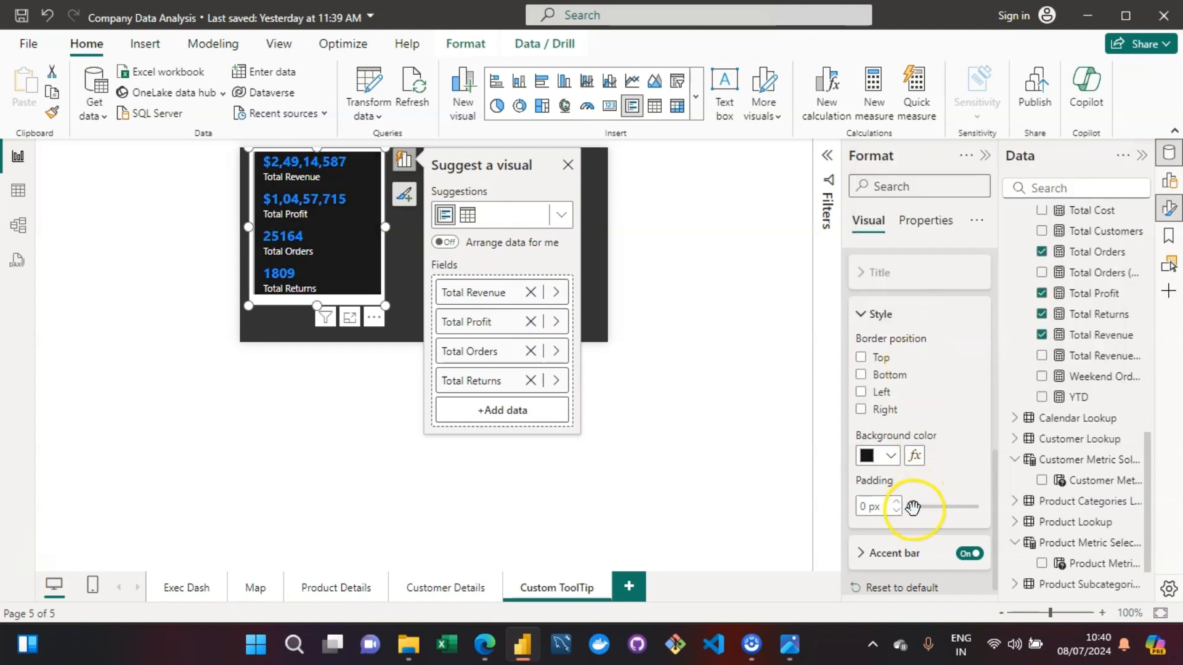
left_click(891, 457)
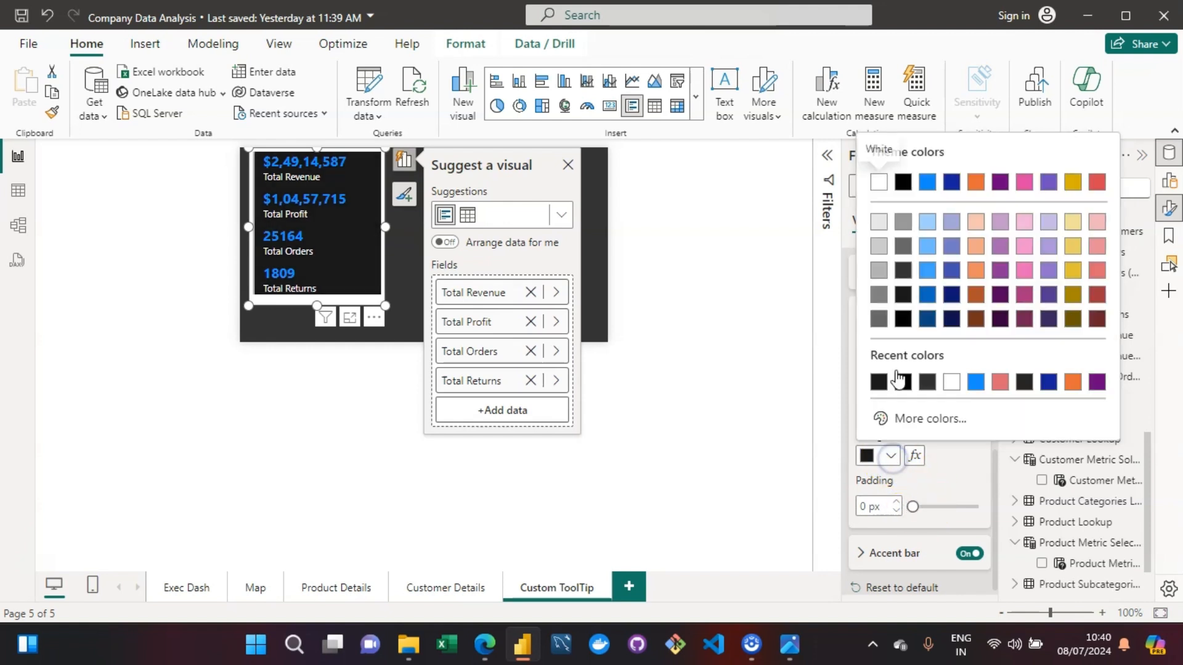
left_click(901, 246)
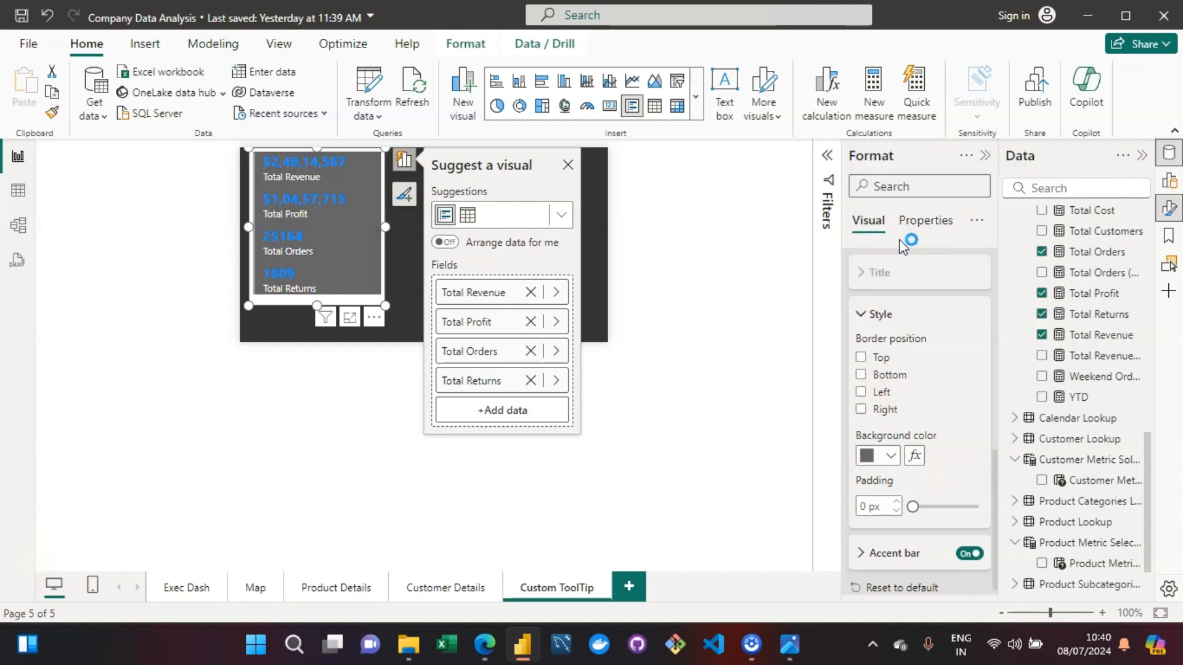
left_click(893, 459)
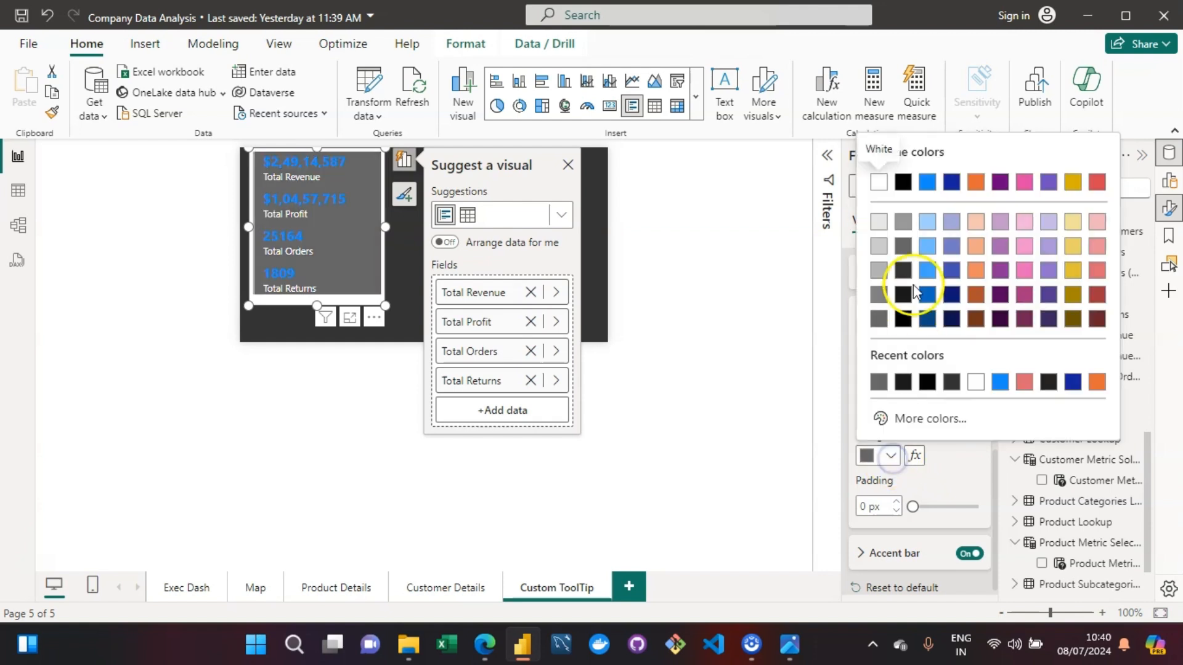
left_click(908, 267)
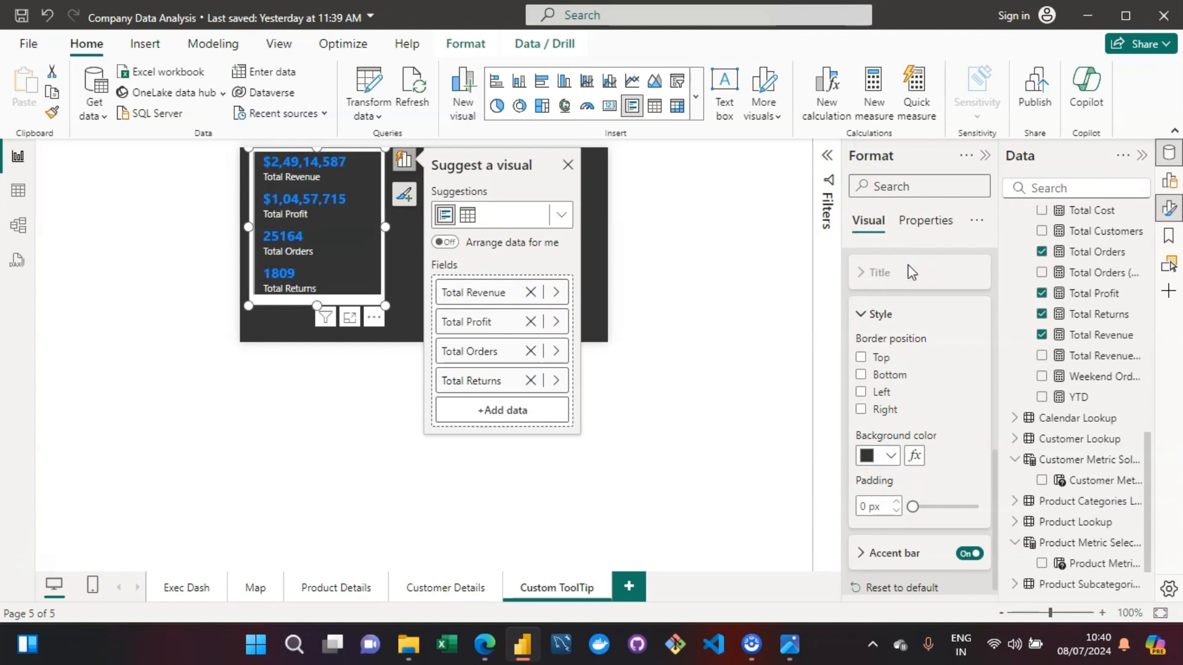
left_click(953, 508)
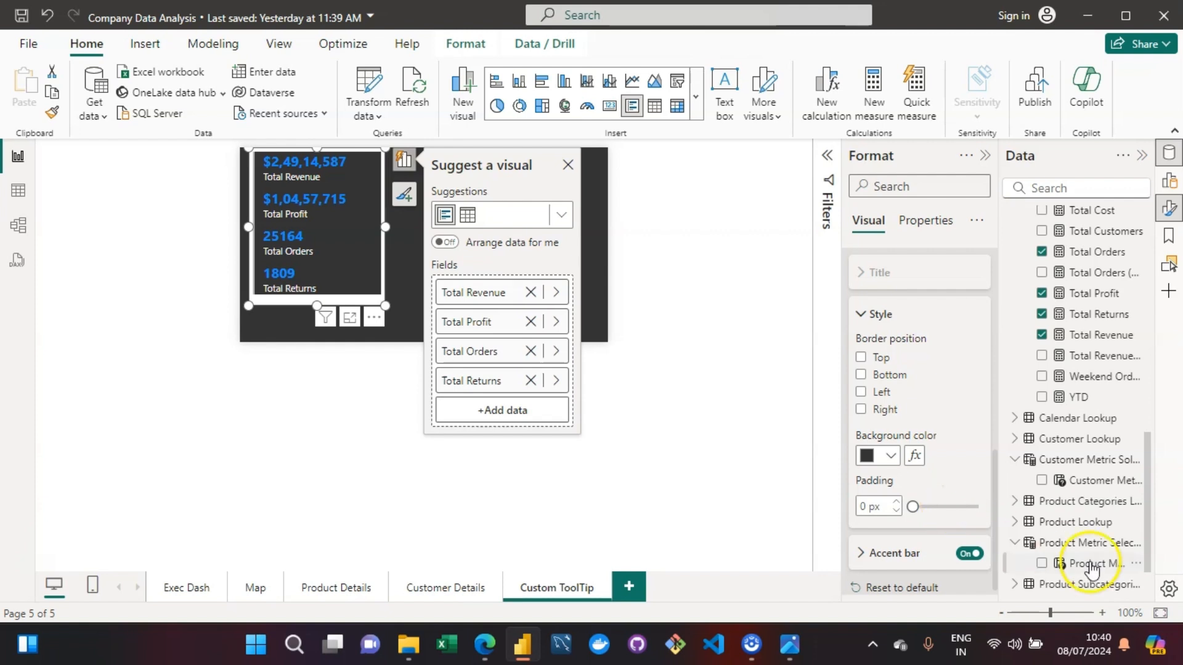
left_click(891, 458)
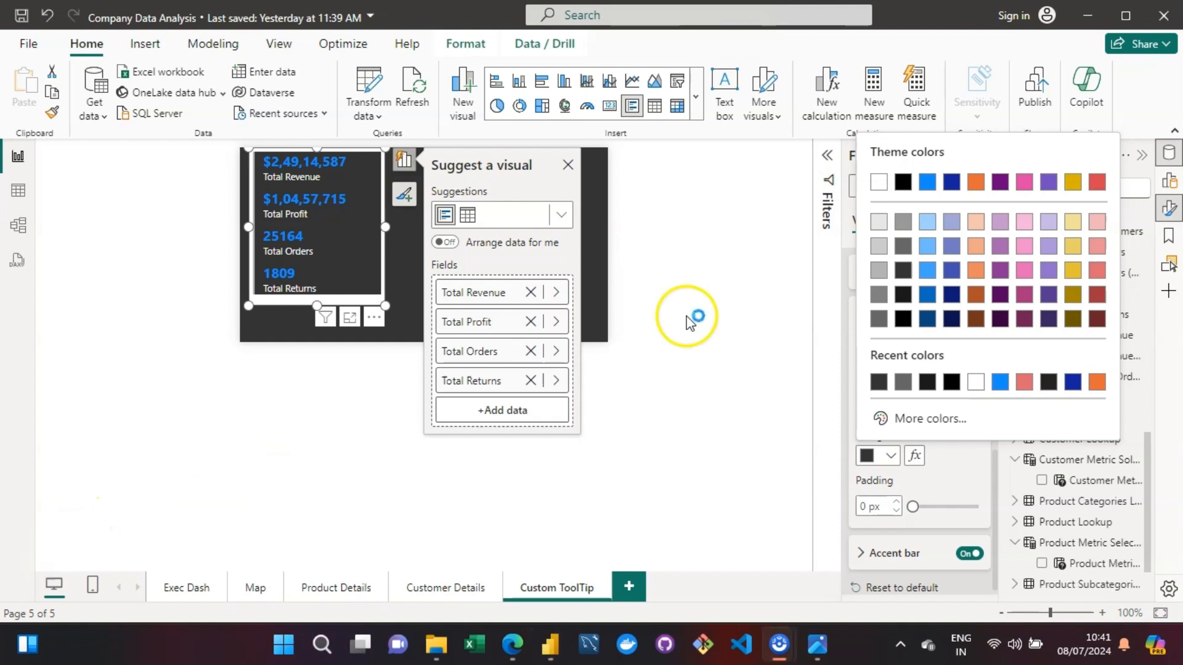
left_click(952, 485)
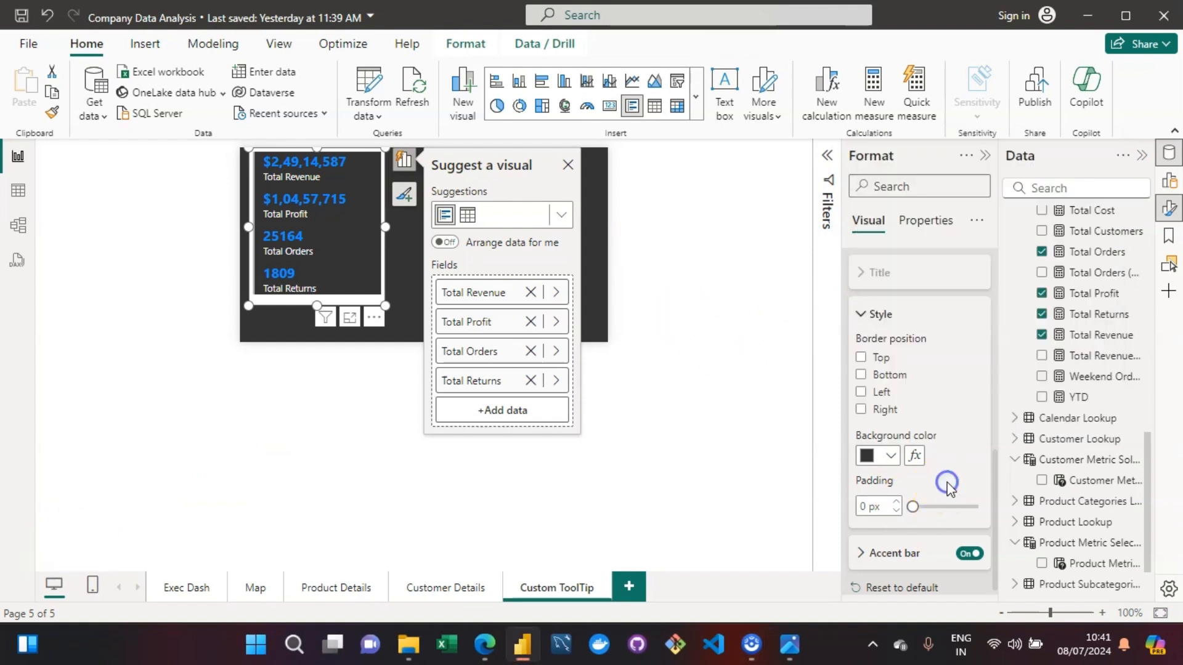
left_click(888, 457)
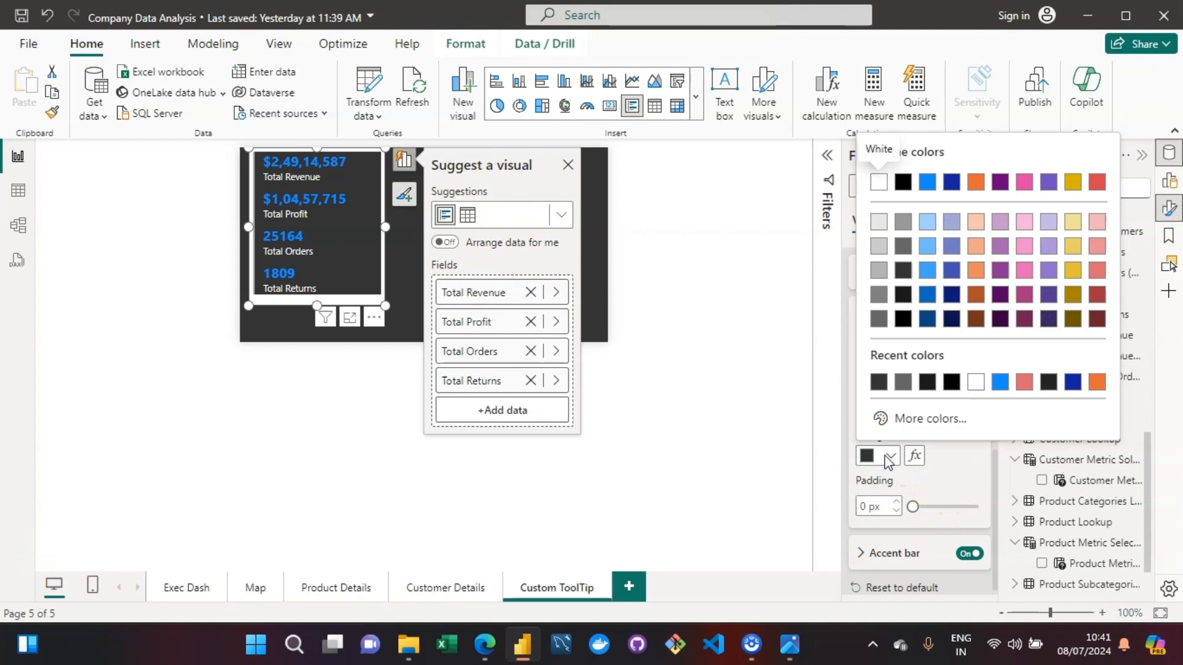
left_click(889, 458)
left_click(891, 457)
left_click(892, 460)
left_click(892, 459)
left_click(901, 271)
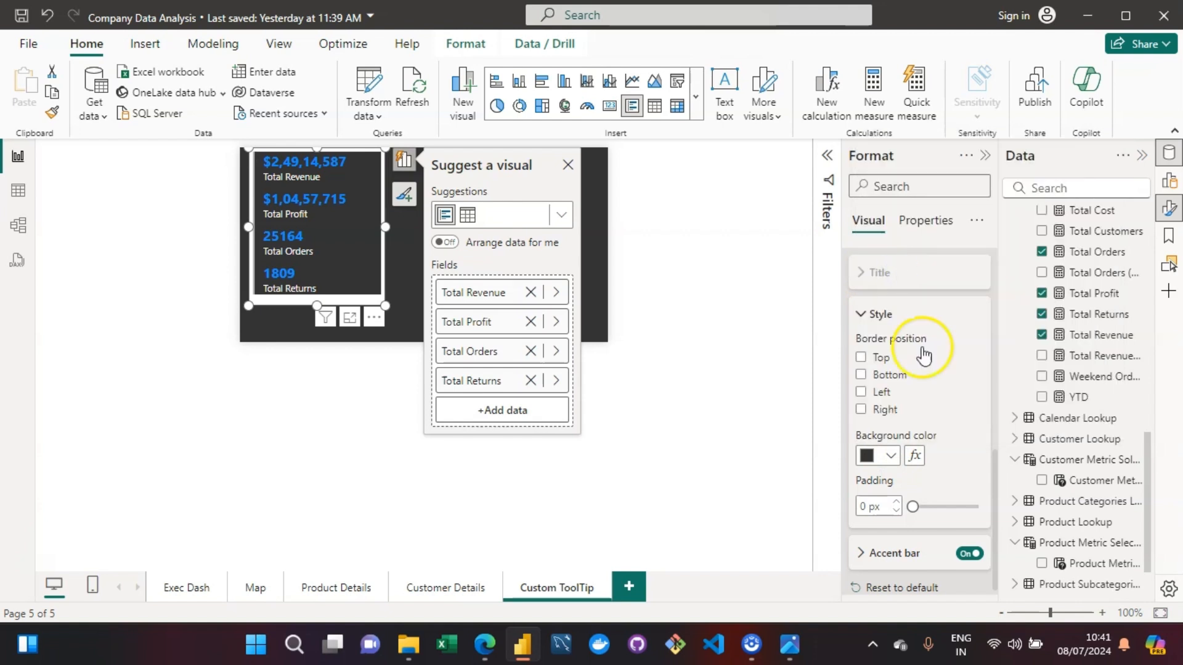
- Turn off the overall visual background of the multi-row card
left_click_drag(993, 505, 993, 267)
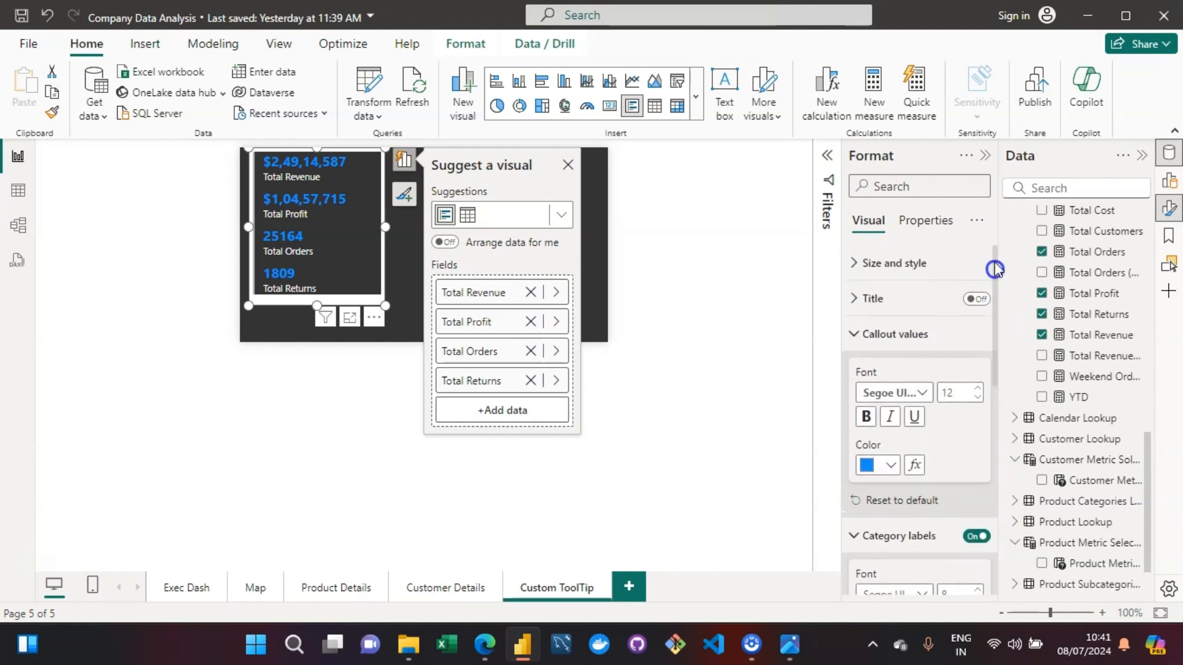
left_click(857, 265)
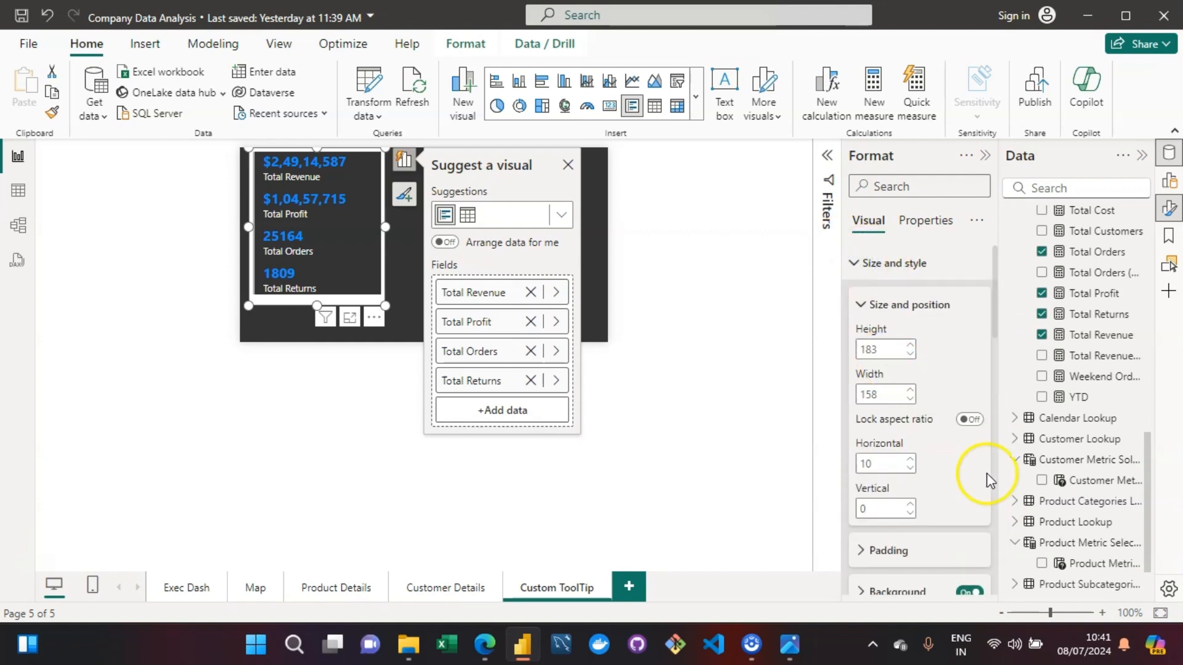
left_click(972, 592)
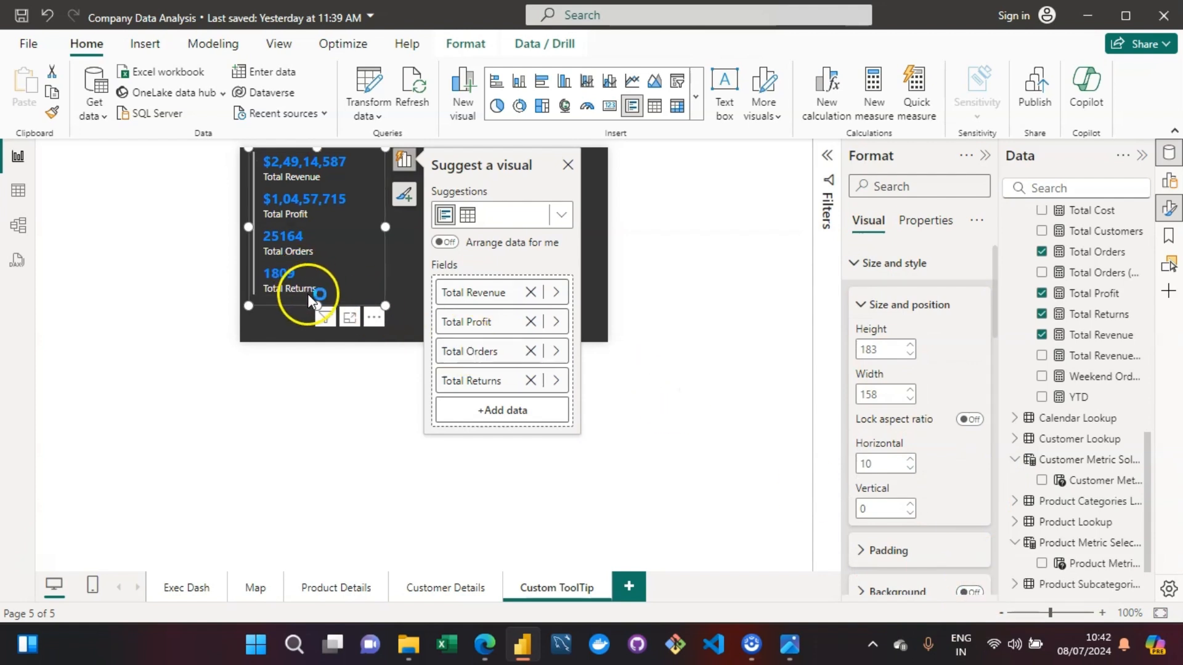
- Resize the multi-row card to about 120 wide and 182 high so it fits closely around its values
left_click_drag(314, 304, 316, 319)
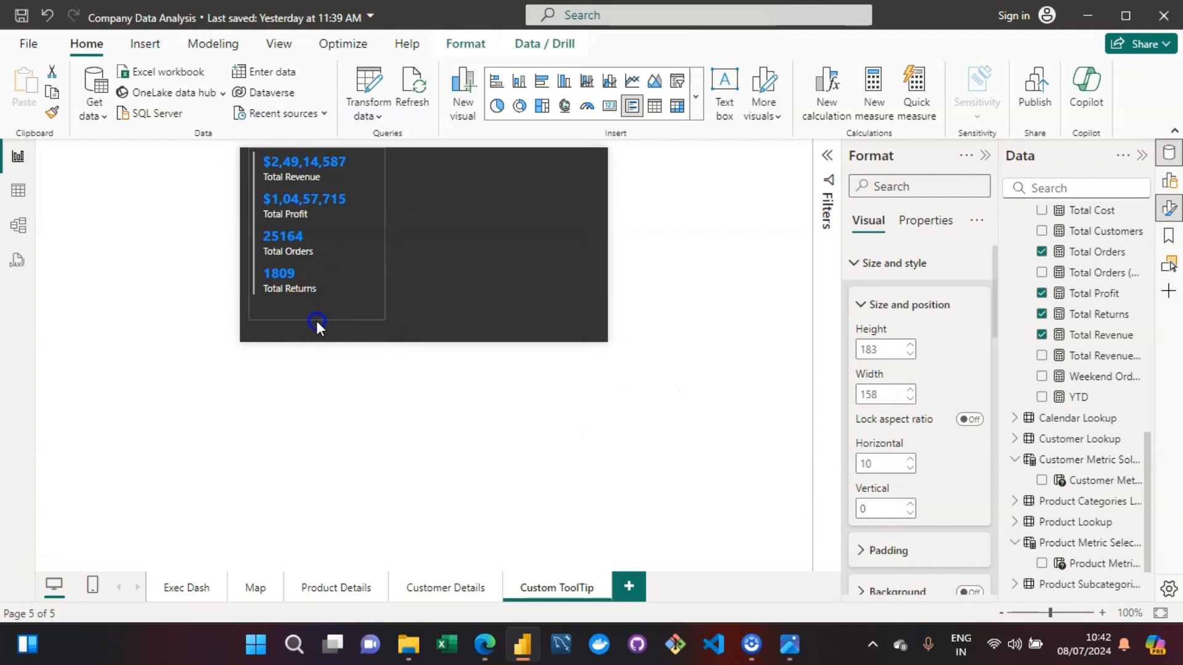
left_click_drag(384, 235, 365, 249)
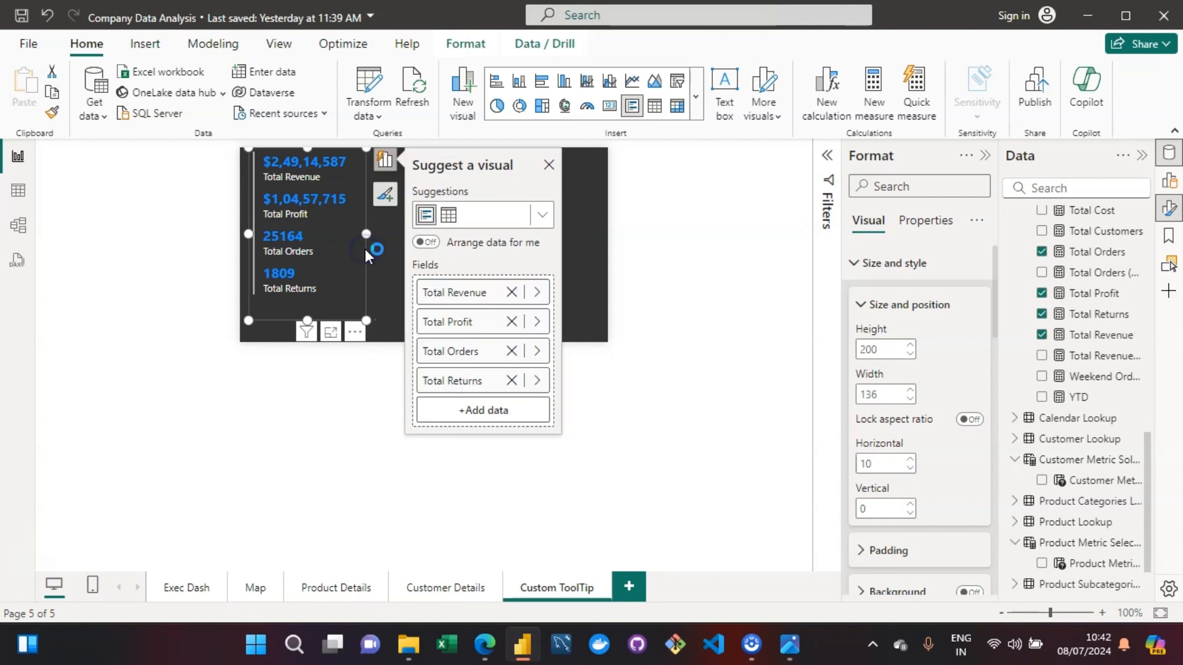
left_click_drag(368, 321, 369, 304)
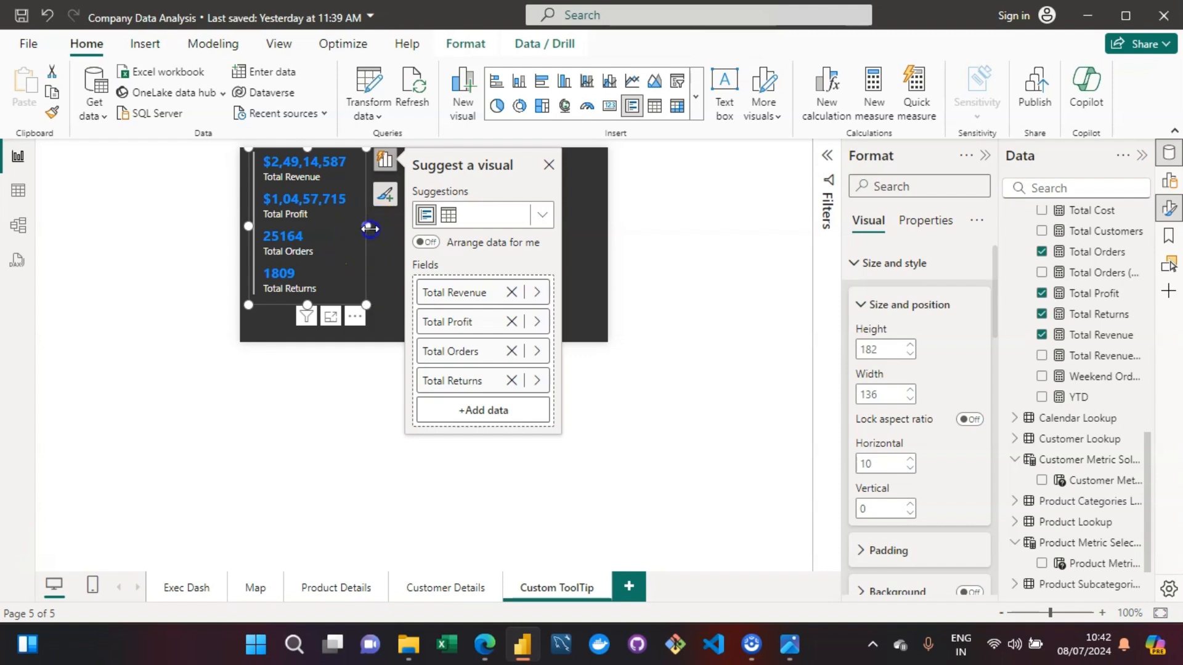
left_click_drag(368, 228, 355, 228)
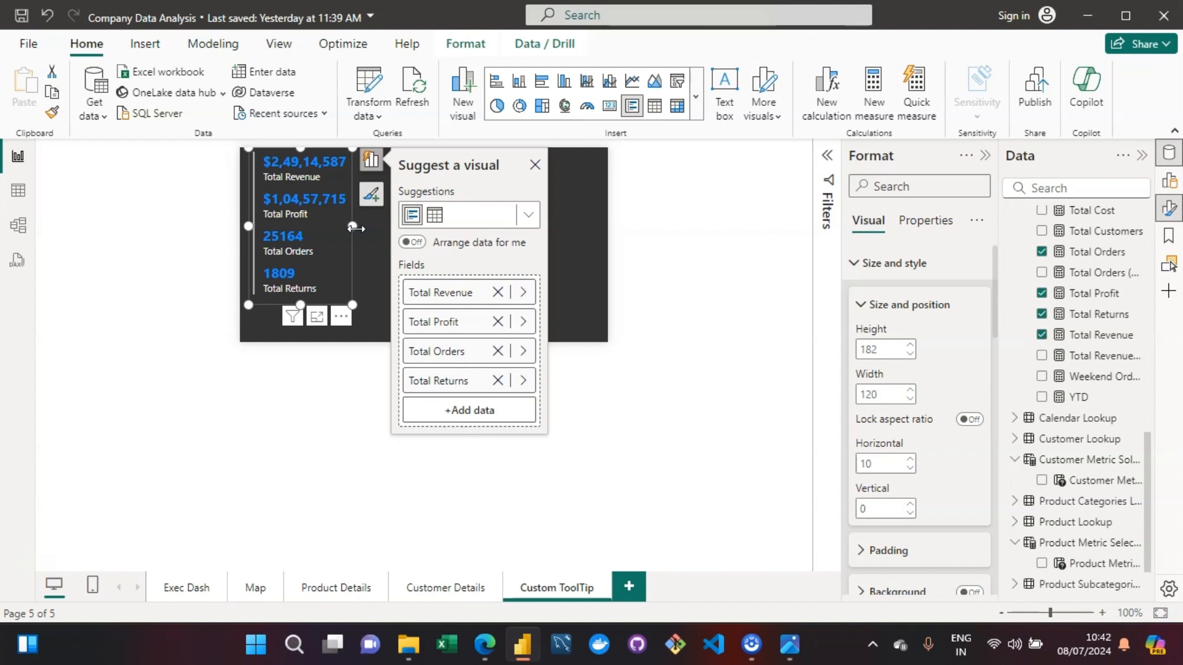
- Insert an area chart beside the multi-row card and size it to about 256 wide and 190 high
left_click(567, 230)
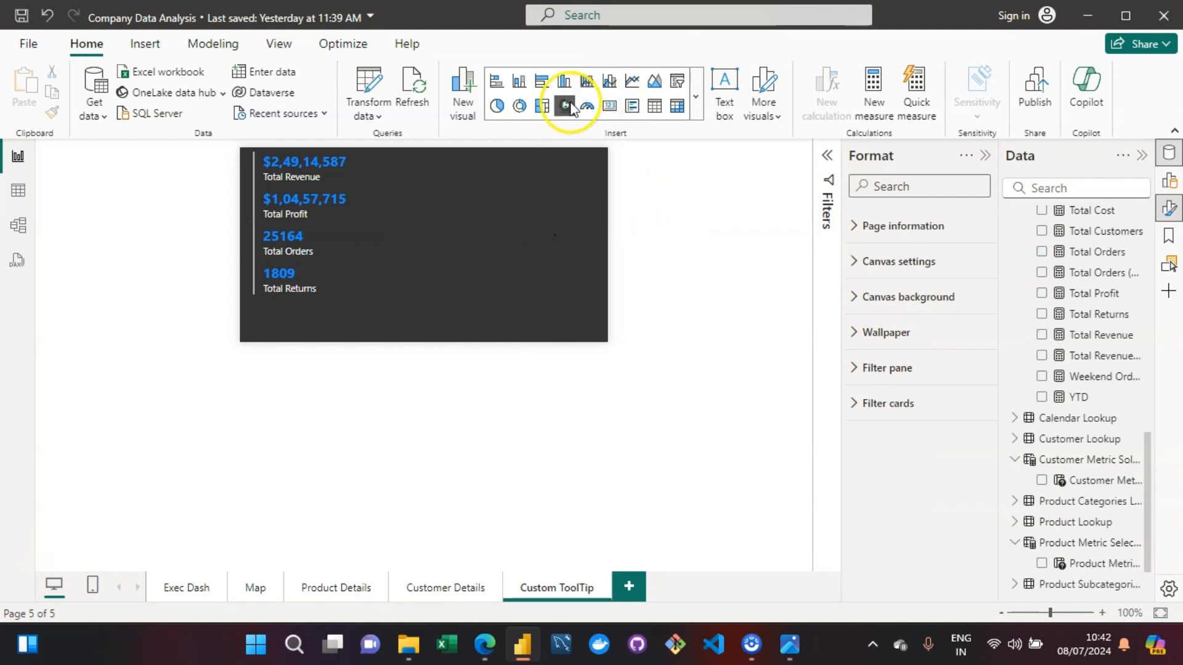
left_click(696, 96)
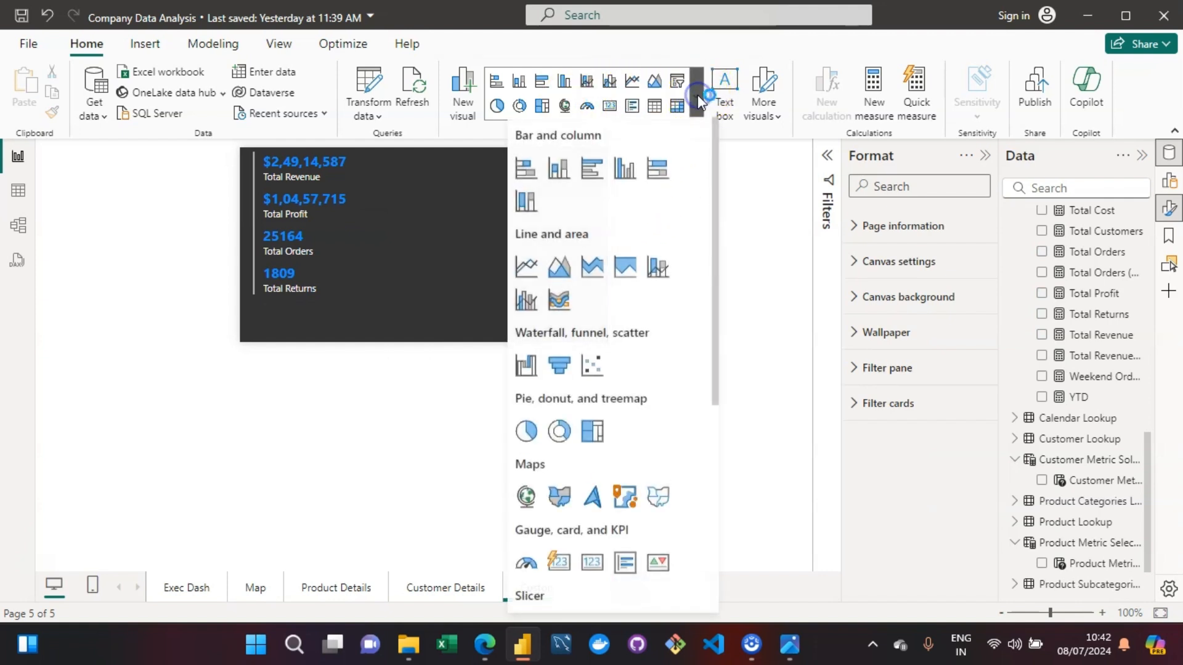
left_click(559, 271)
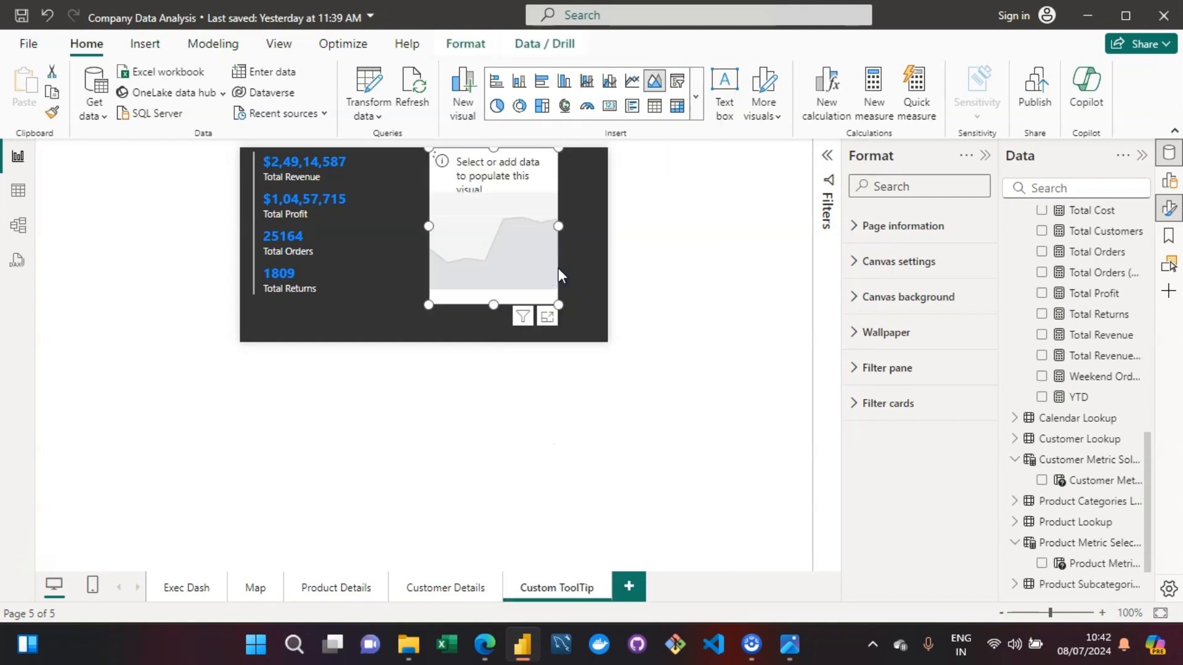
left_click_drag(416, 228, 379, 227)
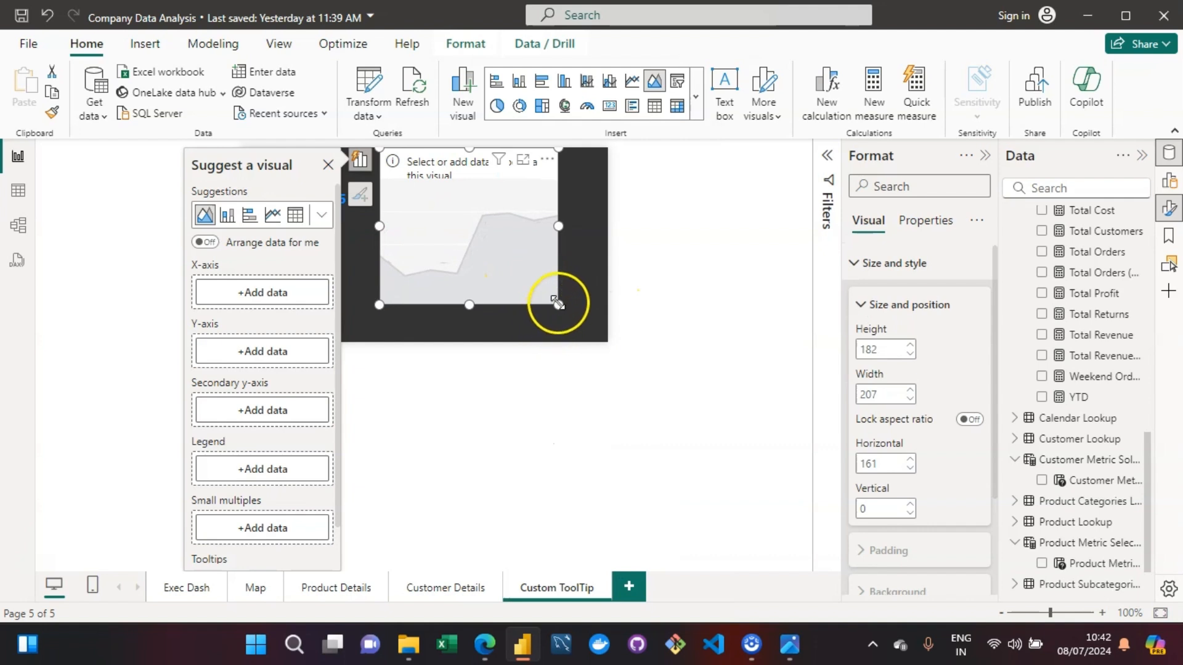
left_click_drag(558, 305, 601, 309)
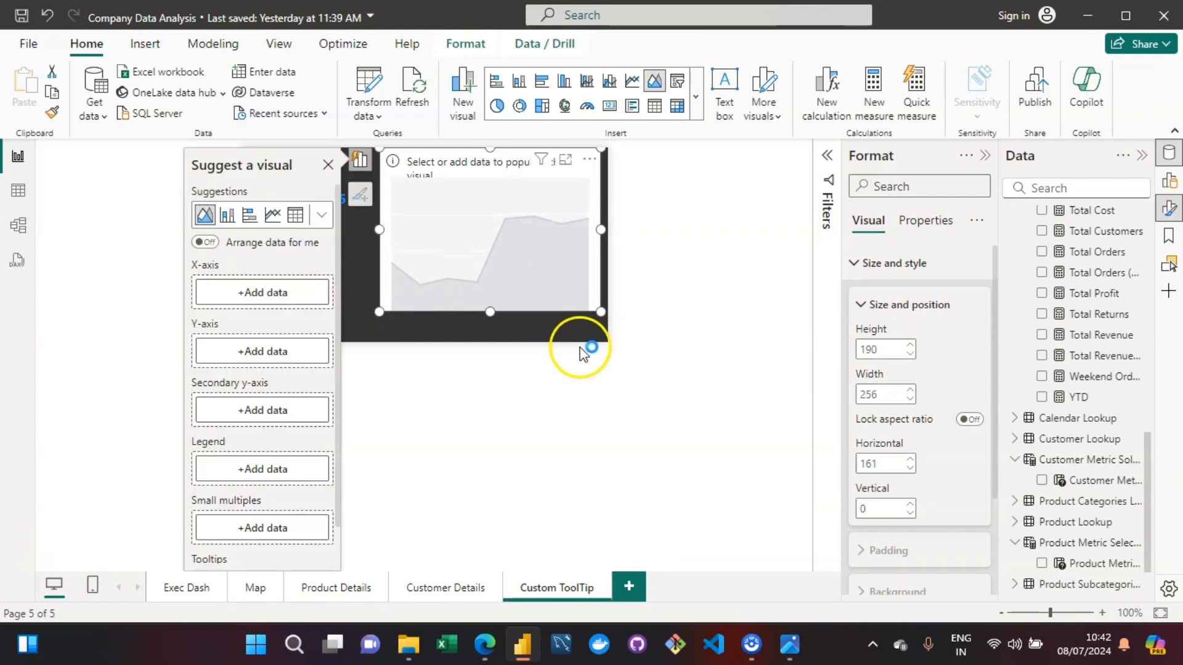
- Put the standalone Start of Month field from Calendar Lookup on the area chart's X-axis
left_click(278, 292)
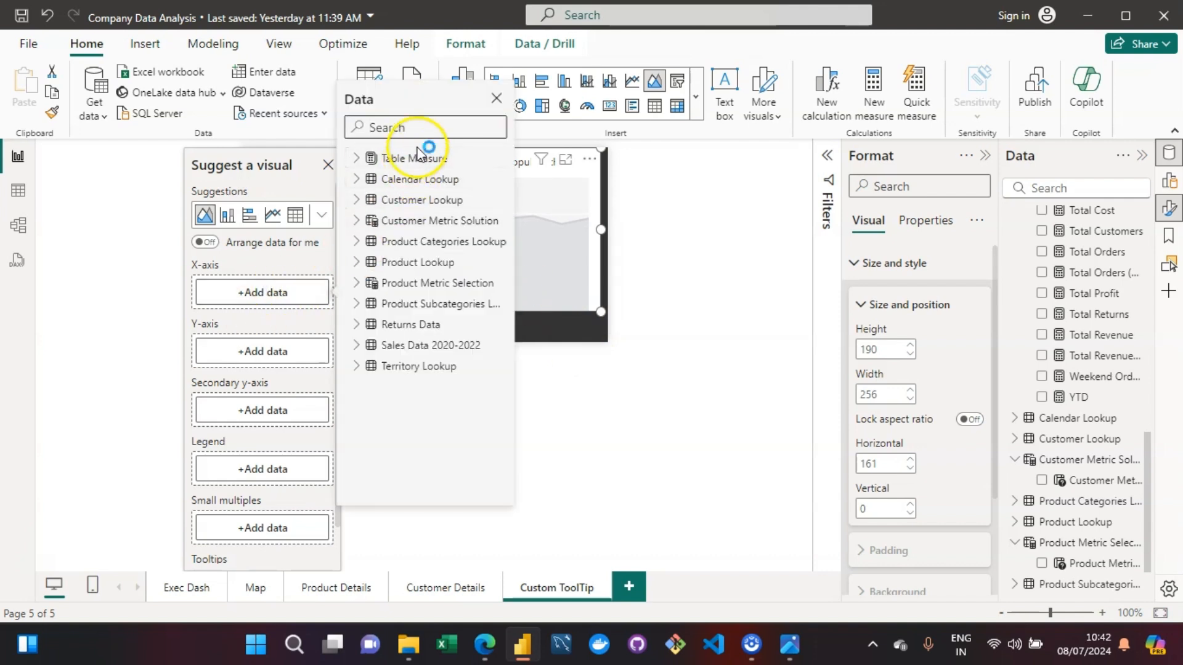
type("start of m")
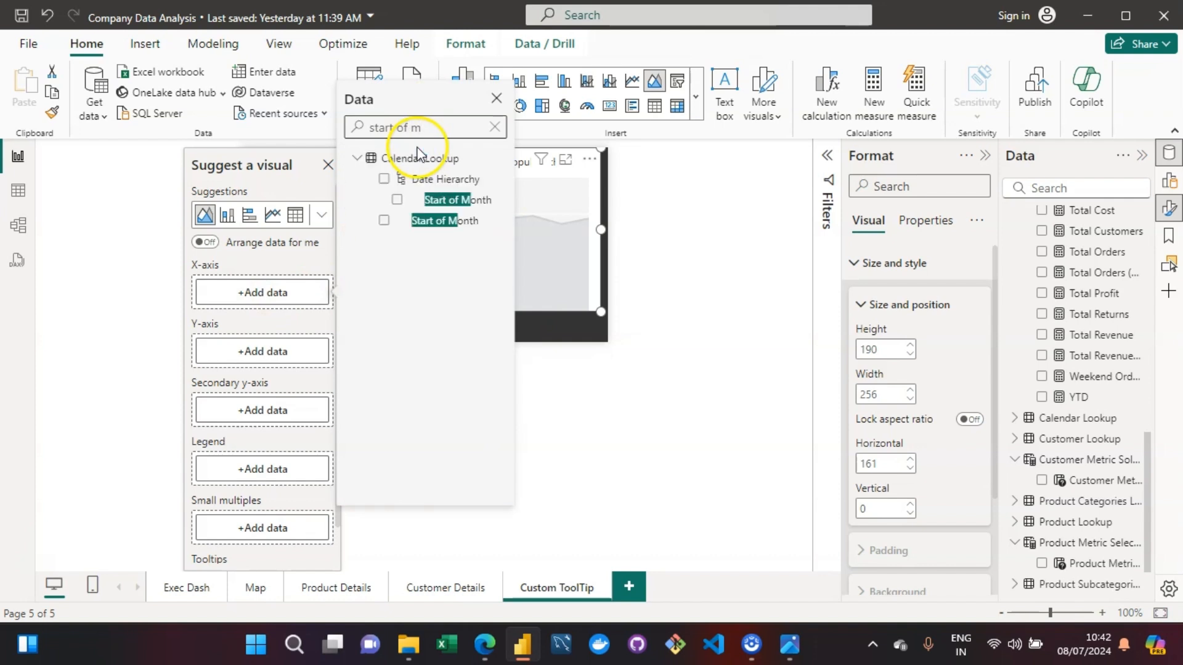
left_click(385, 224)
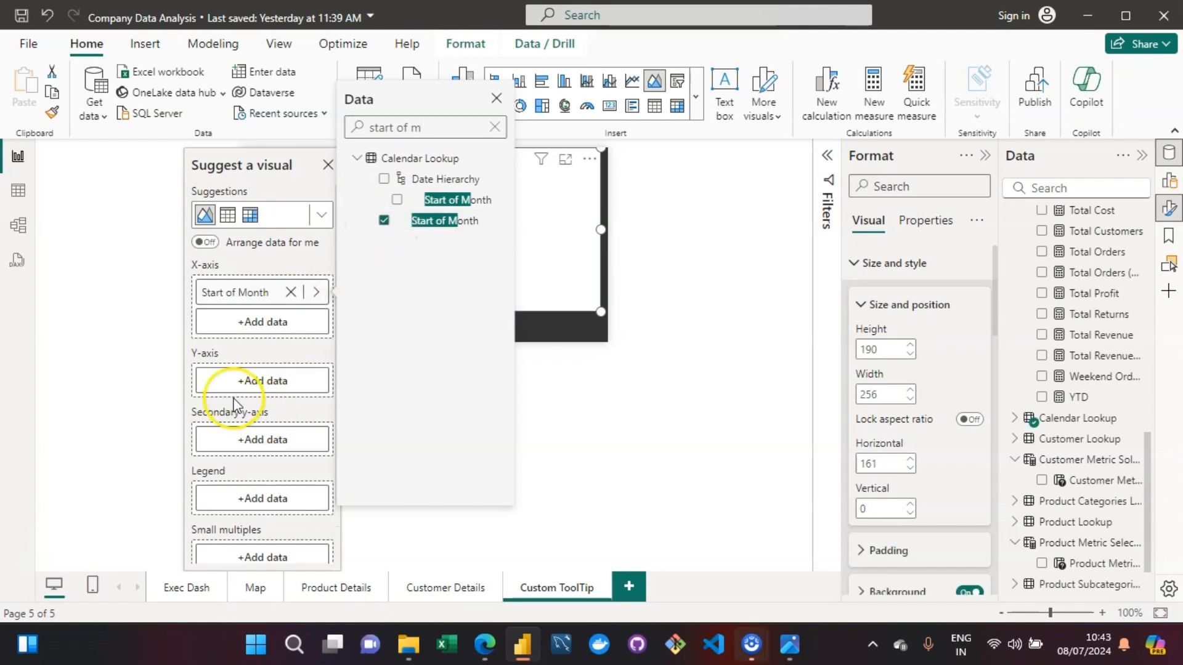
- Put the Total Orders measure on the area chart's Y-axis and check the chart's latest data point
left_click(261, 382)
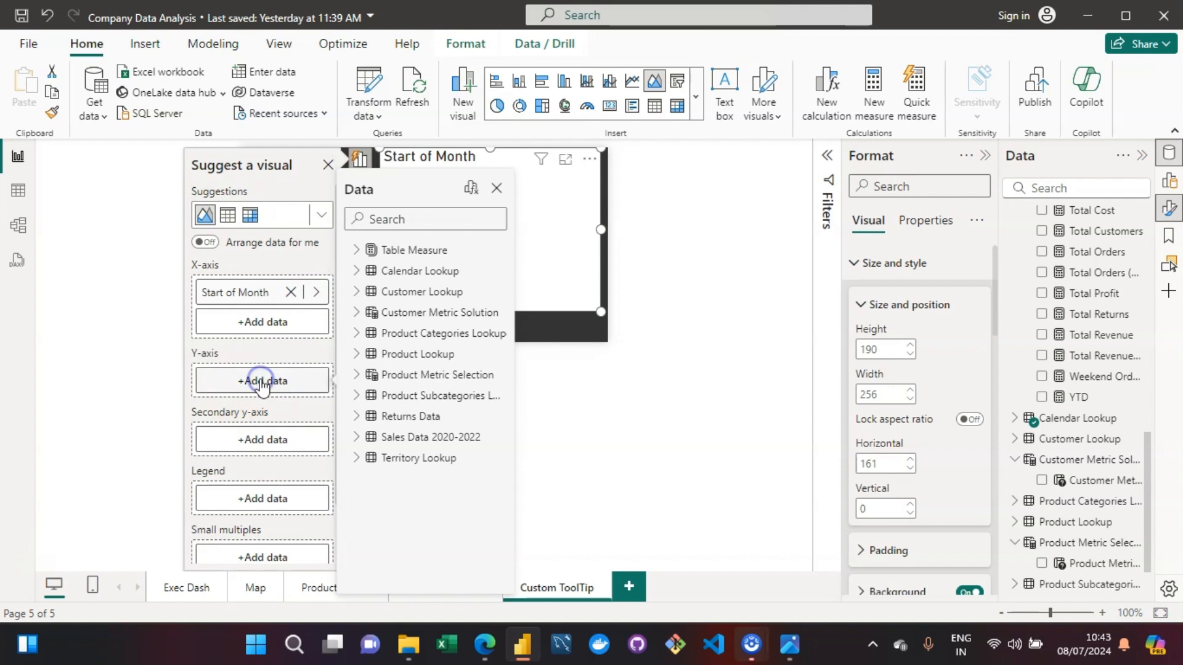
left_click(409, 218)
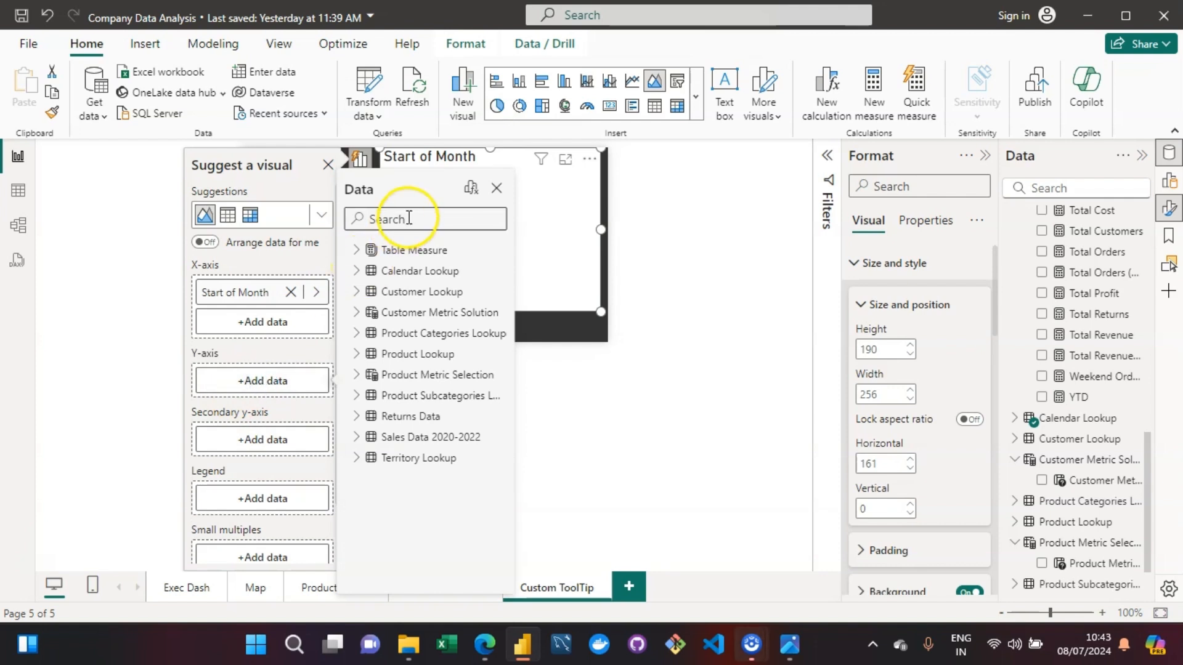
type("total order")
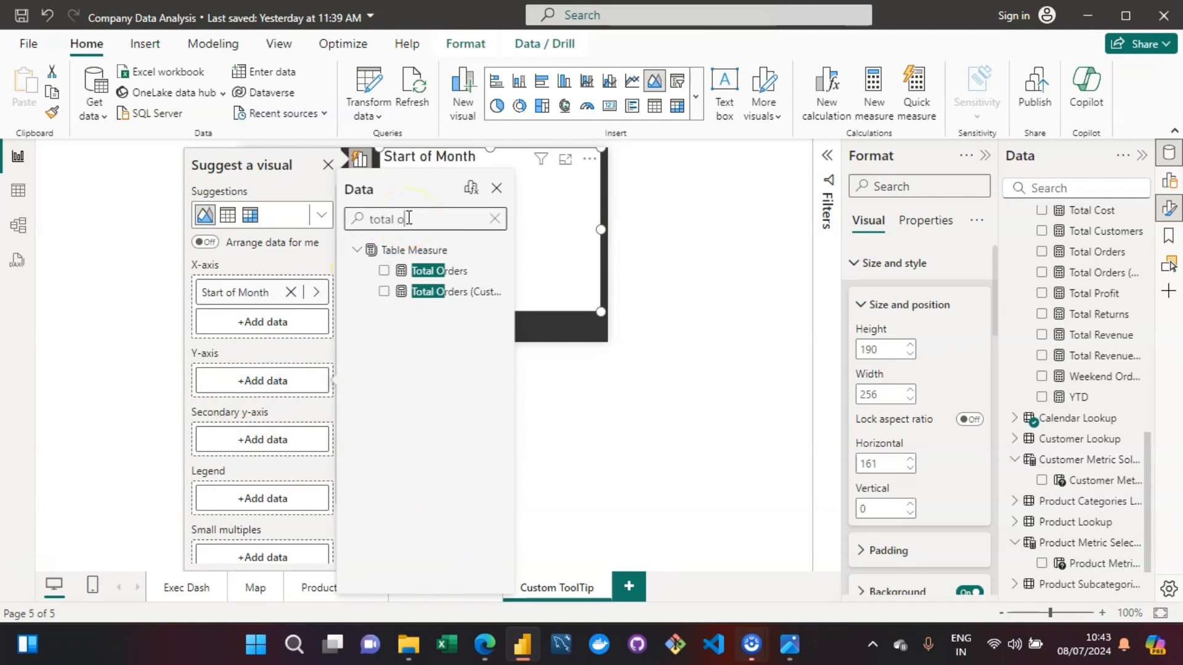
left_click(383, 272)
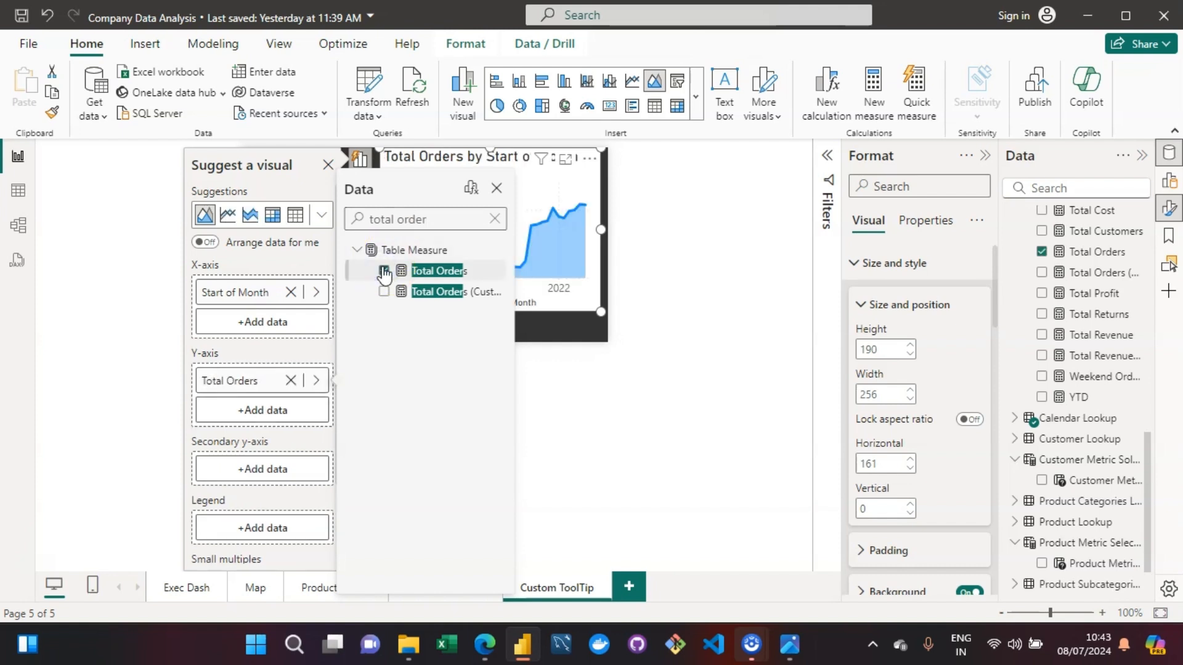
left_click(570, 302)
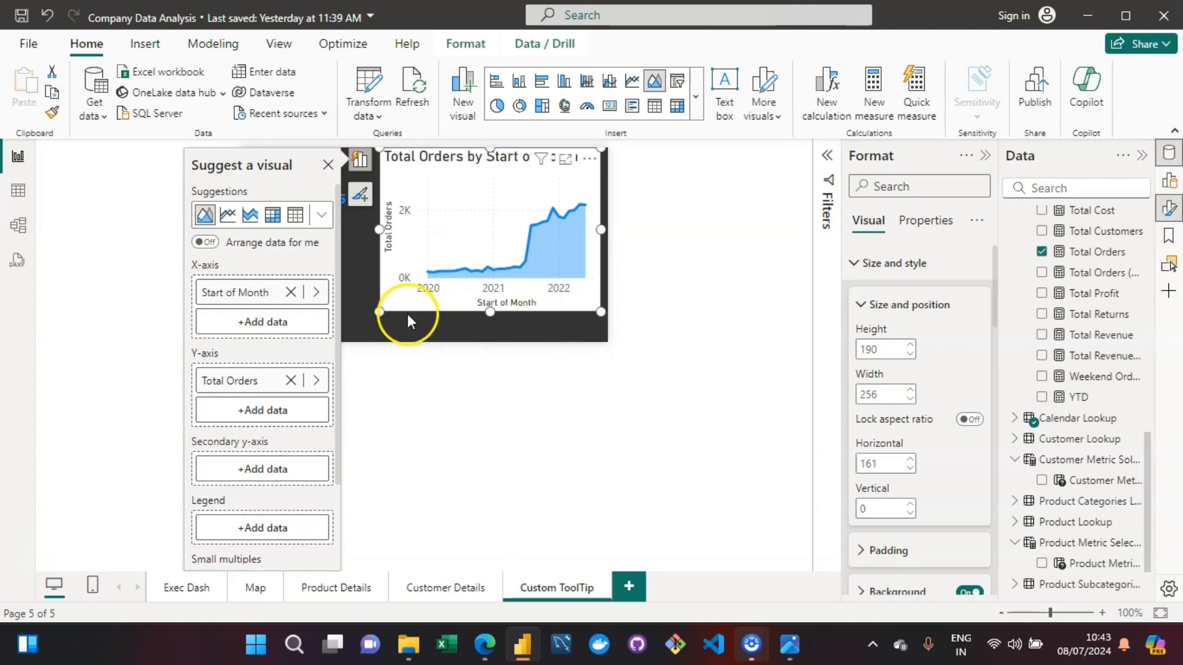
mouse_move(593, 202)
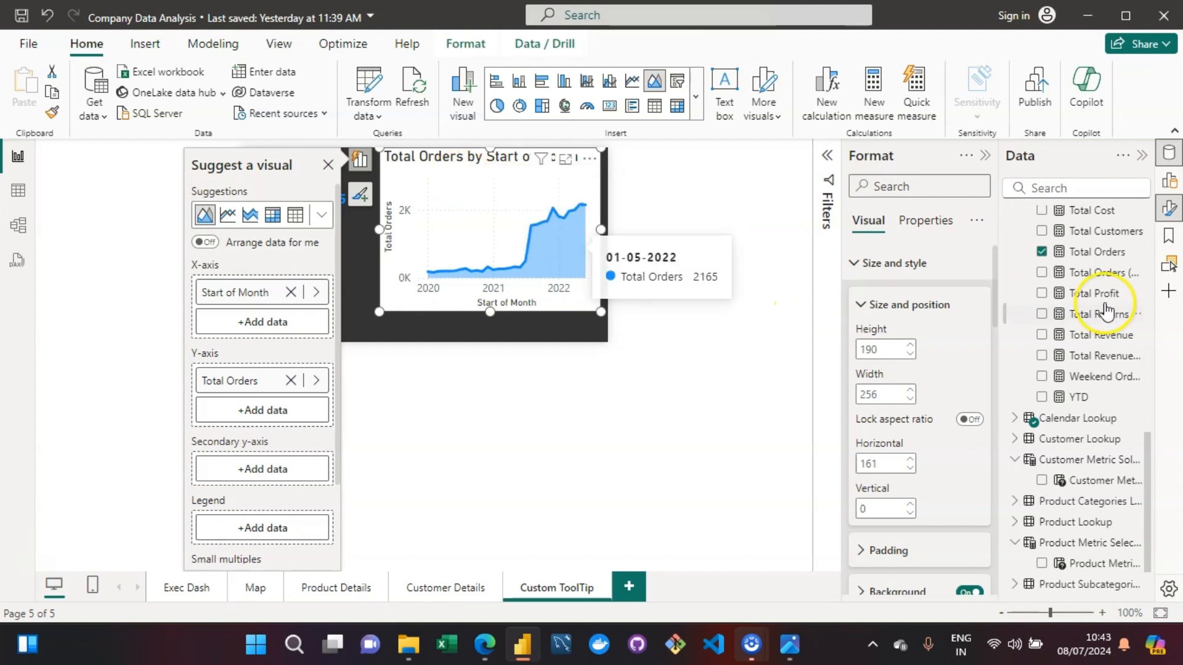
- Turn off the area chart's background and its title
left_click(384, 188)
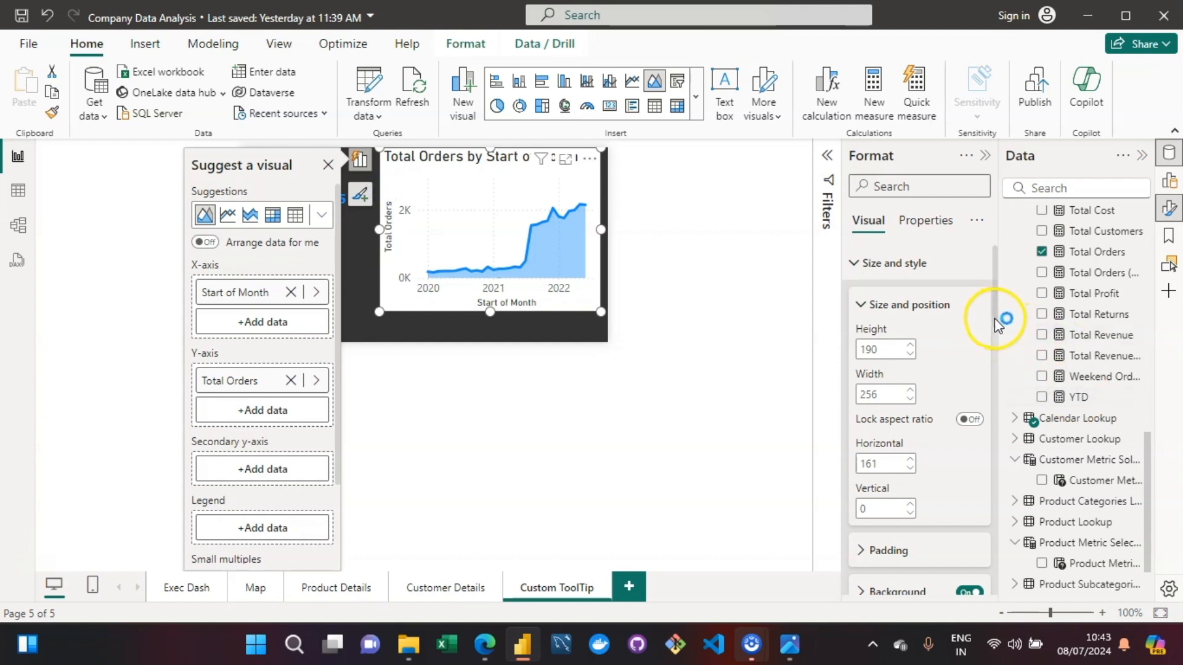
left_click_drag(995, 318, 998, 379)
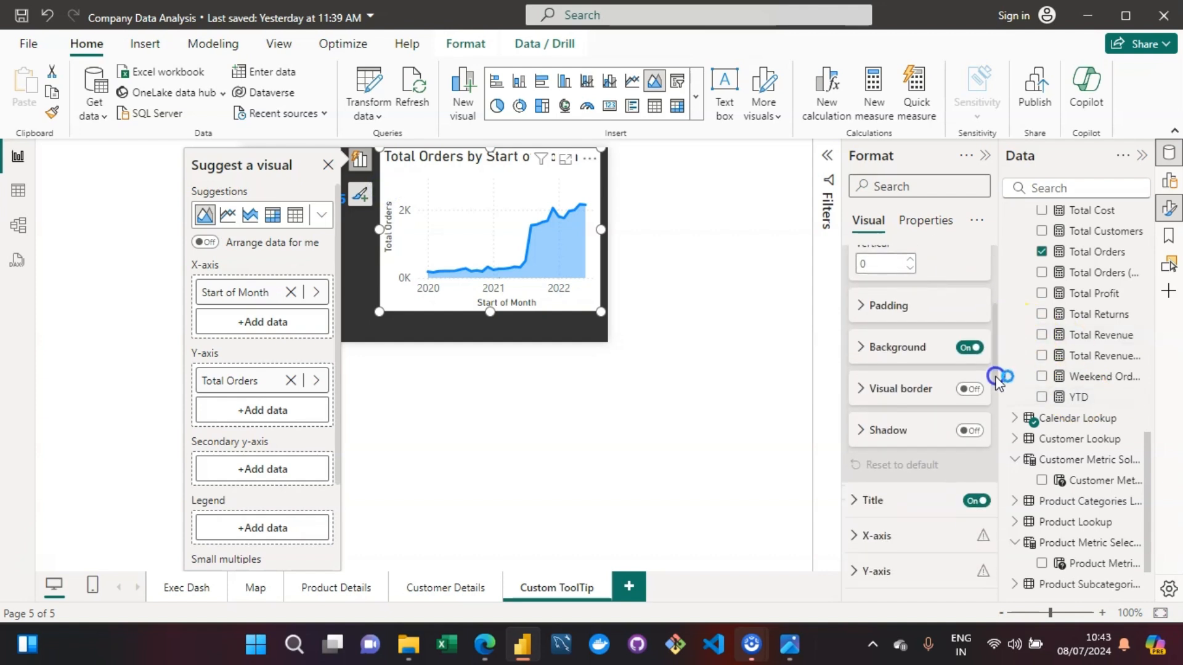
left_click(969, 348)
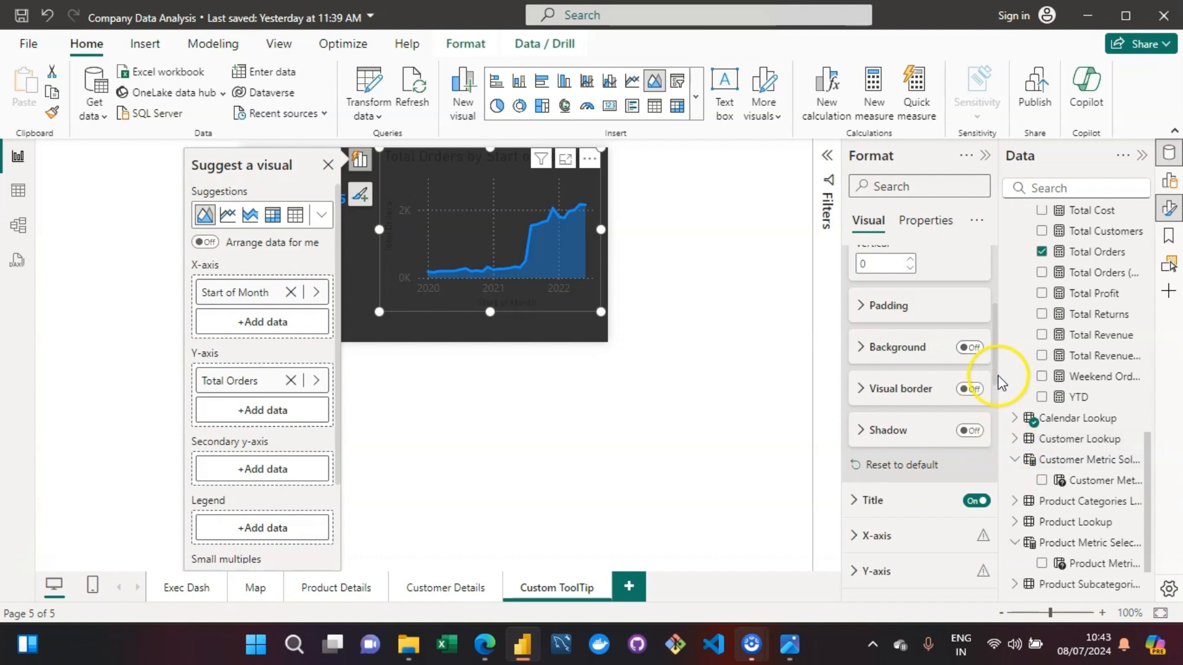
left_click_drag(997, 371, 995, 402)
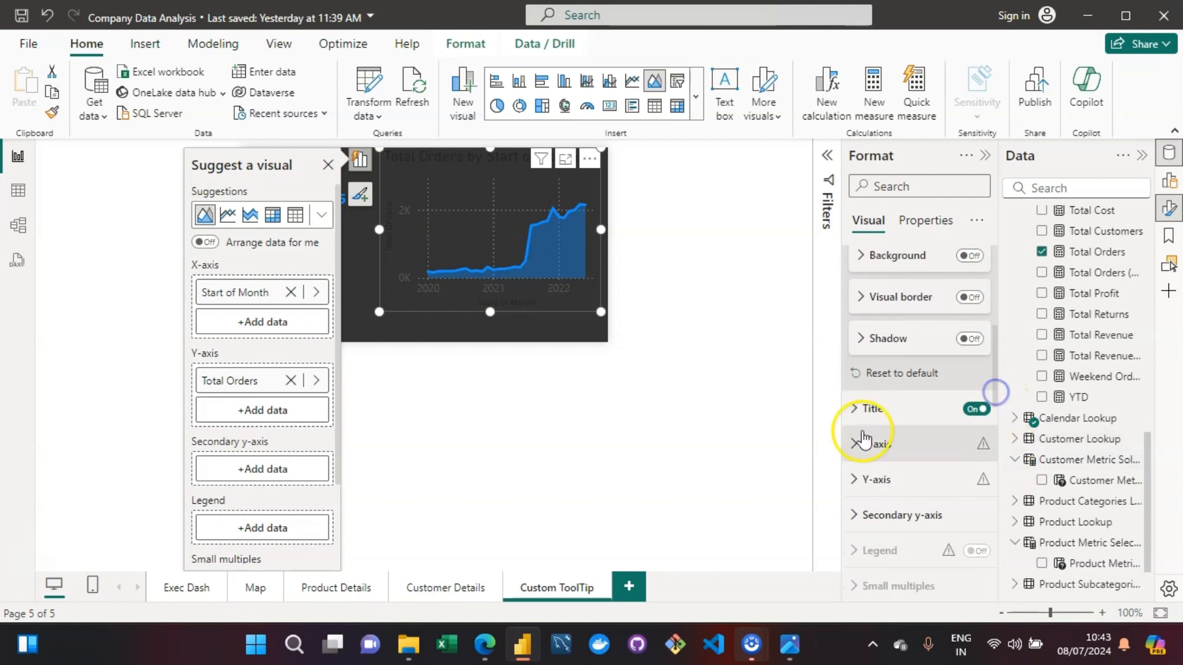
left_click(985, 410)
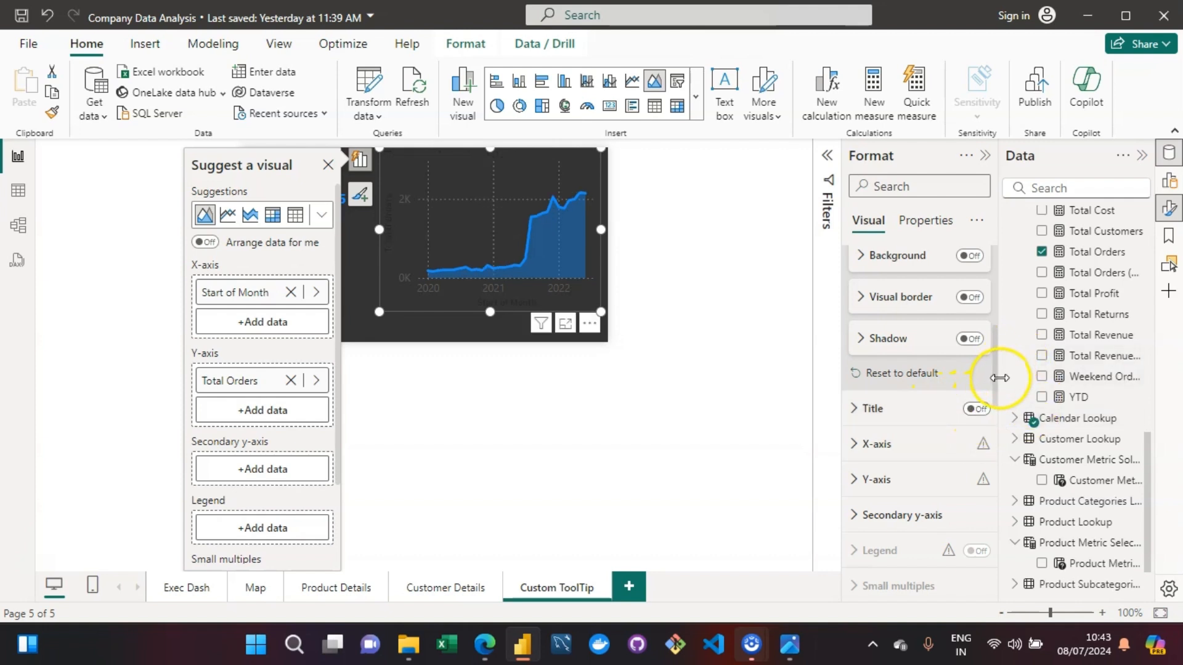
left_click_drag(997, 379, 1001, 479)
left_click(855, 302)
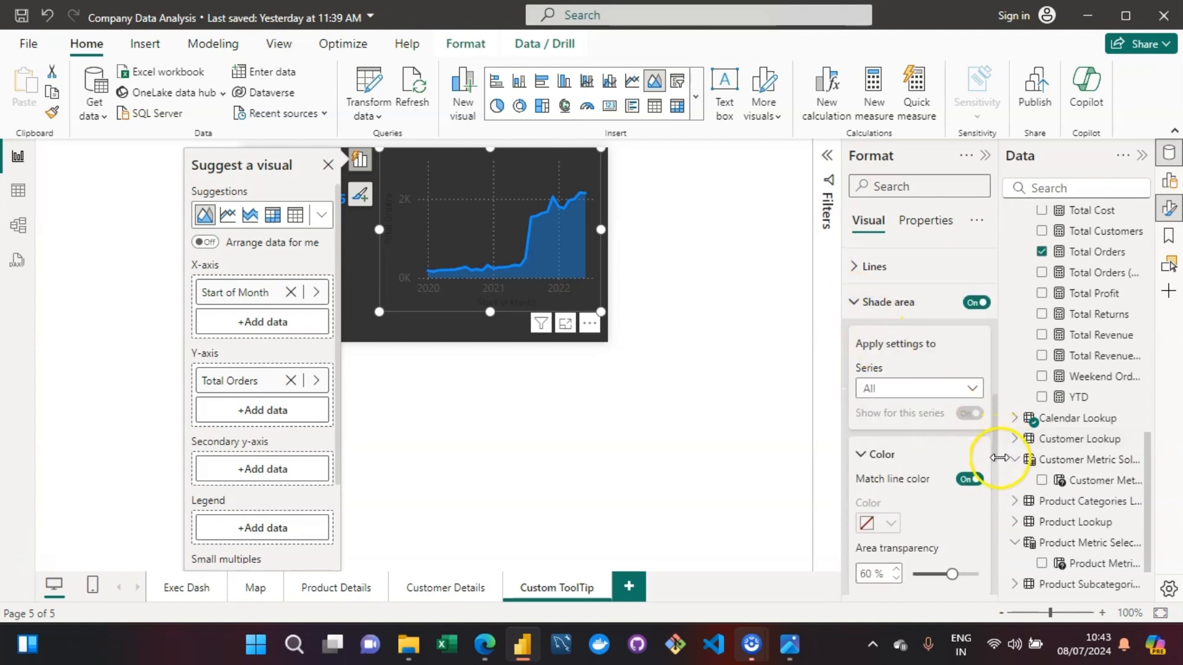
left_click_drag(997, 479, 1005, 271)
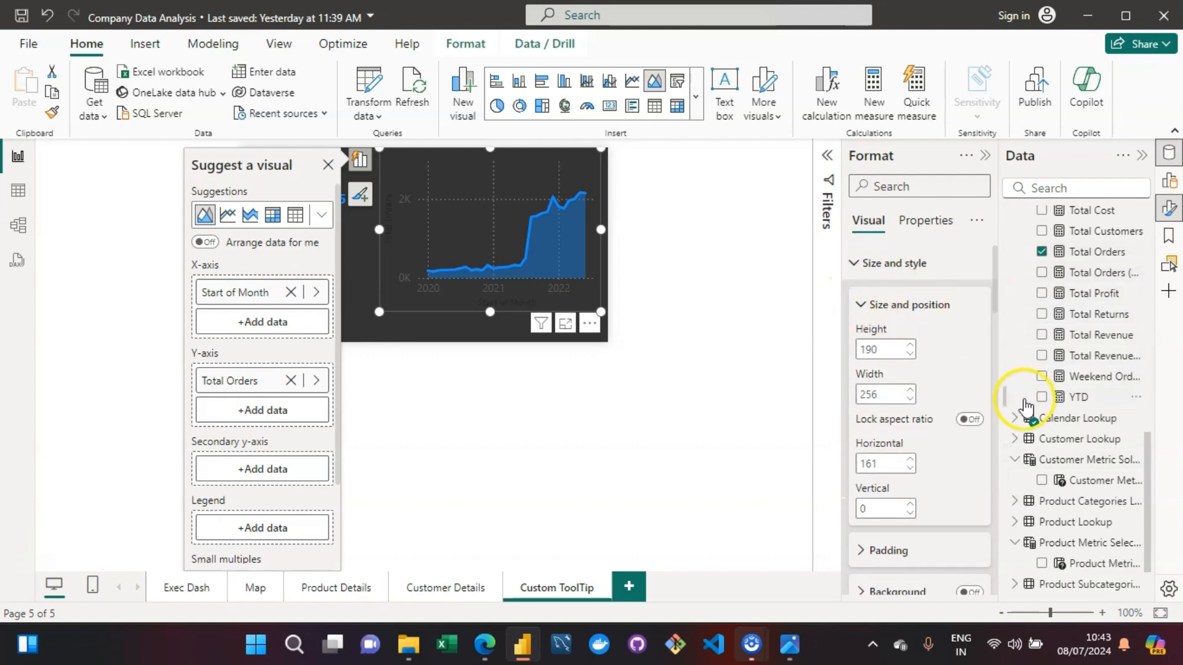
- Set the font color of the area chart's X-axis values to white
left_click(856, 263)
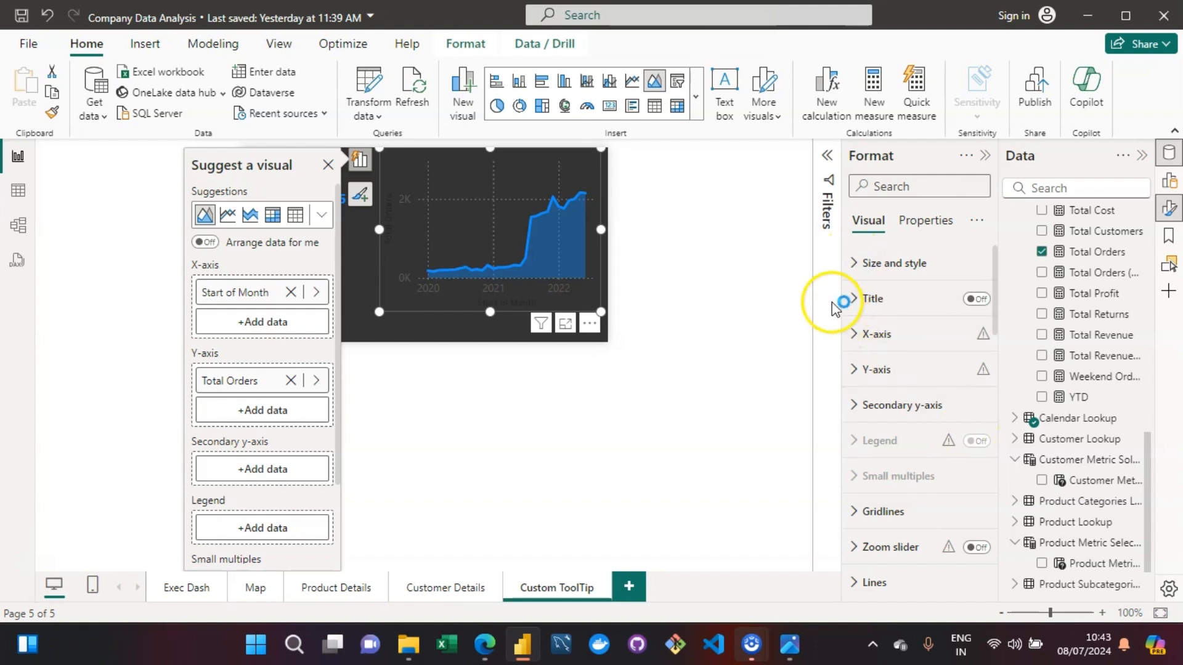
left_click(850, 336)
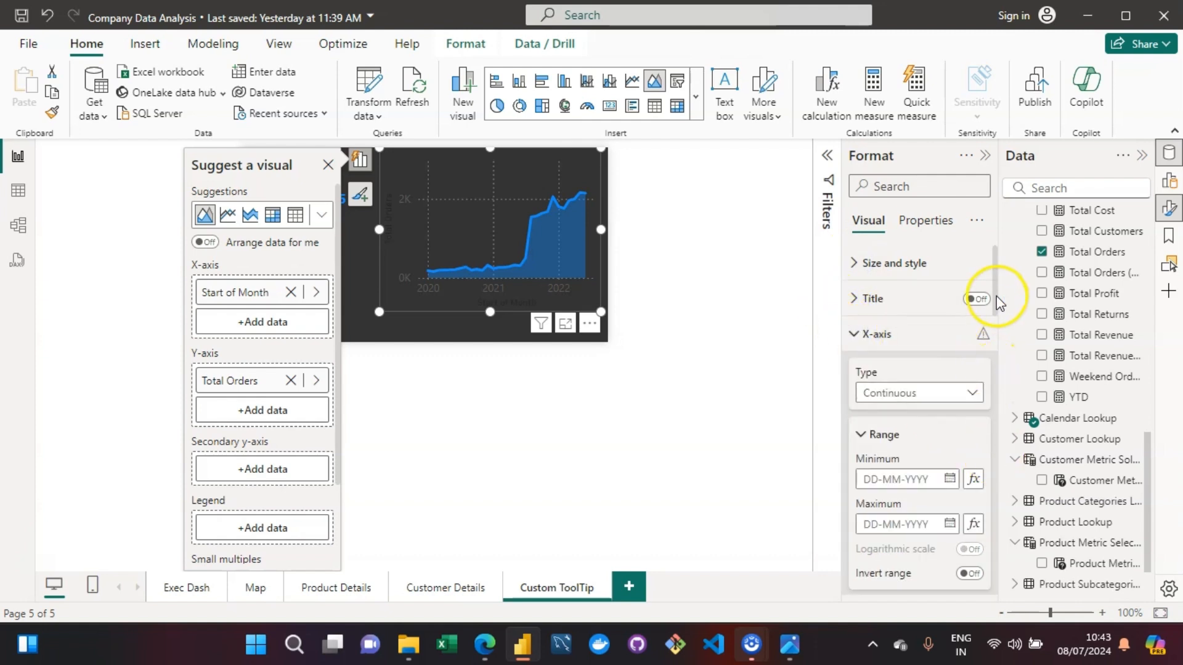
left_click_drag(992, 293, 993, 348)
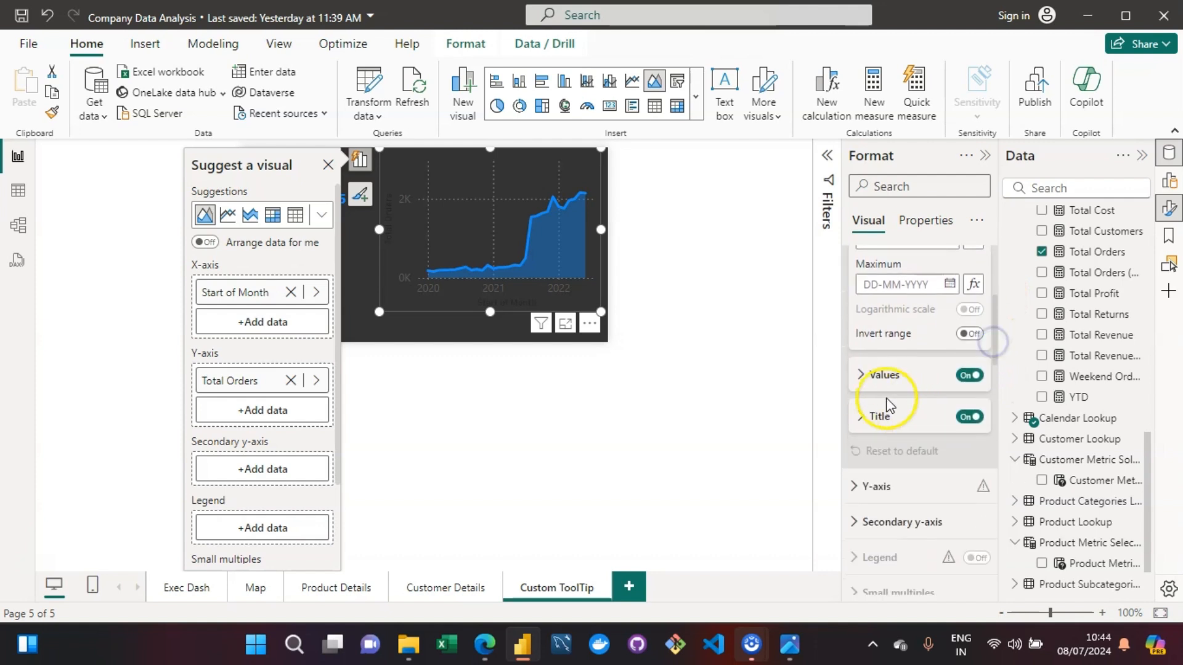
left_click(862, 377)
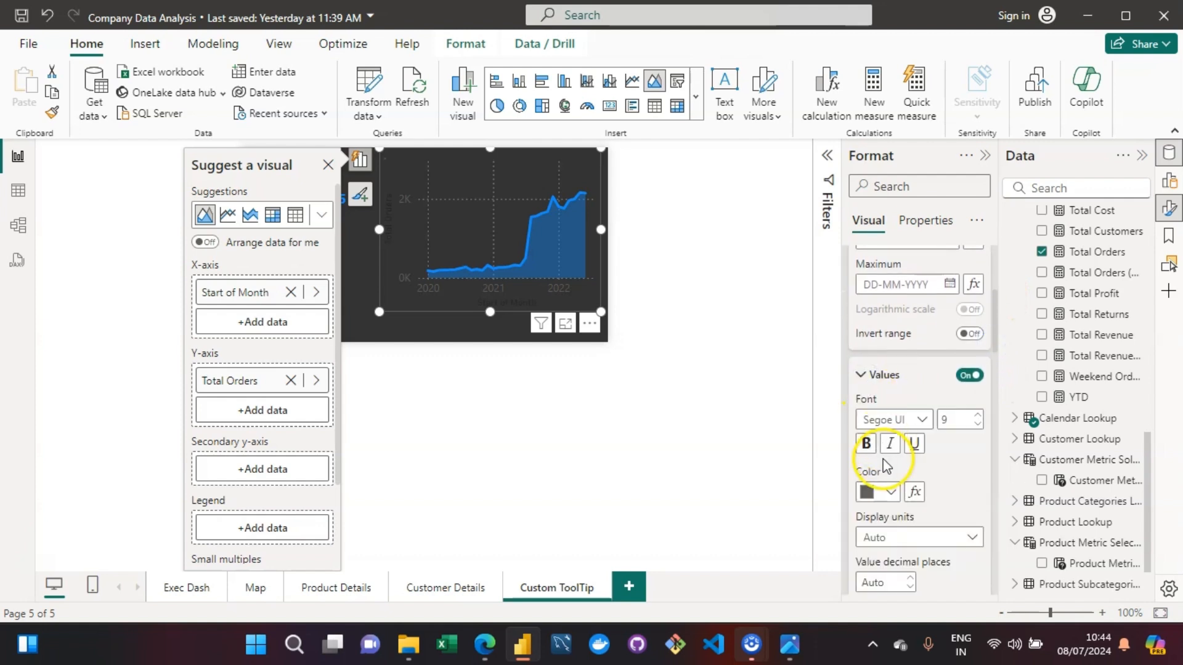
left_click(890, 492)
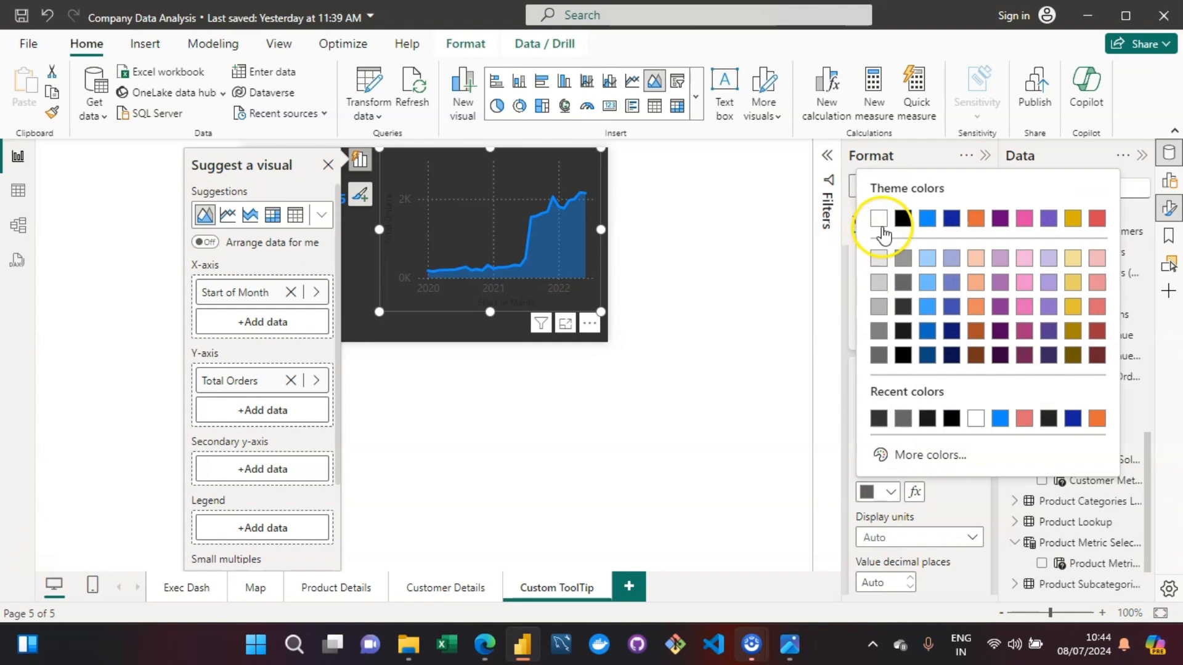
left_click(878, 222)
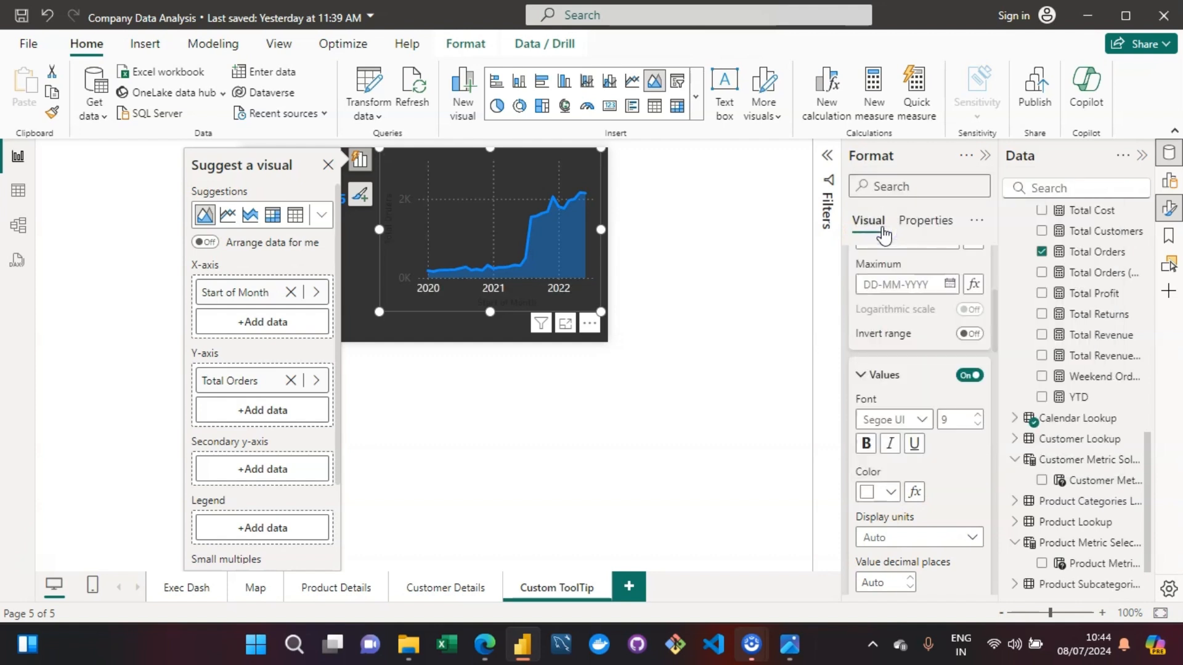
left_click(959, 370)
- Set the font color of the area chart's Y-axis values to white (#FFFFFF)
left_click_drag(998, 336, 998, 390)
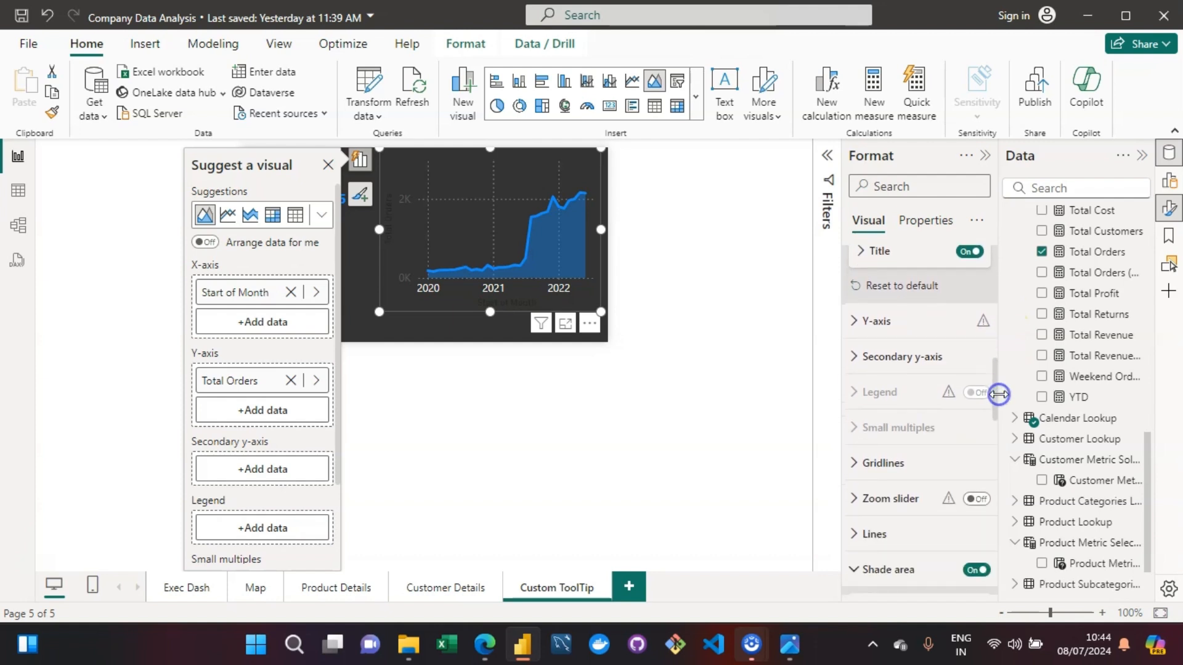
left_click(869, 328)
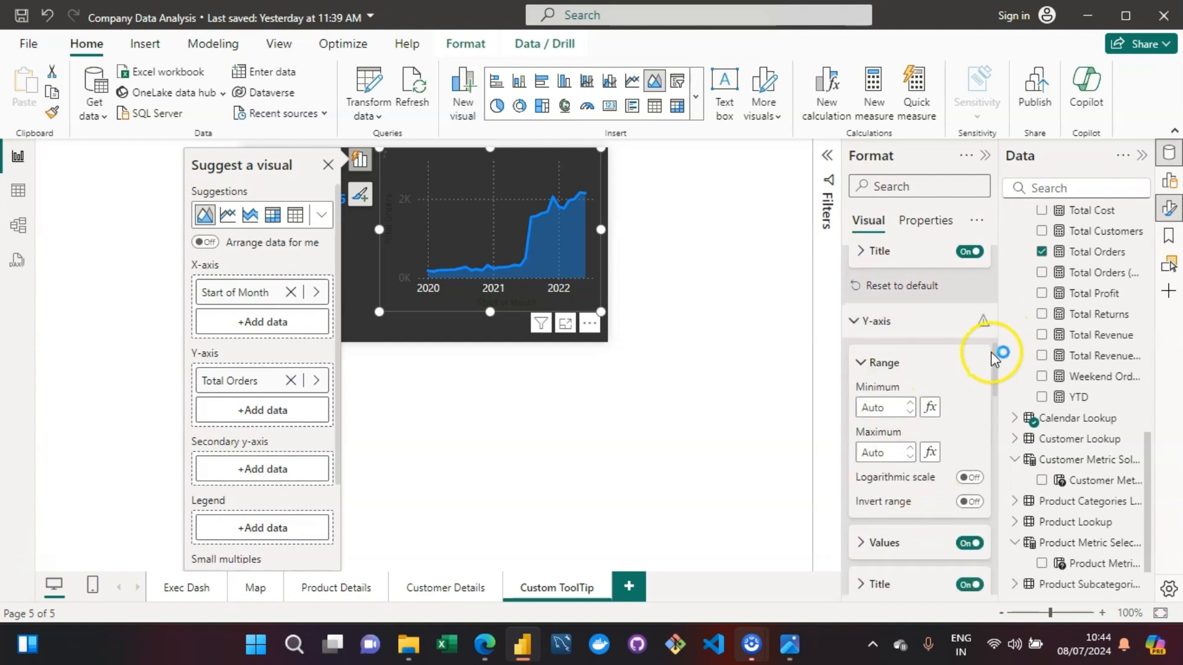
left_click_drag(995, 357, 997, 392)
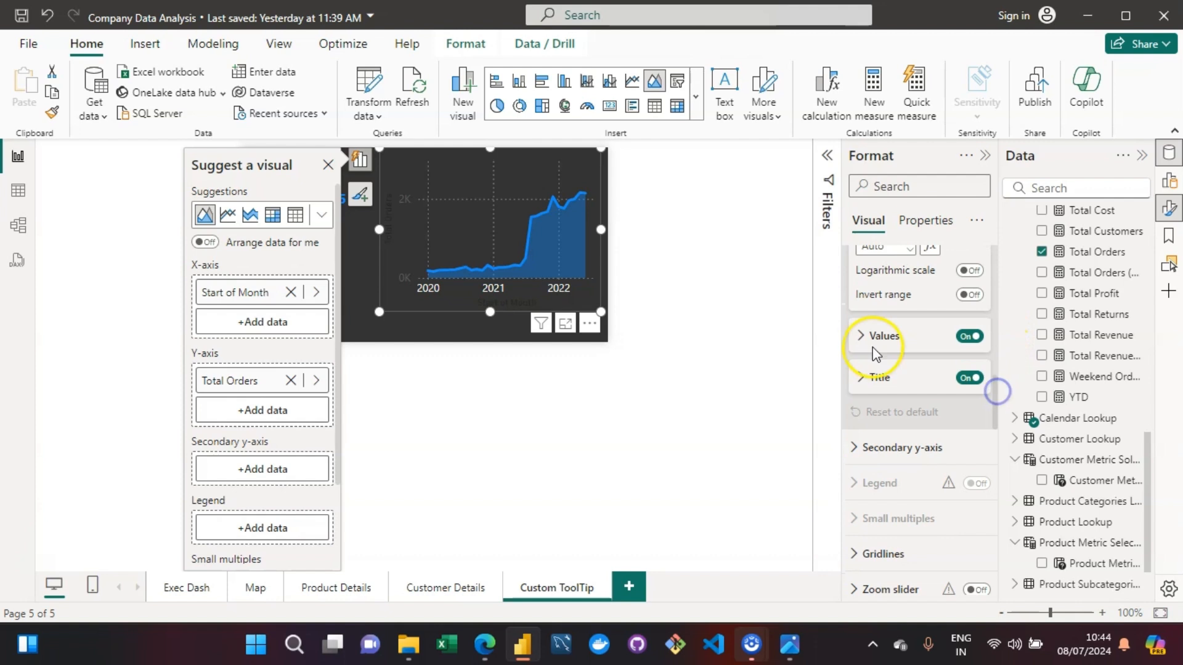
left_click(868, 338)
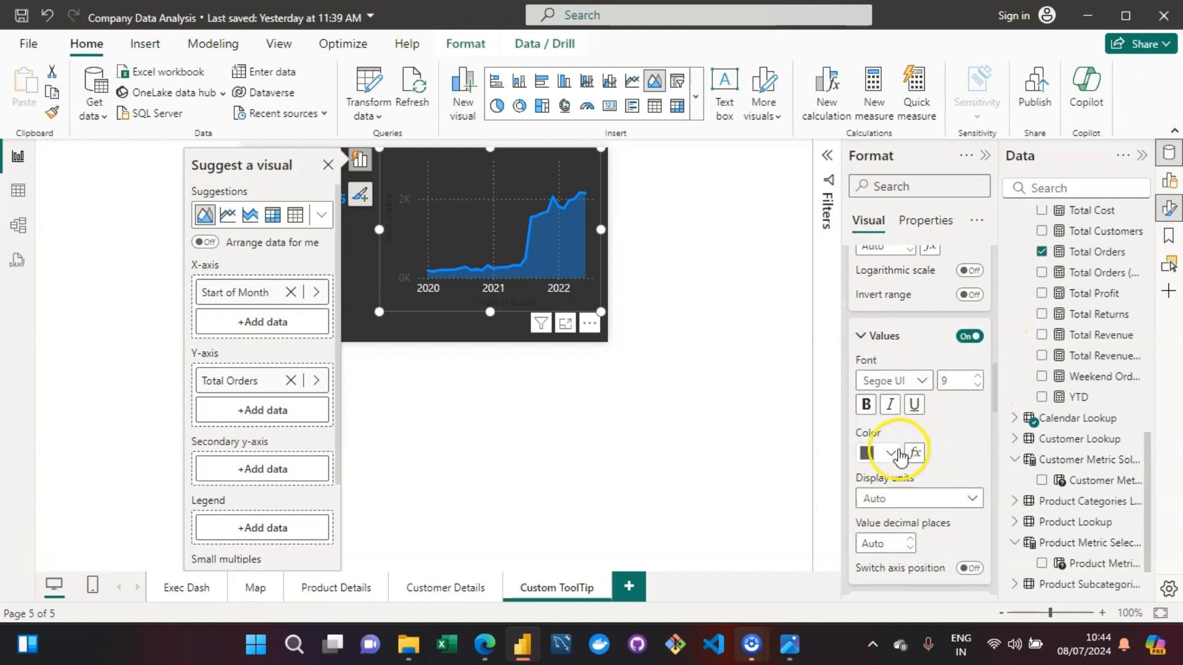
left_click(897, 455)
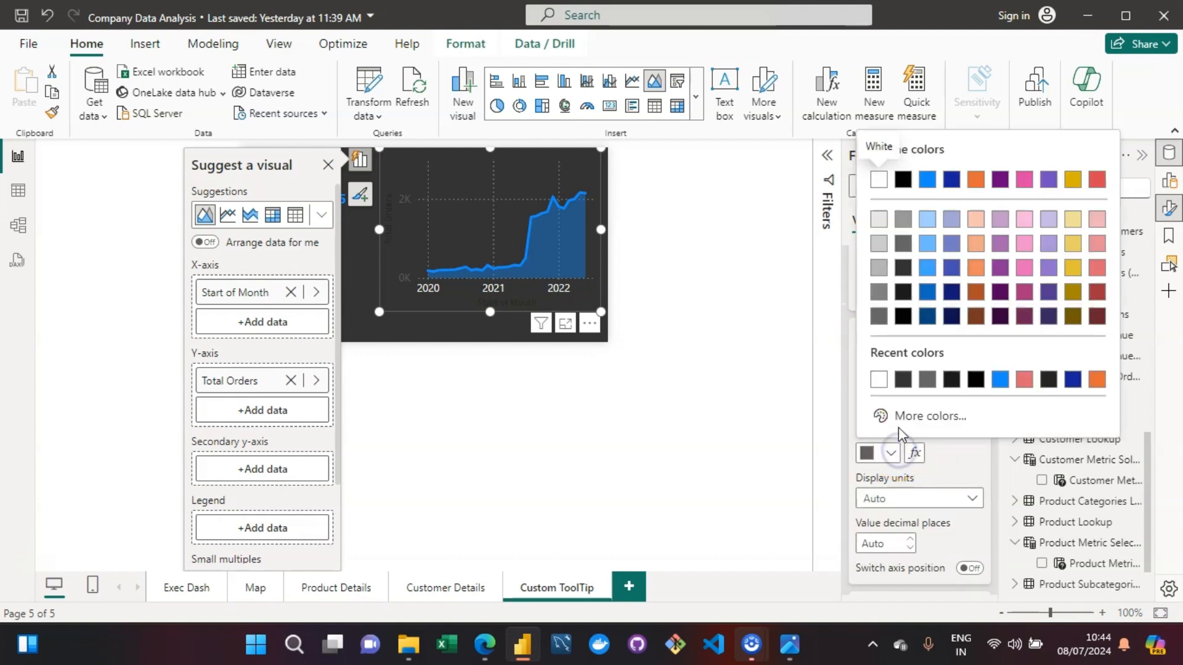
left_click(880, 381)
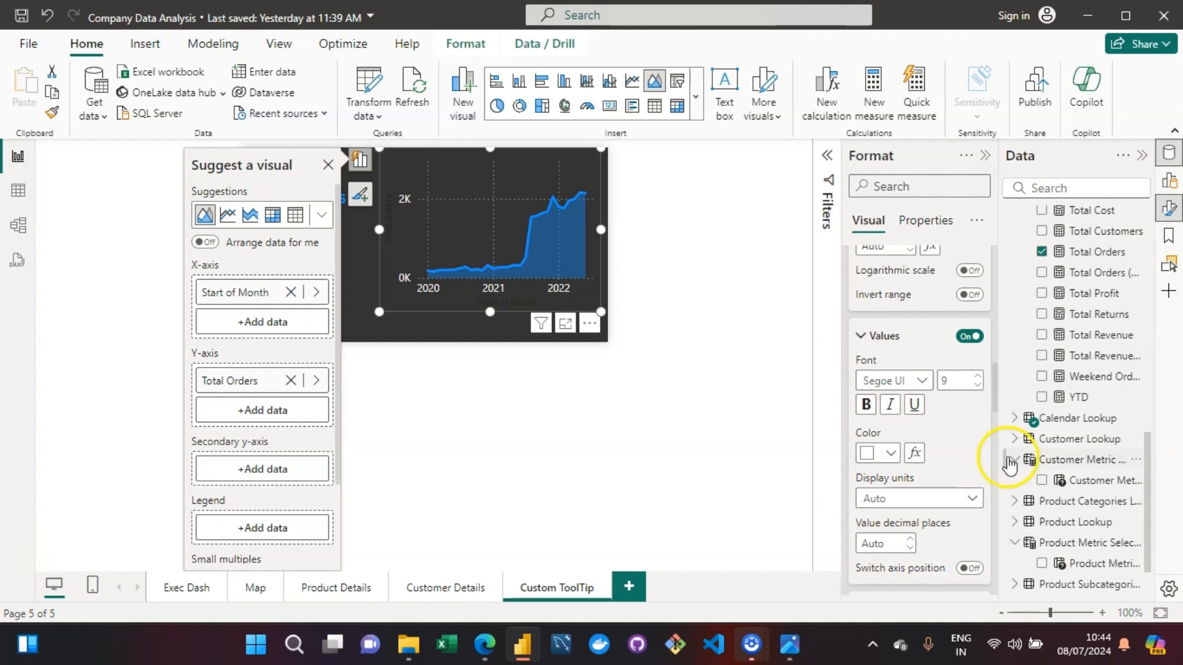
mouse_move(992, 383)
left_mouse_down()
mouse_move(999, 472)
mouse_move(1009, 397)
left_mouse_up()
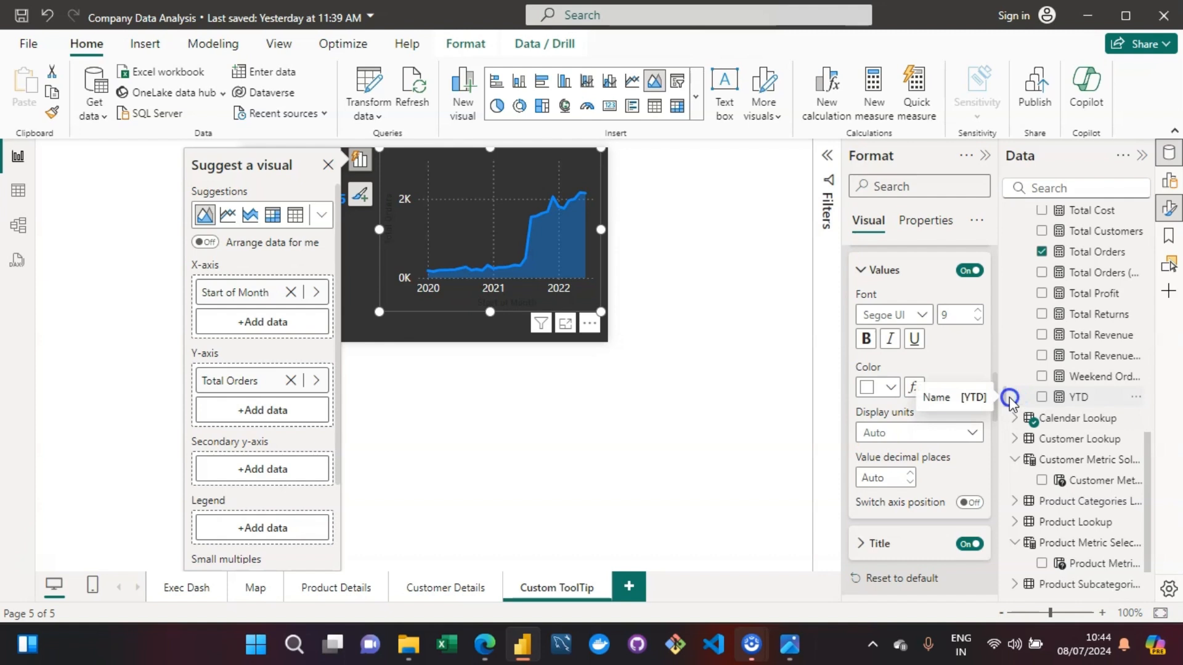
left_click_drag(1009, 396, 1025, 237)
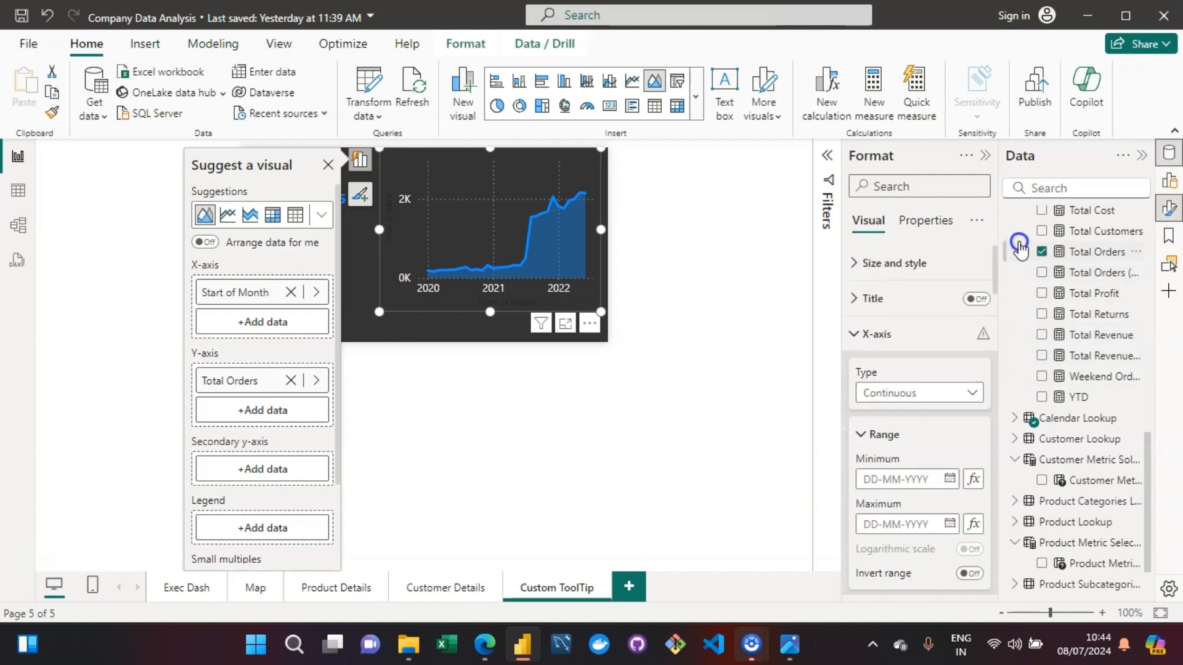
left_click(862, 301)
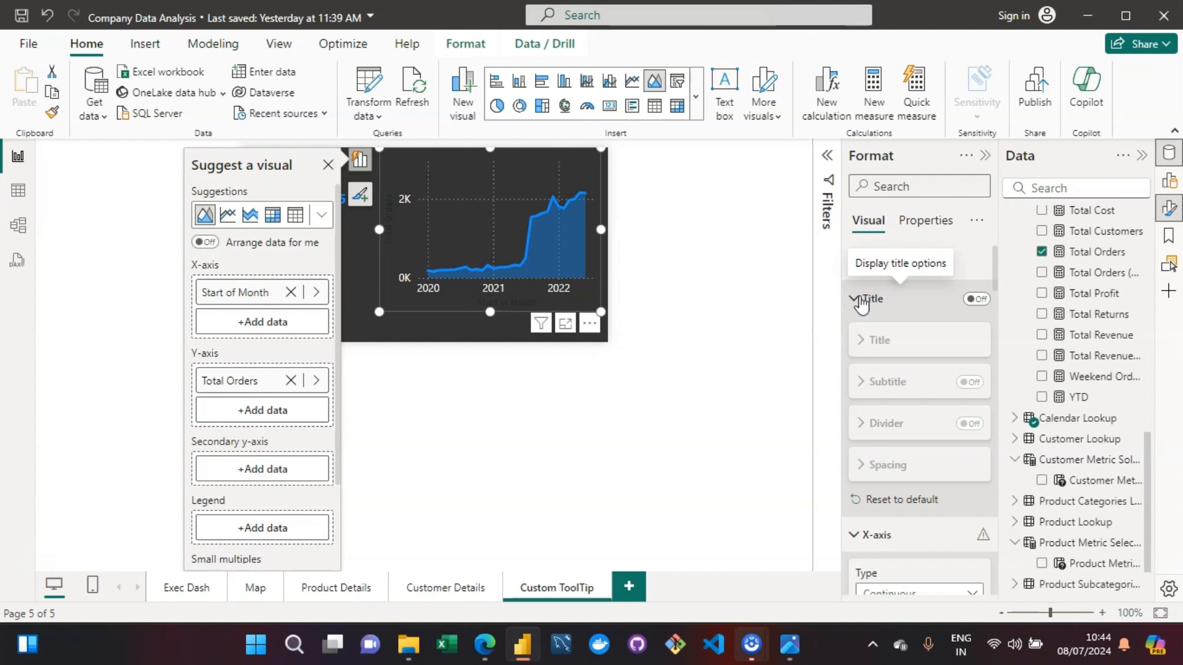
left_click(862, 300)
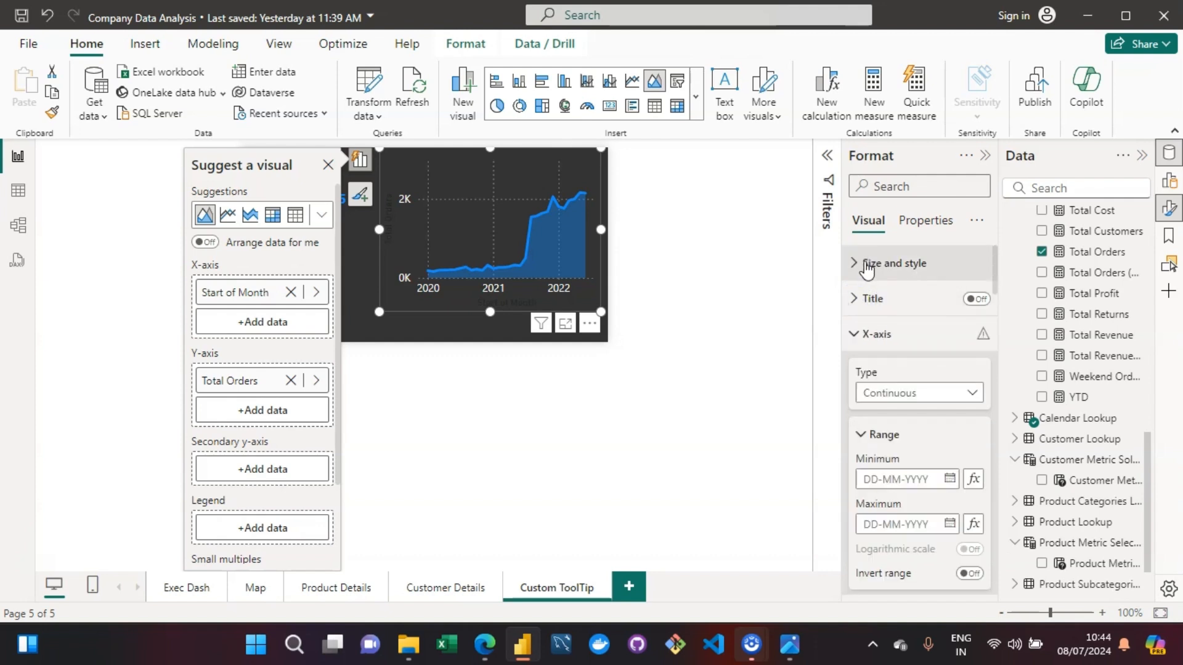
left_click(867, 265)
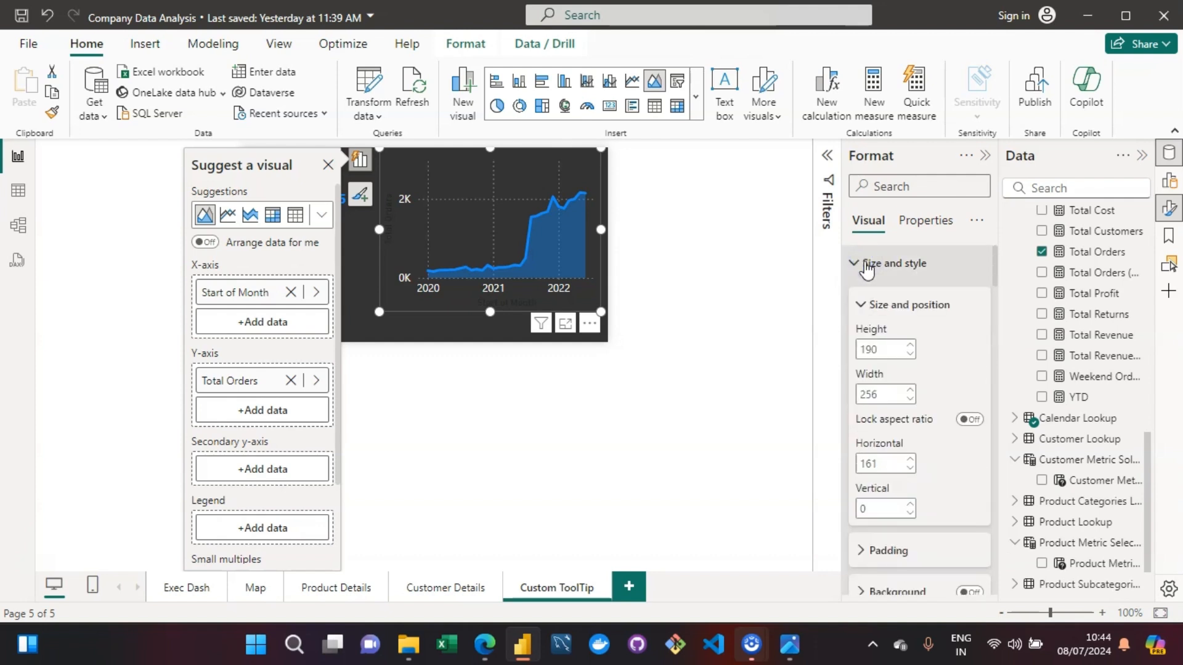
left_click(867, 267)
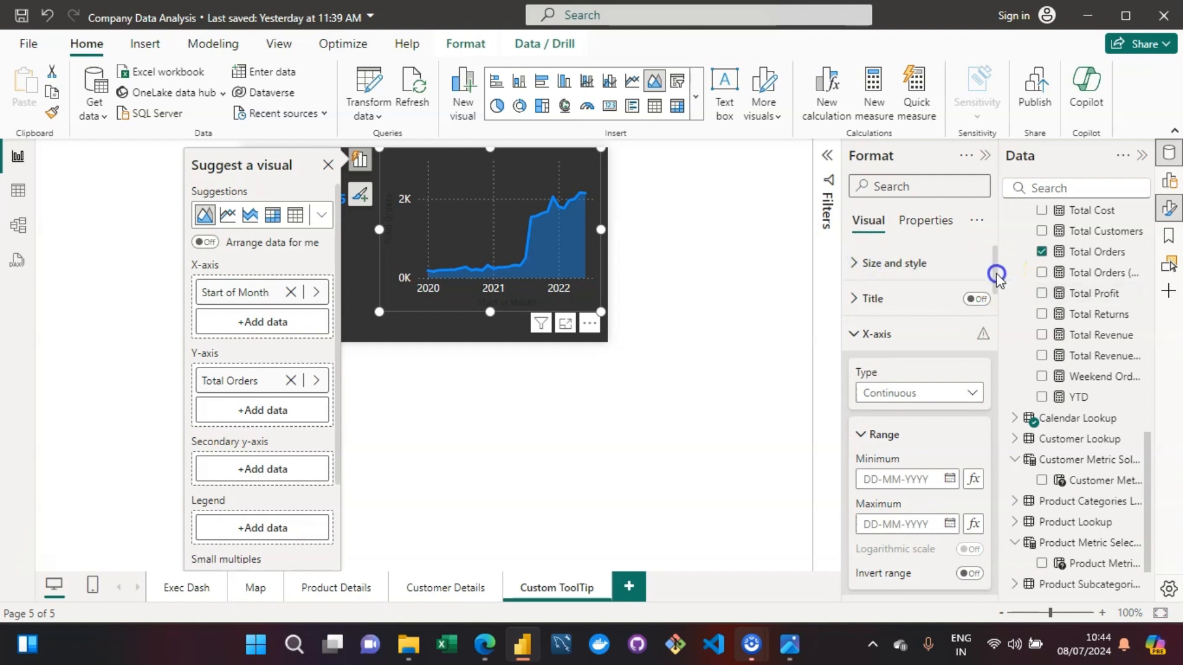
- Turn off the Y-axis title on the area chart
left_click_drag(998, 274, 1004, 437)
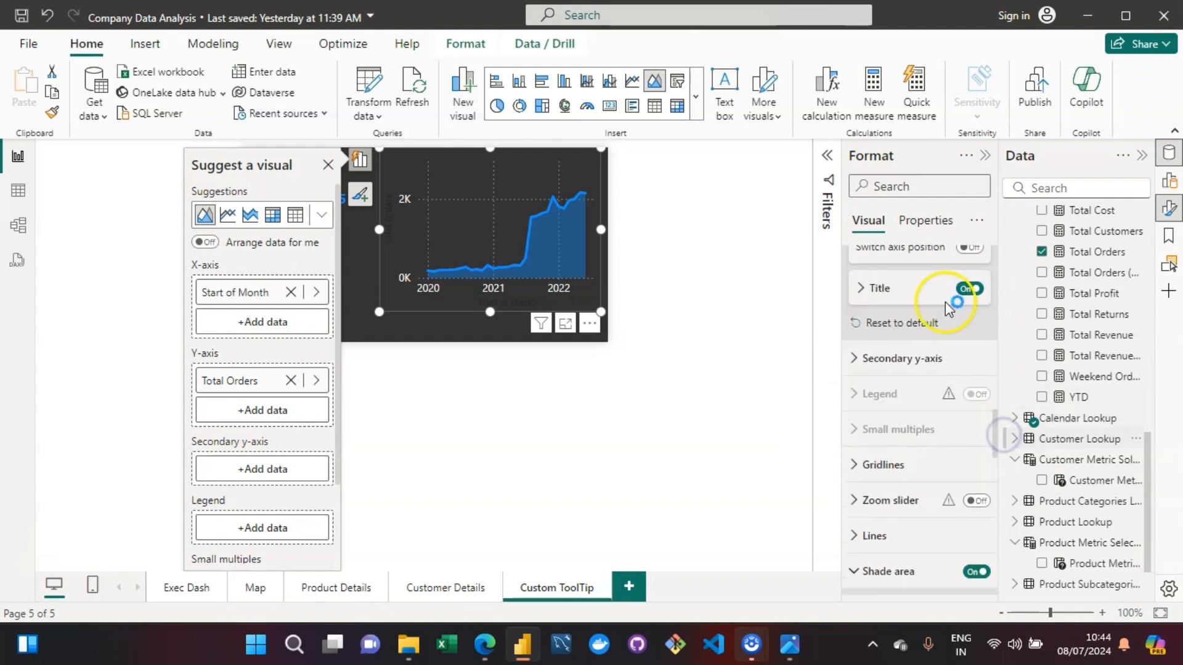
left_click(970, 292)
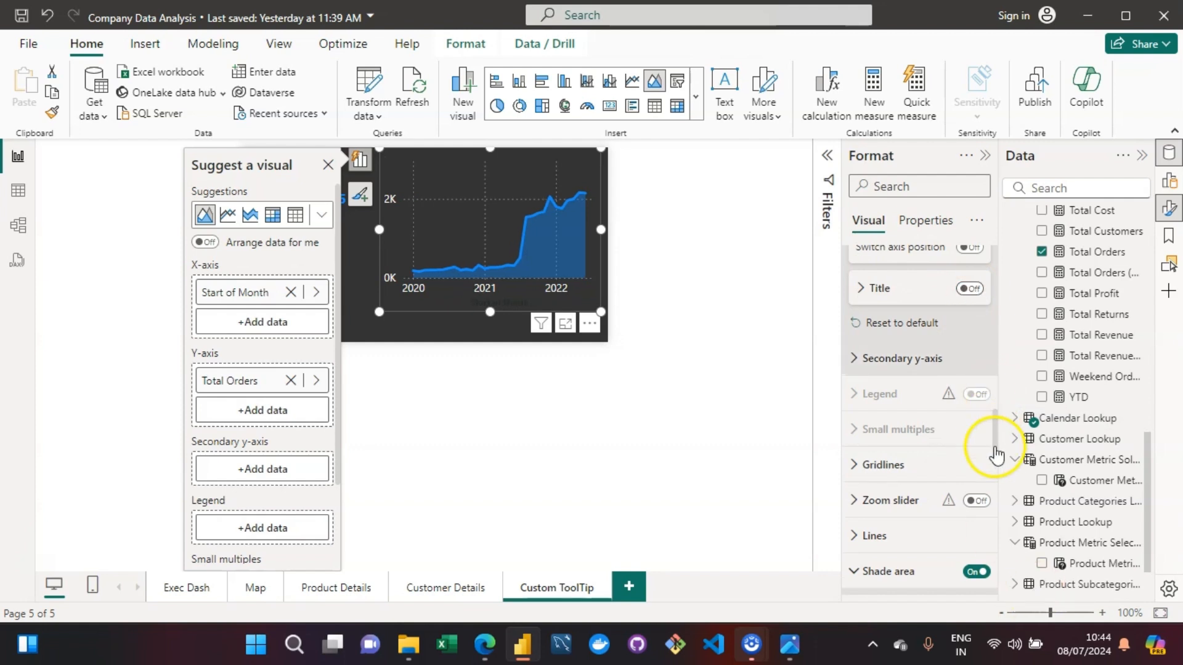
- Set the color of the area chart's X-axis title to white
left_click_drag(995, 447, 991, 605)
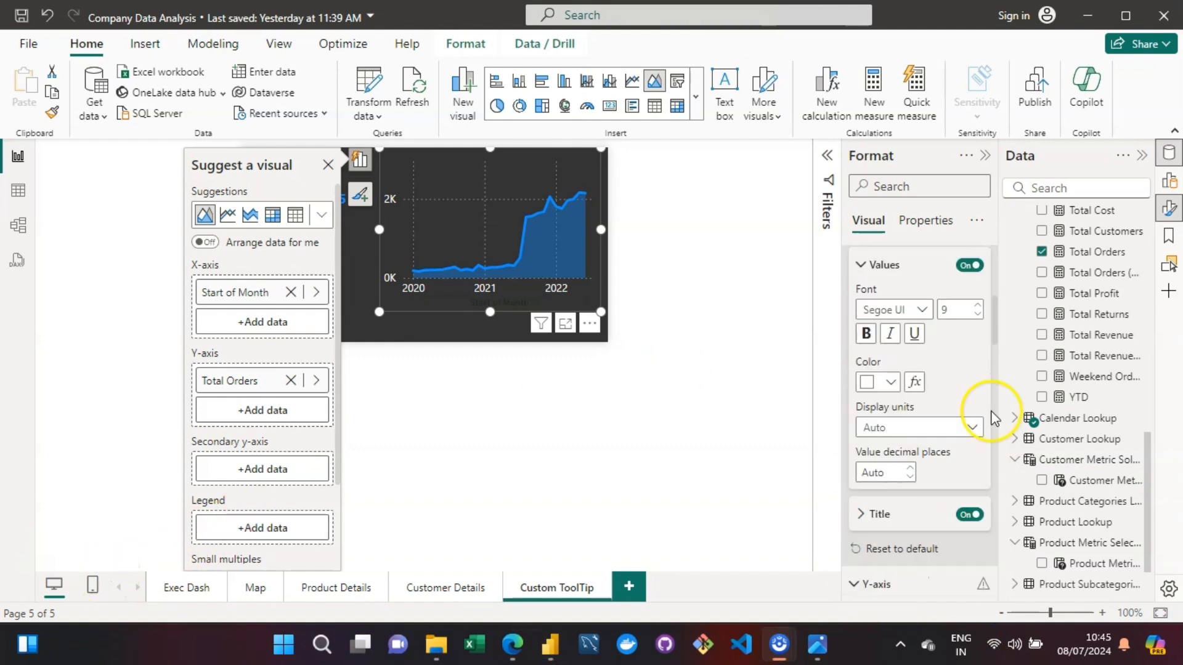
left_click_drag(994, 329, 998, 306)
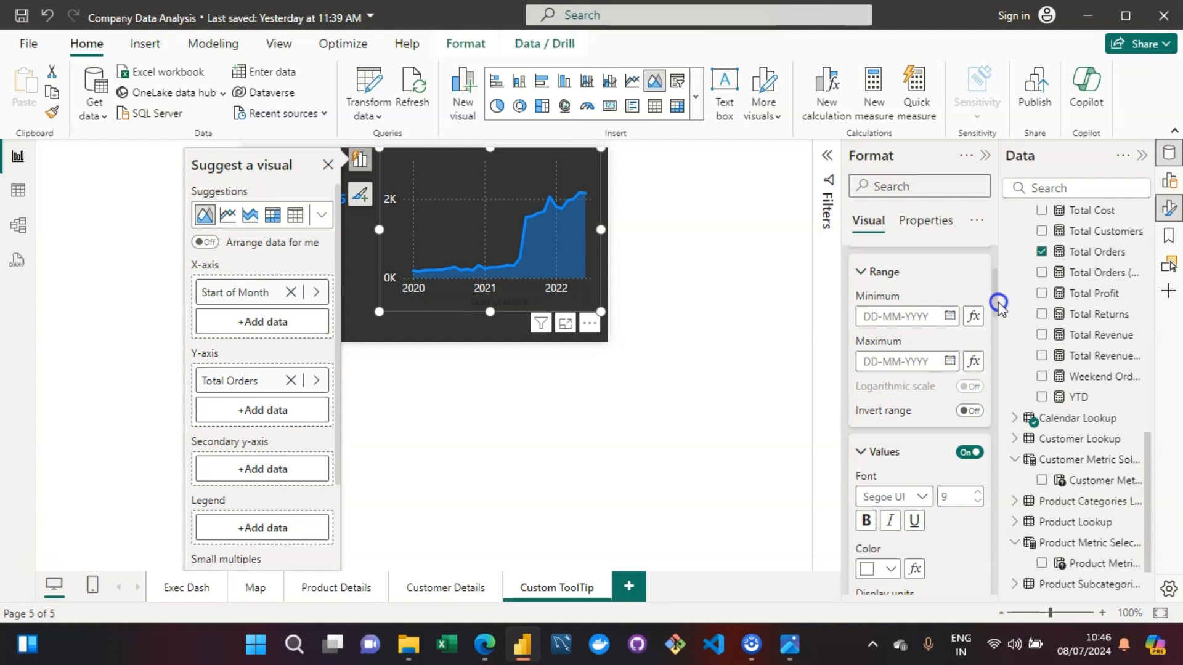
left_click_drag(1000, 307, 996, 359)
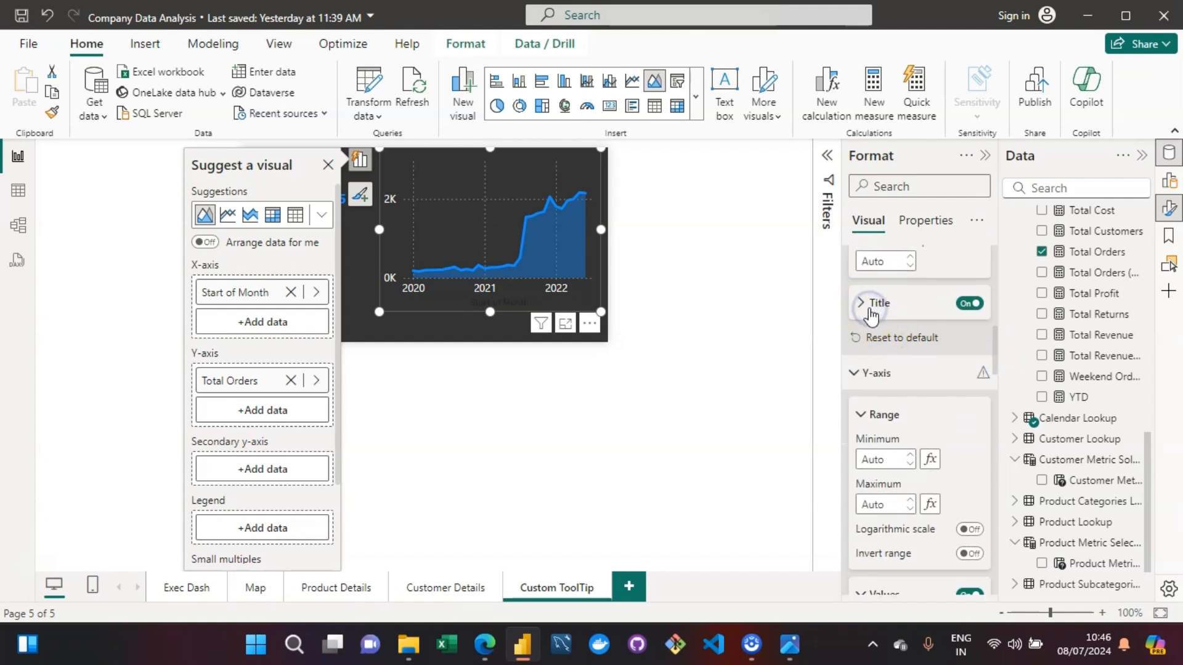
left_click(871, 314)
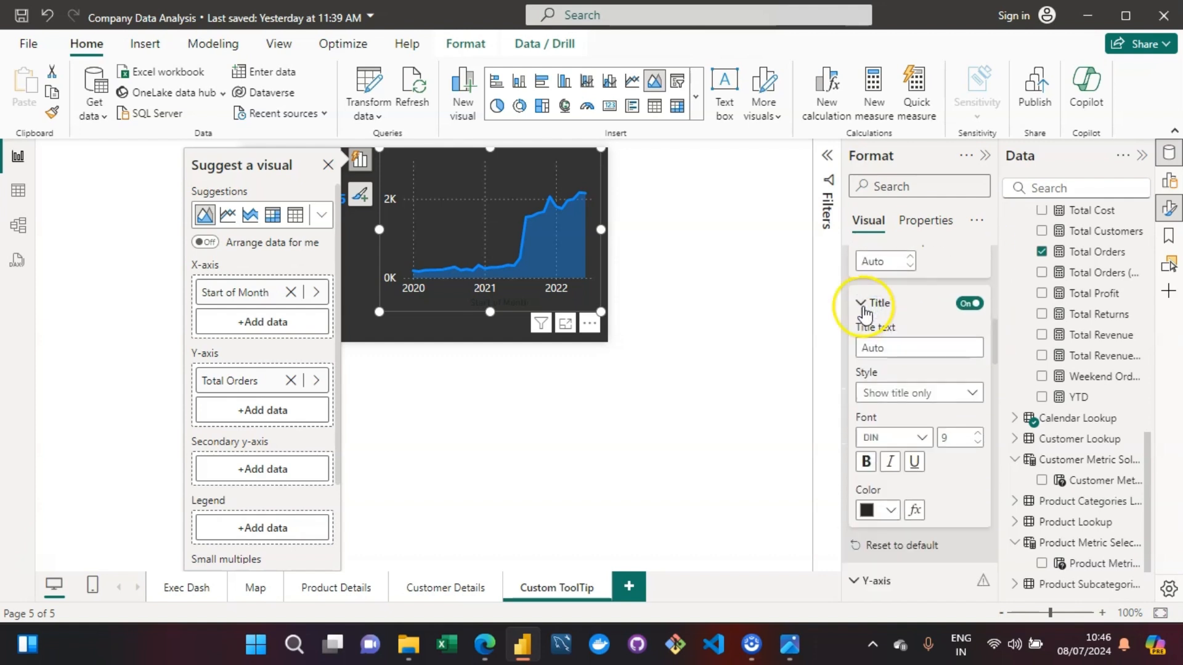
left_click(892, 513)
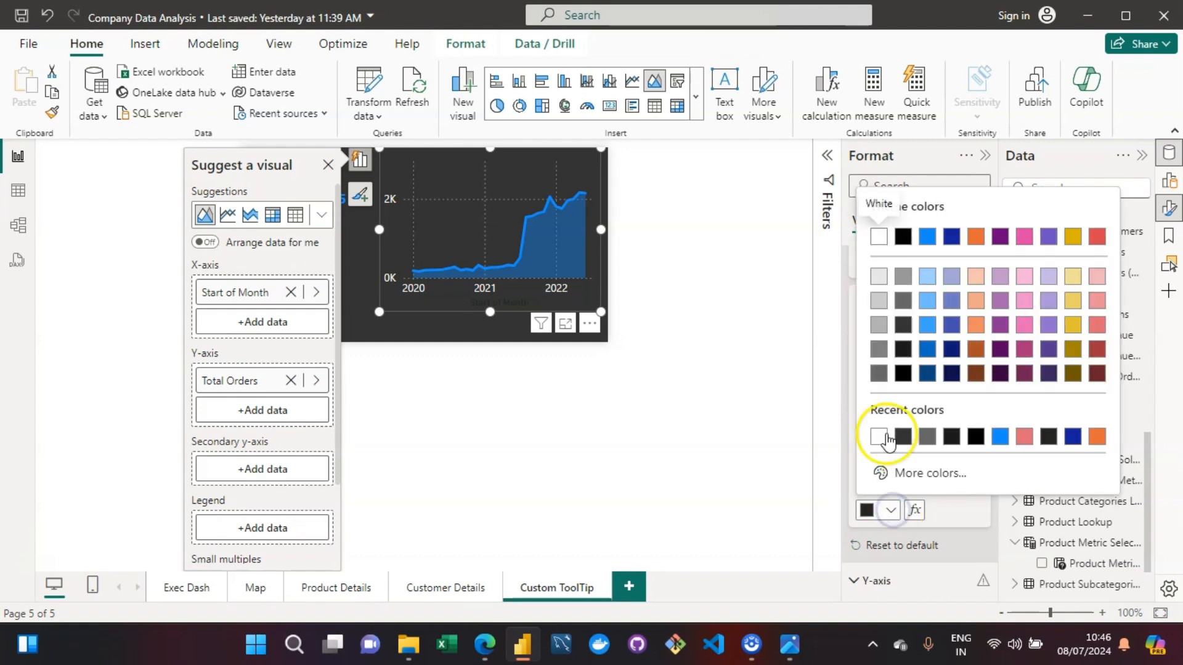
left_click(879, 239)
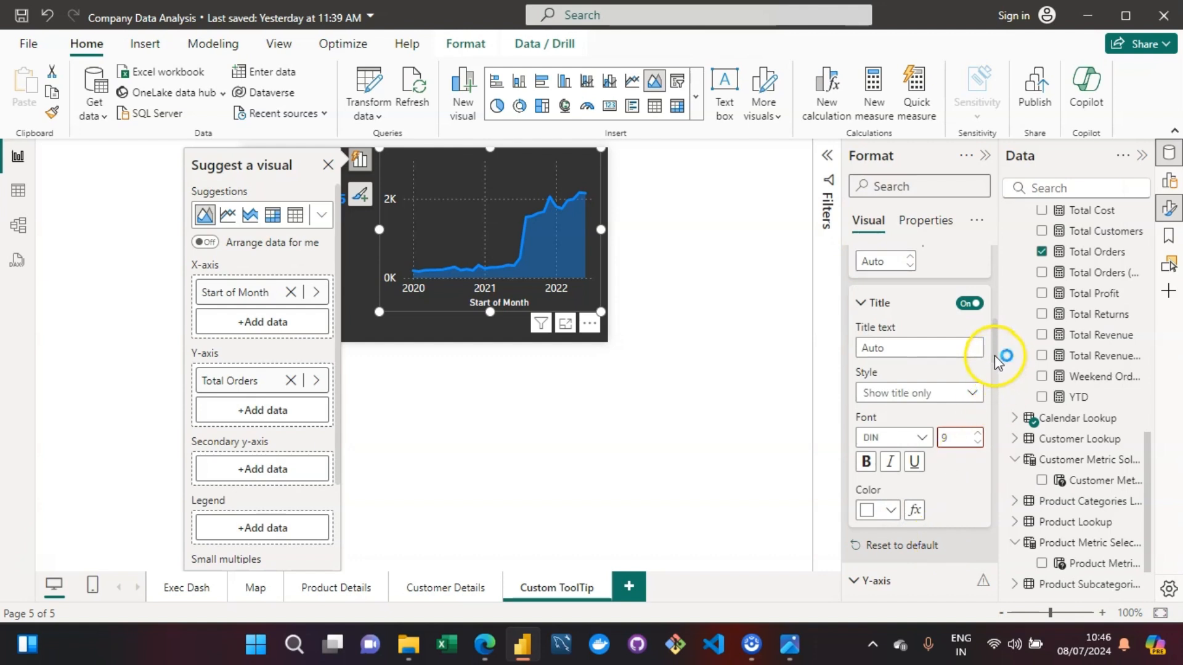
- Turn on the area chart's Y-axis title and set its color to white
left_click_drag(994, 359, 993, 445)
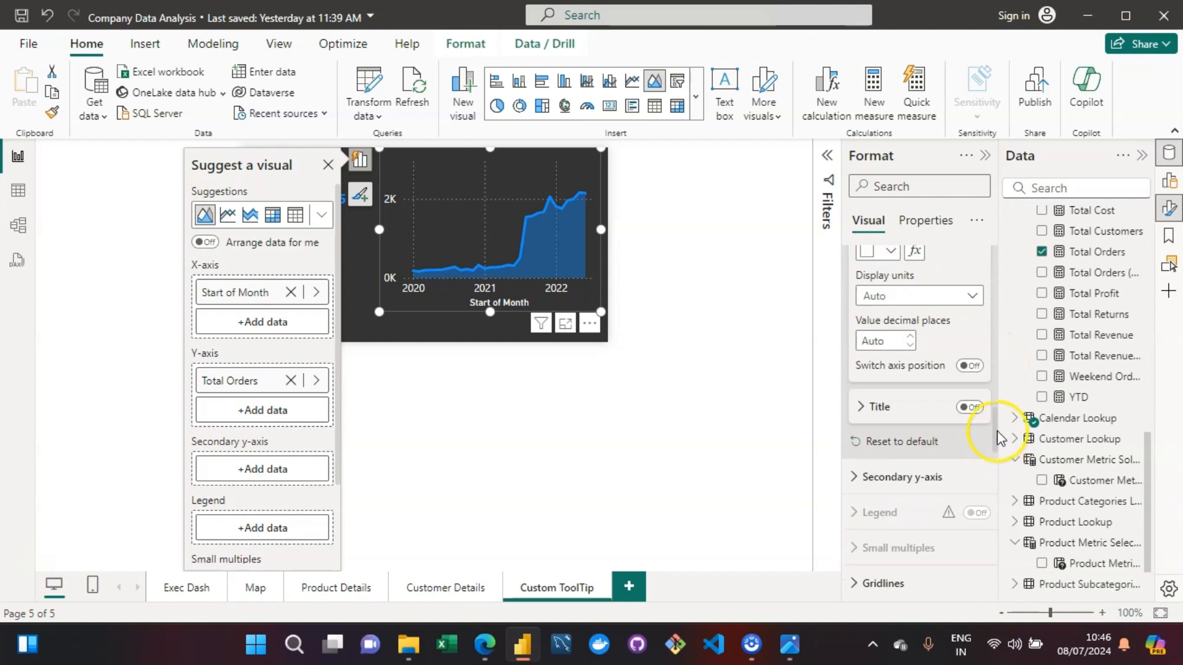
left_click(970, 406)
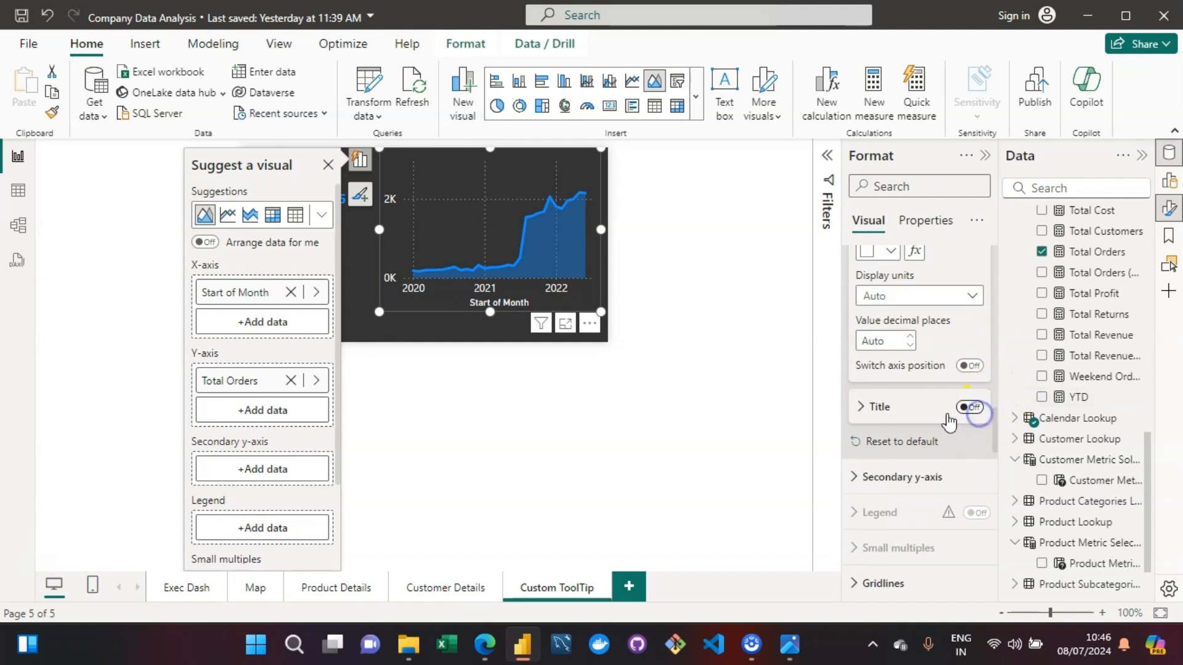
left_click(863, 408)
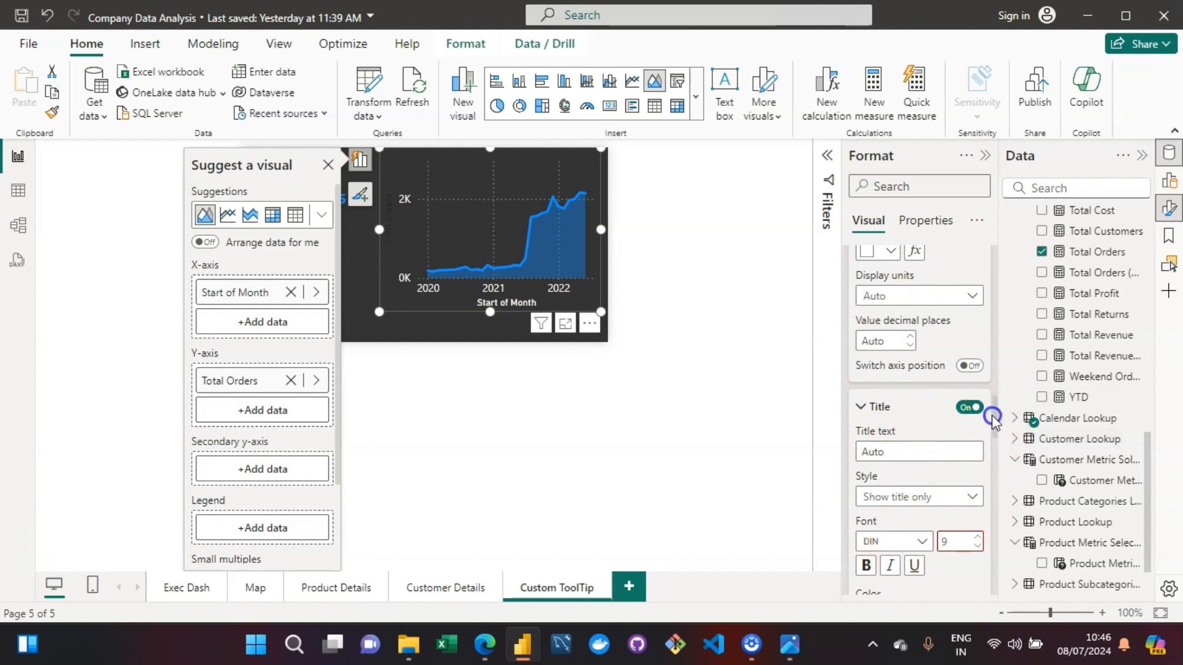
left_click_drag(995, 425, 997, 453)
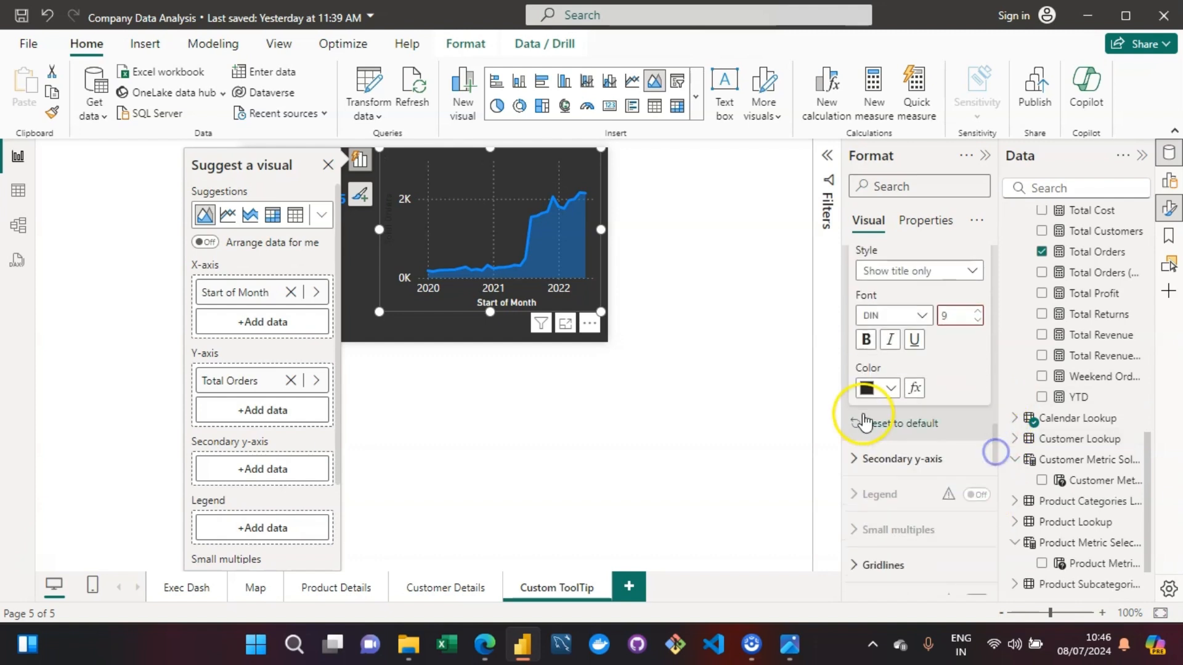
left_click(888, 390)
left_click(878, 316)
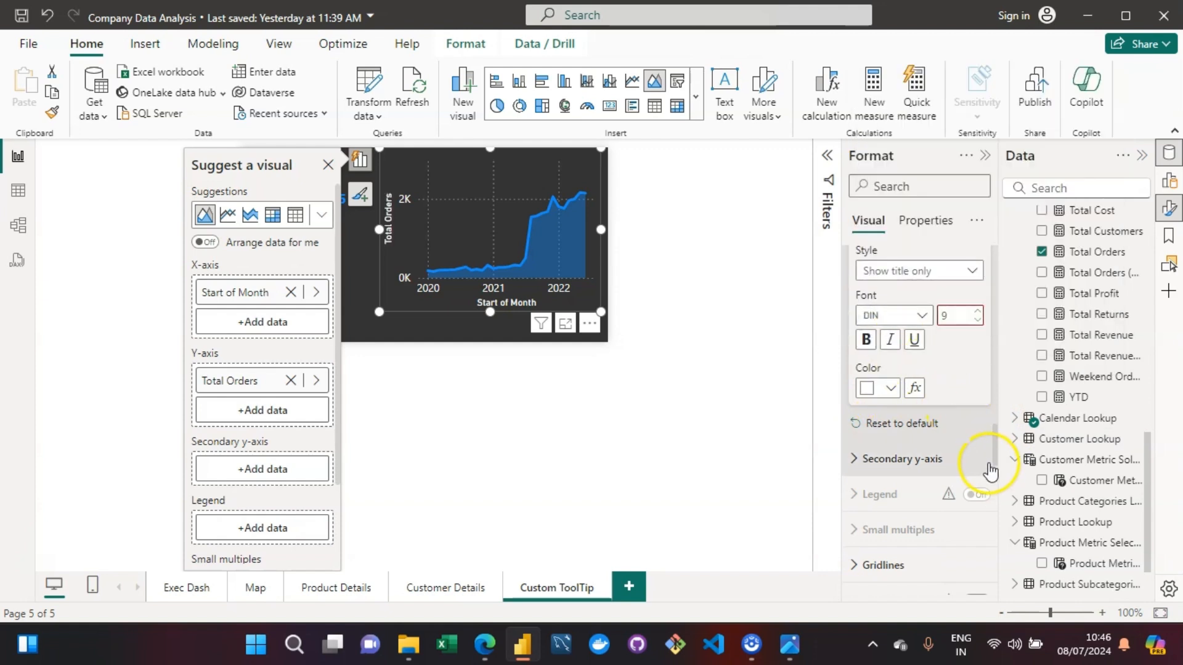
- Turn on the area chart's title and set its text to "Monthly Orders"
left_click_drag(997, 449, 993, 266)
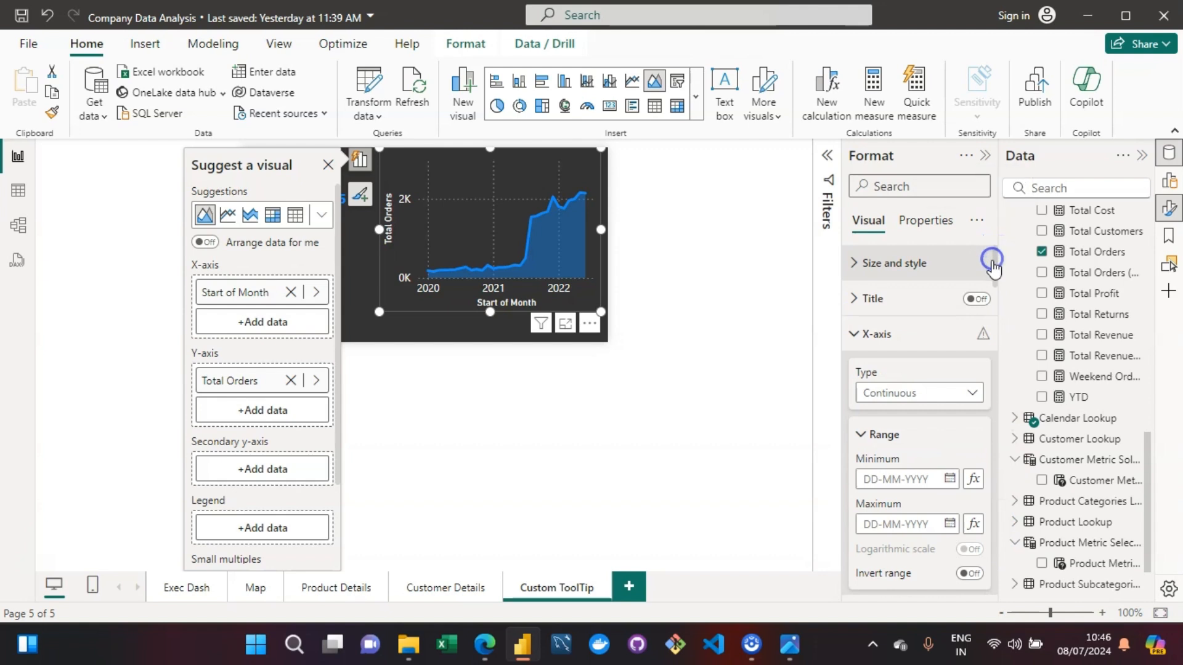
left_click(977, 299)
left_click(853, 300)
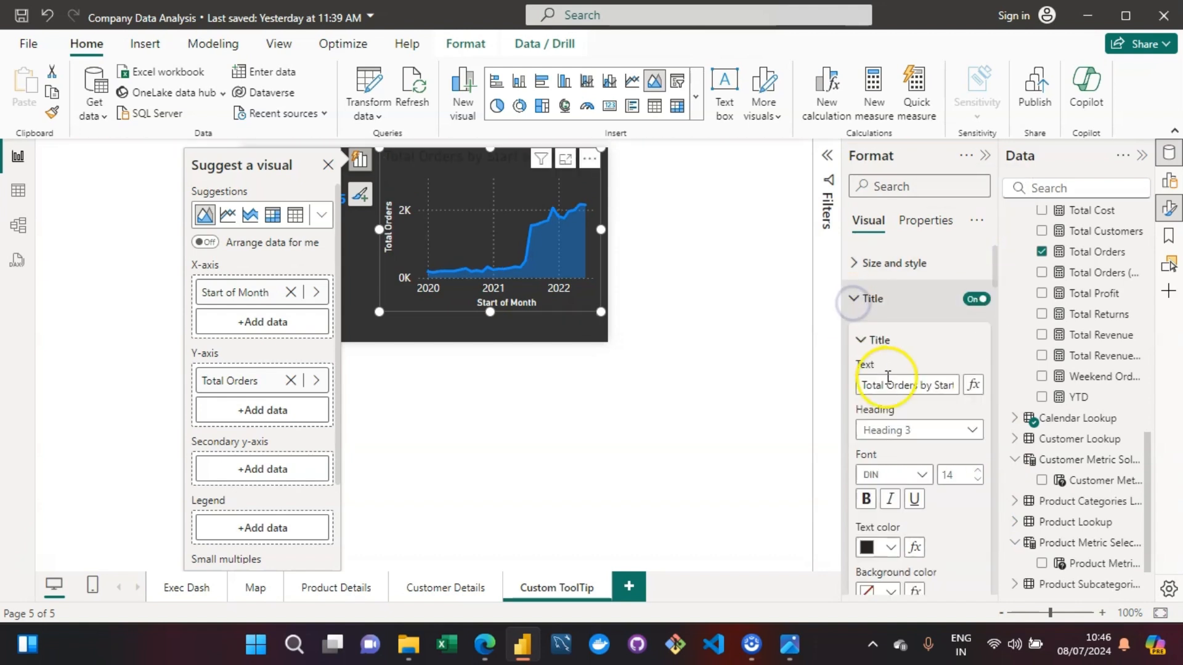
triple_click(911, 387)
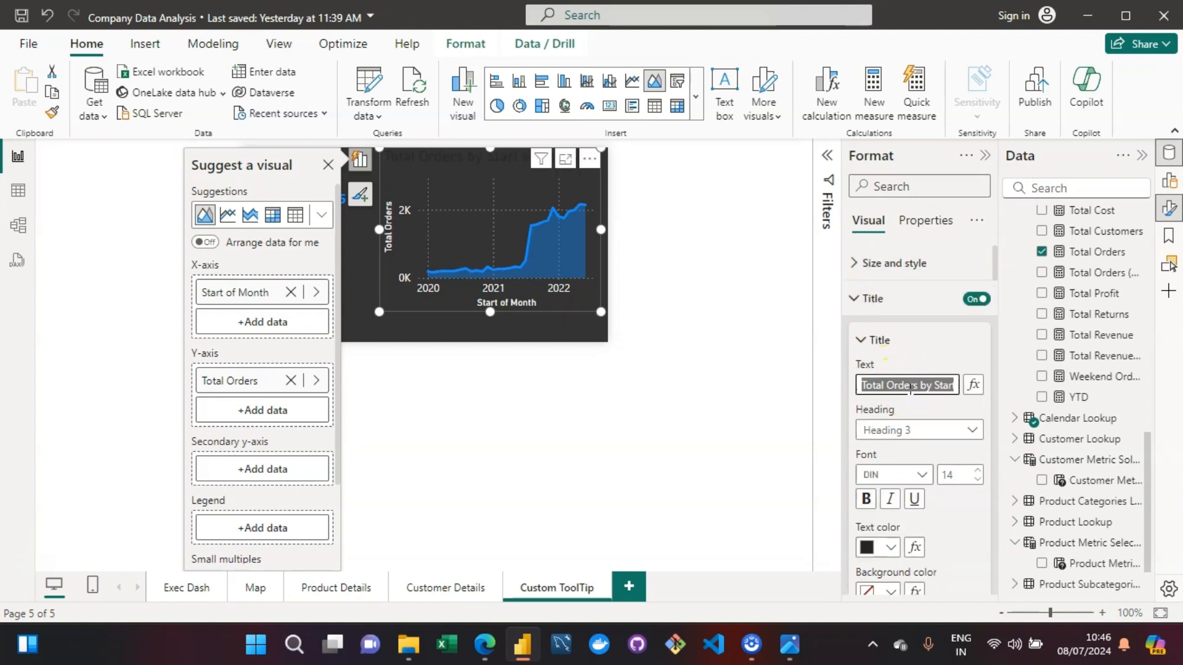
key("BackSpace")
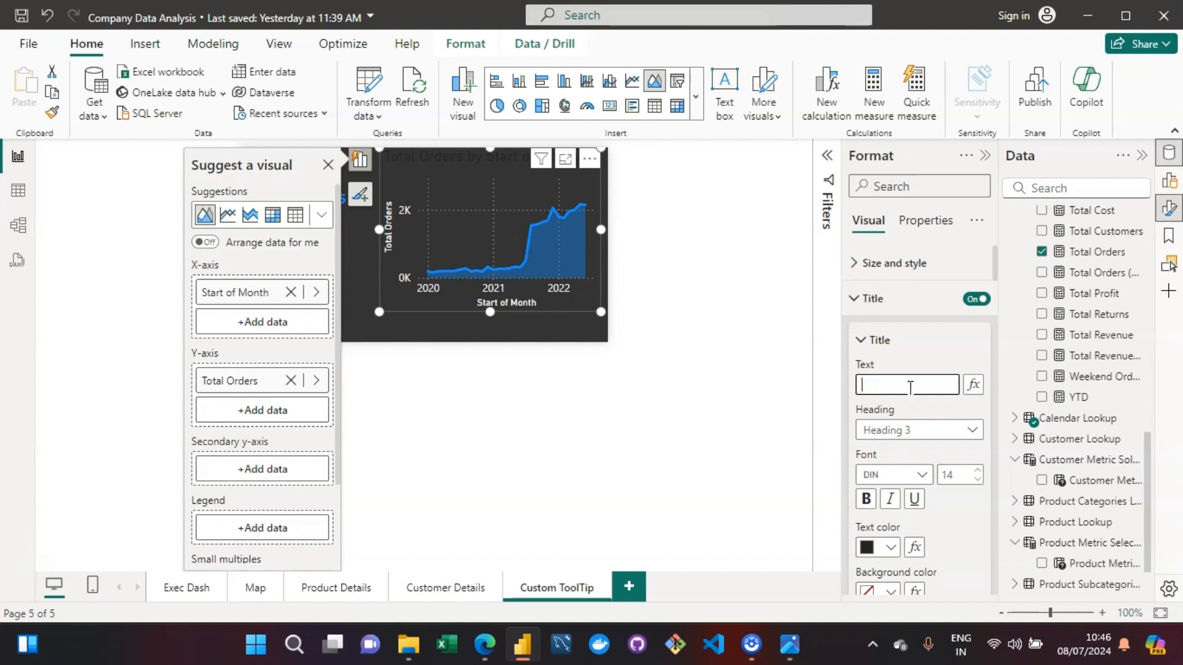
type("Month")
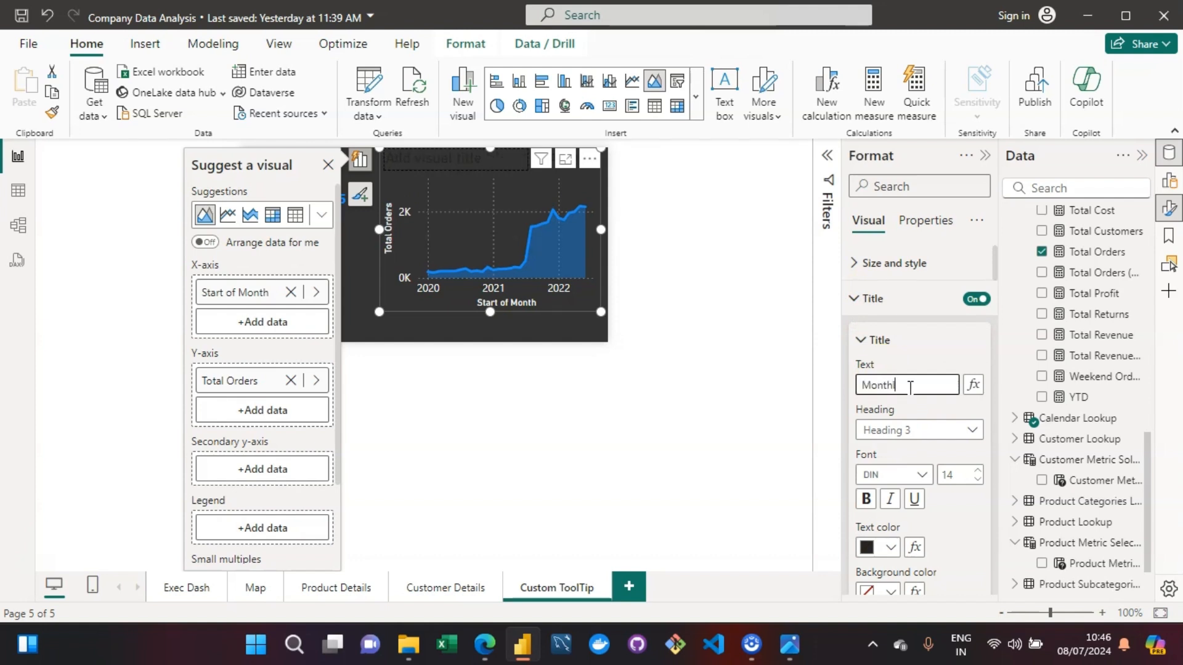
type("ly Orders")
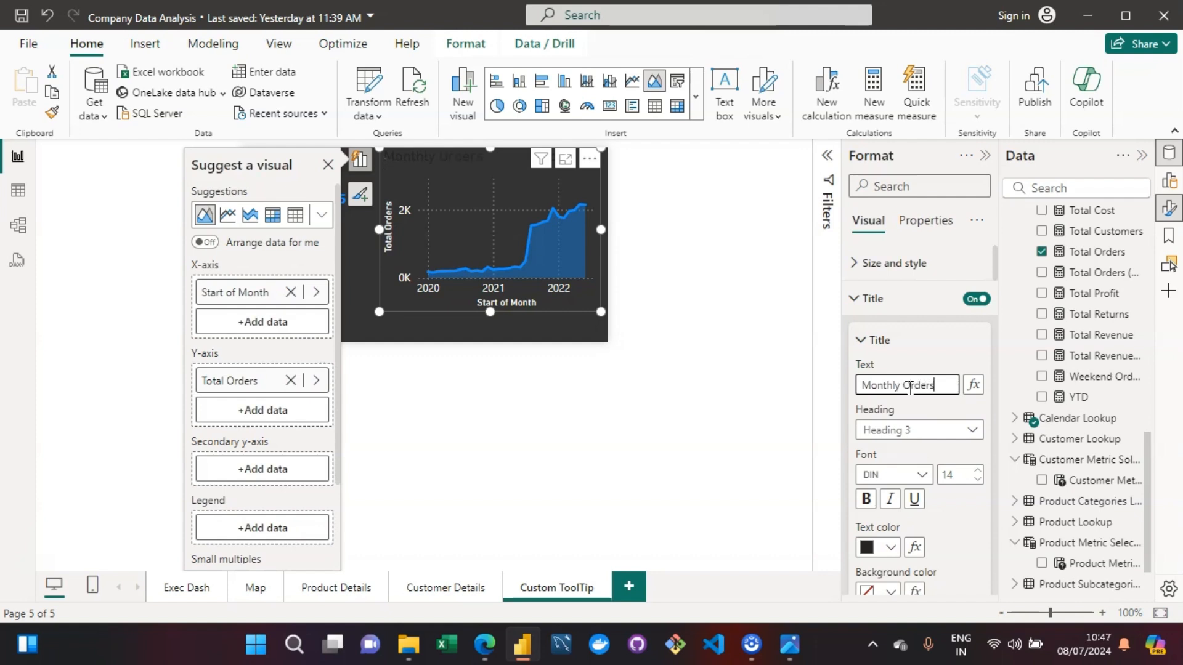
- Set the Monthly Orders title's text color to white and center it horizontally
left_click(891, 548)
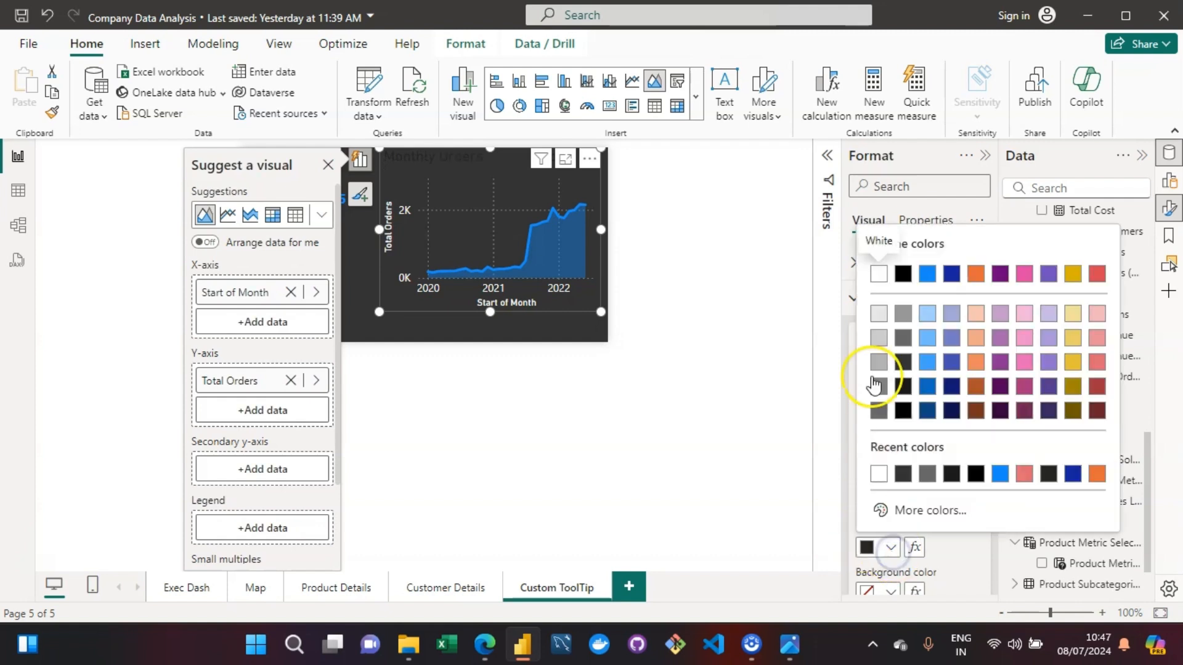
left_click(878, 274)
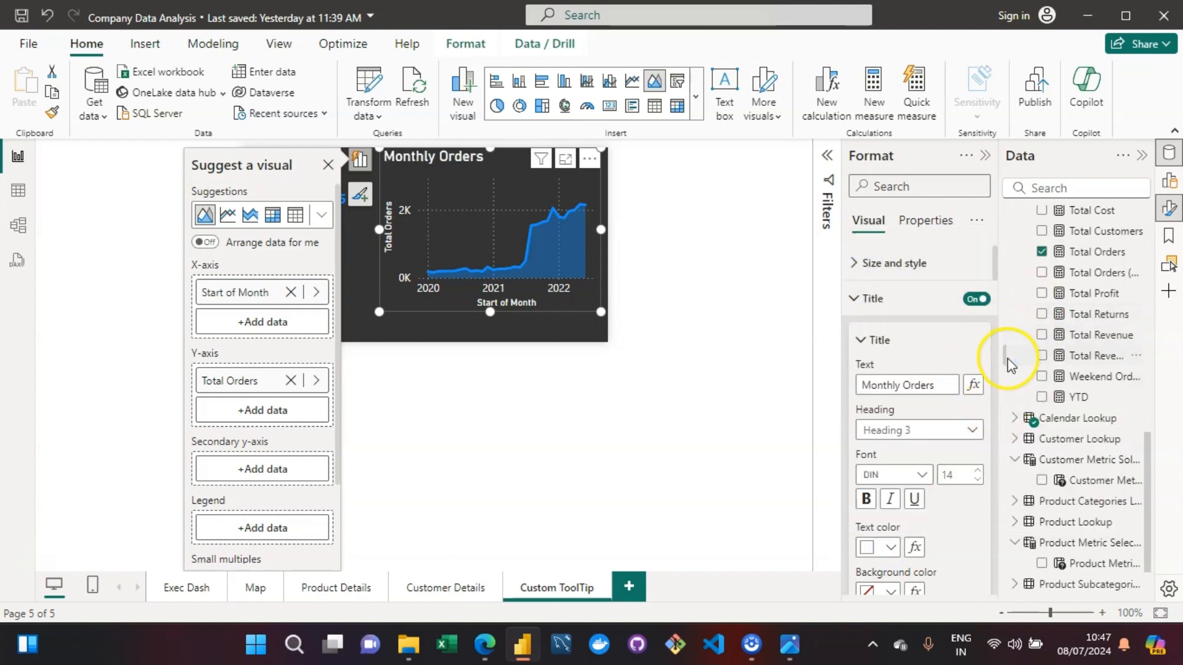
left_click_drag(1001, 265, 995, 294)
left_click(889, 430)
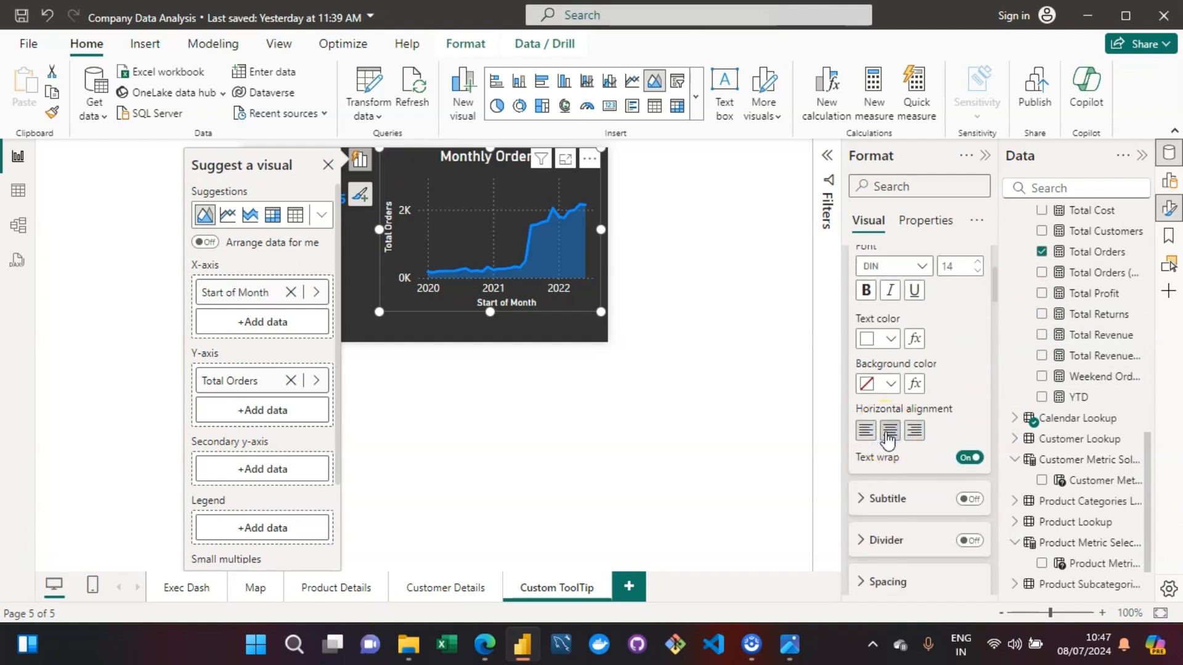
- Enlarge the Monthly Orders area chart from its lower-left corner to fill the free space beside the card and below
left_click(485, 320)
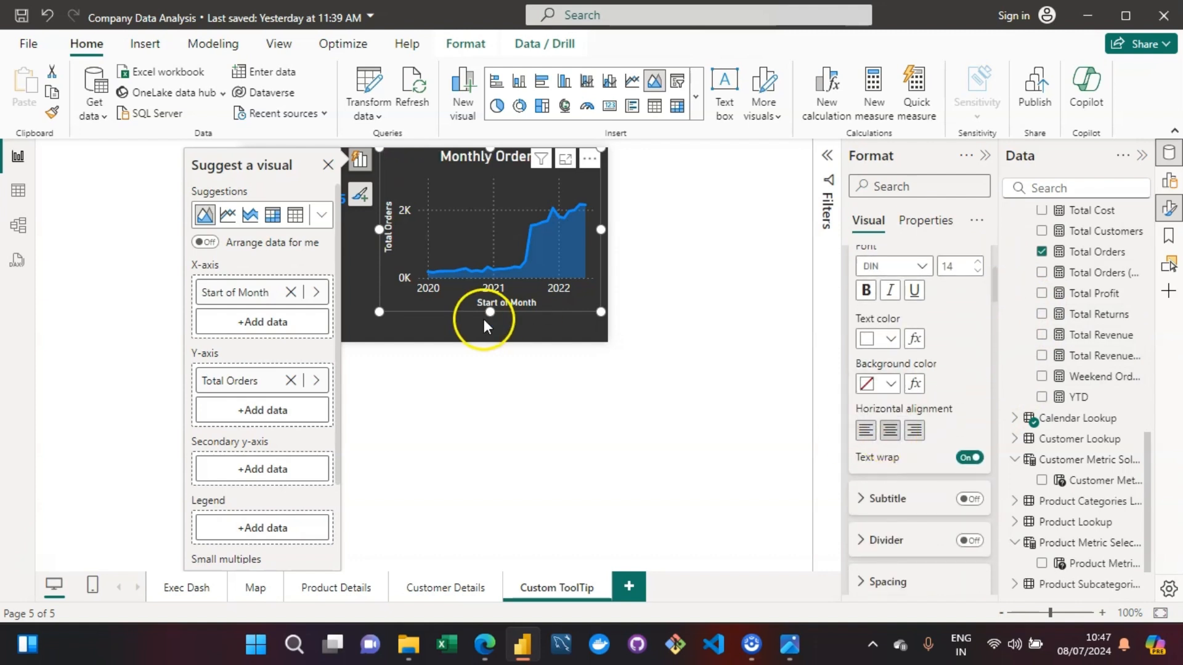
left_click(391, 319)
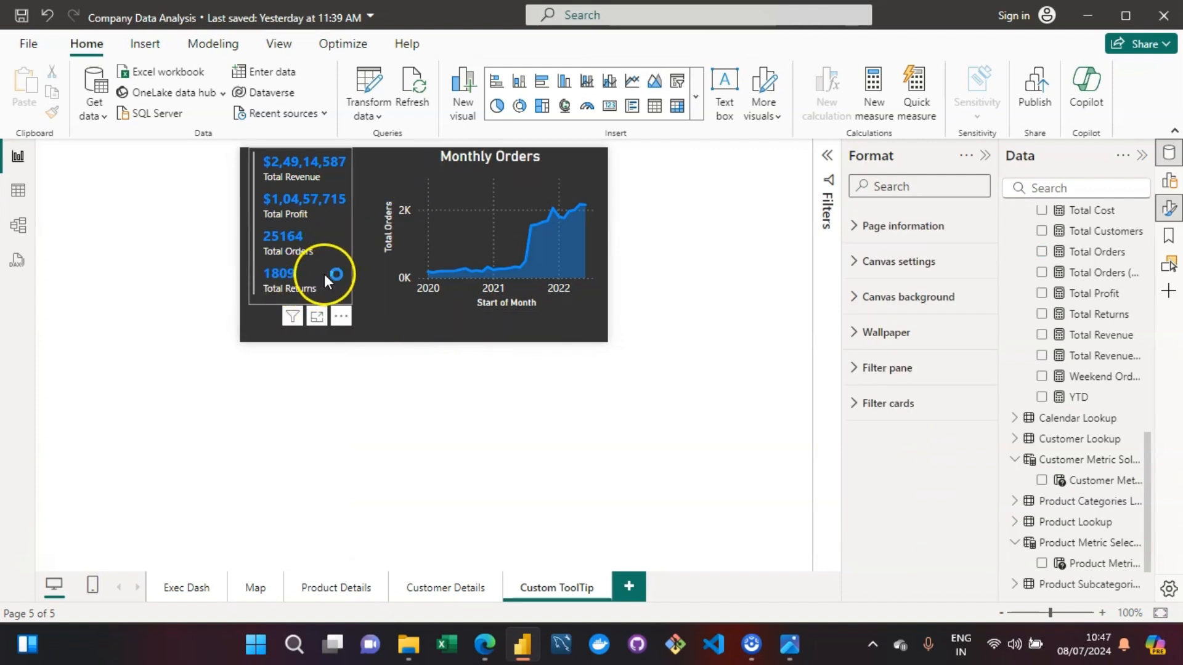
left_click(386, 308)
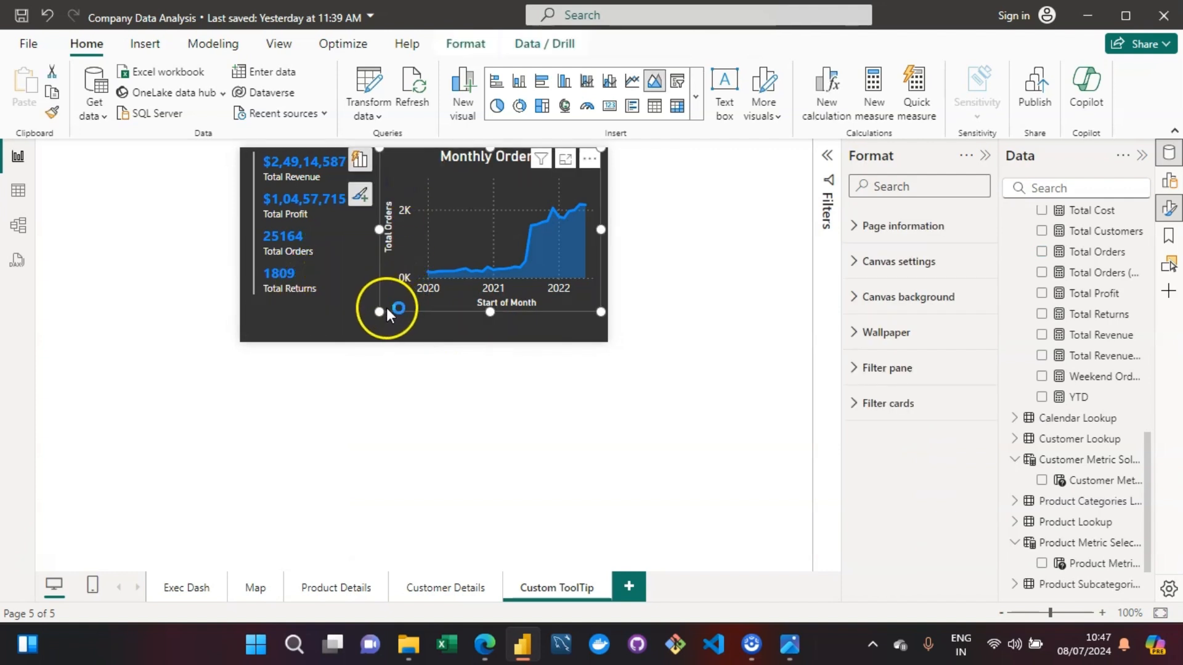
left_click_drag(382, 311, 370, 333)
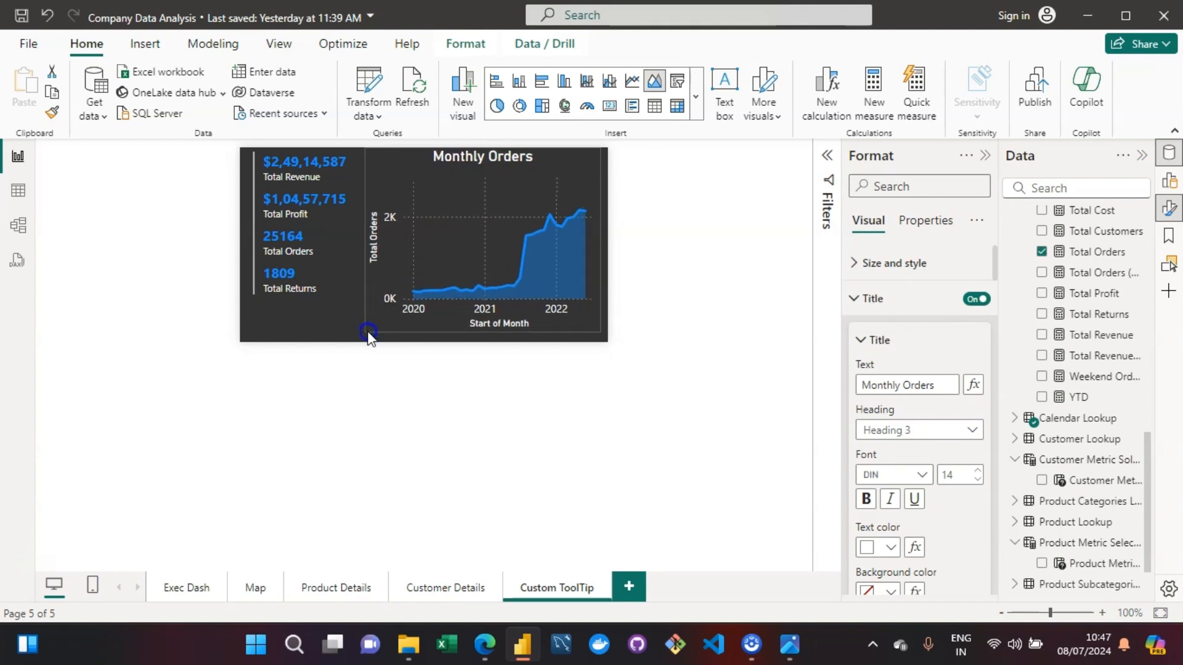
left_click(702, 319)
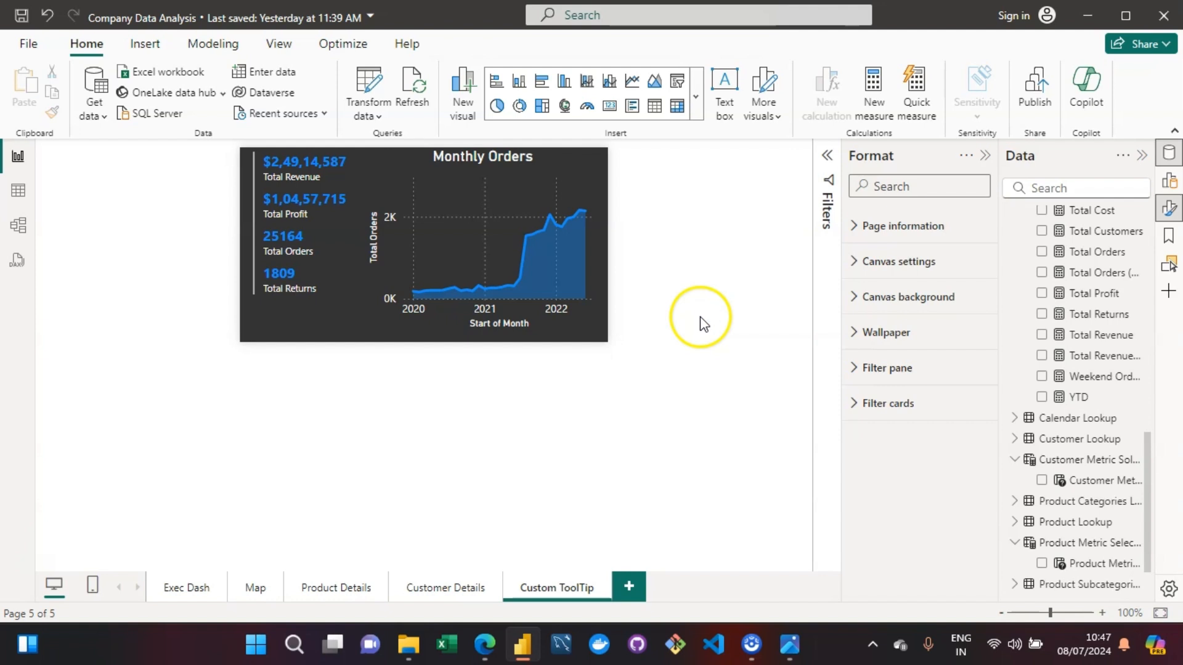
- On the Exec Dash page, set the Orders by Category bar chart's tooltip type to Report page, using the Custom ToolTip page
left_click(192, 593)
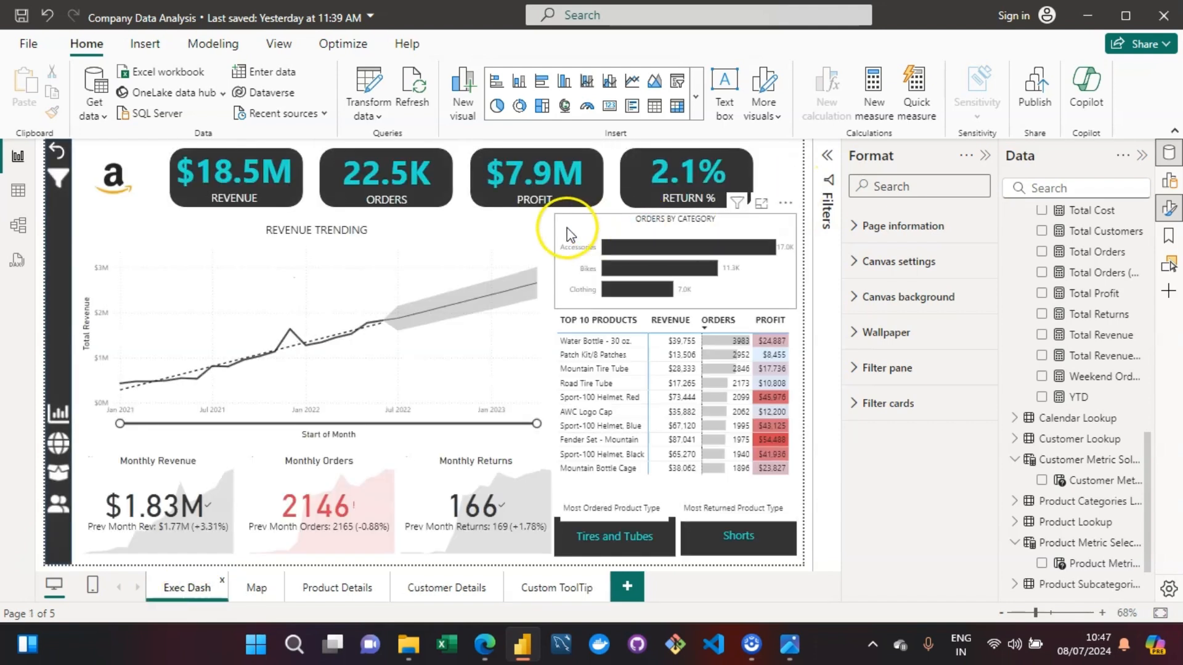
left_click(567, 236)
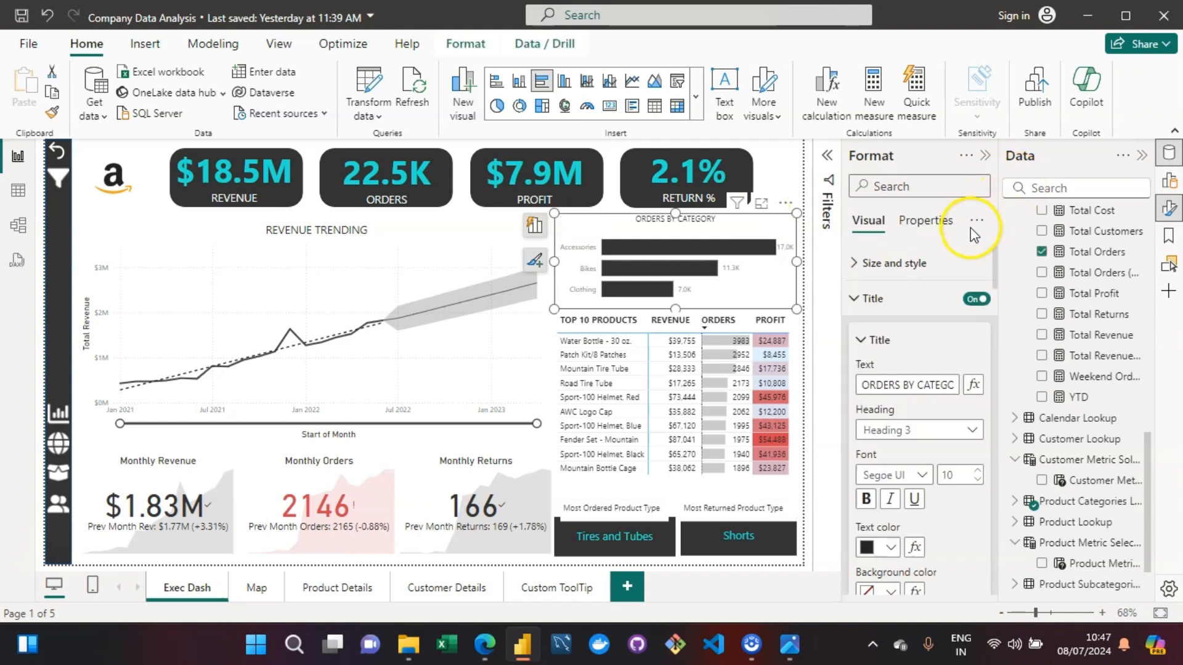
left_click(938, 229)
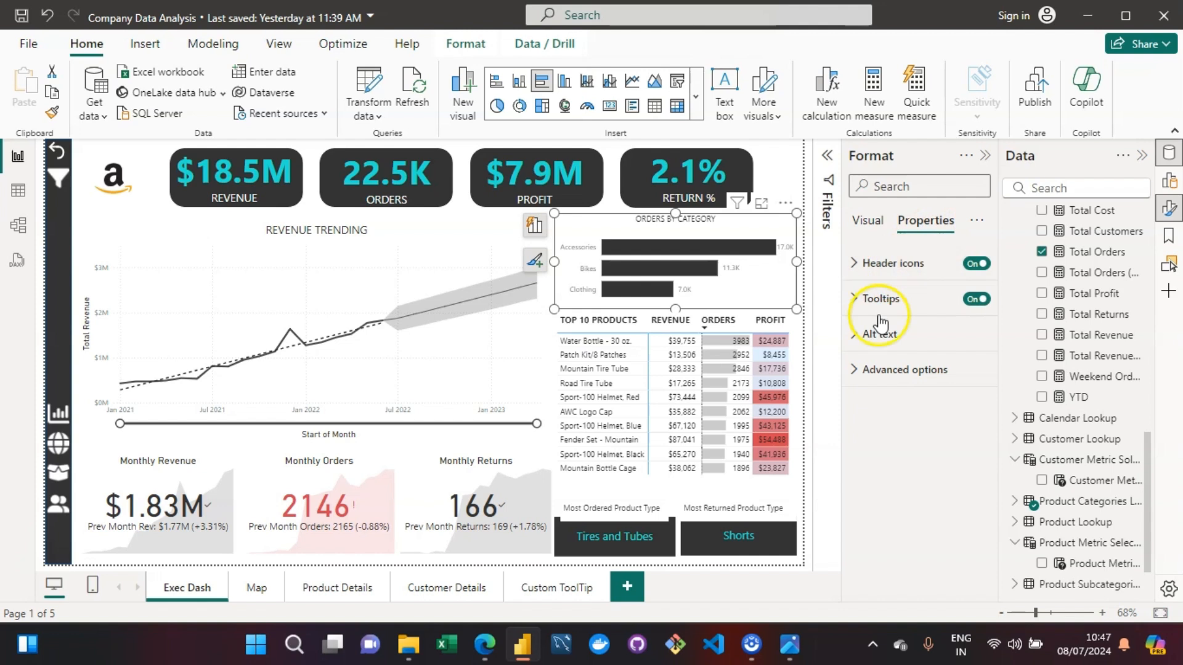
left_click(853, 302)
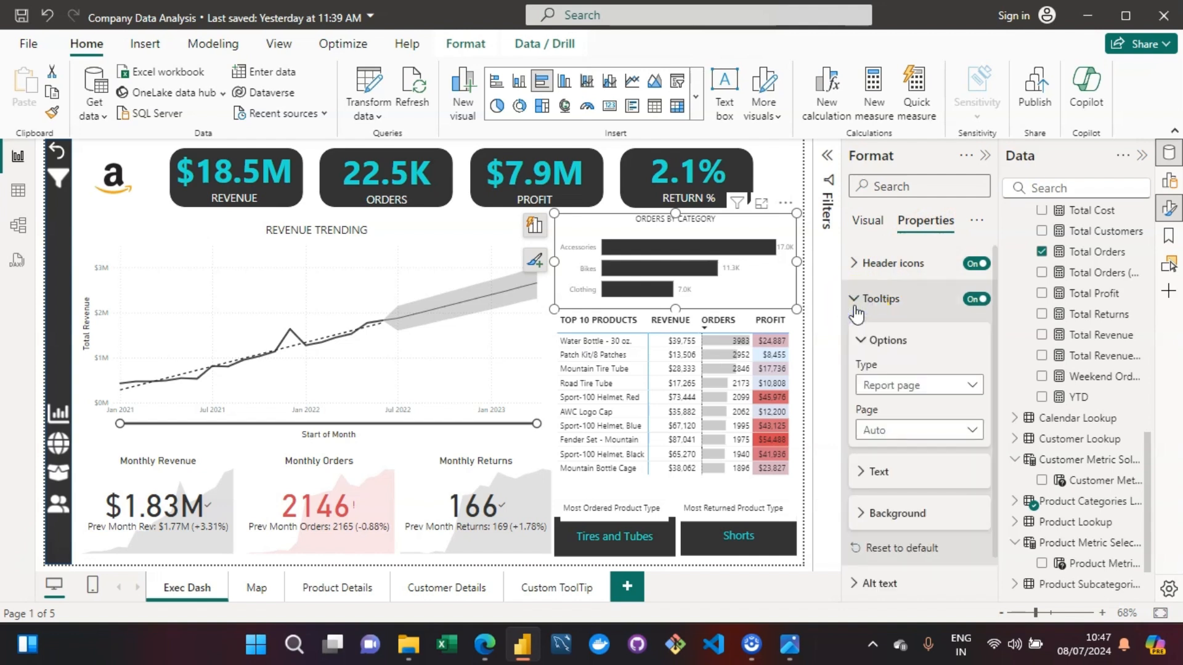
left_click(932, 395)
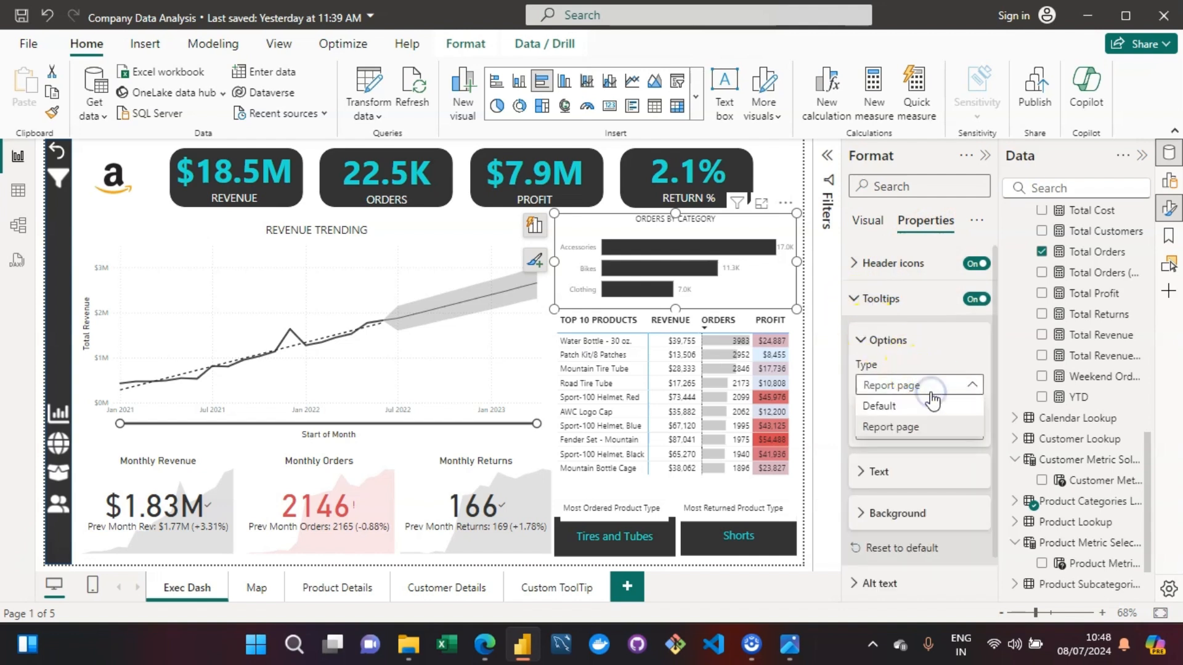
left_click(936, 427)
left_click(938, 430)
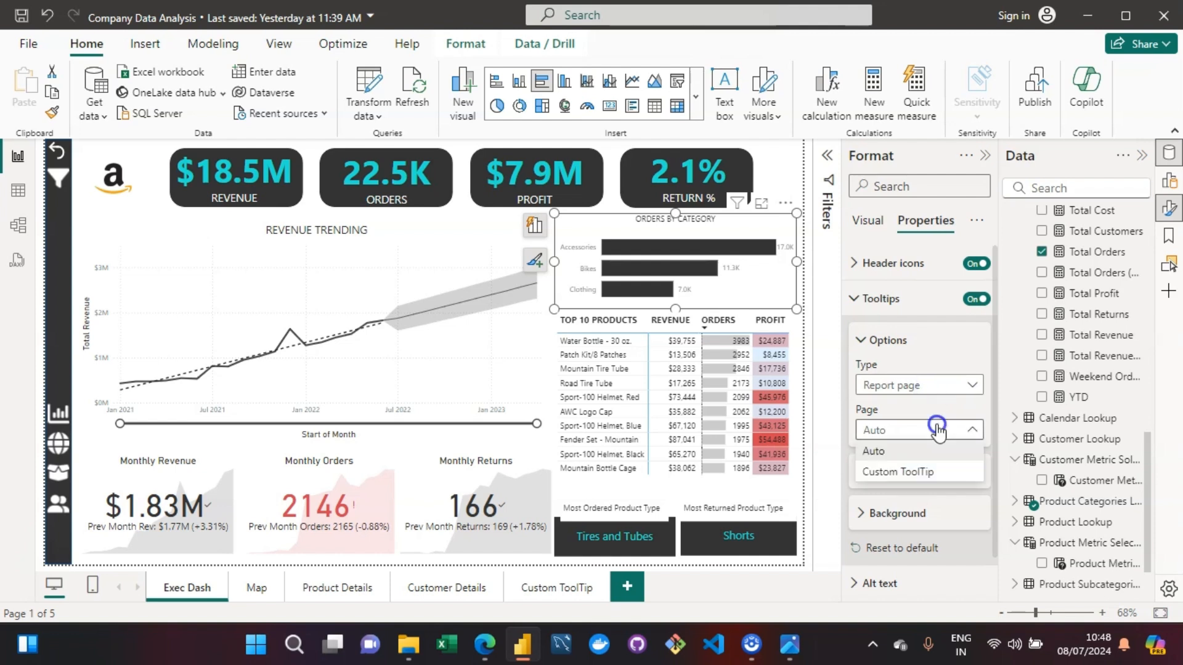
left_click(919, 476)
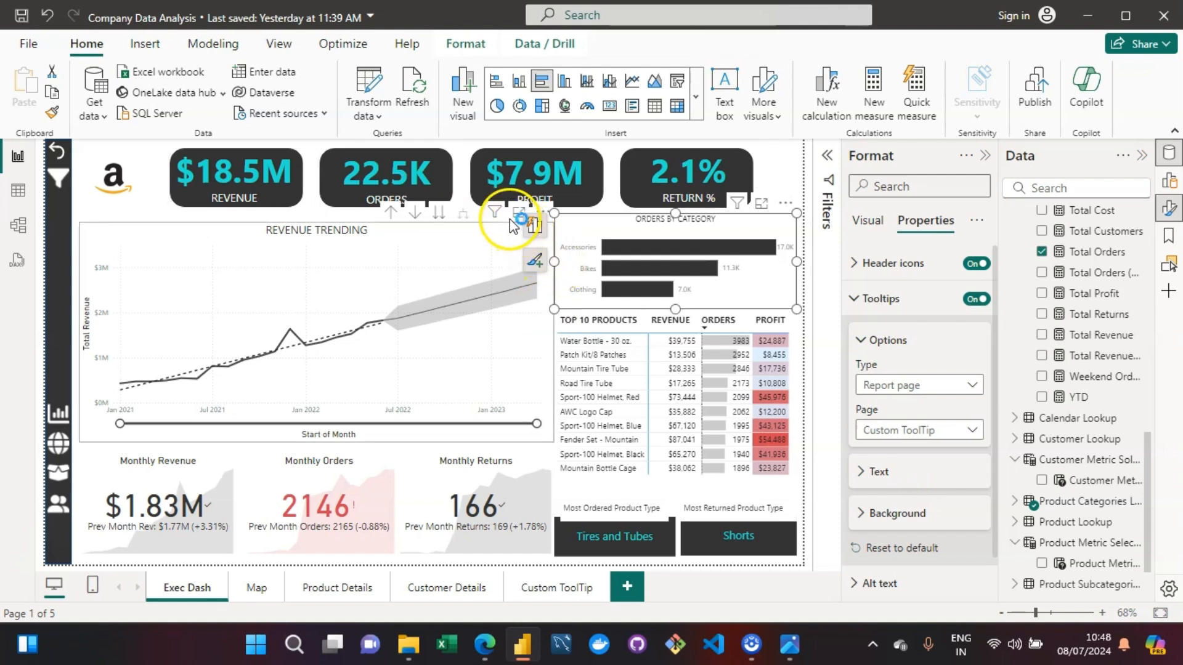
- Check the custom tooltip on the Accessories and Bikes bars of the Orders by Category chart
left_click(763, 180)
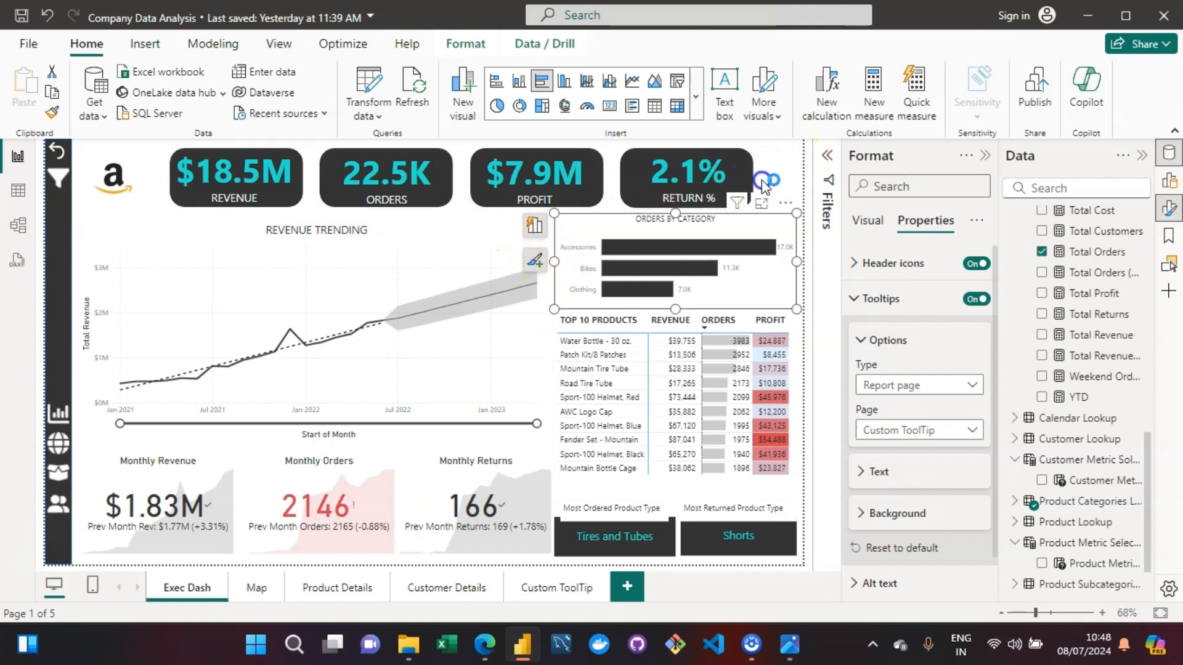
mouse_move(608, 248)
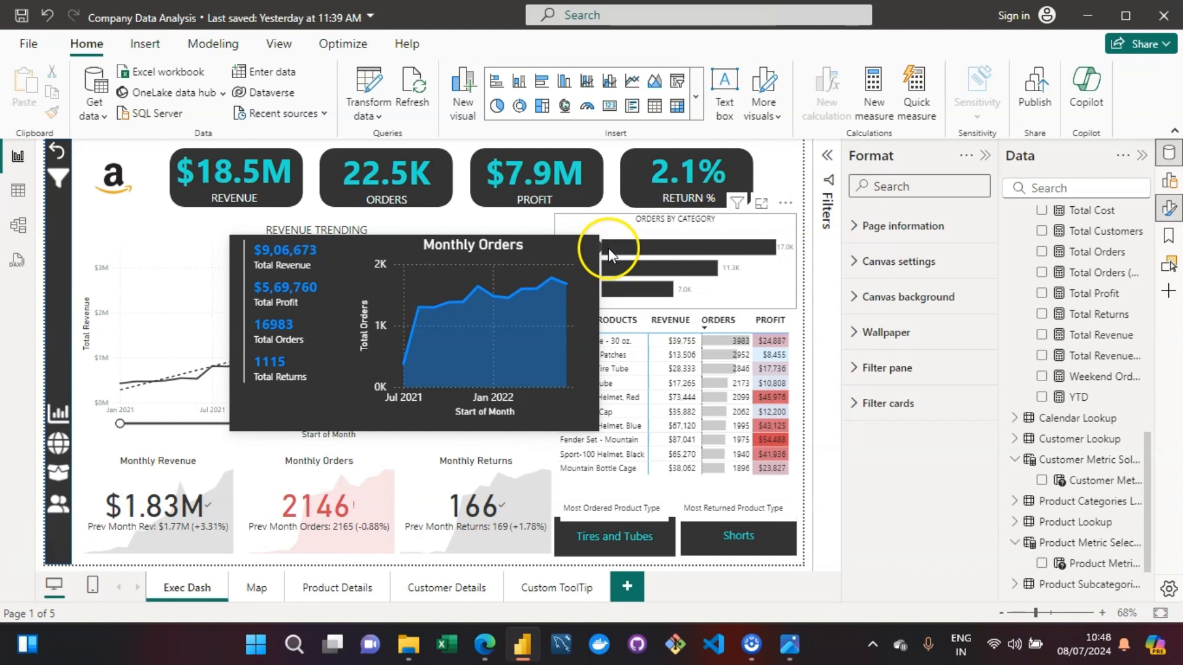
mouse_move(631, 268)
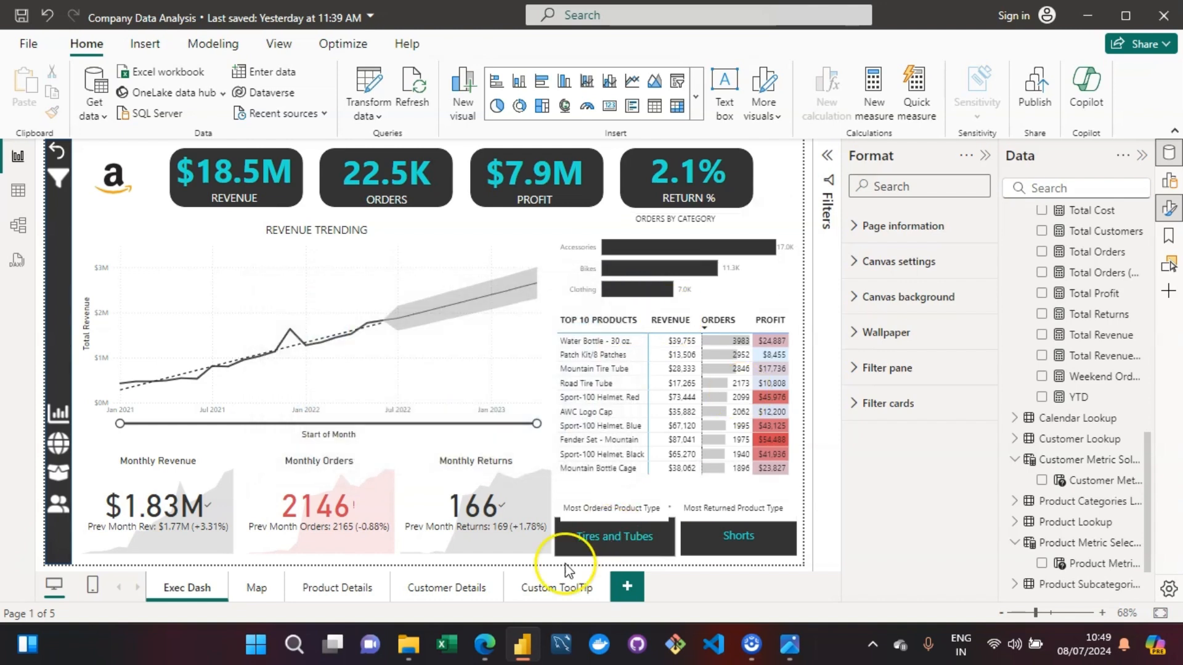
- Hide the Custom ToolTip page from the report's page navigation
left_click(525, 591)
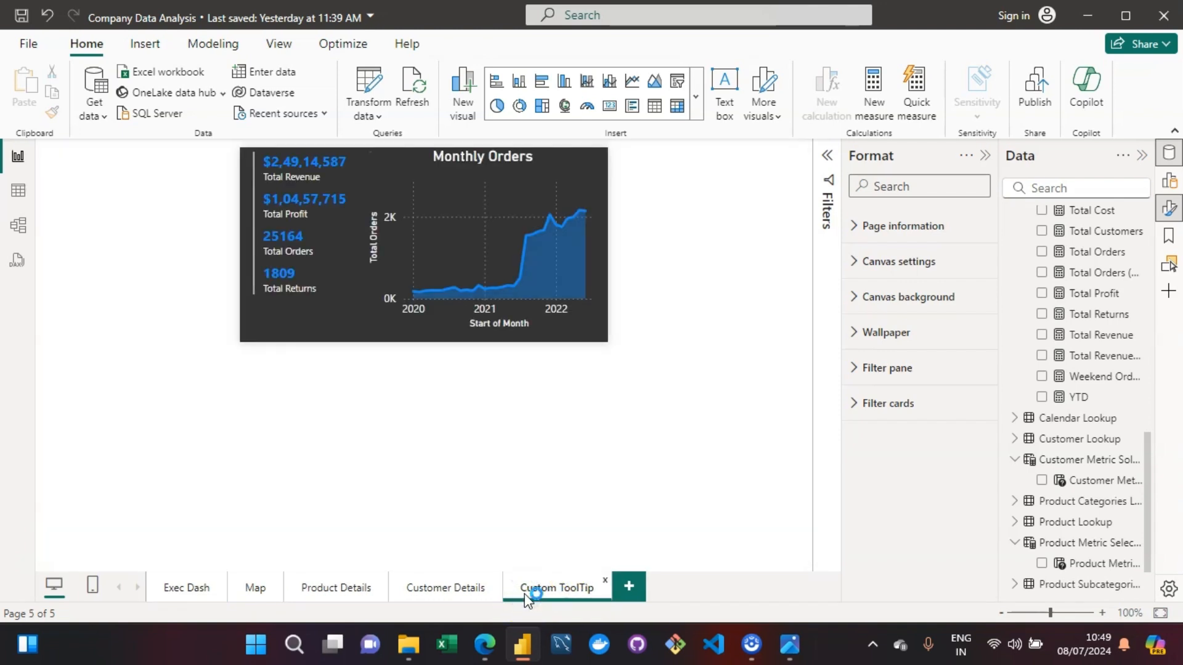
right_click(525, 595)
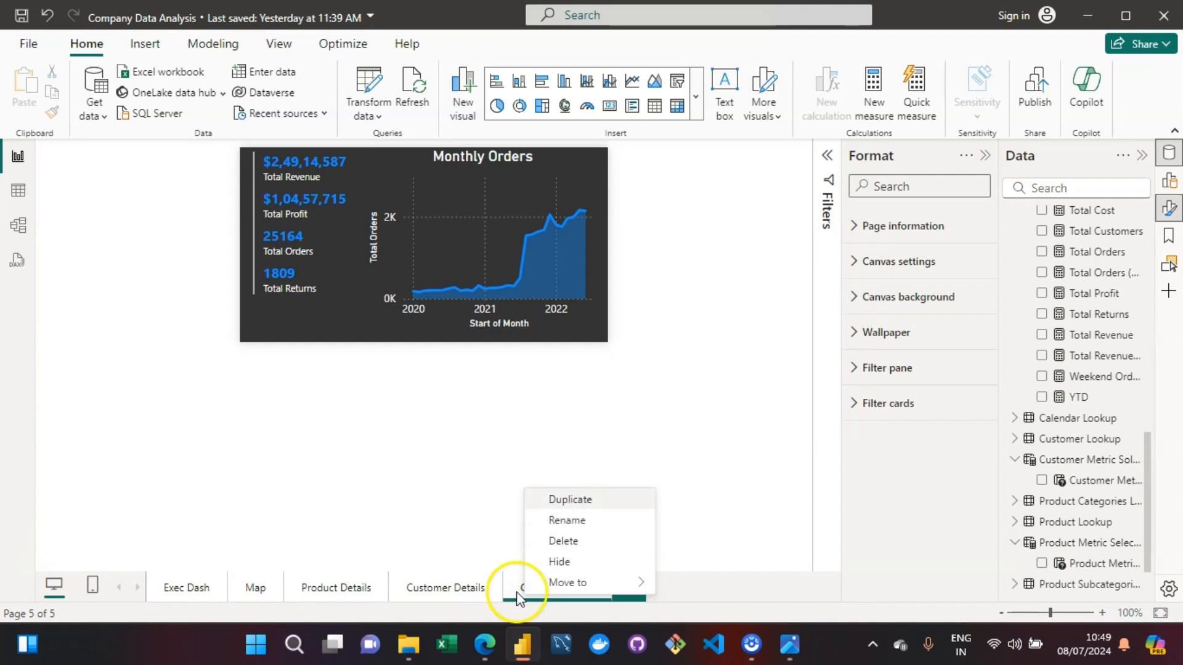
left_click(565, 564)
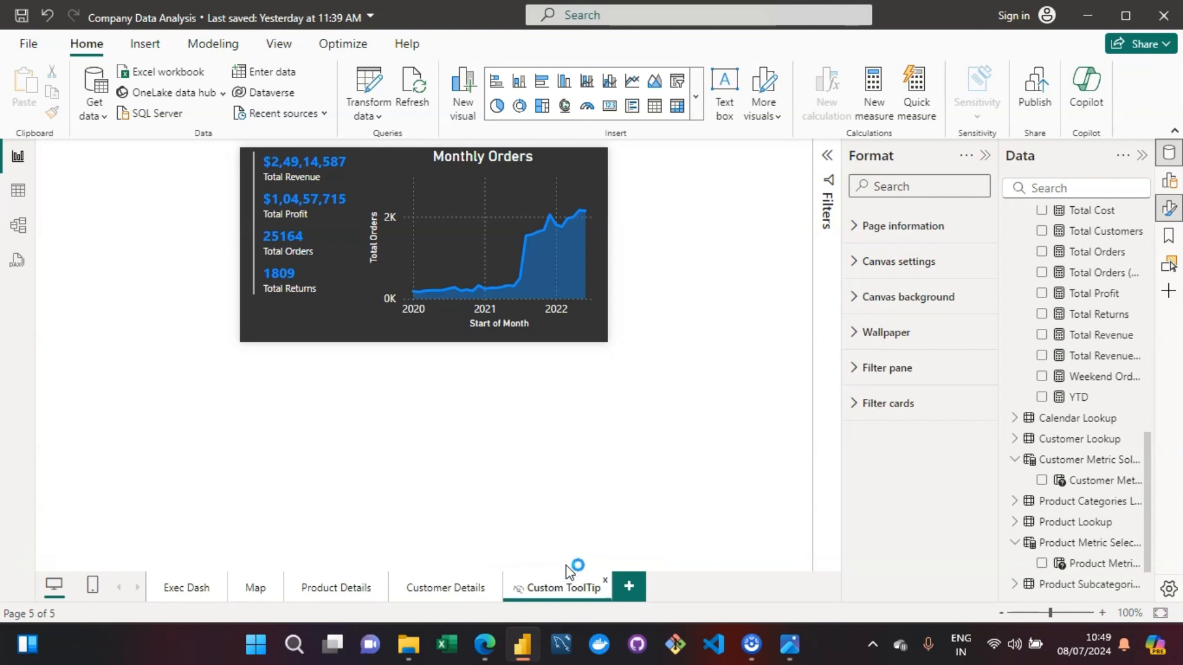
- Return to the Exec Dash page and recheck the custom tooltip on the Orders by Category bars
left_click(182, 588)
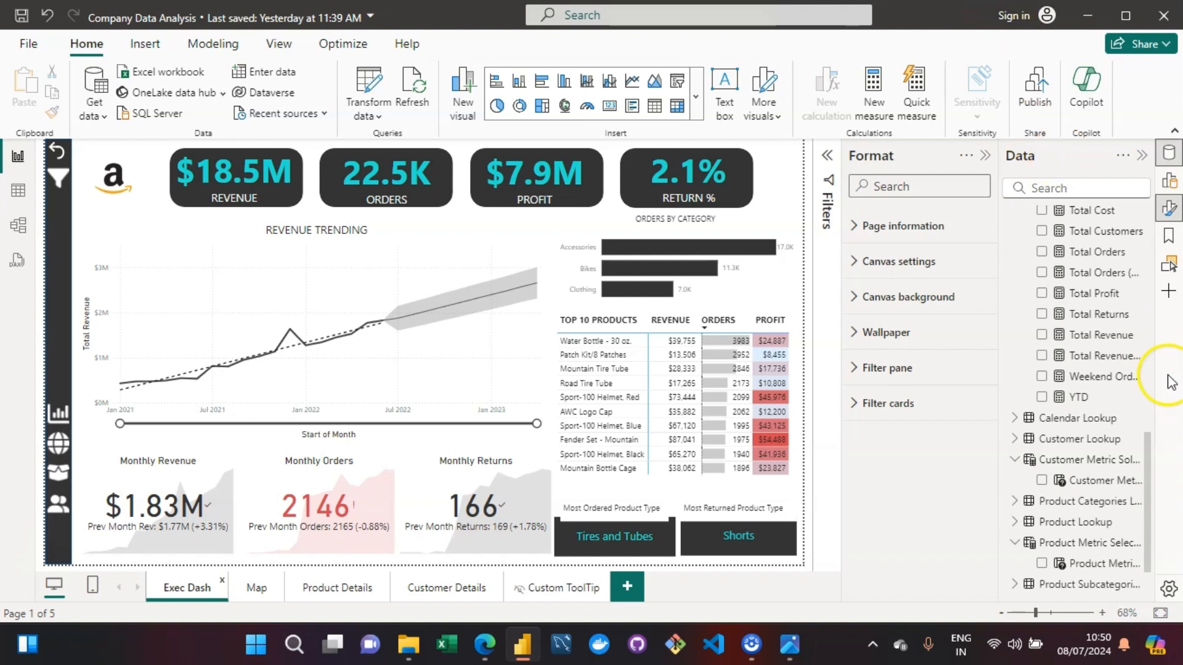
left_click(1004, 24)
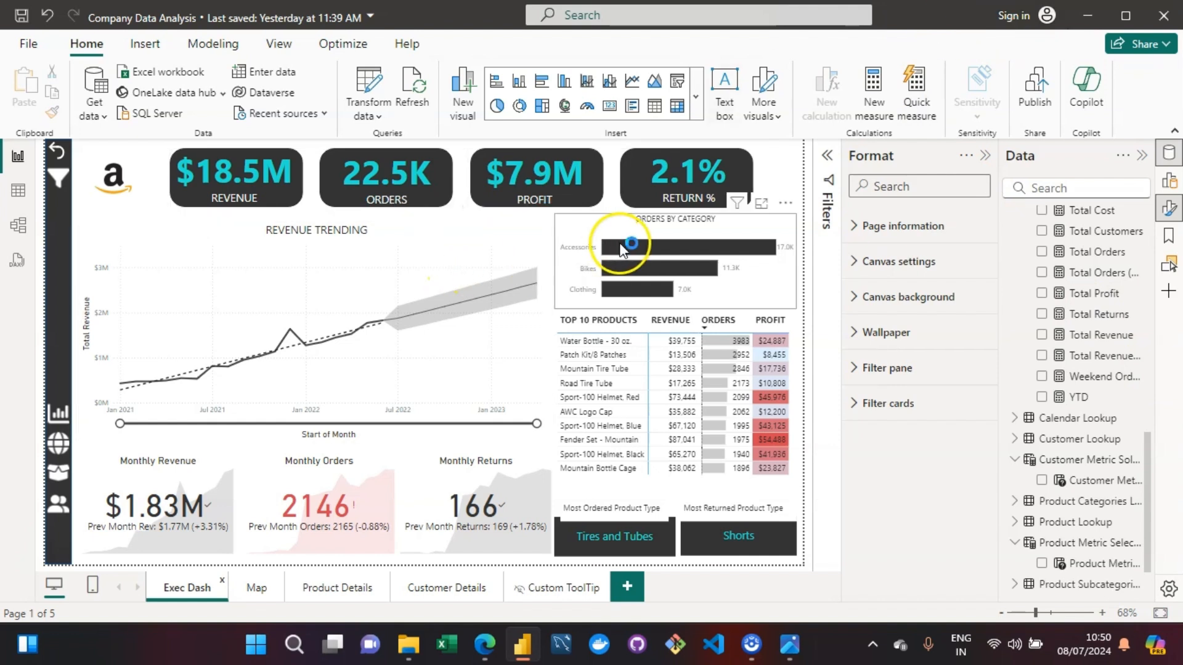
mouse_move(618, 249)
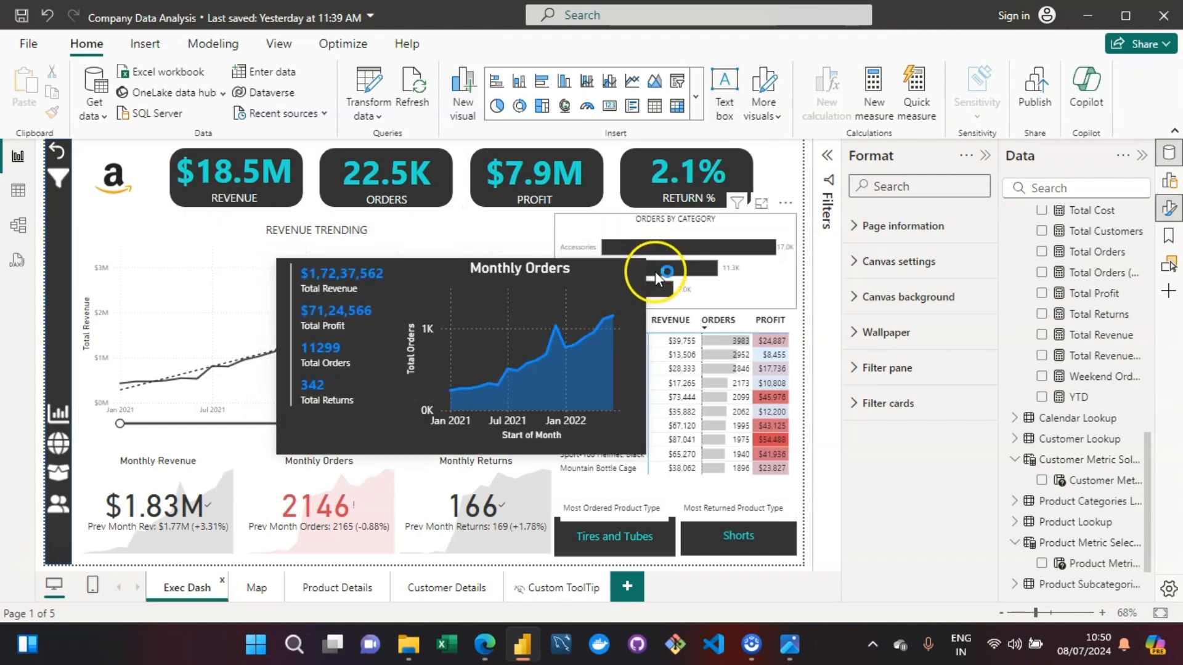
mouse_move(658, 289)
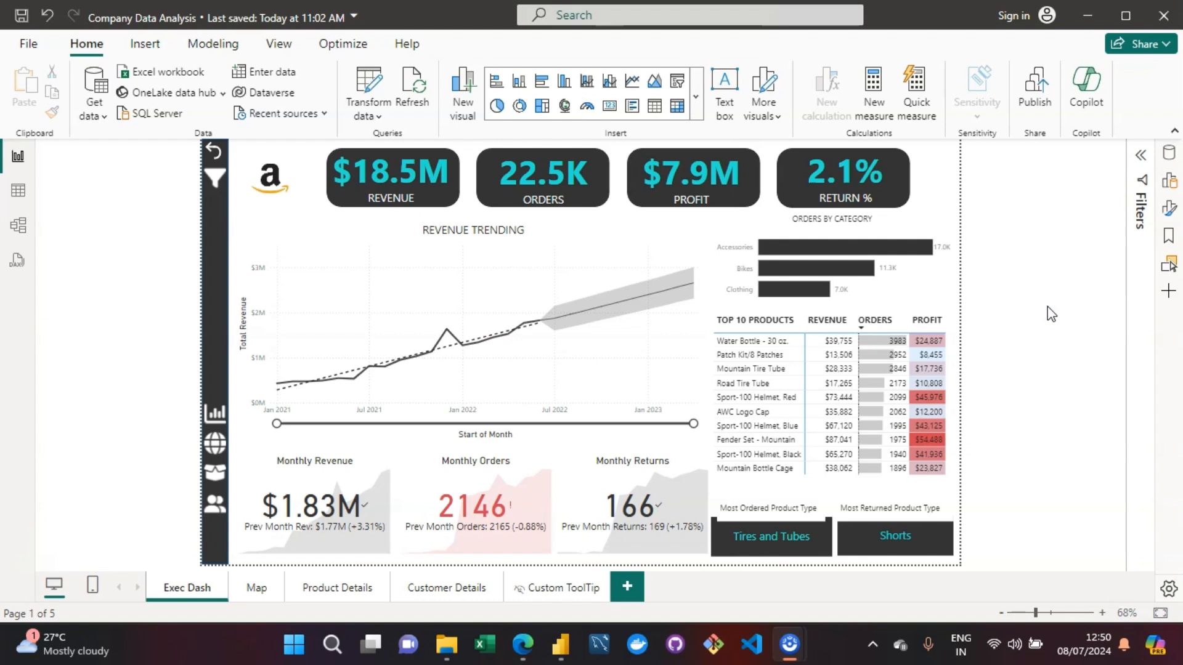
- Open the account sign-in prompt and activate its email field
left_click(1106, 111)
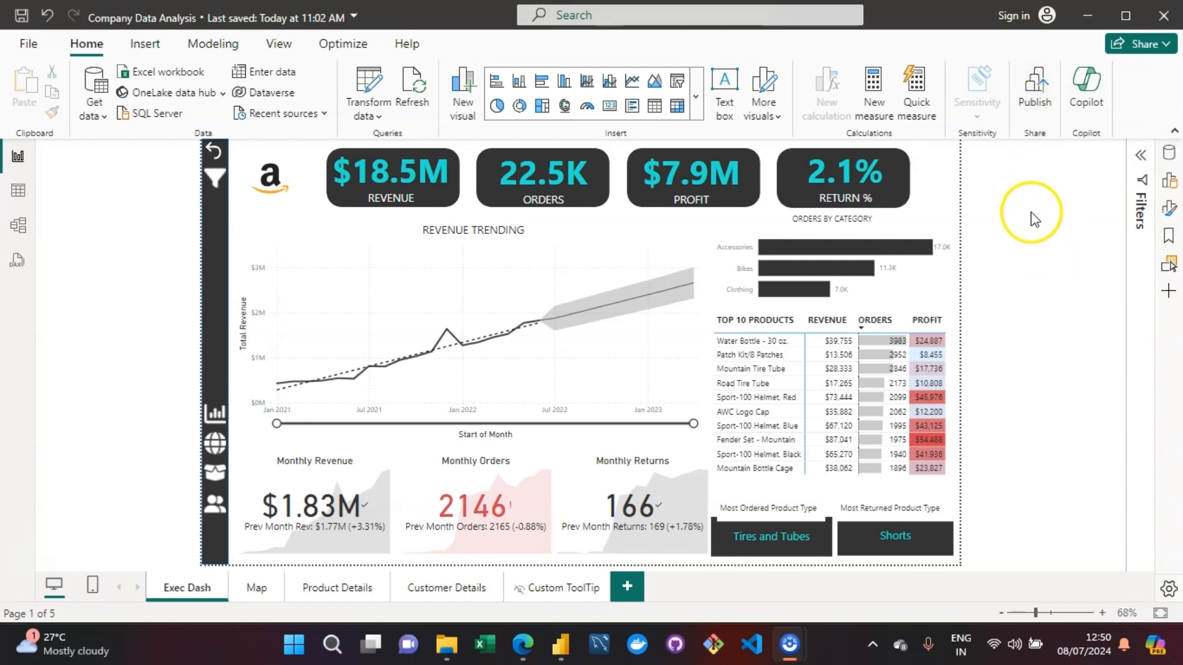
left_click(1016, 15)
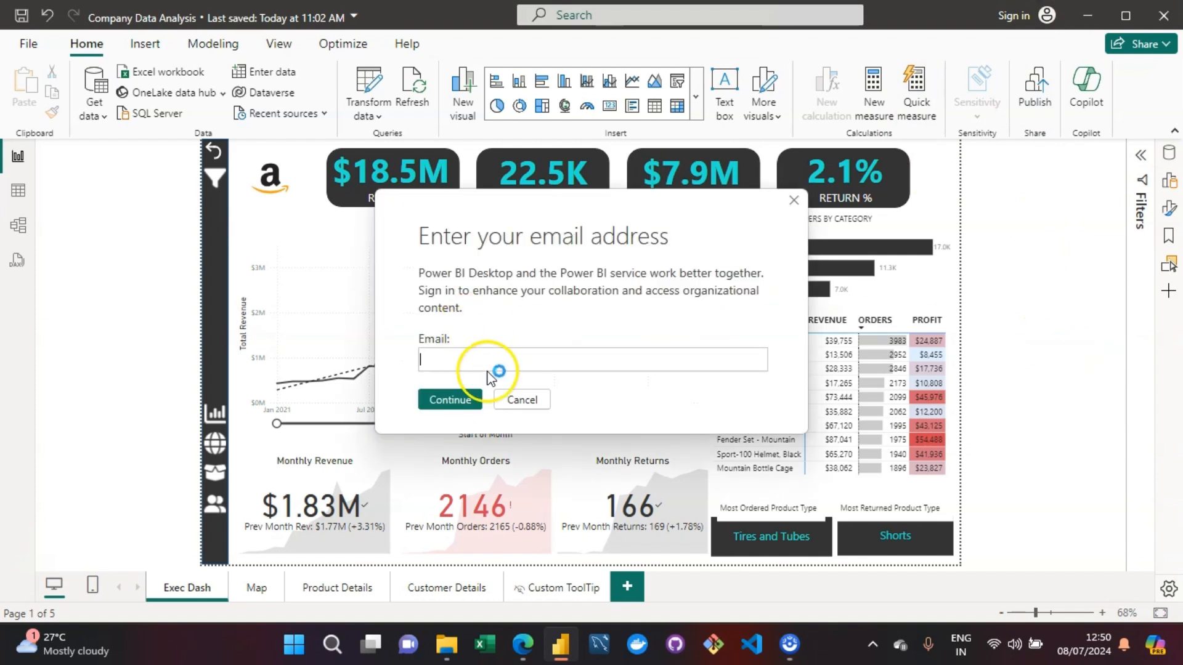
left_click(509, 358)
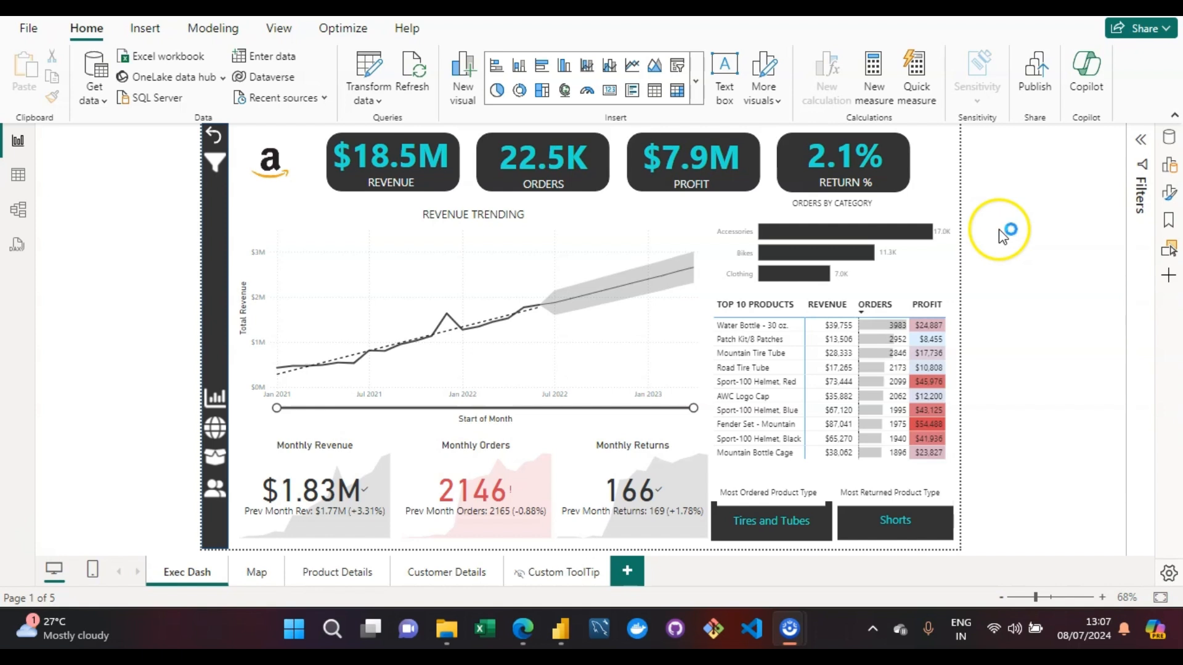
- Examine the full gallery of insertable visuals, down to the options for getting or importing more visuals
left_click(142, 33)
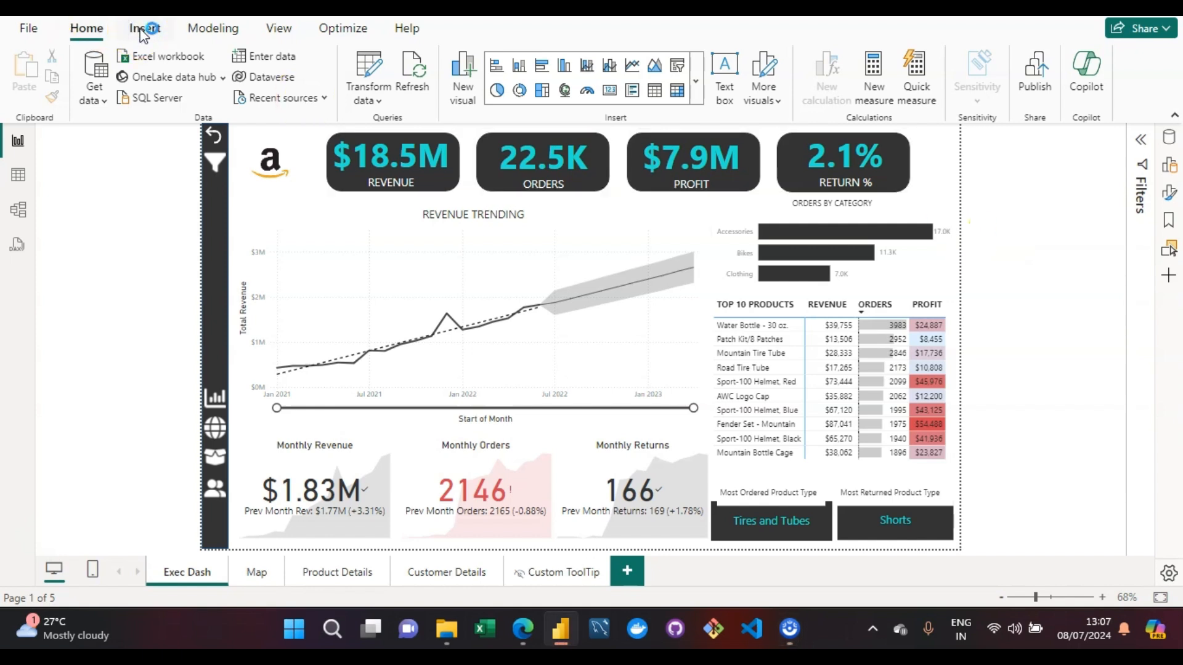
left_click(531, 171)
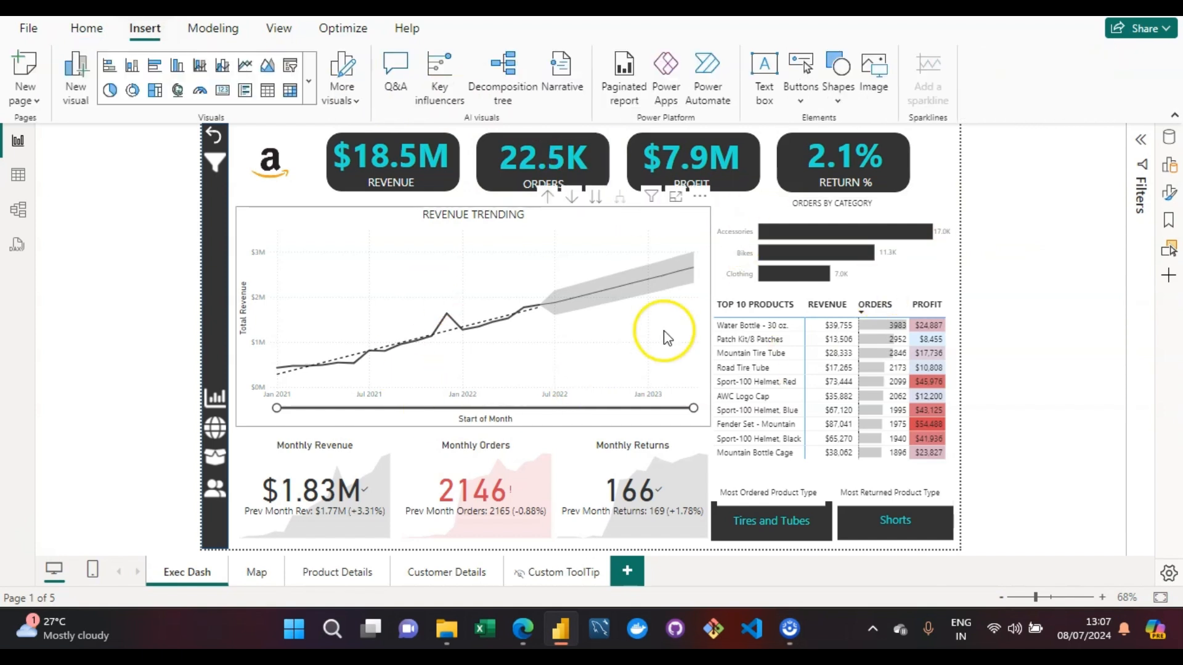
left_click(743, 209)
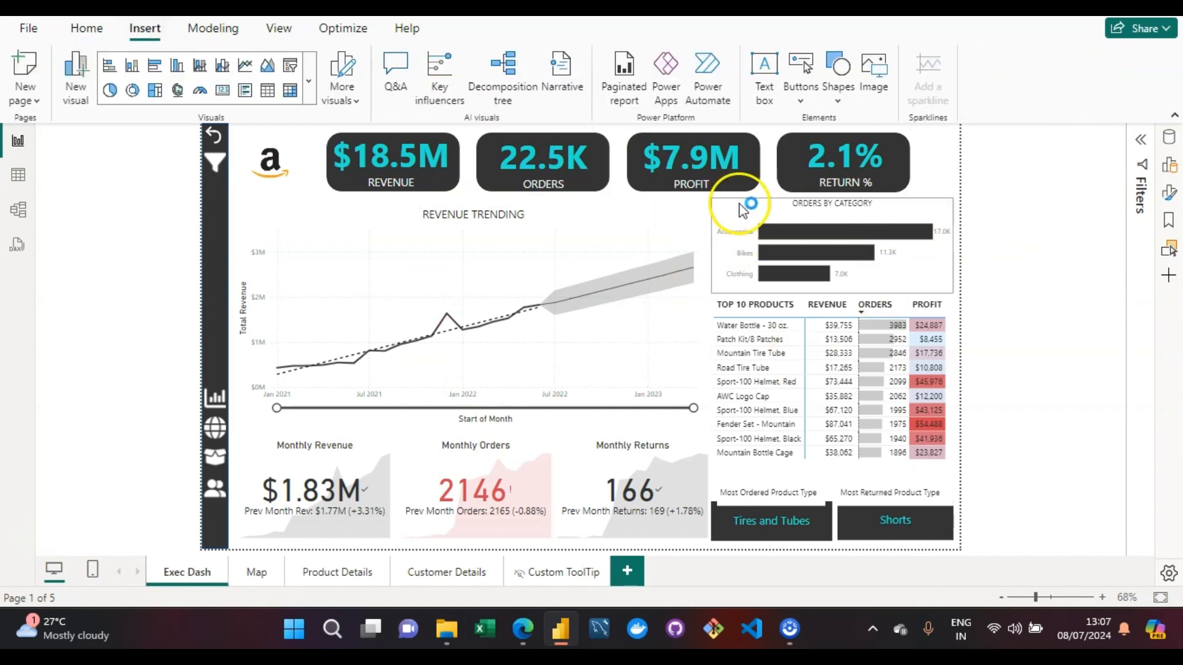
left_click(315, 91)
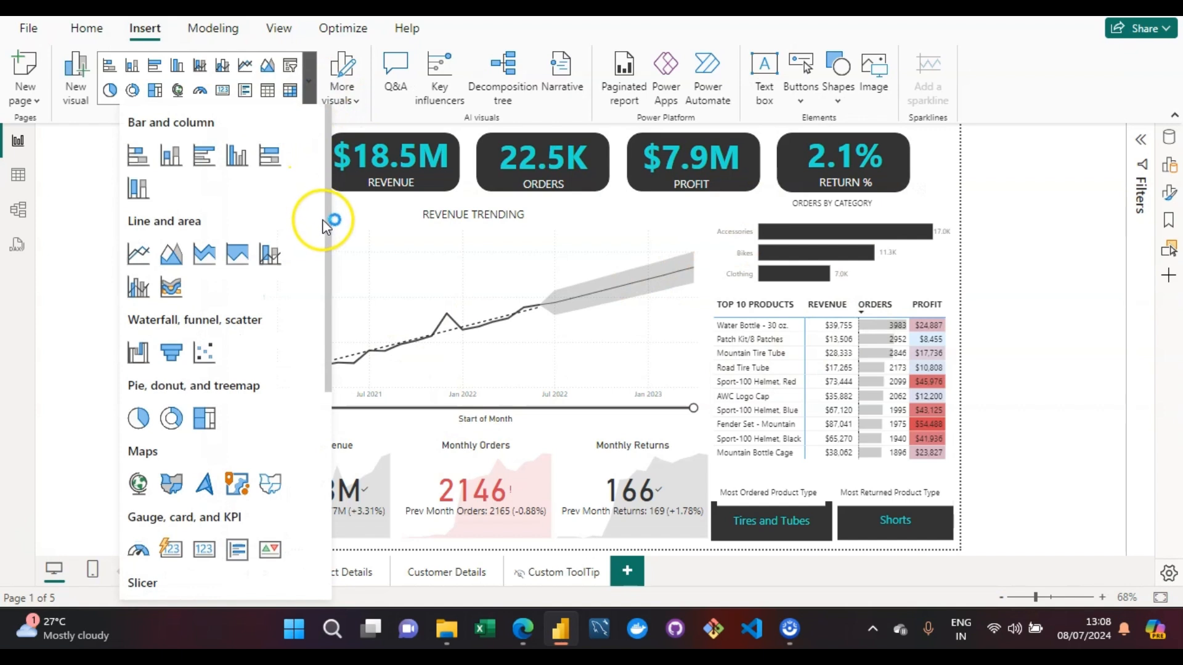
left_click_drag(330, 239, 326, 265)
left_click_drag(324, 308, 321, 533)
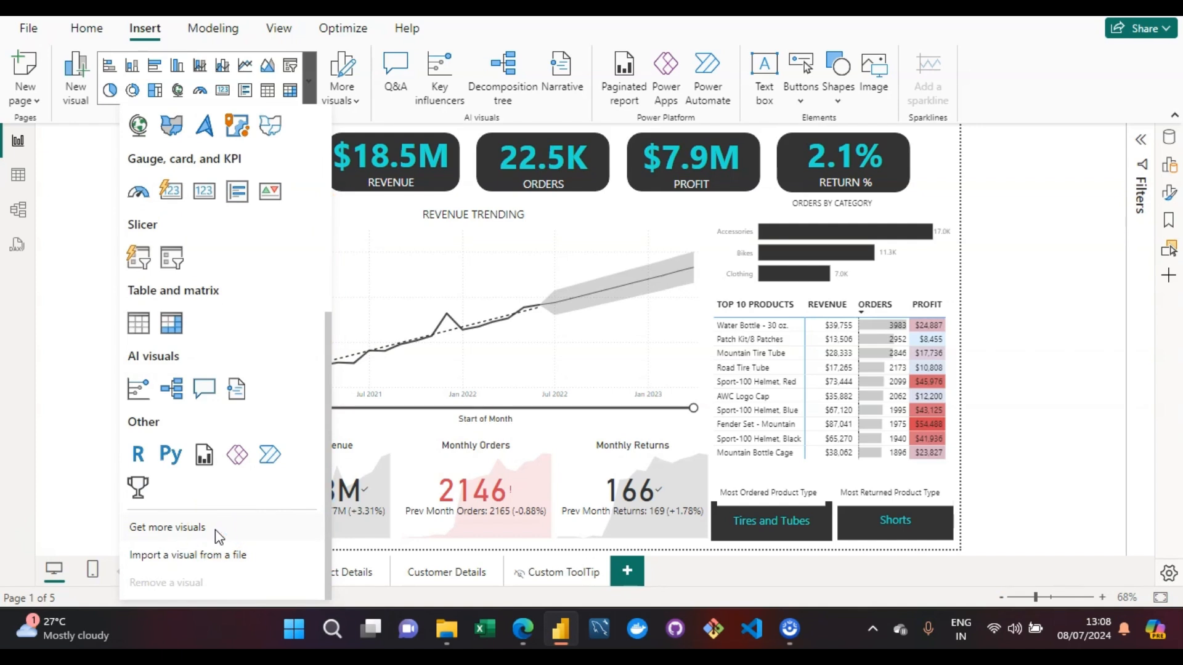
left_click(208, 556)
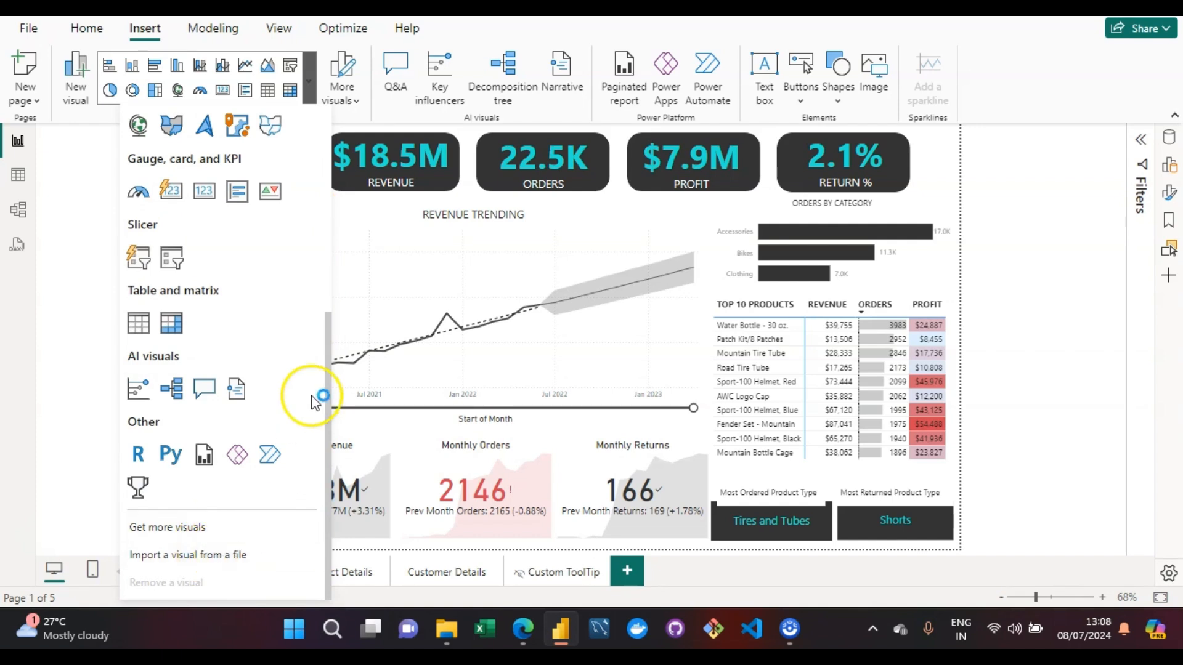
left_click(75, 283)
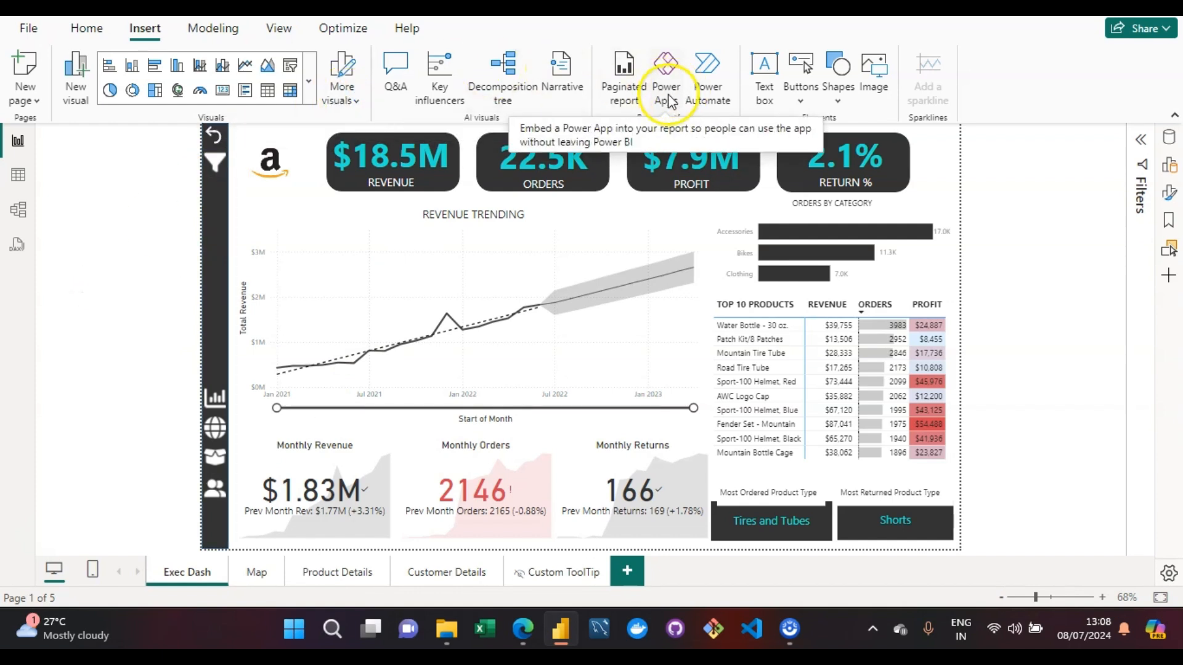
- Insert a Power Apps visual on the Exec Dash page and dismiss its visual suggestions
left_click(709, 140)
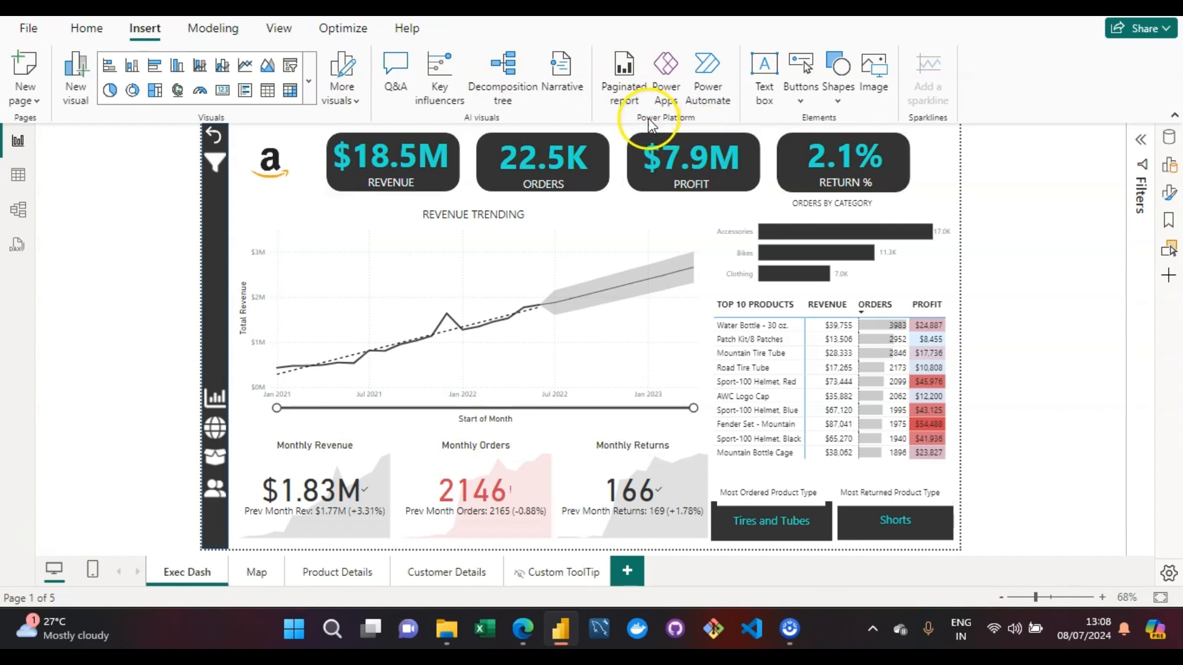
left_click(677, 66)
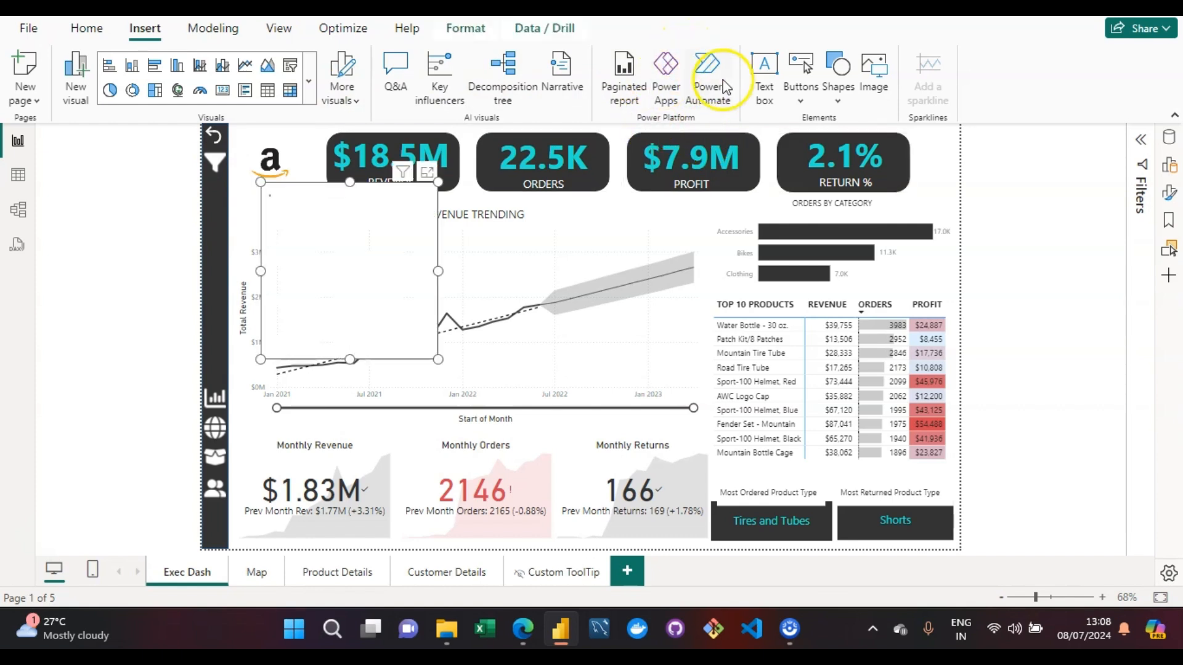
left_click(1052, 161)
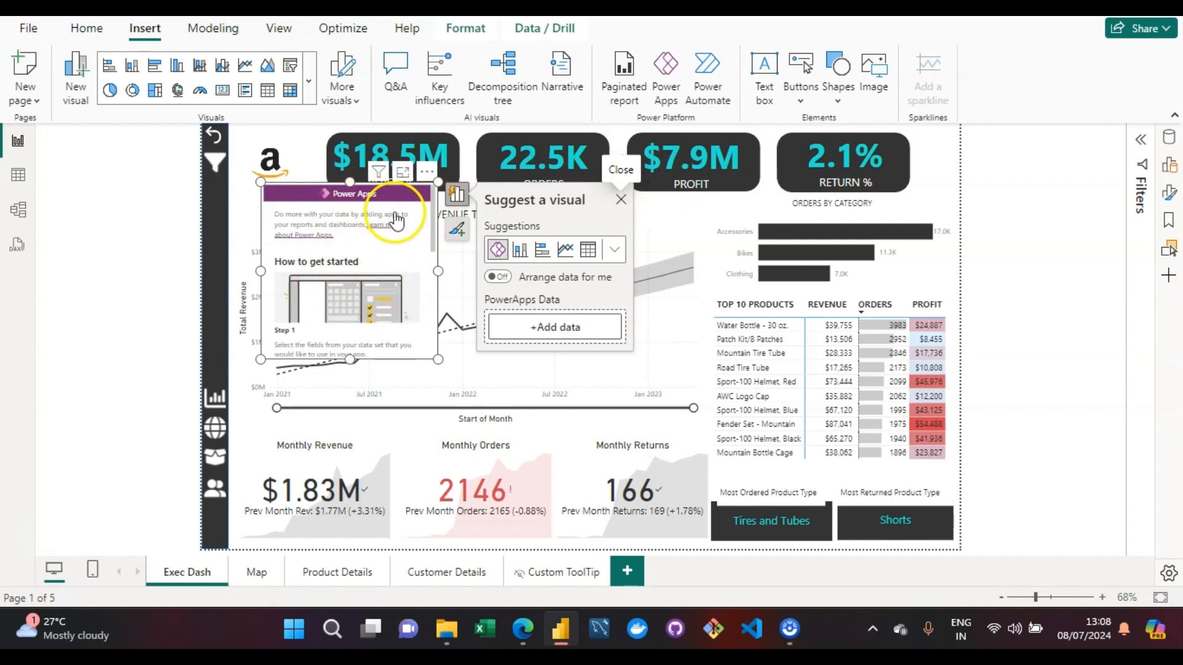
left_click(619, 203)
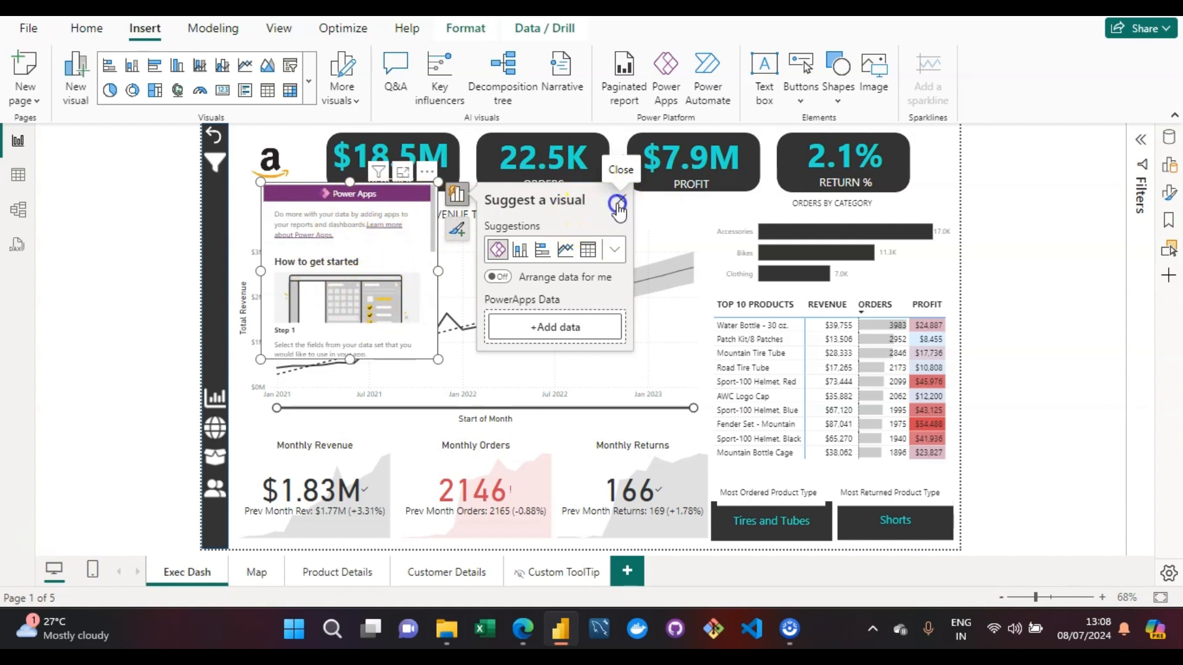
- Remove the Power Apps visual from the Exec Dash page and clear the selection
left_click(403, 206)
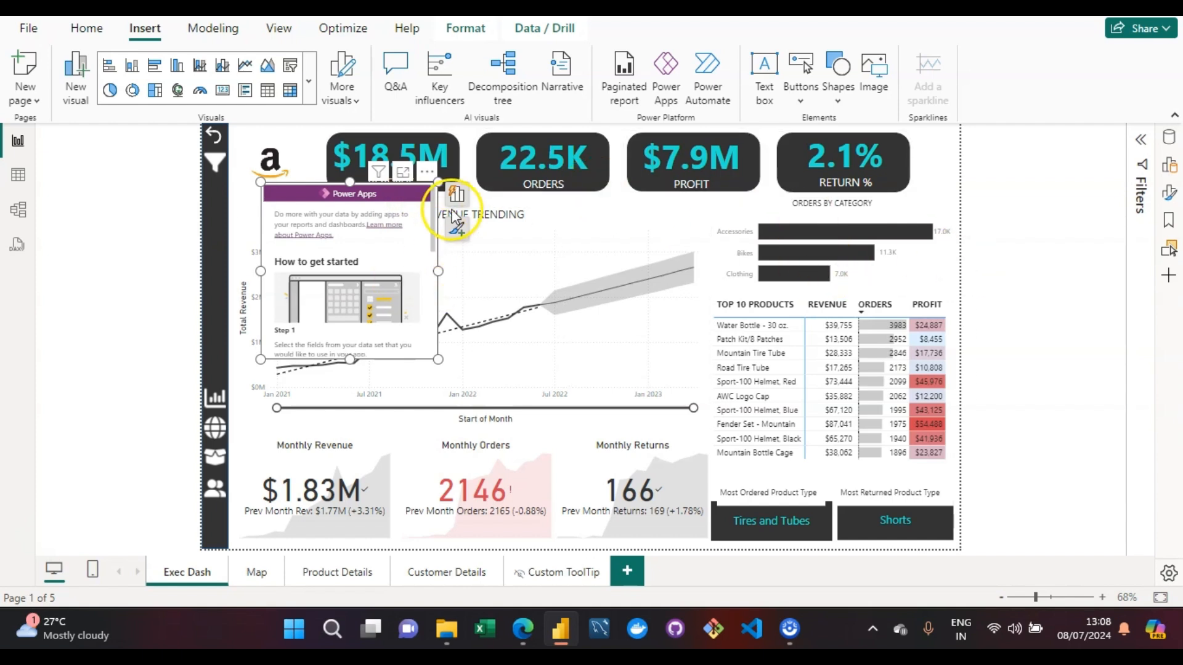
left_click(426, 171)
left_click(484, 232)
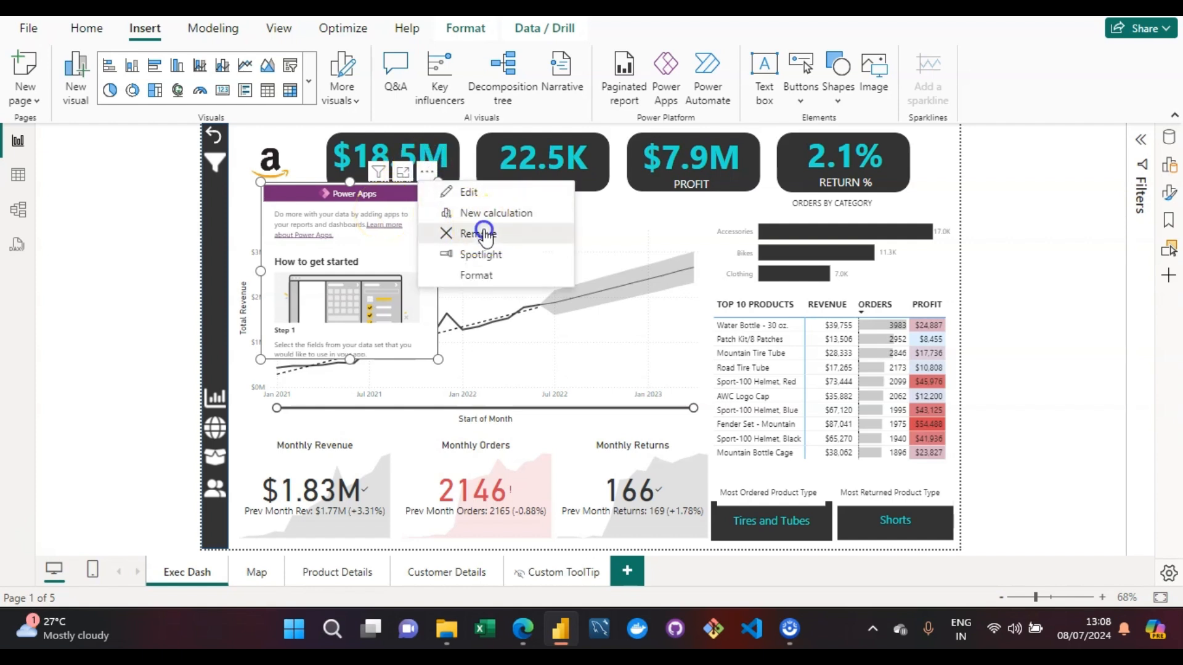
left_click(974, 175)
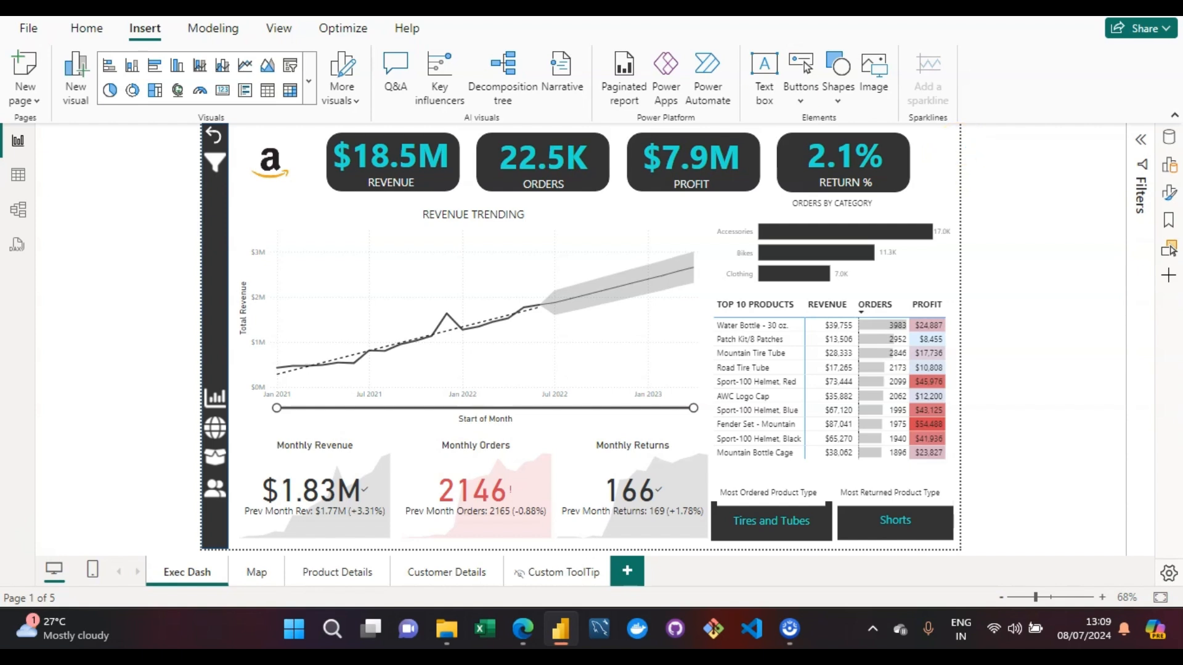
left_click(618, 86)
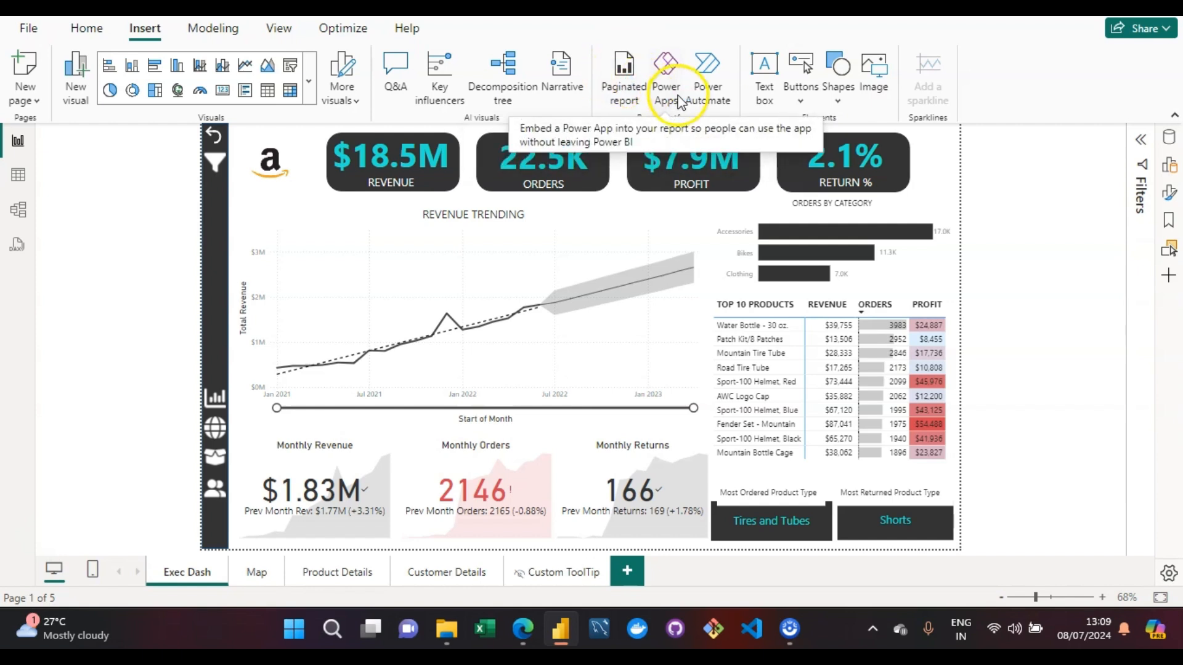
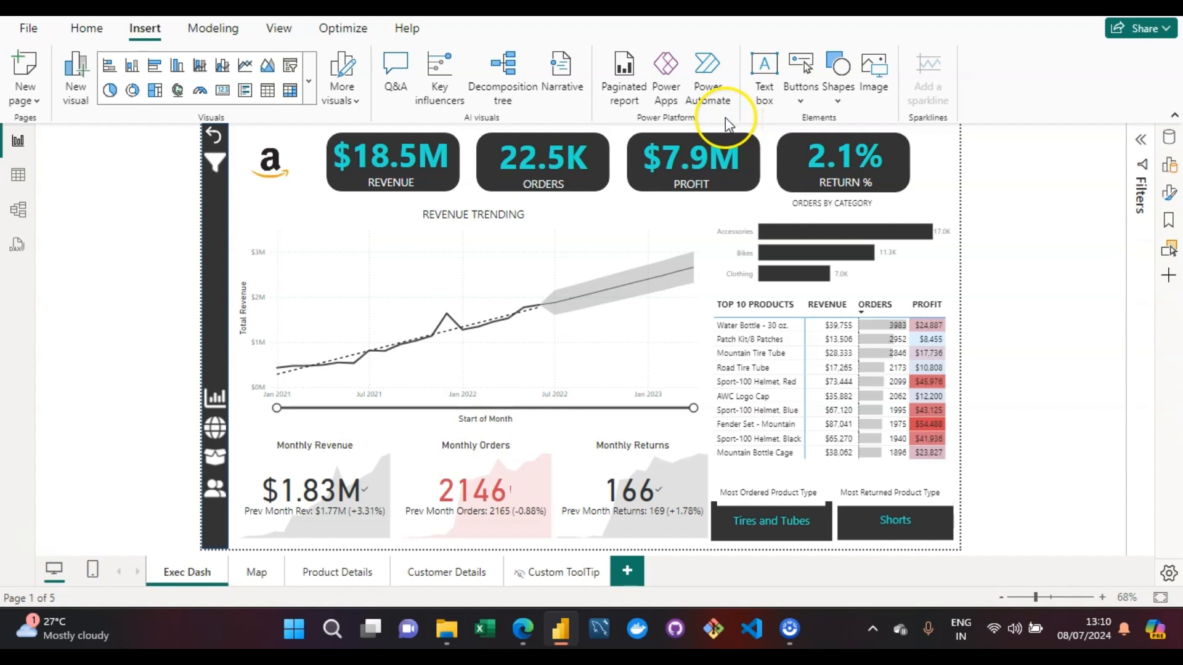
- Open the AppSource gallery of additional Power BI visuals
left_click(357, 106)
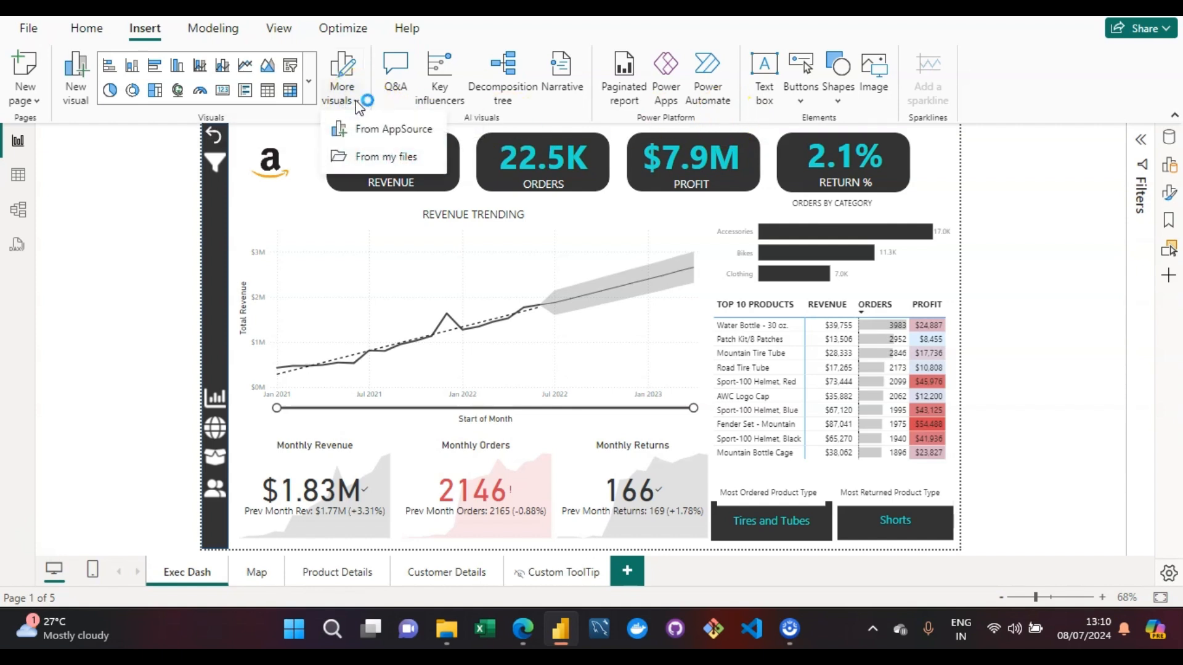
left_click(380, 154)
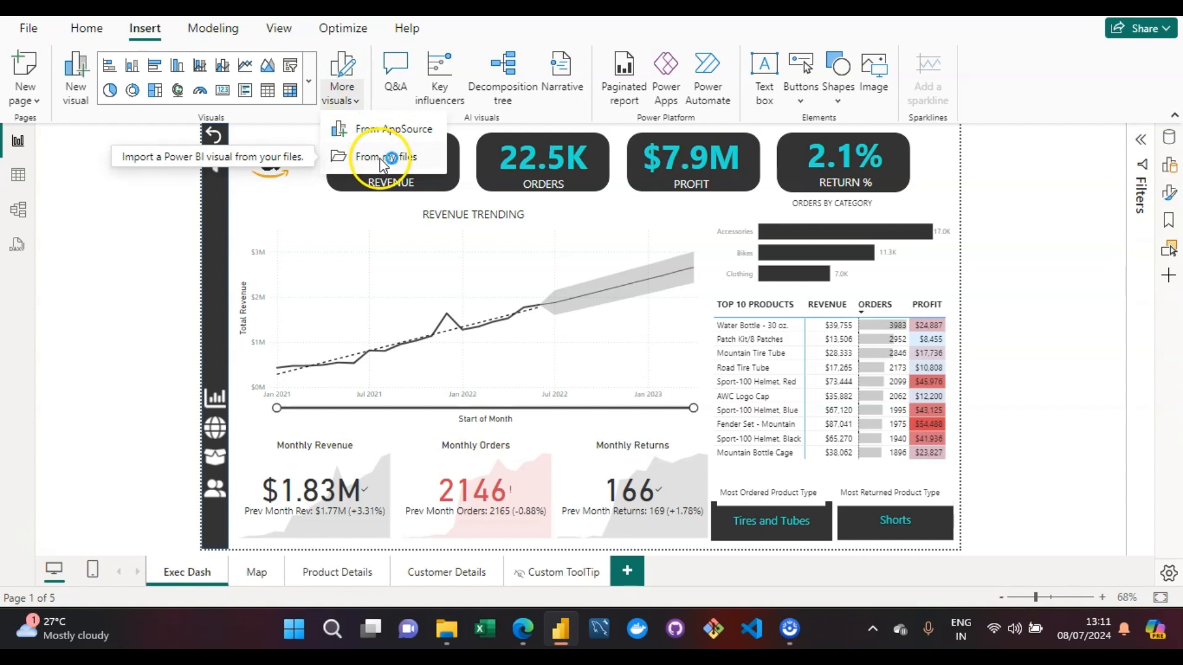
left_click(387, 157)
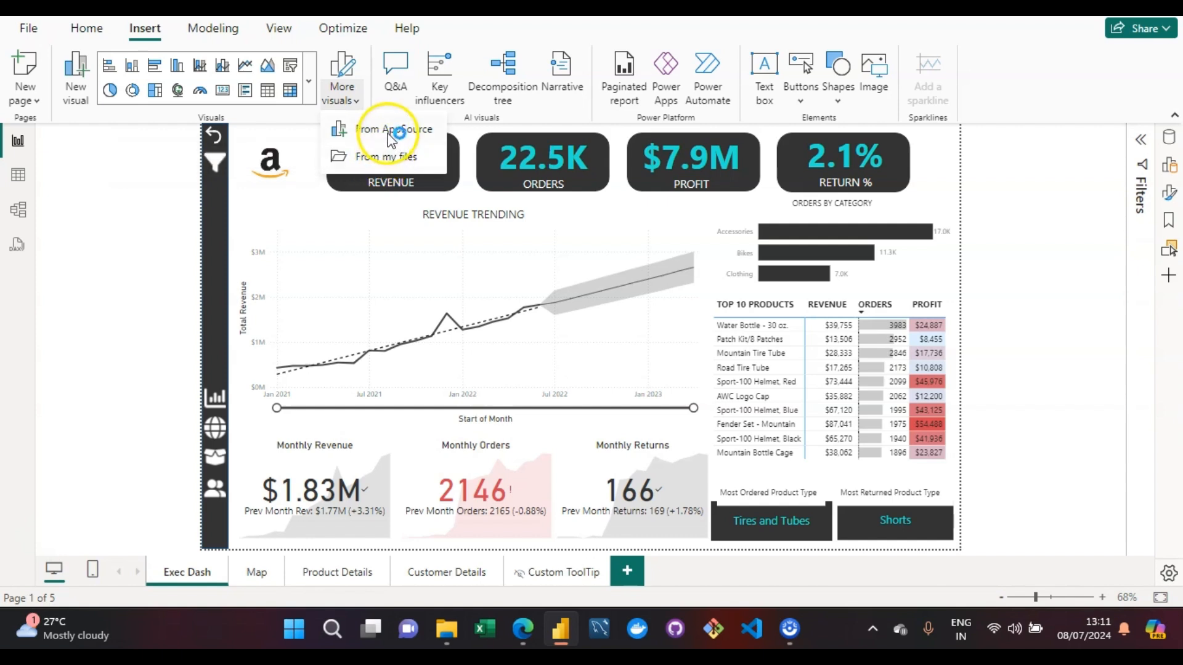
left_click(386, 133)
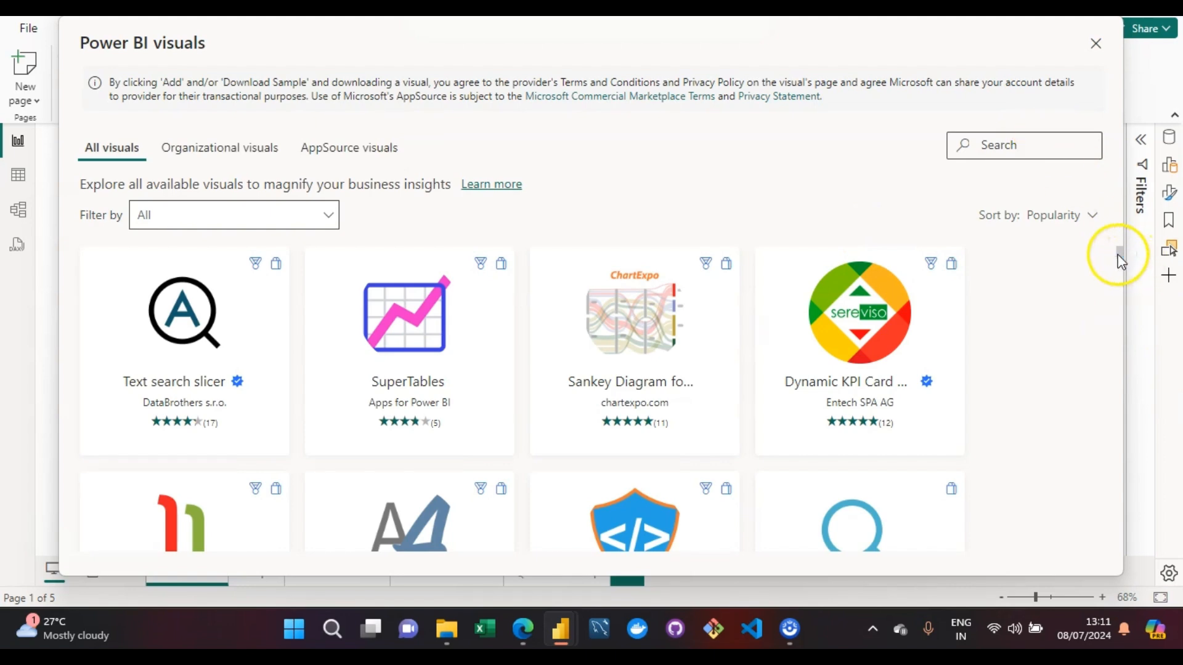
- Examine the range of visuals offered in the complete visuals list and return to its beginning
left_click_drag(1119, 253, 1118, 308)
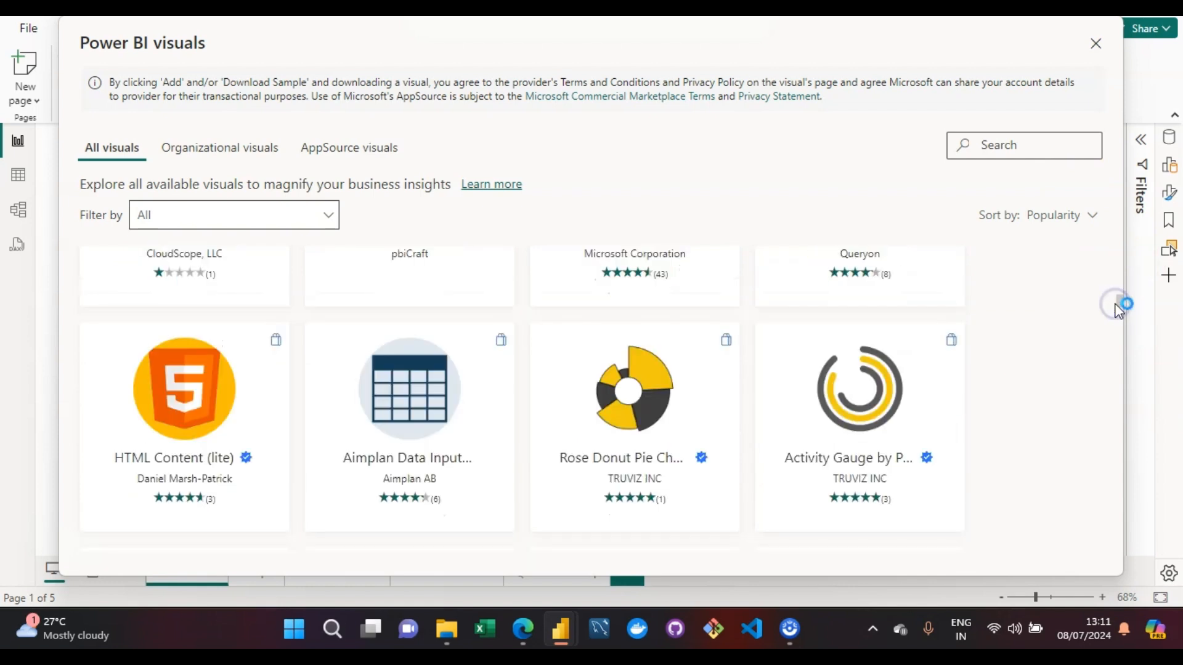
left_click(1119, 304)
left_click_drag(1122, 301, 1120, 305)
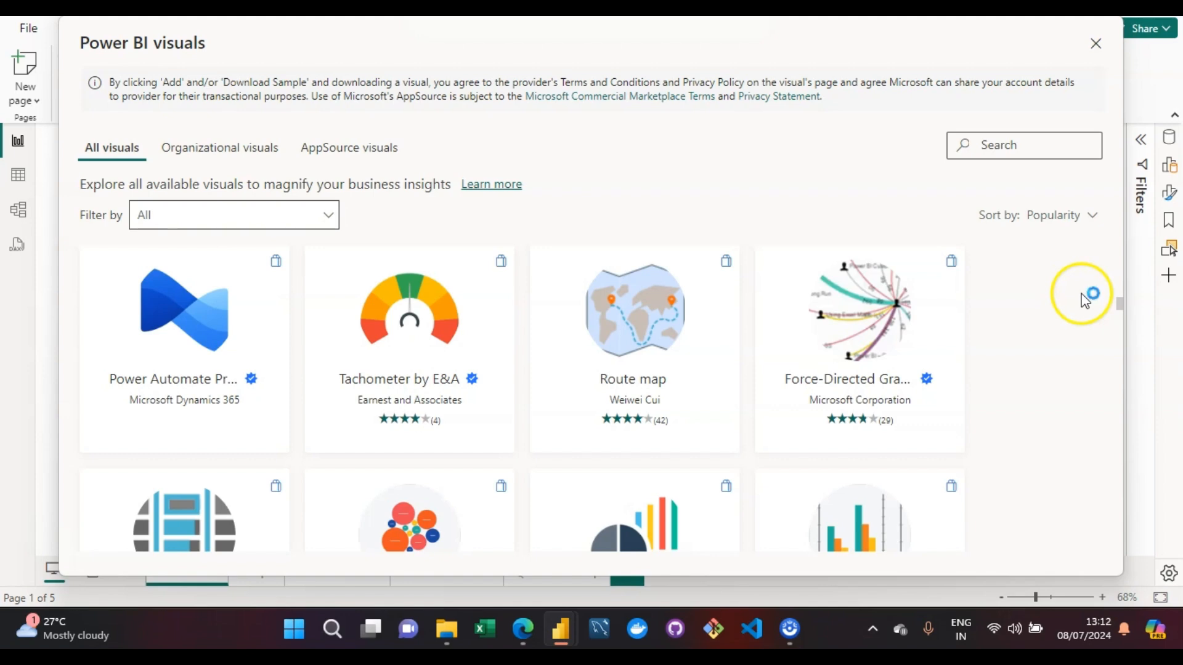
scroll(1122, 288, "down", 10)
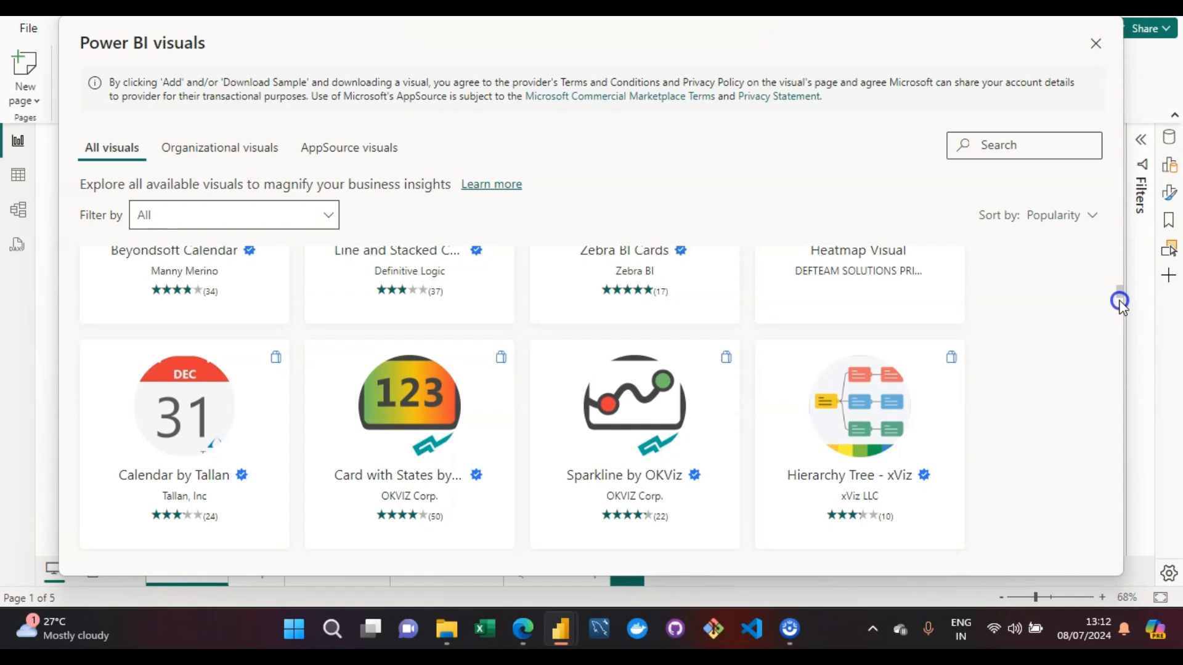
scroll(1121, 302, "down", 10)
scroll(1119, 308, "down", 10)
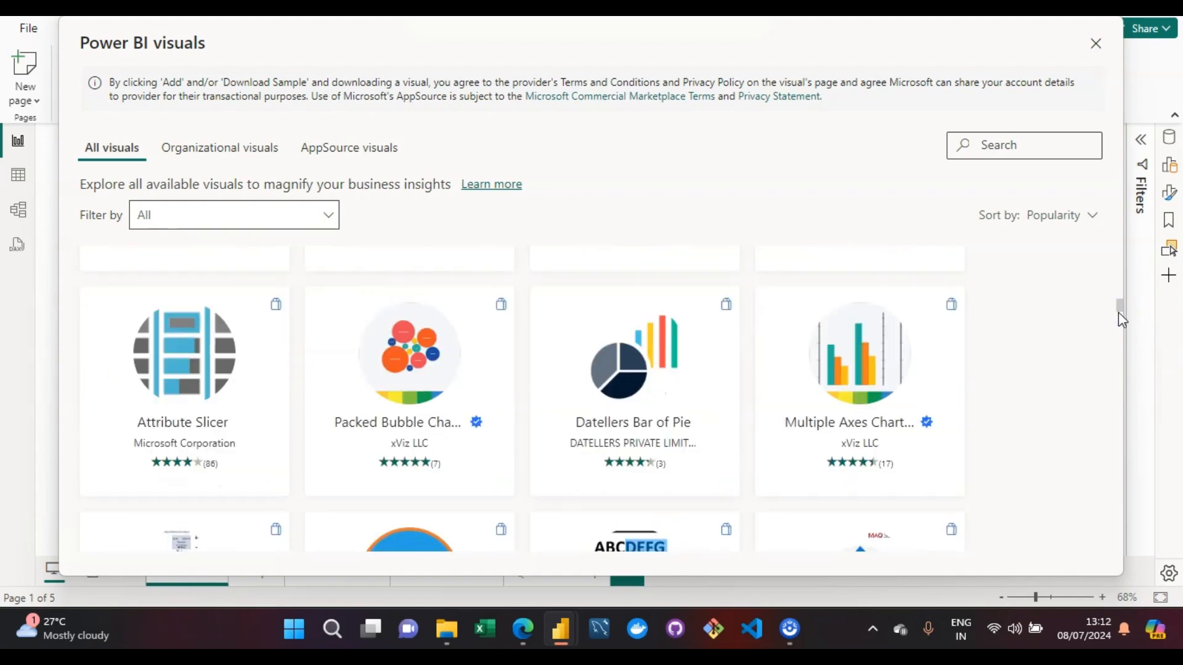
scroll(1121, 295, "up", 2)
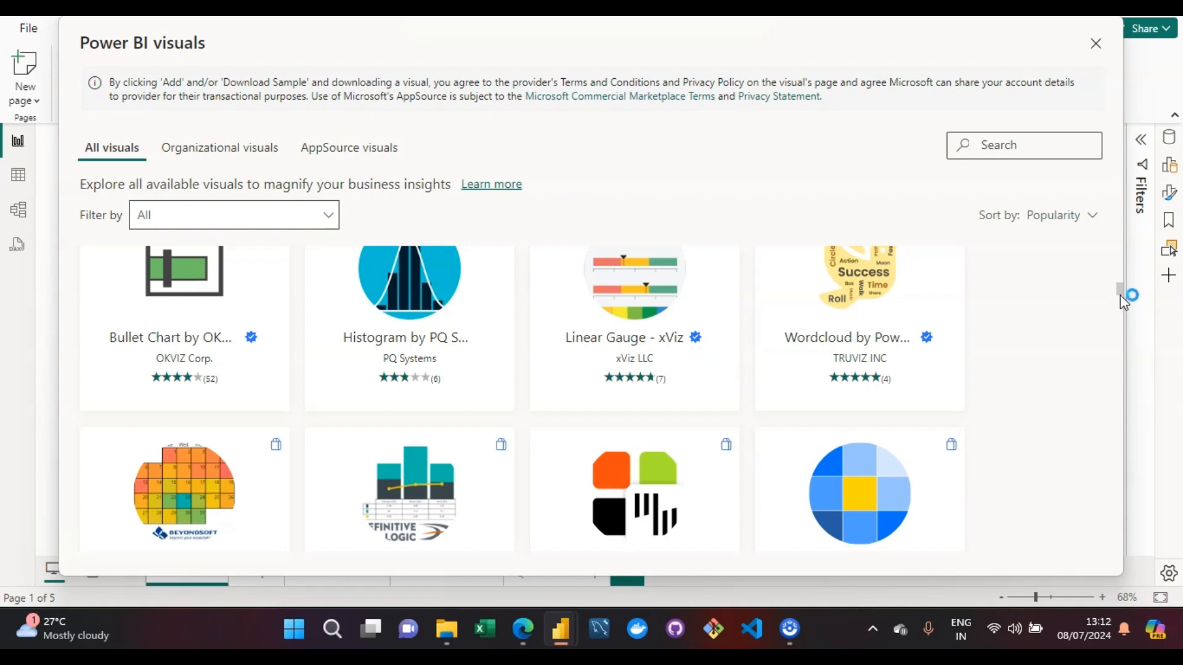
left_click_drag(1120, 294, 1121, 192)
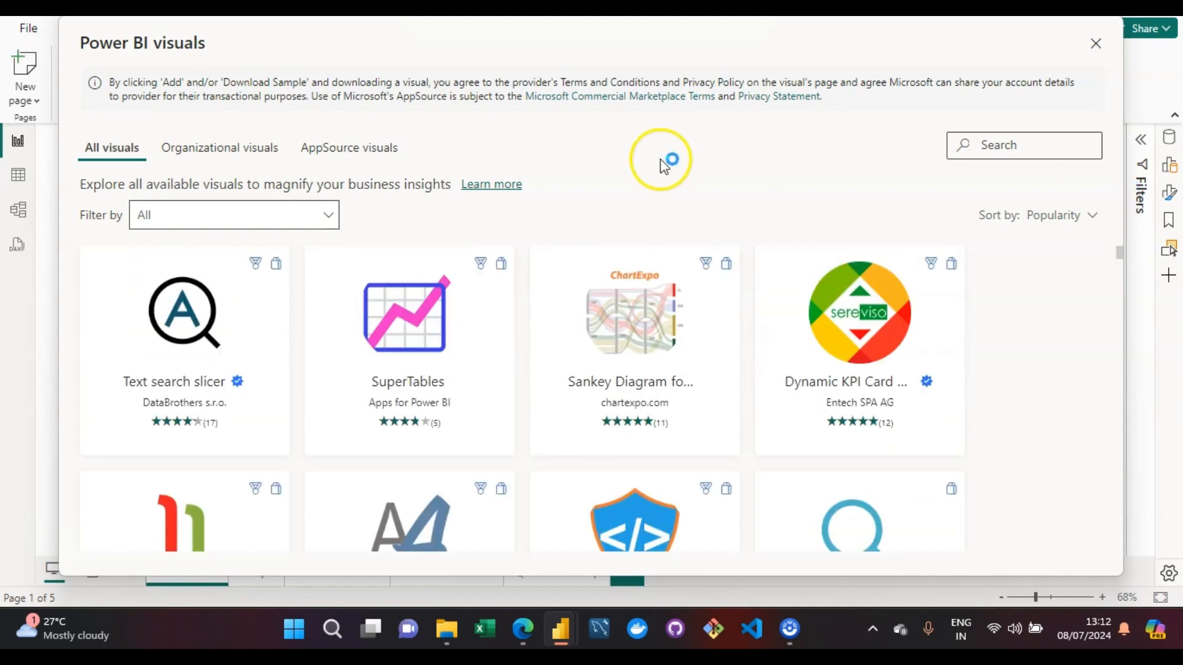
- Examine the organizational visuals and the AppSource visuals, including the Simple Image entry
left_click(253, 153)
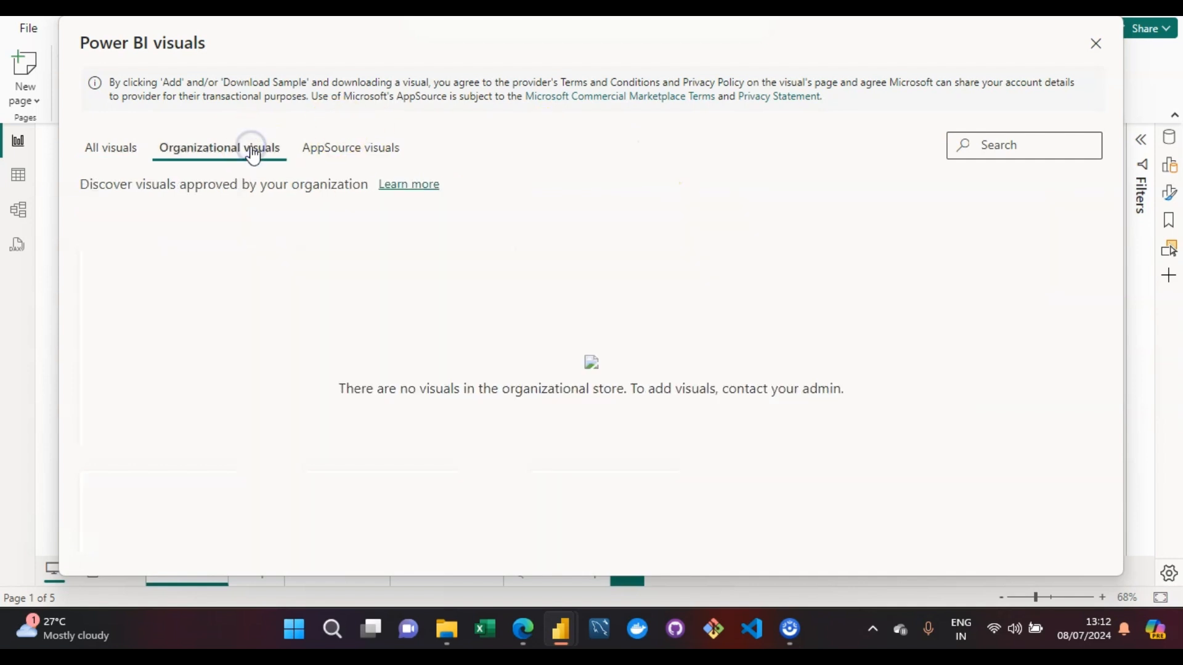
left_click(356, 159)
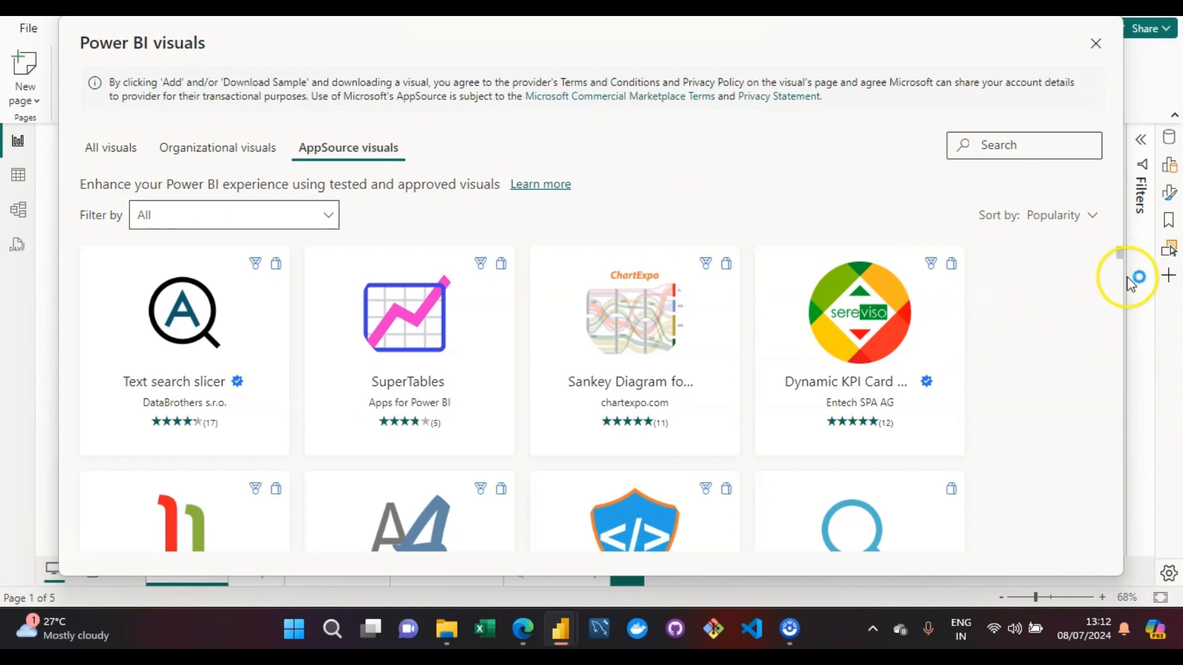
scroll(1121, 275, "down", 9)
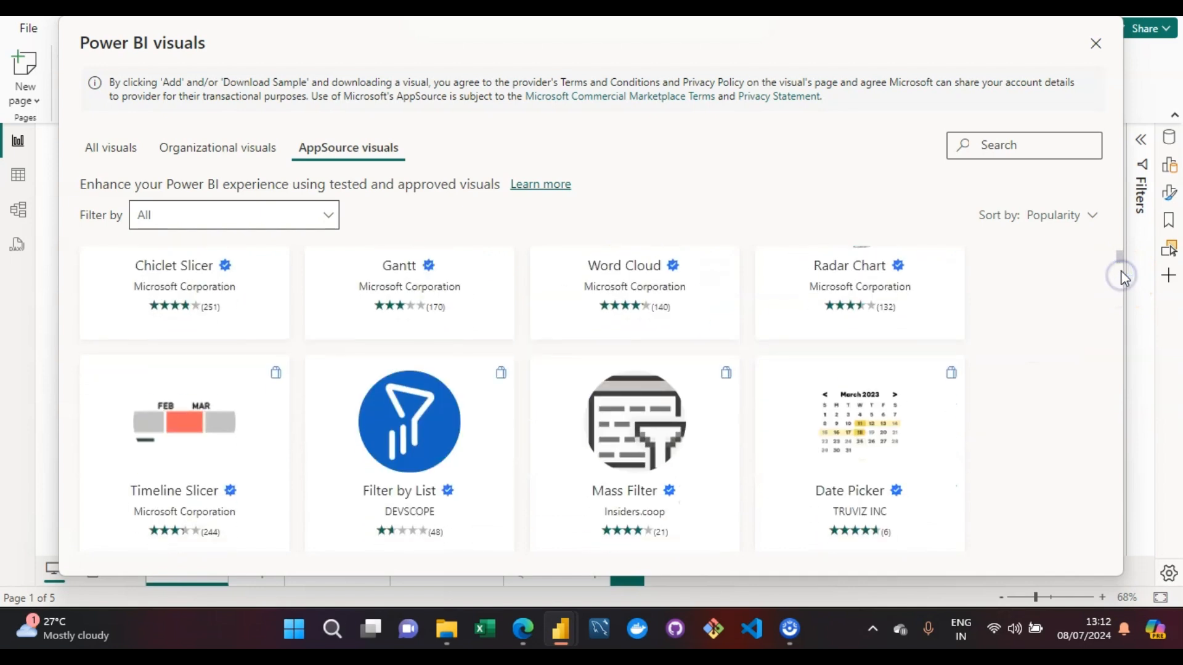
scroll(1122, 256, "up", 5)
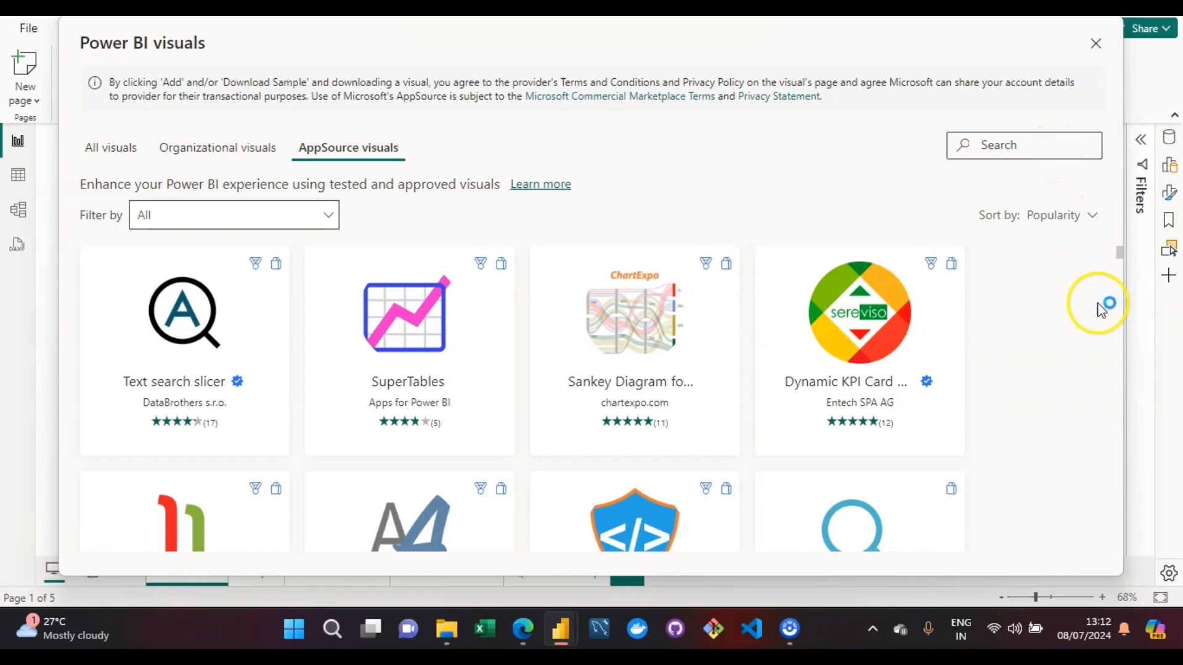
scroll(1122, 294, "down", 4)
scroll(1121, 292, "down", 6)
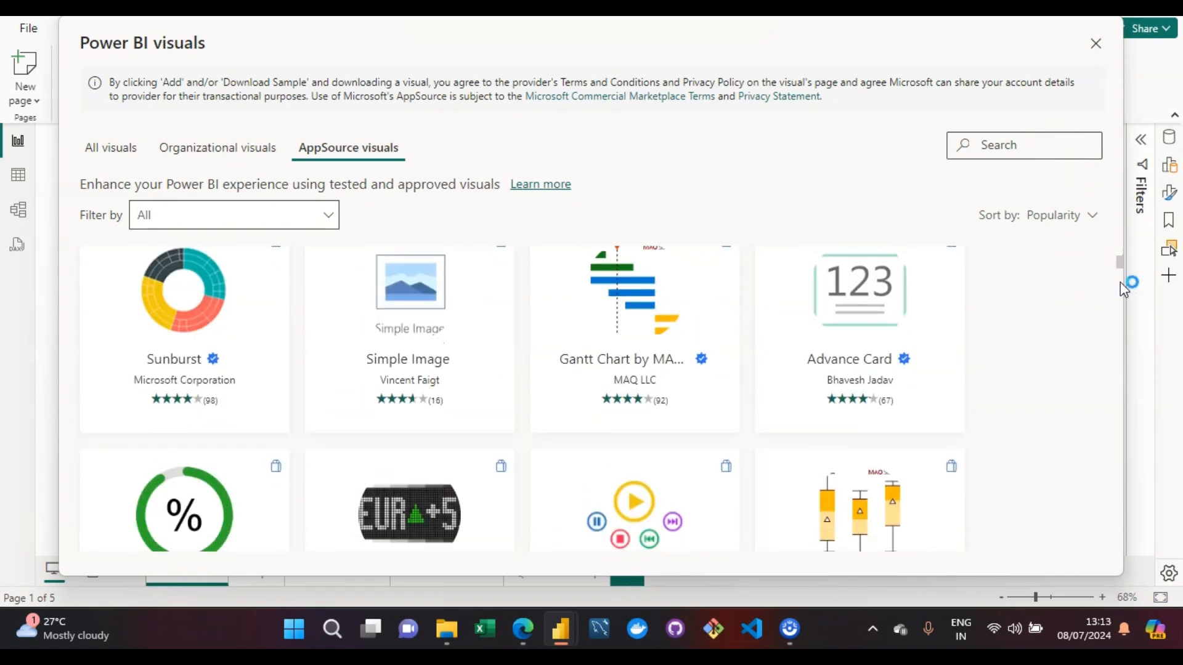
left_click(449, 302)
left_click_drag(1121, 261, 1121, 246)
- Search the AppSource visuals for "anima" and look through the matching visuals
left_click(1000, 143)
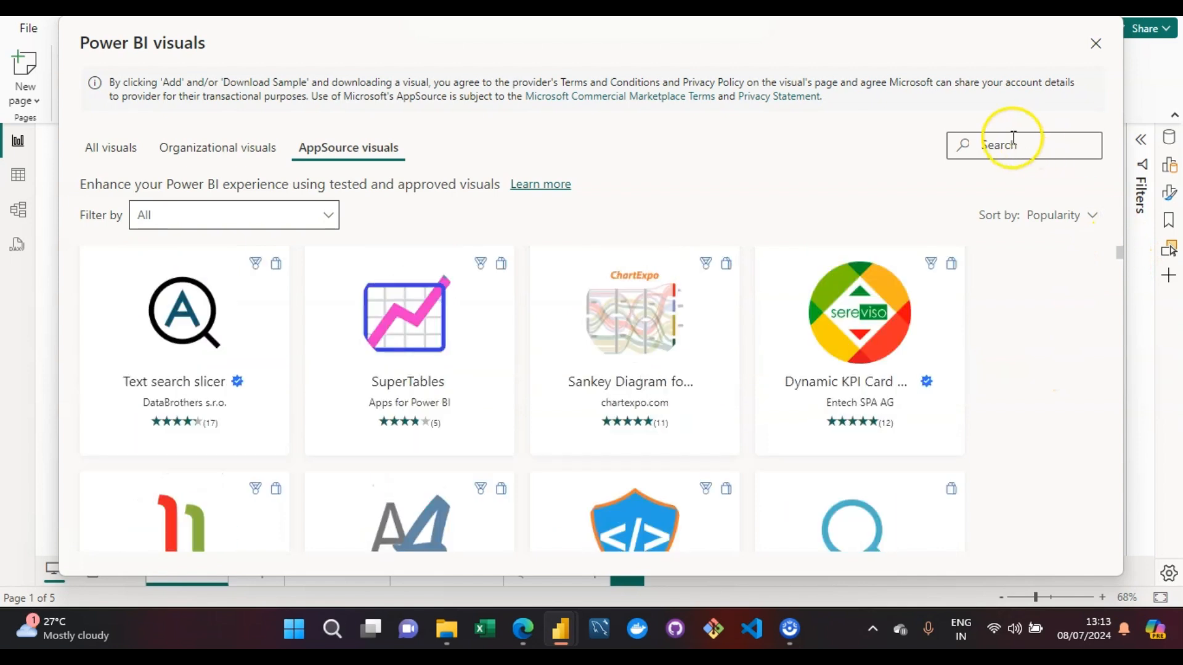
type("zn")
key("BackSpace")
key("BackSpace")
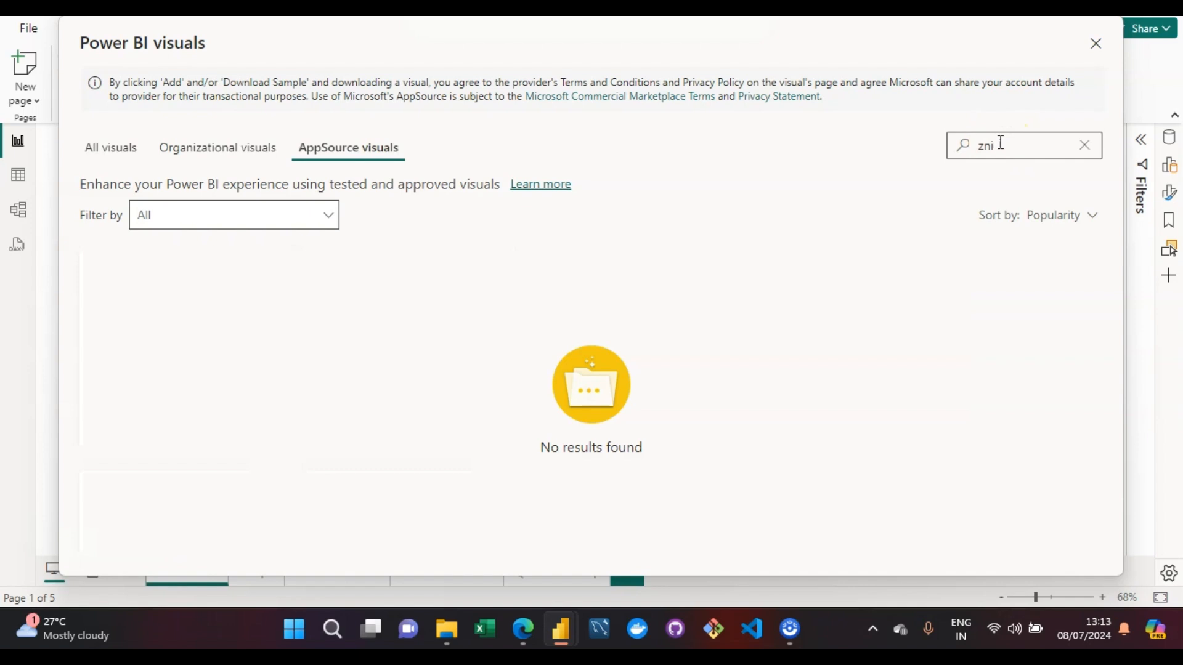
type("anima")
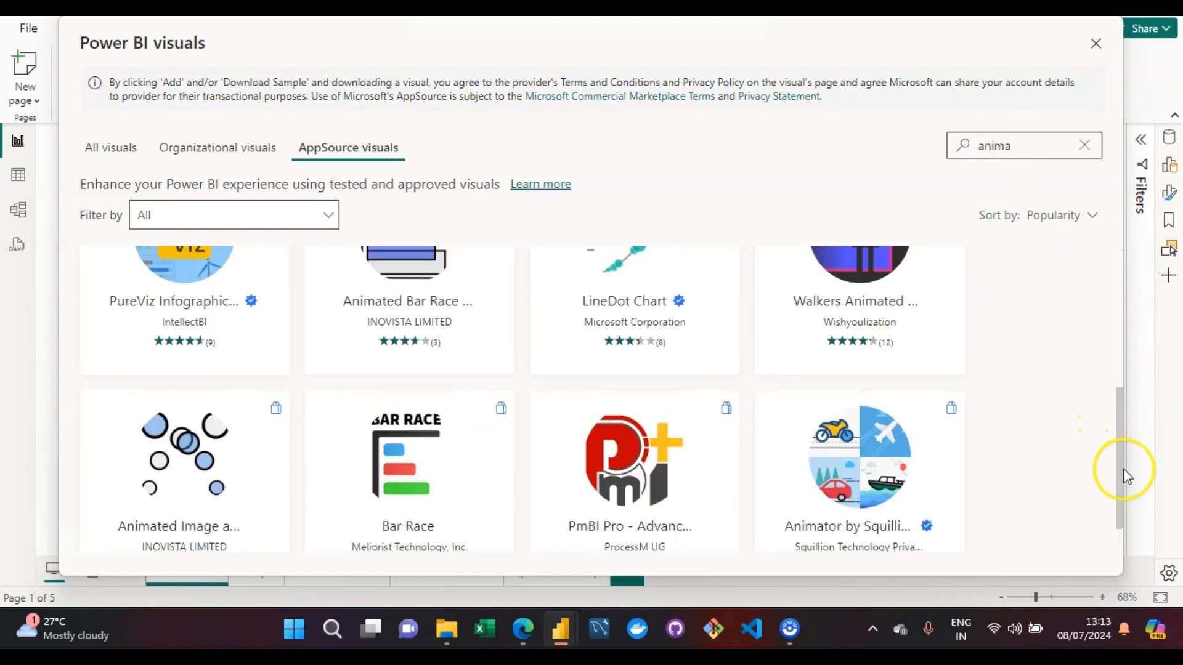
left_click_drag(1122, 425, 1128, 232)
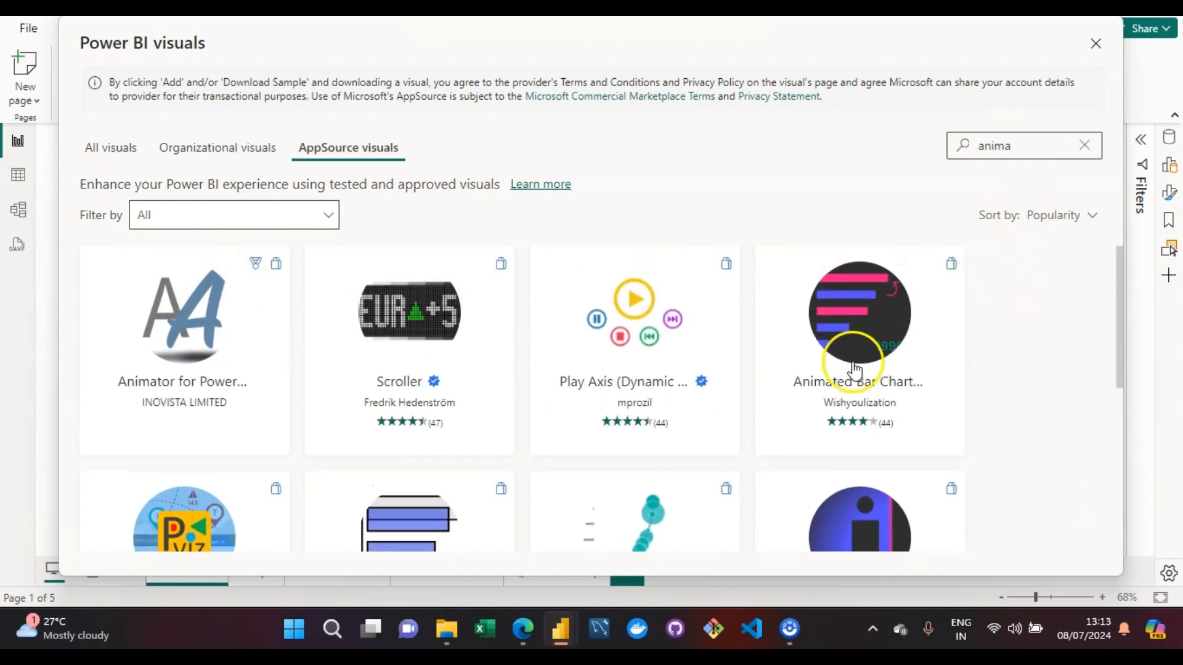
- Add the Animated Bar Chart Race visual by Wishyoulization to the report and dismiss the import message
mouse_move(855, 370)
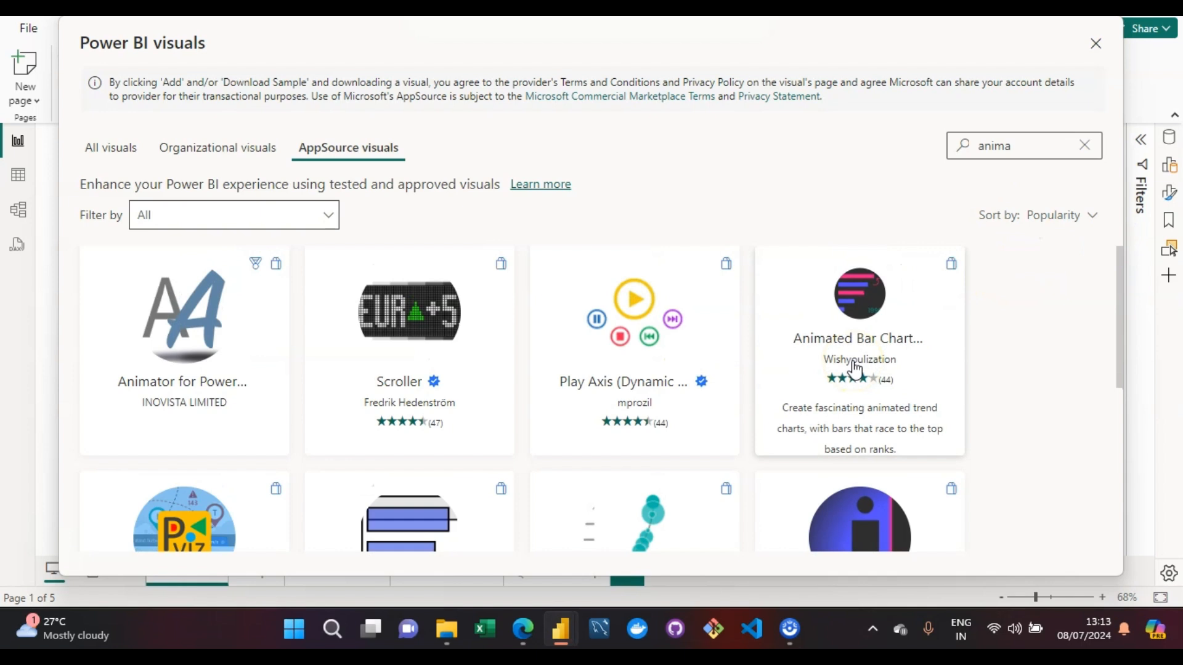
left_click(859, 338)
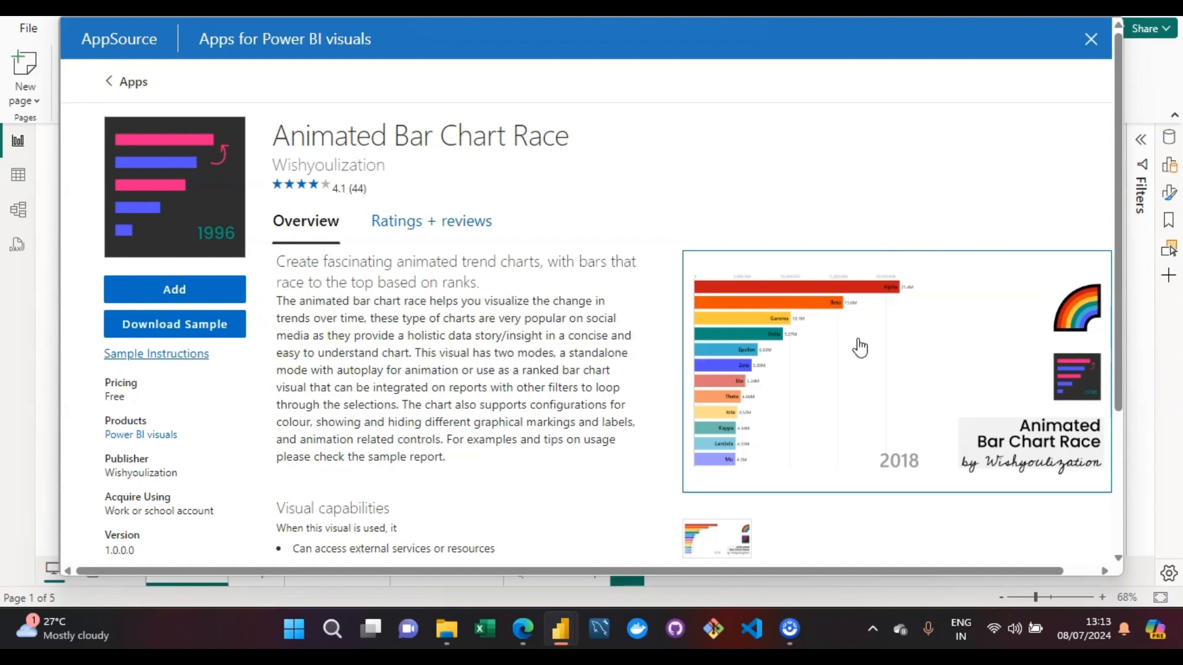
left_click(860, 362)
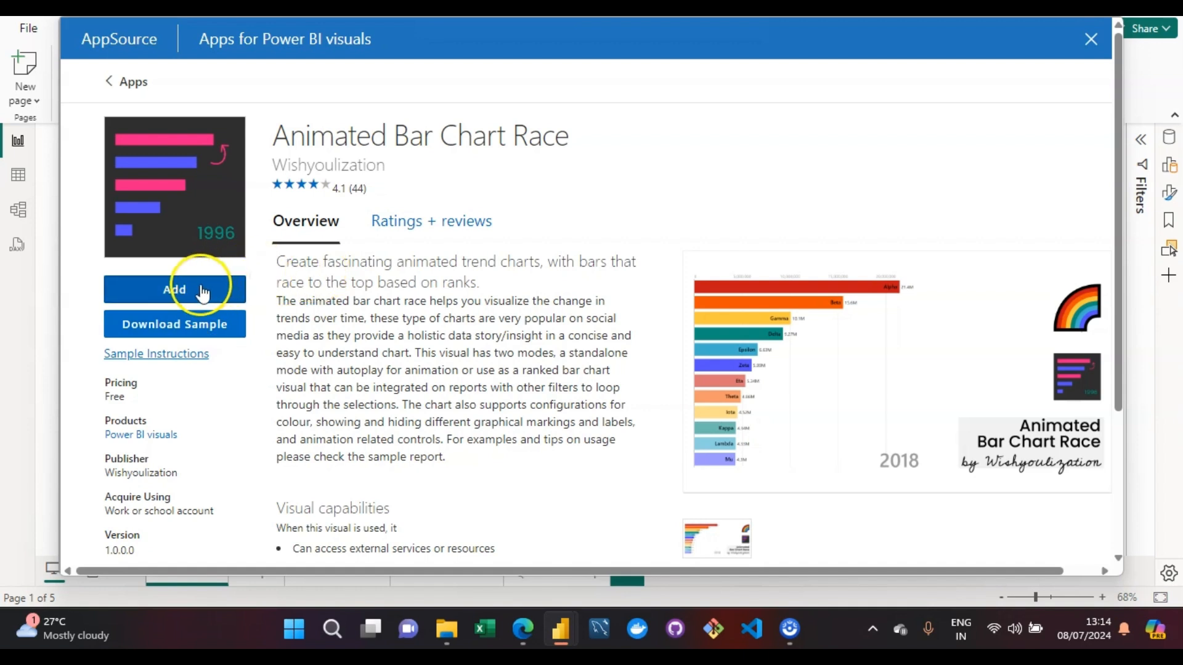
left_click(183, 293)
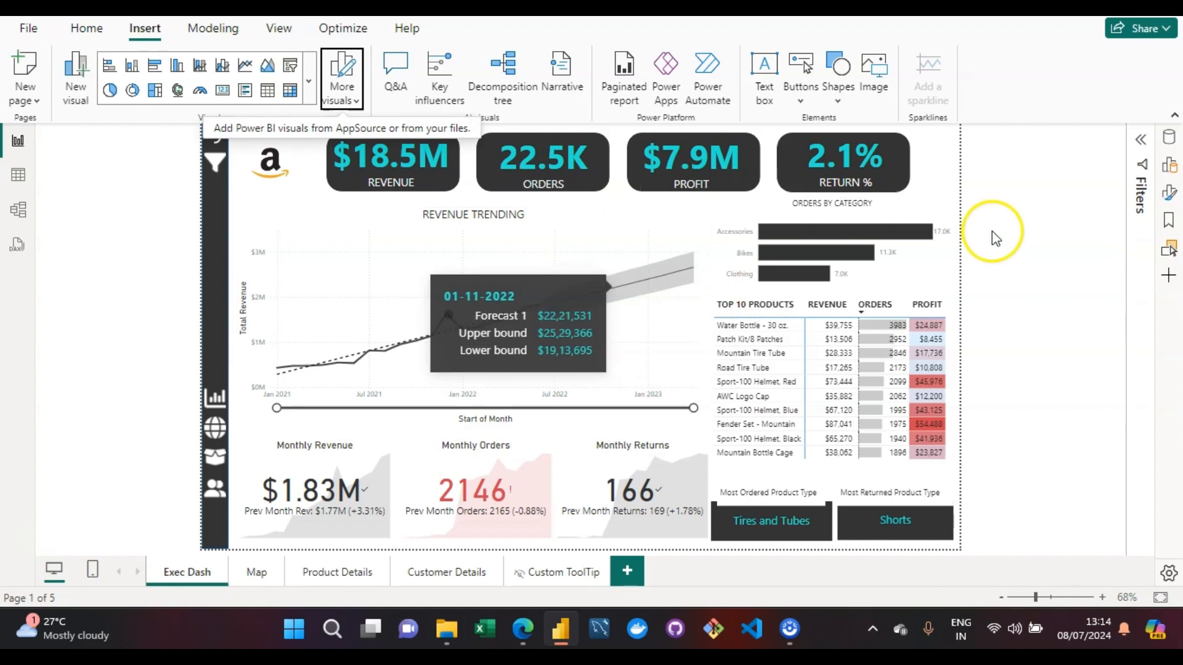
left_click(618, 579)
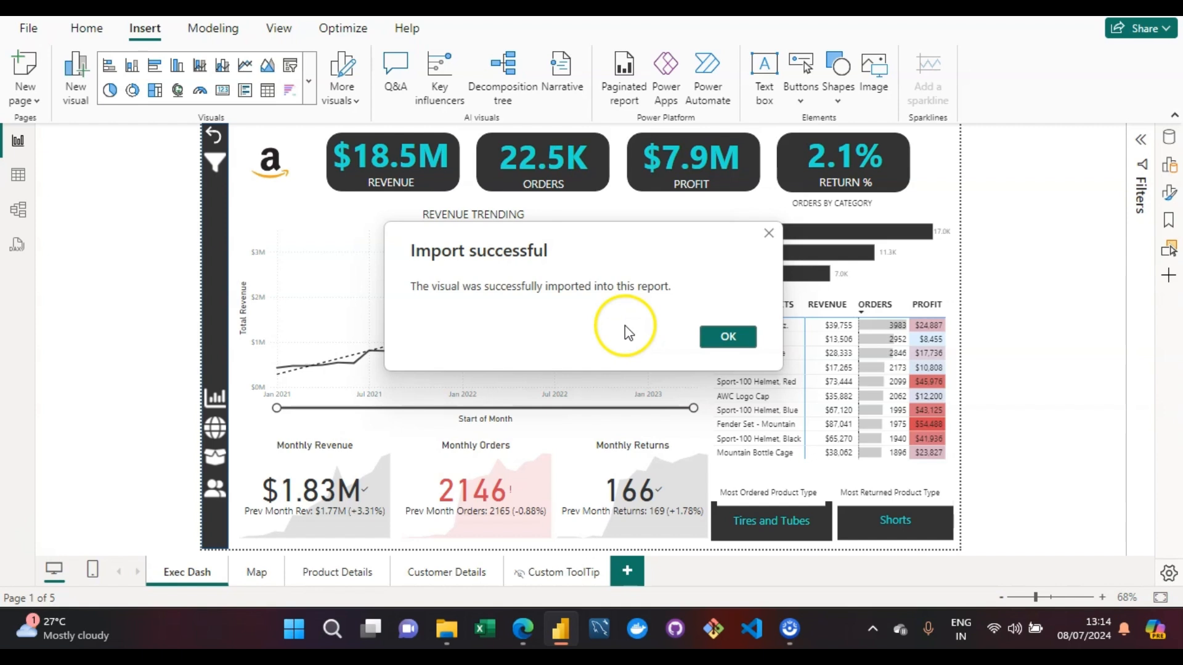
left_click(728, 337)
left_click(954, 163)
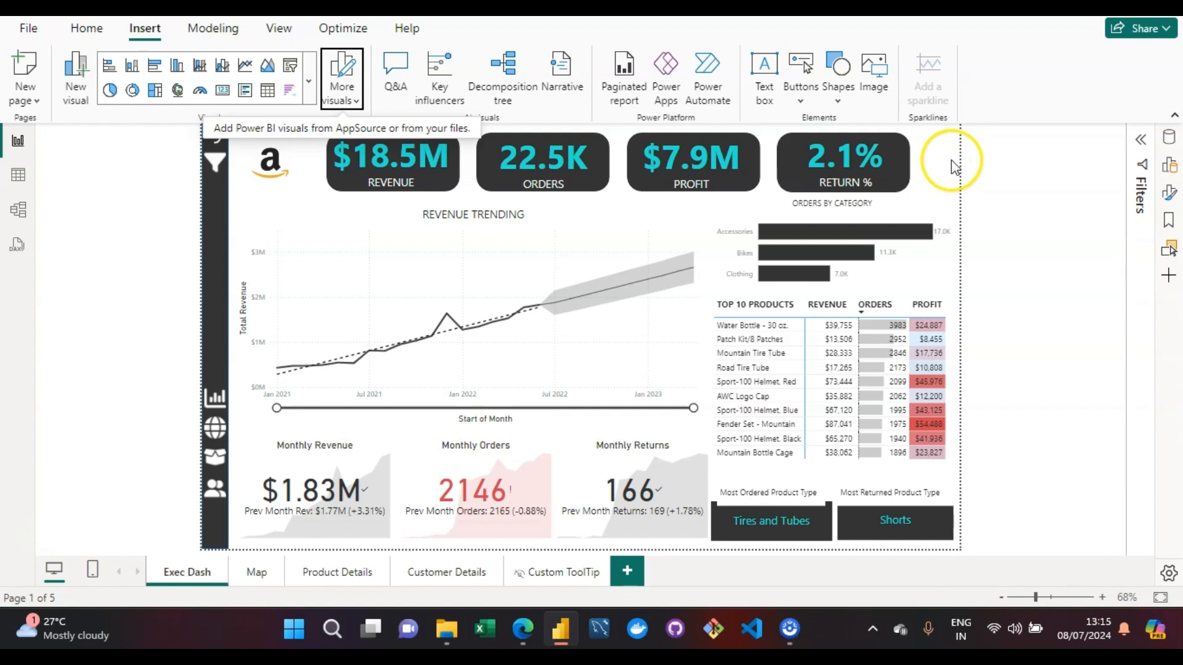
- Insert the Animated Bar Chart Race visual on a new report page and enlarge it to cover most of the canvas
left_click(626, 577)
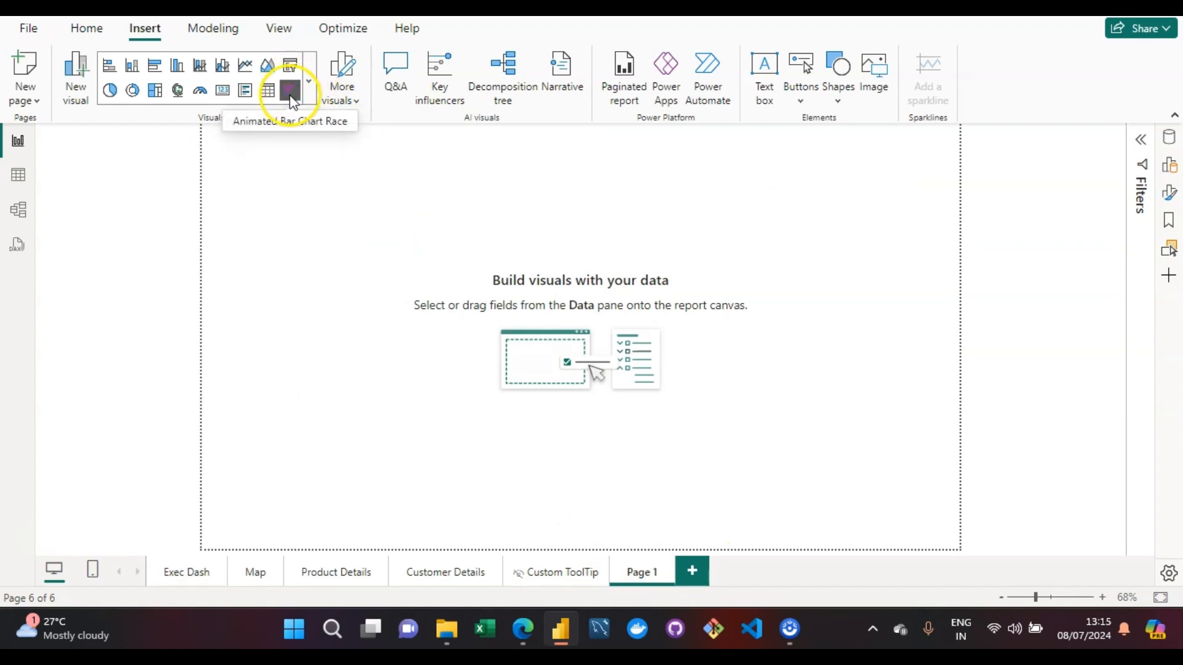
left_click(307, 81)
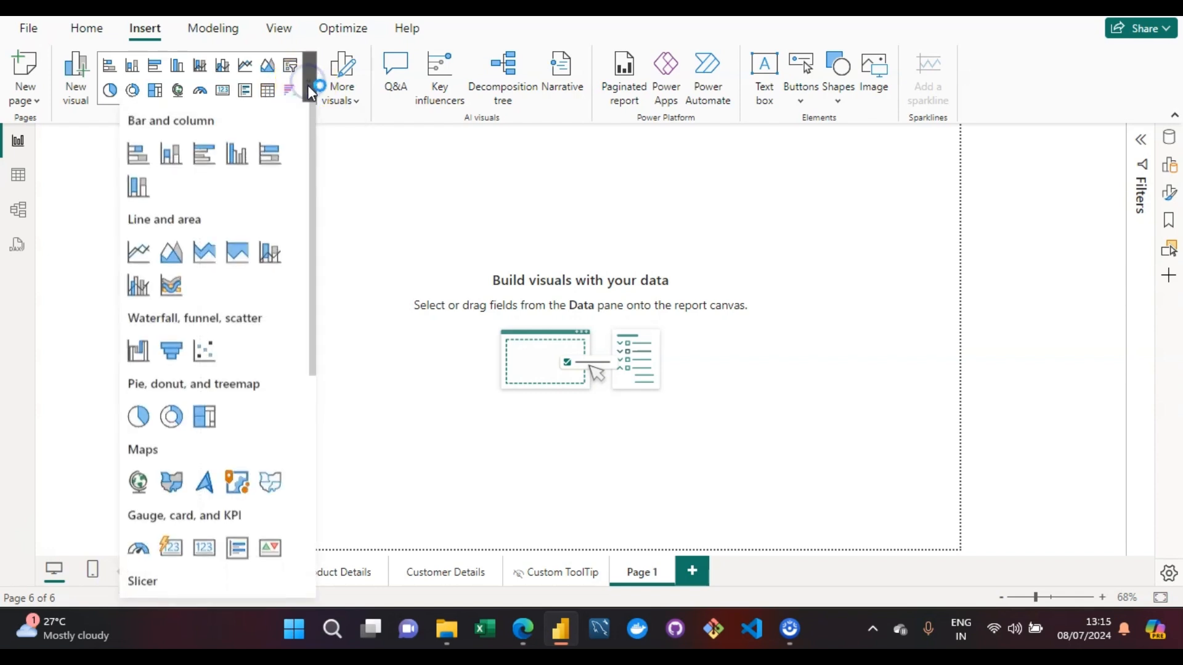
left_click_drag(311, 339, 293, 633)
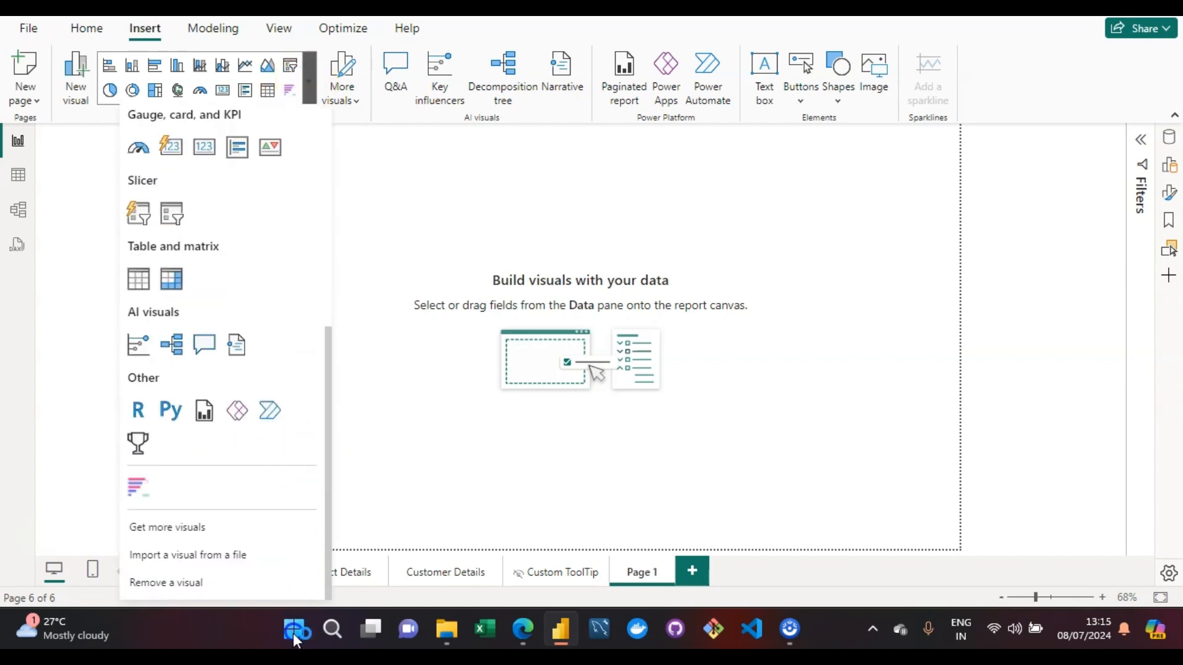
left_click(138, 493)
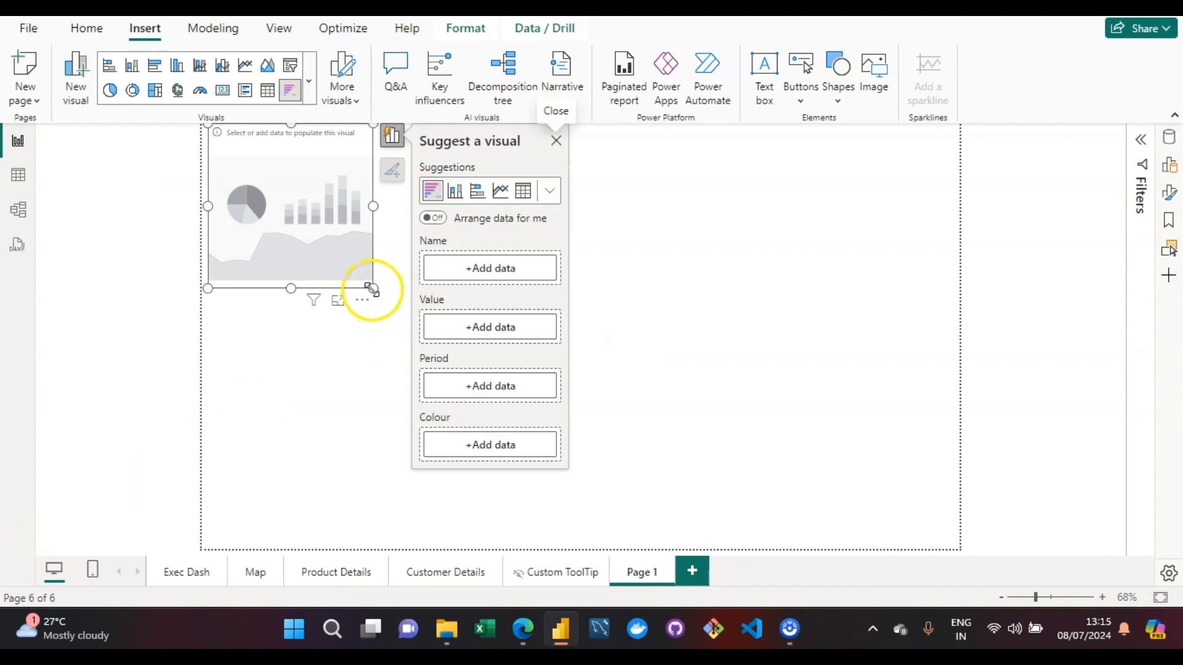
left_click_drag(372, 288, 866, 476)
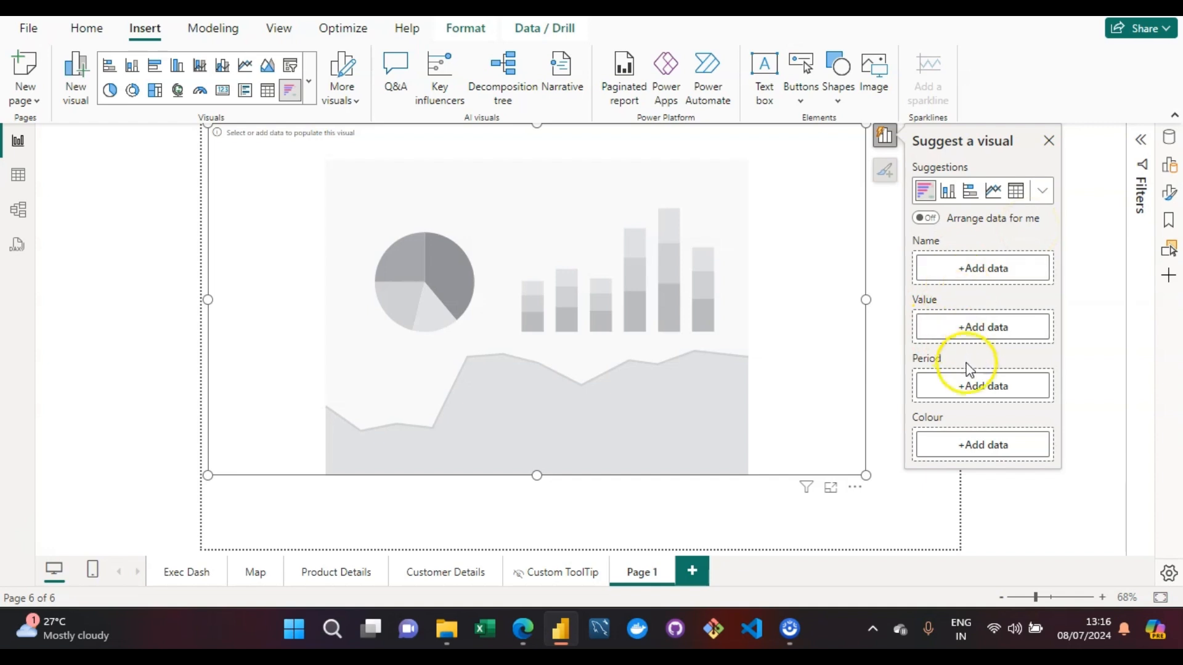
- Assign SubcategoryName from the Product Subcategories Lookup table to the bar chart race visual's Name field
left_click(974, 388)
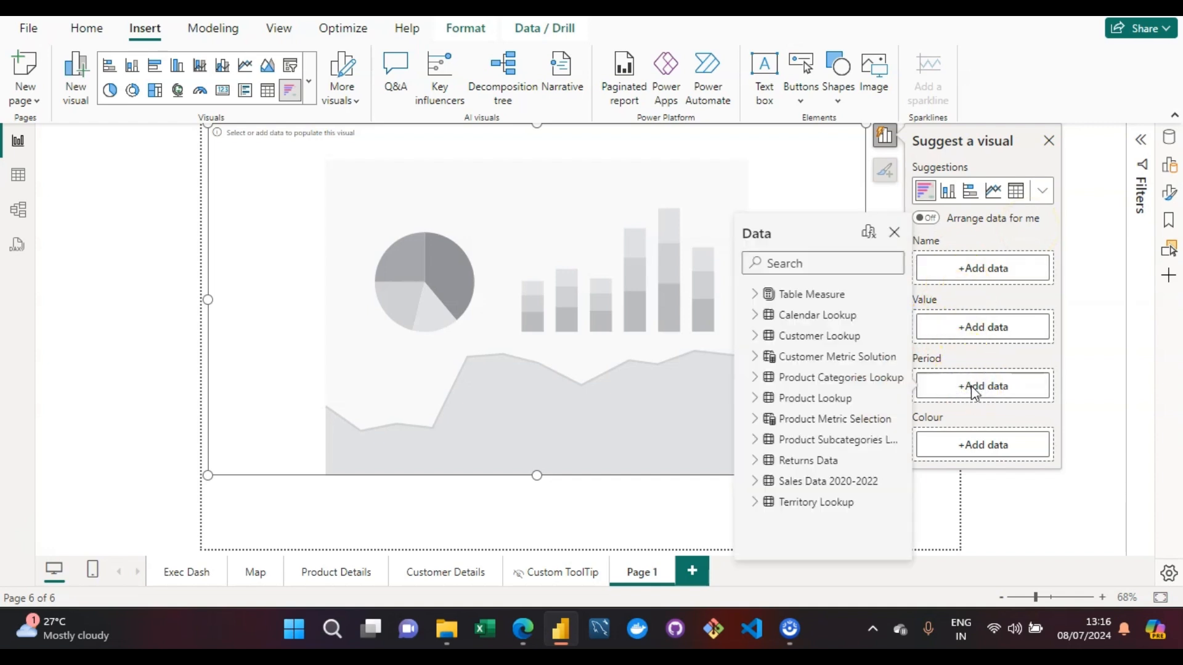
left_click(961, 269)
left_click(970, 270)
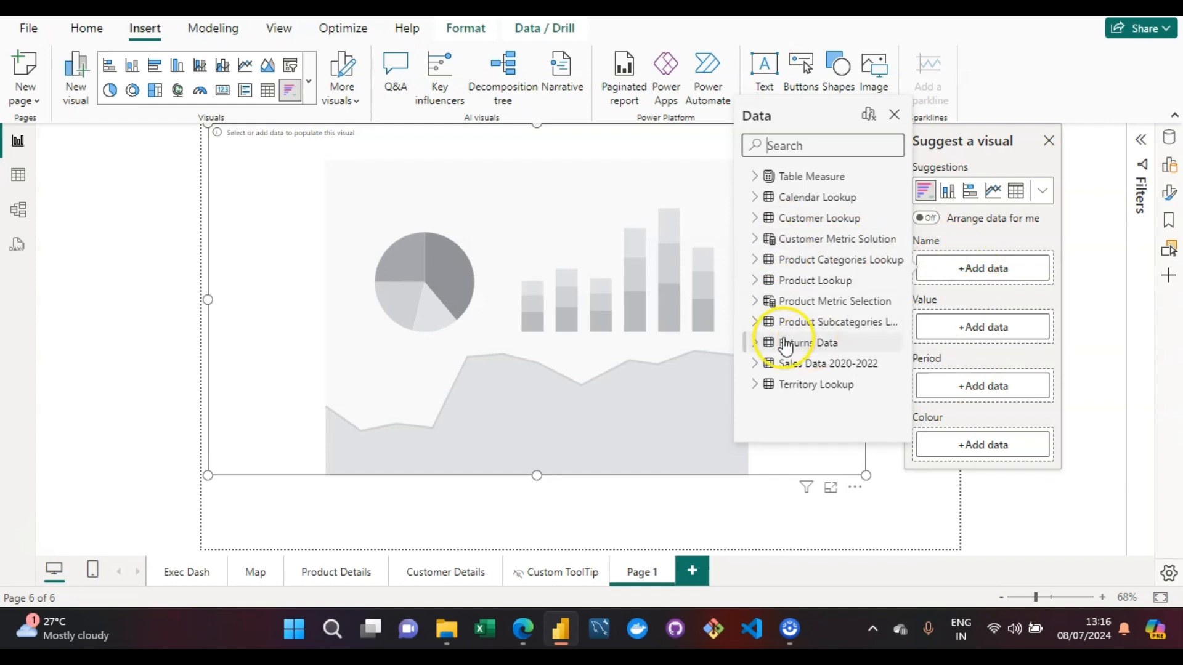
left_click(757, 324)
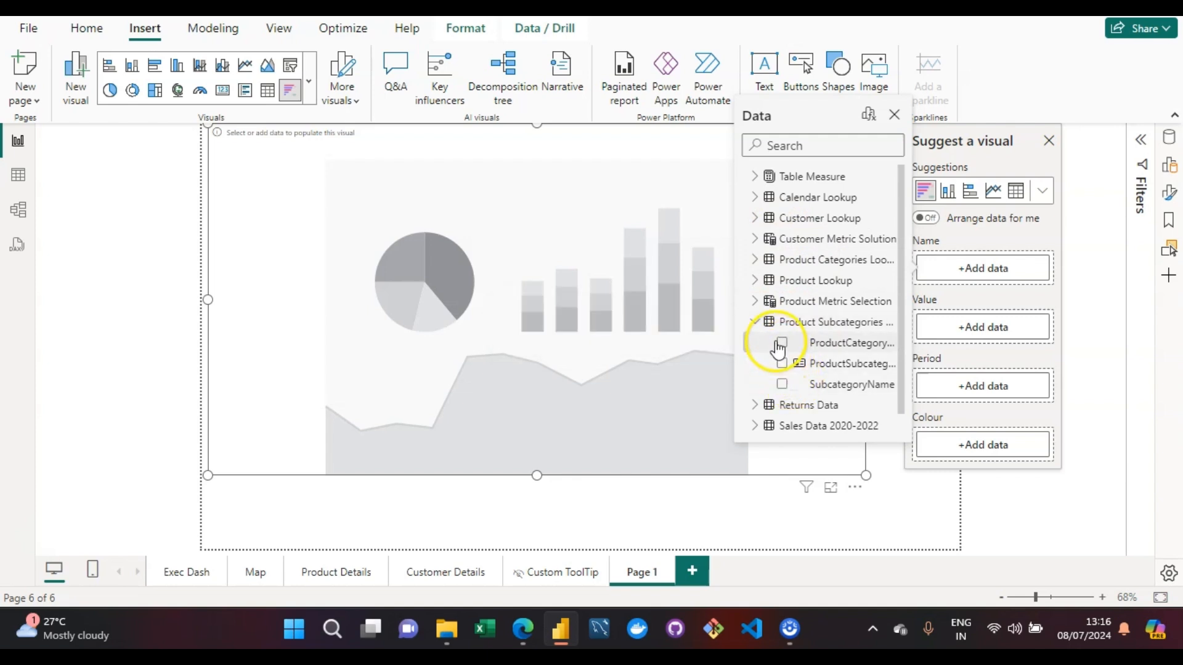
left_click(782, 386)
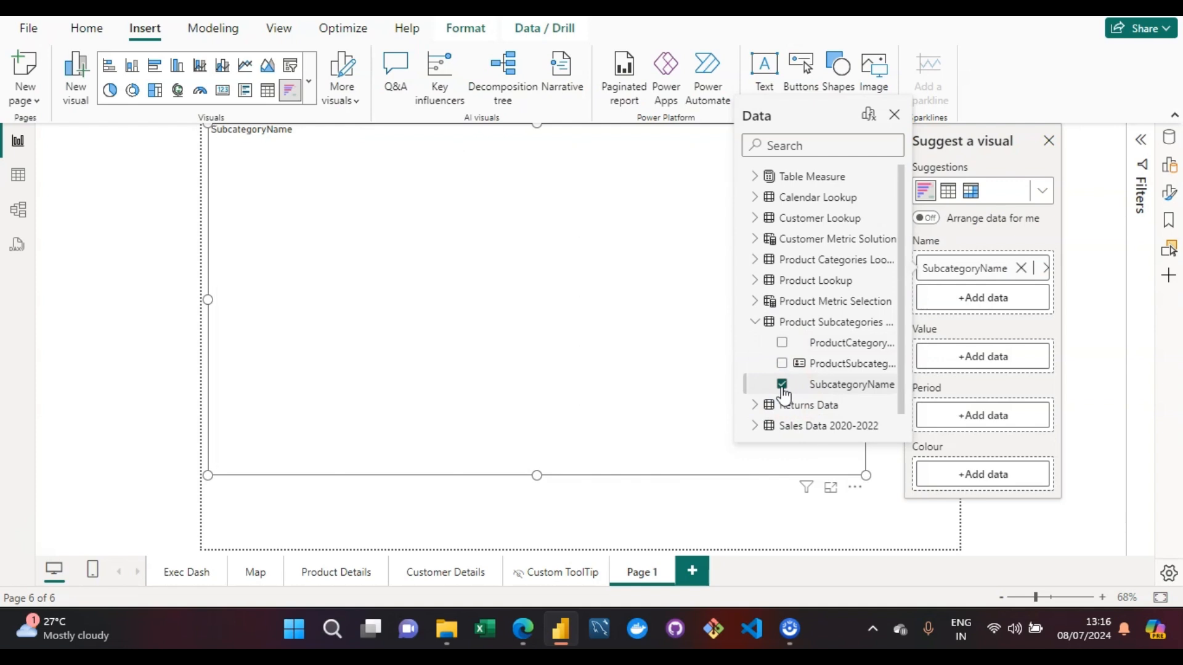
- Assign the Total Orders measure from Table Measure to the bar chart race visual's Value field
left_click(968, 355)
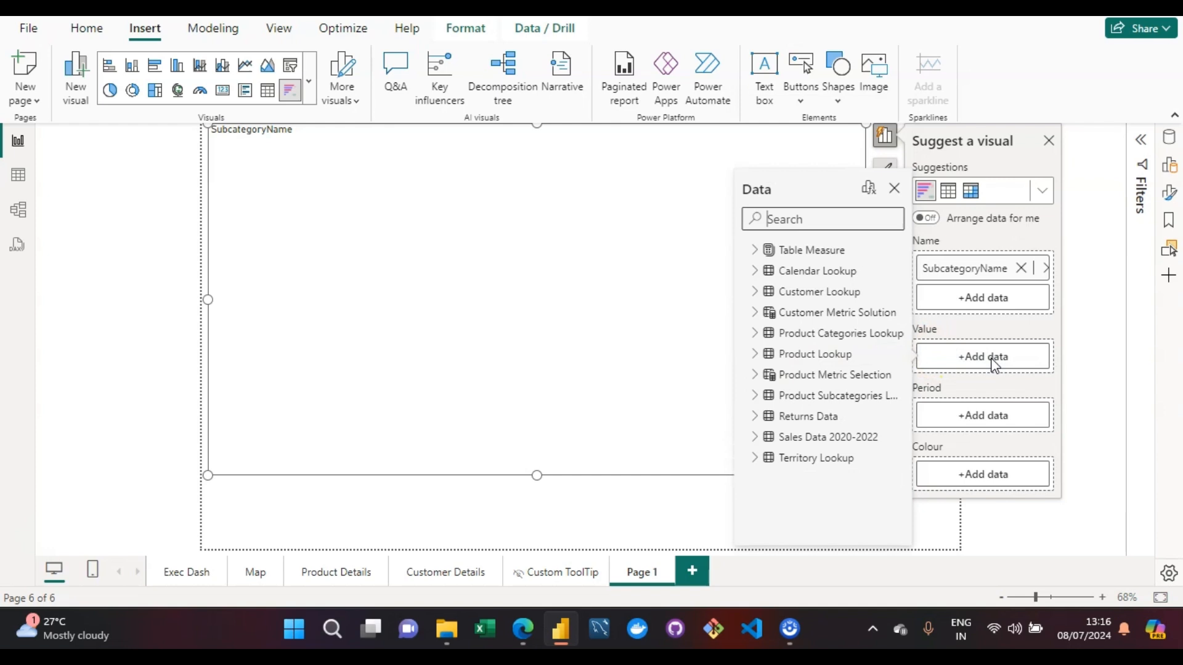
left_click(842, 228)
type("tota")
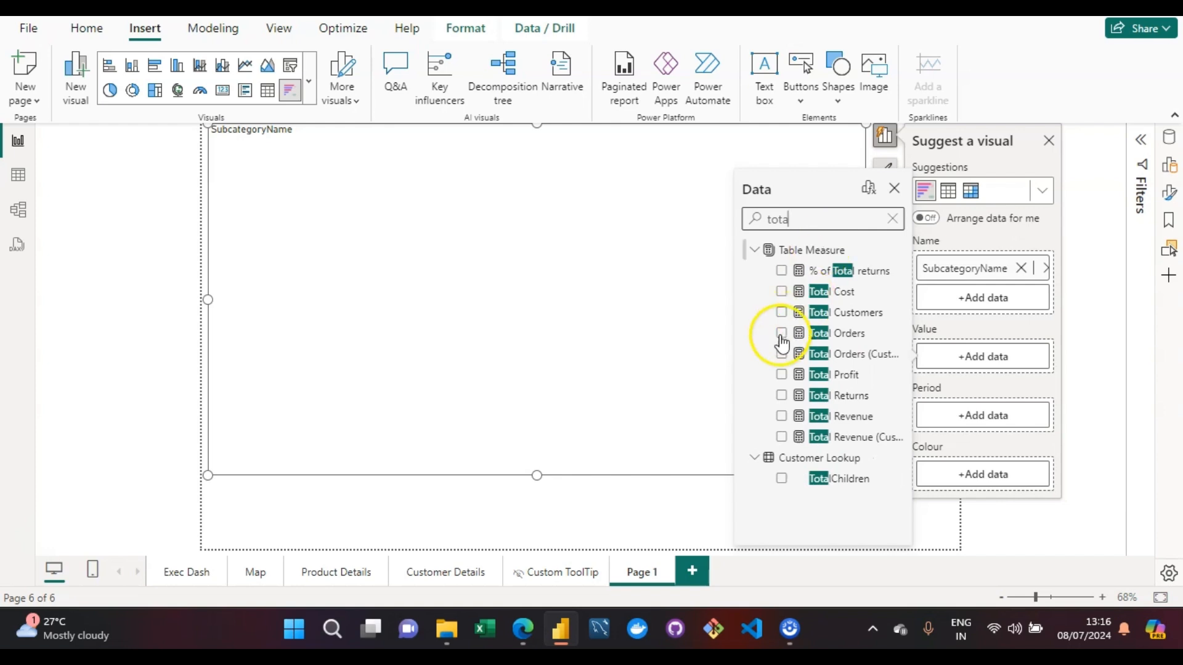
left_click(782, 337)
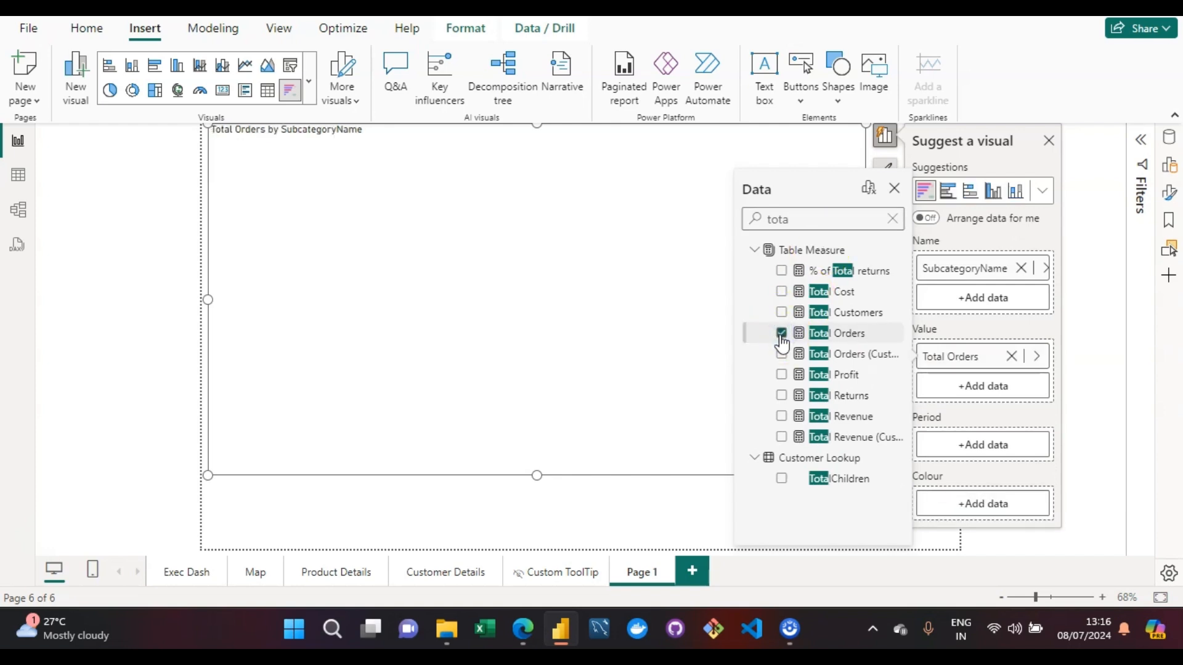
- Assign Start of Month from the Calendar Lookup table to the bar chart race visual's Period field and dismiss the field list
left_click(976, 446)
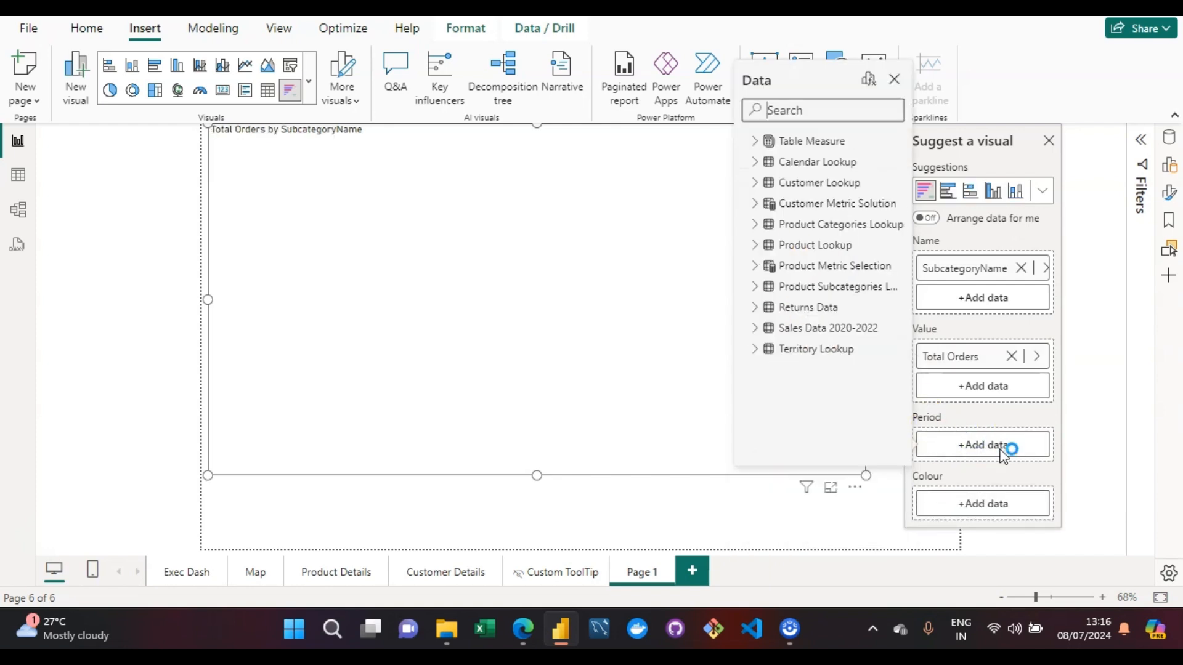
left_click(805, 114)
type("s")
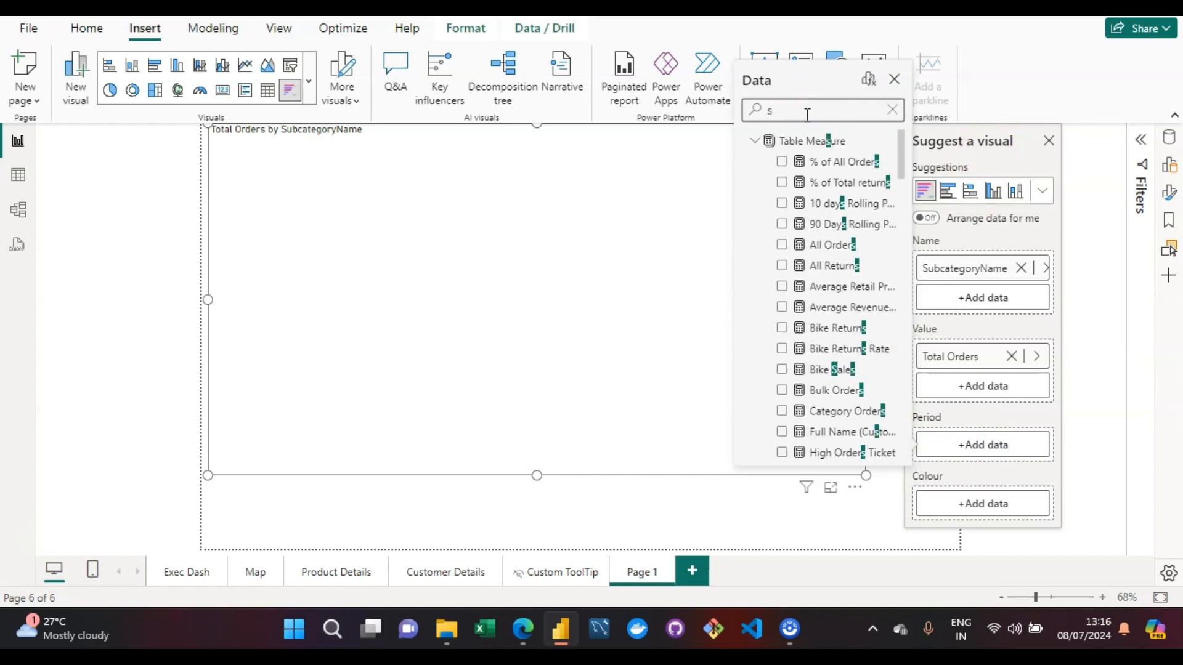
type("tart")
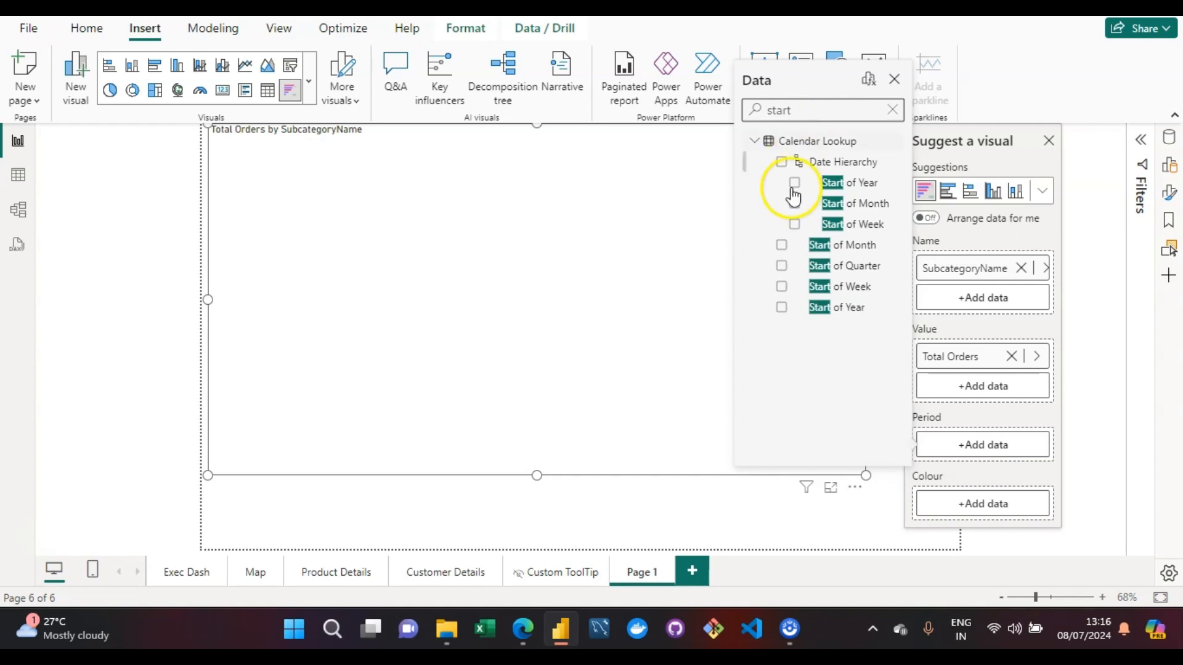
left_click(780, 248)
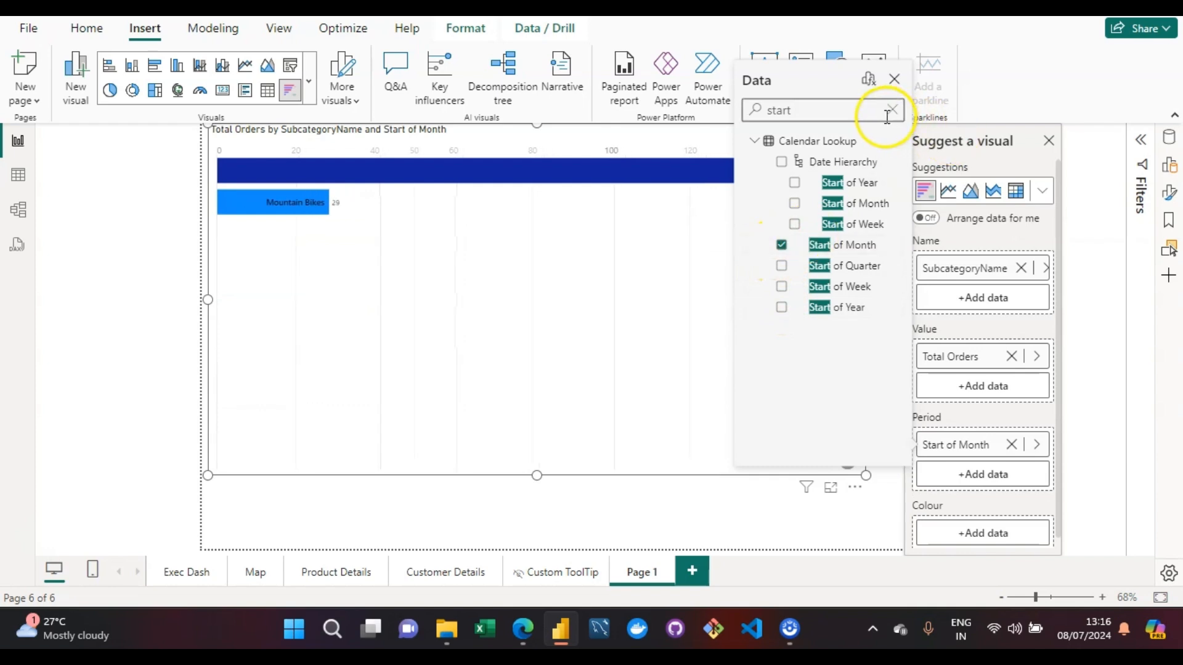
left_click(894, 80)
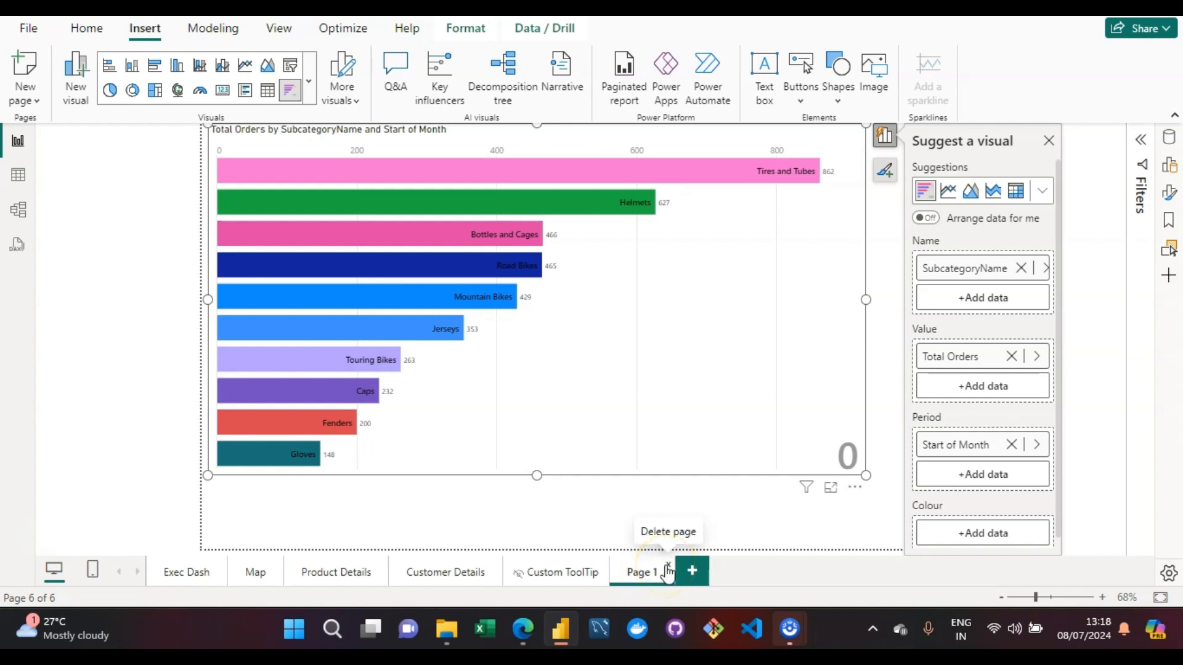
- Delete Page 1 and remove the imported Animated Bar Chart Race visual from the report, confirming both removals
left_click(666, 567)
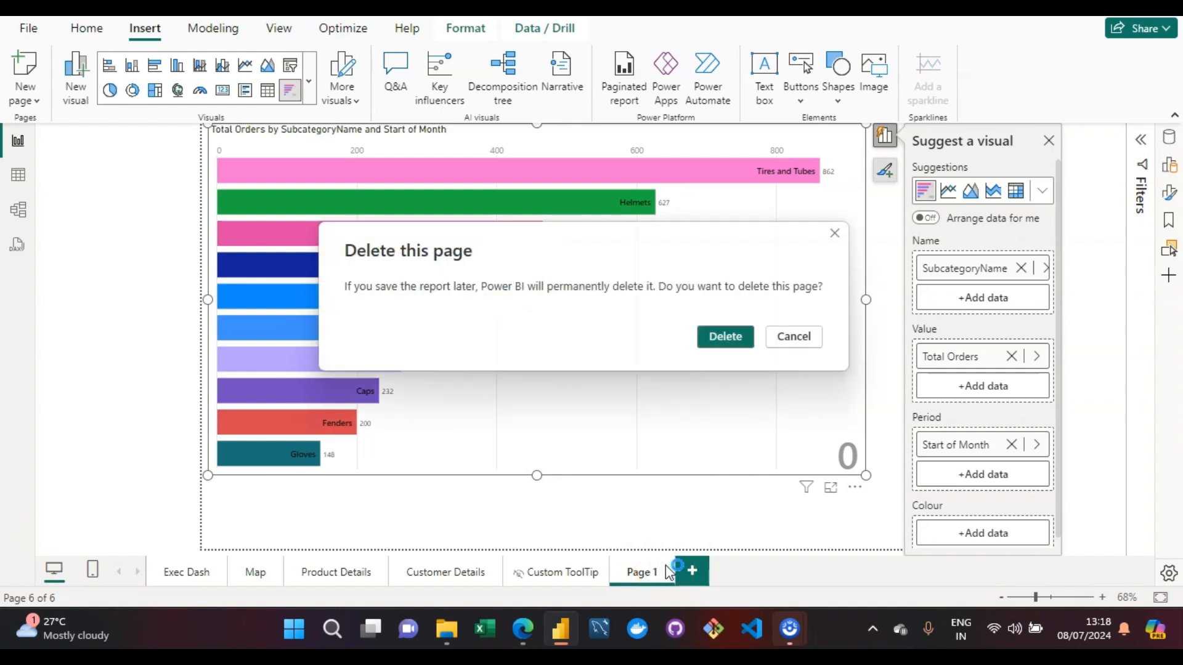
left_click(722, 336)
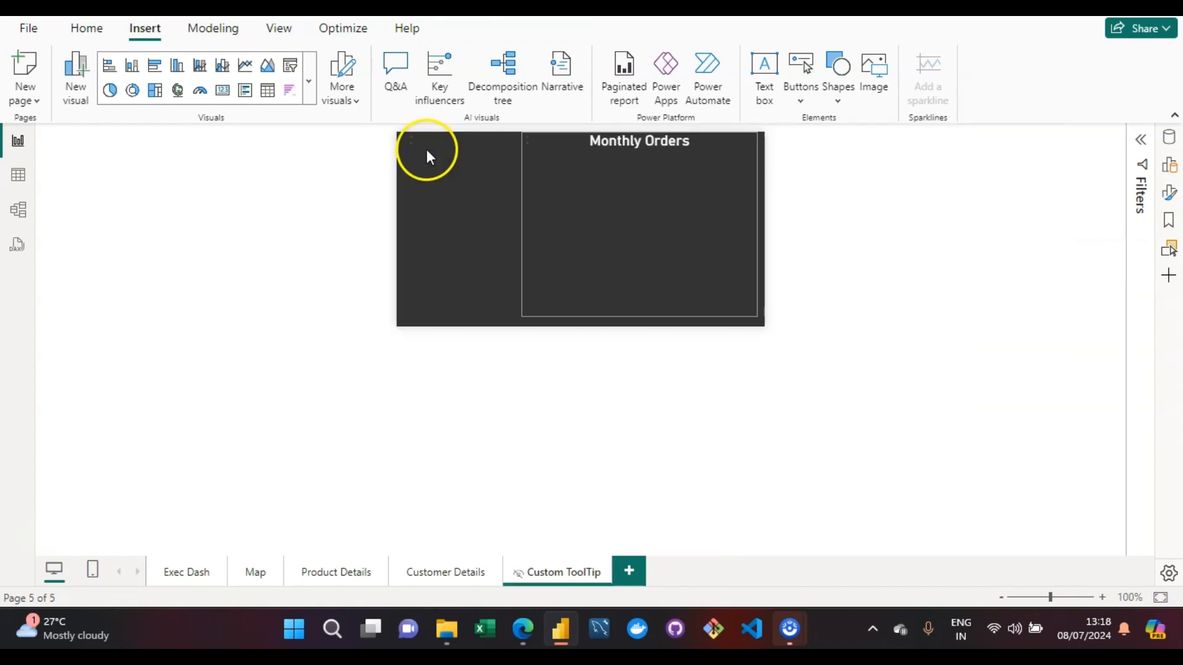
left_click(309, 83)
left_click(327, 410)
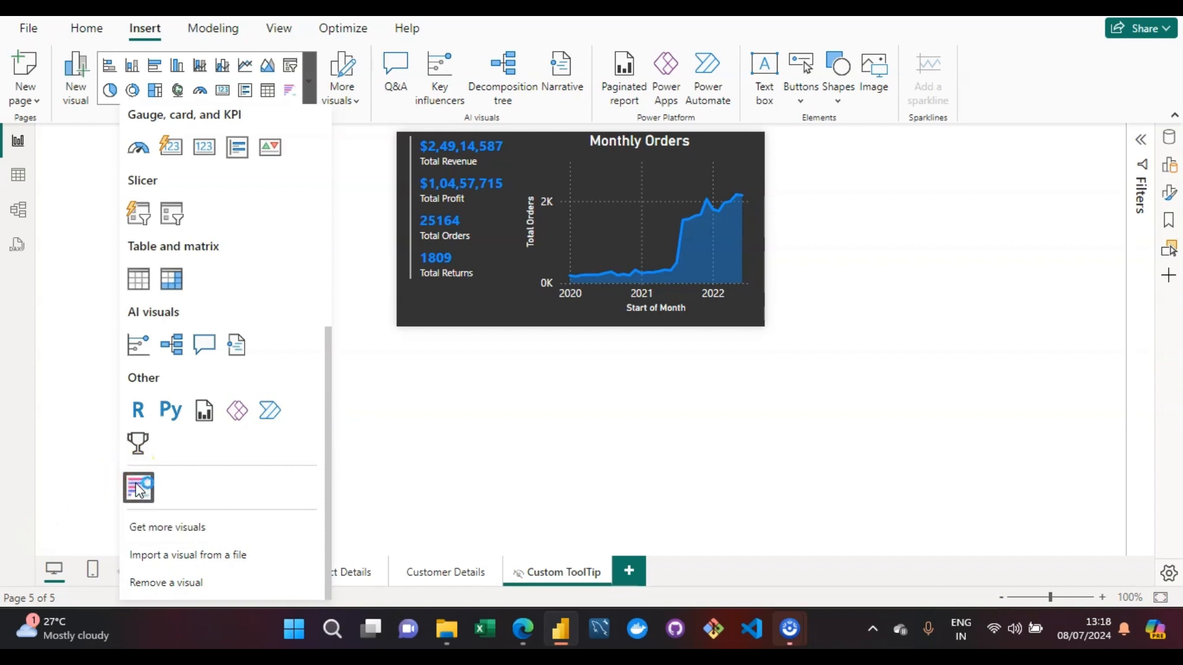
left_click(154, 529)
left_click(180, 588)
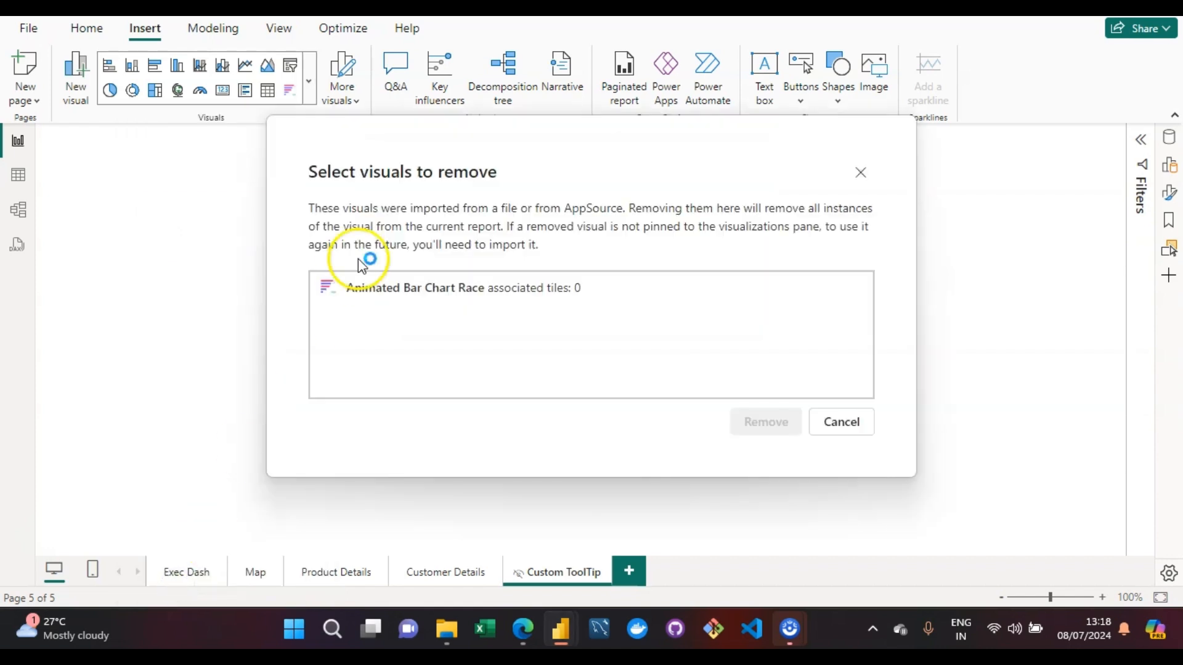
left_click(451, 300)
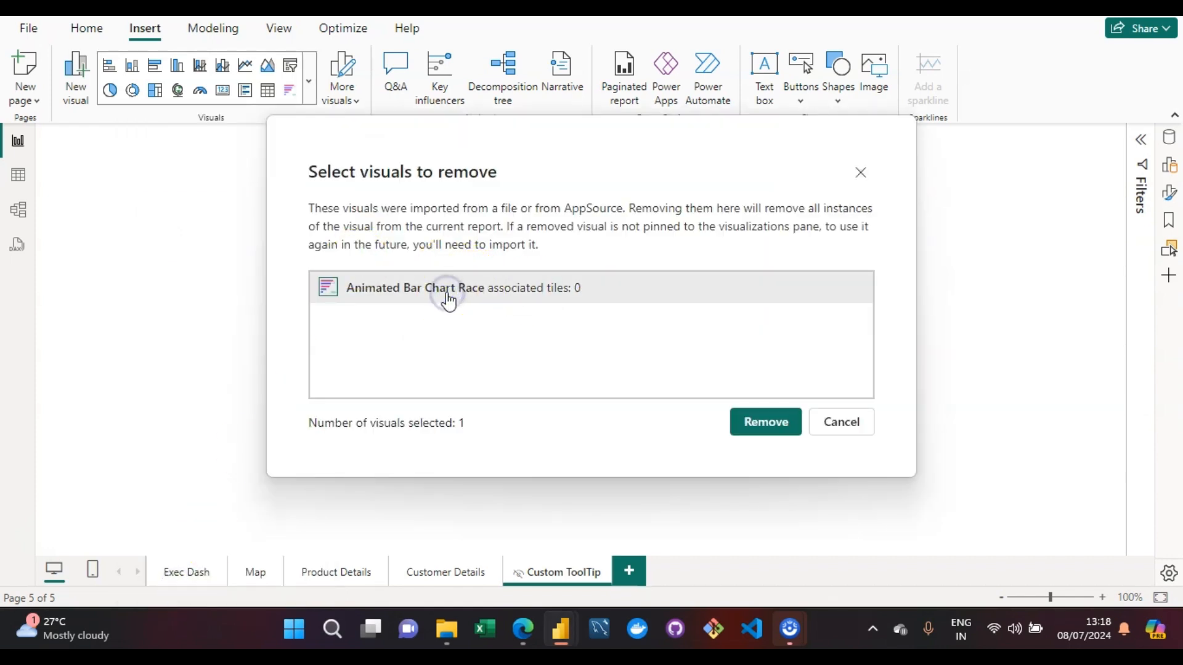
left_click(757, 424)
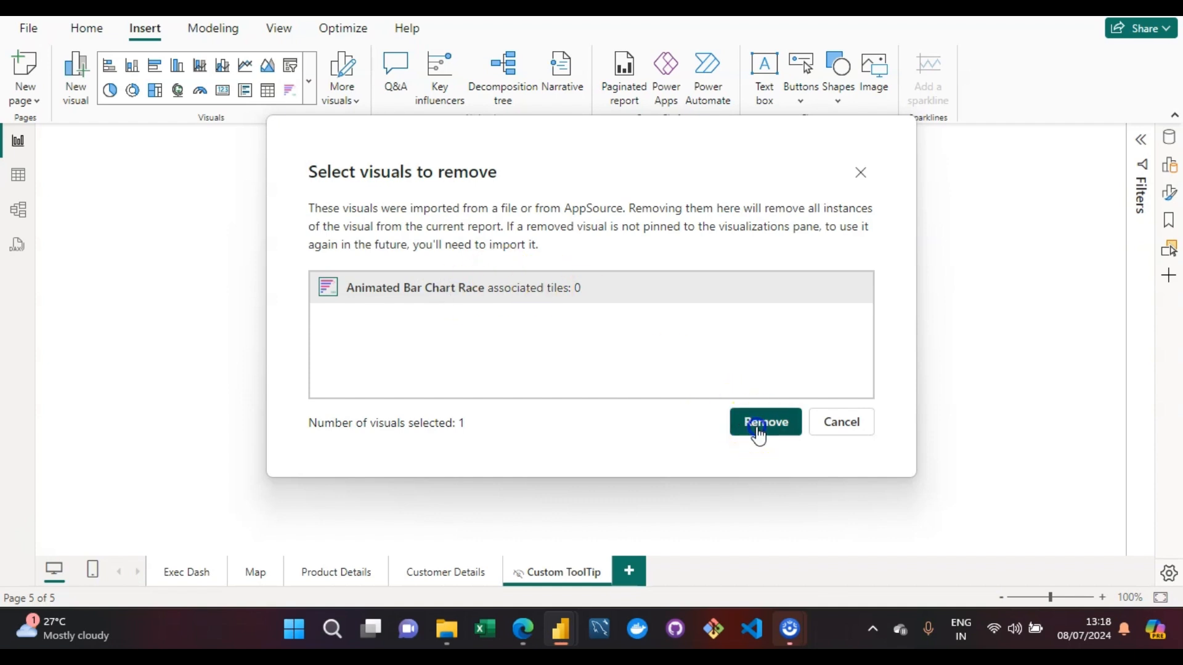
left_click(726, 339)
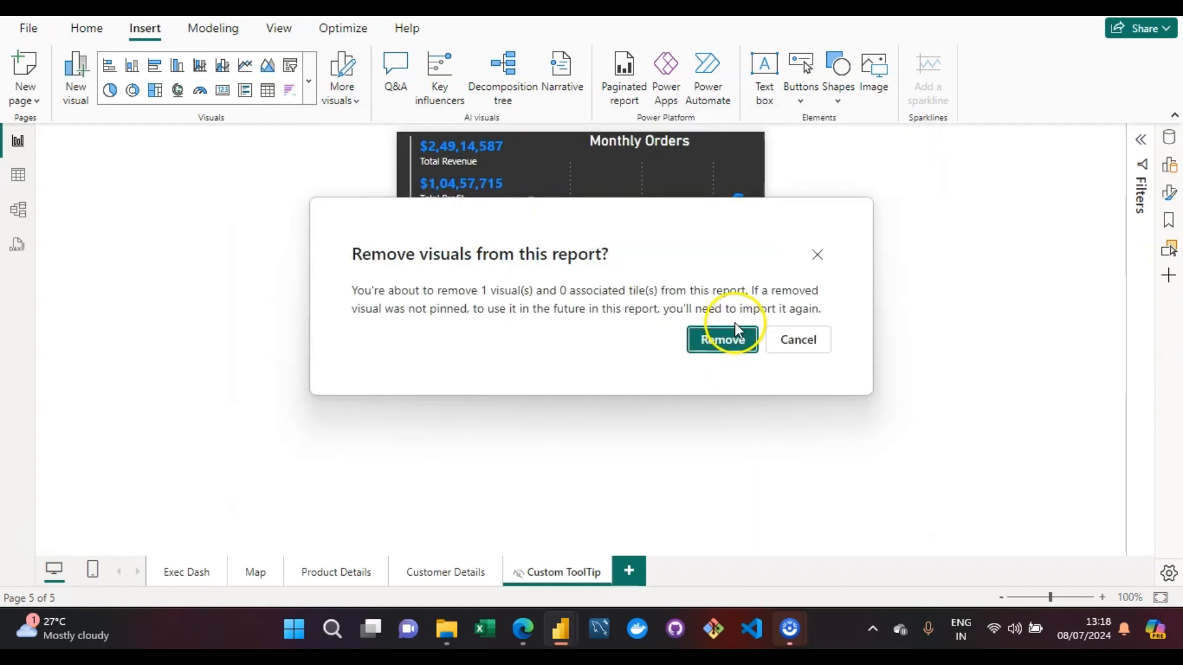
left_click(921, 349)
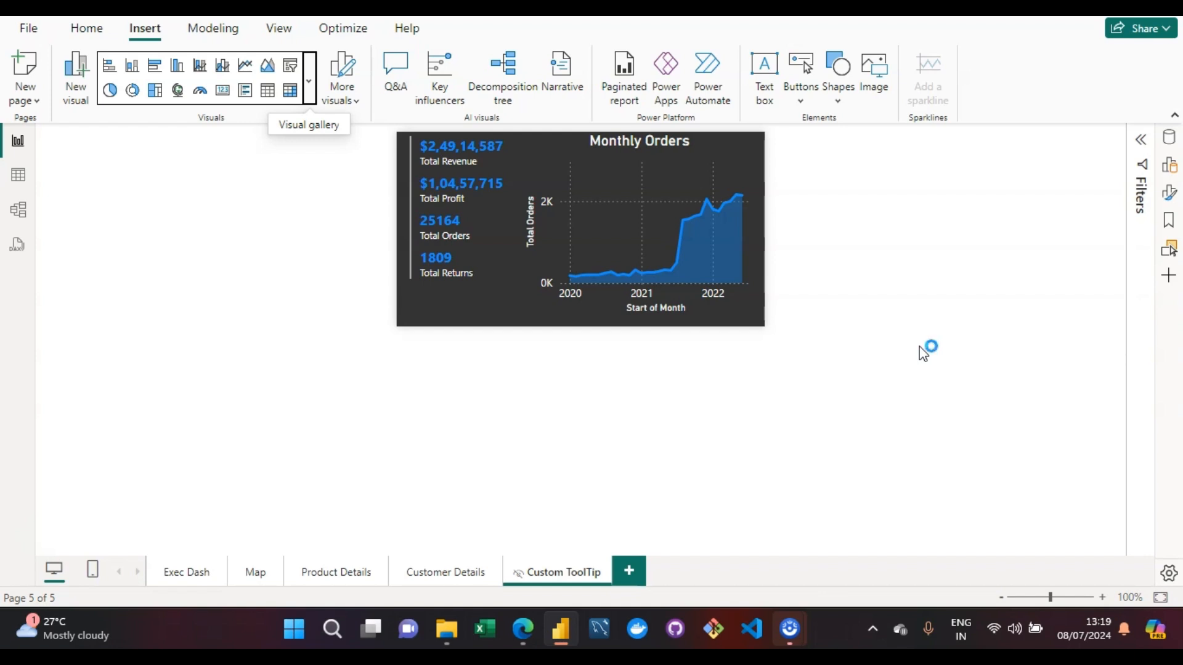
- Go to the Exec Dash page and switch it to the mobile layout
left_click(188, 573)
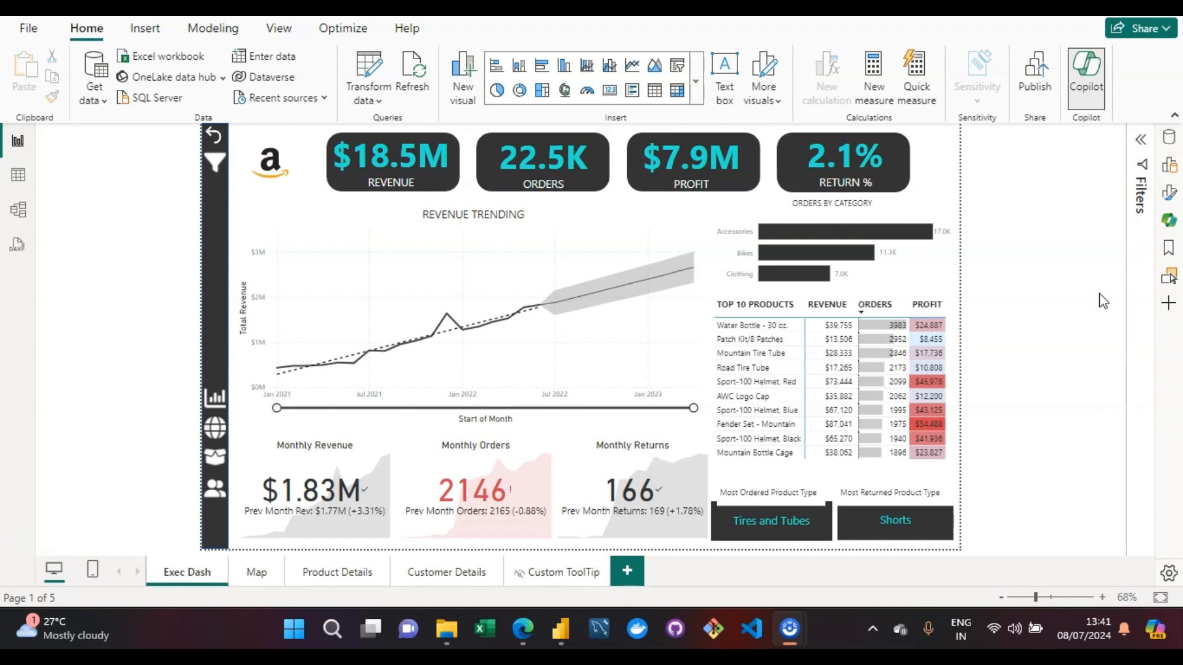
left_click(1040, 123)
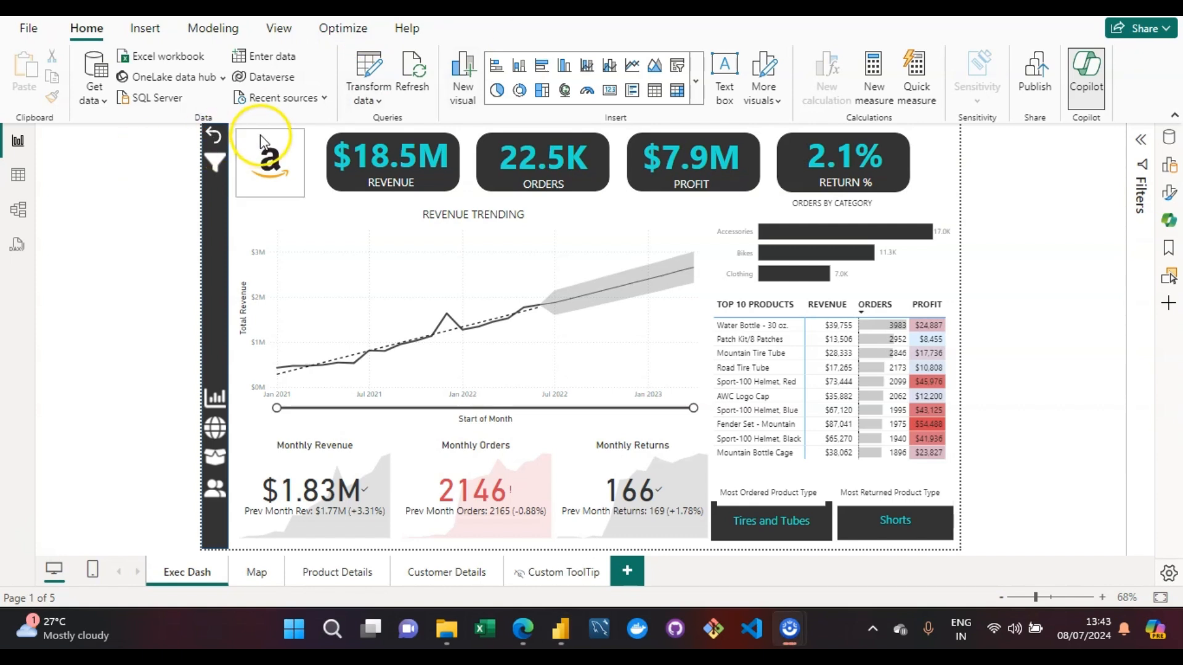
left_click(234, 133)
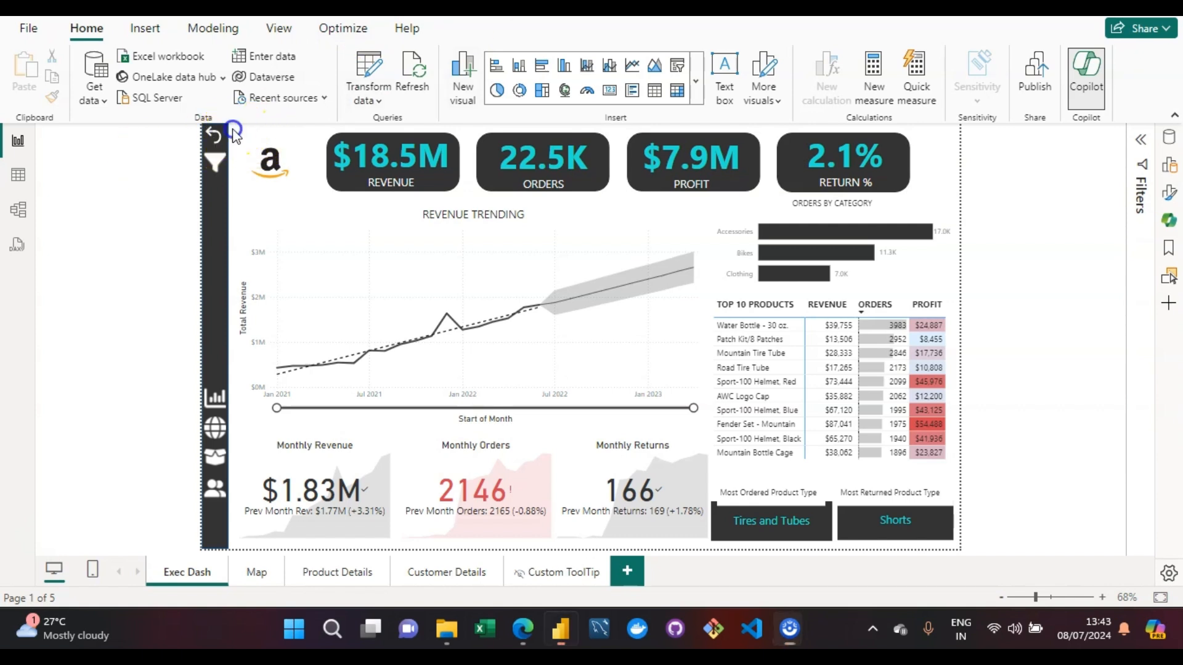
left_click(281, 34)
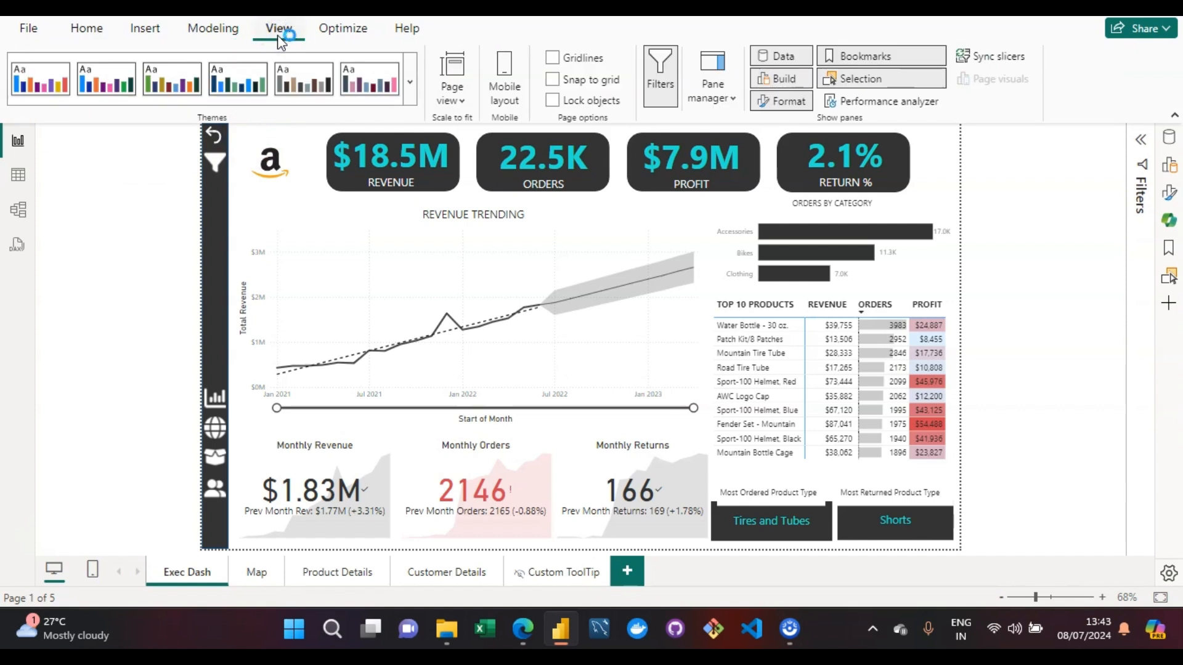
left_click(502, 75)
left_click(504, 82)
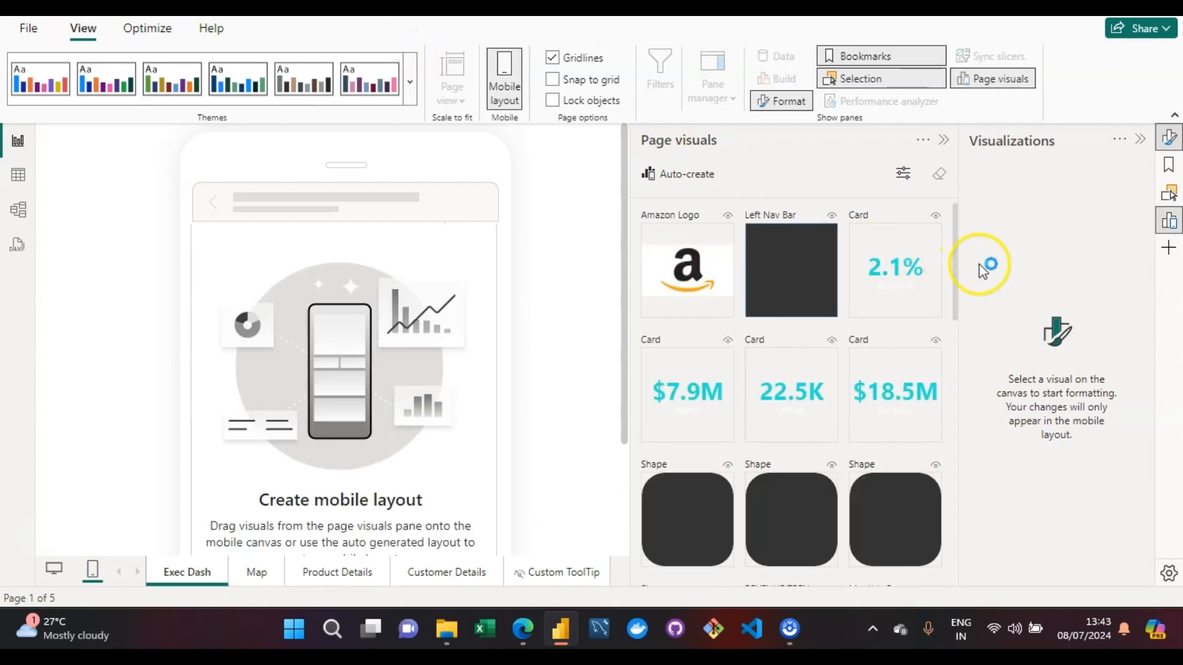
- Place the Monthly Revenue KPI near the top of the mobile canvas and widen it until its full figure fits
left_click_drag(957, 259, 949, 333)
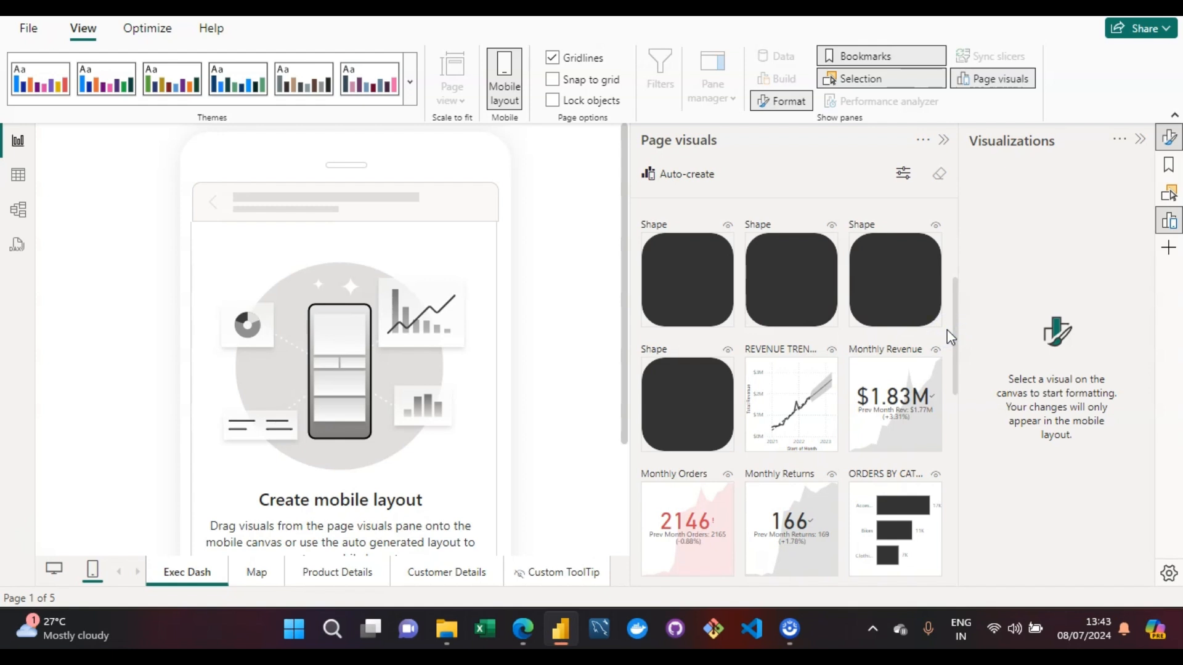
left_click_drag(892, 439, 220, 328)
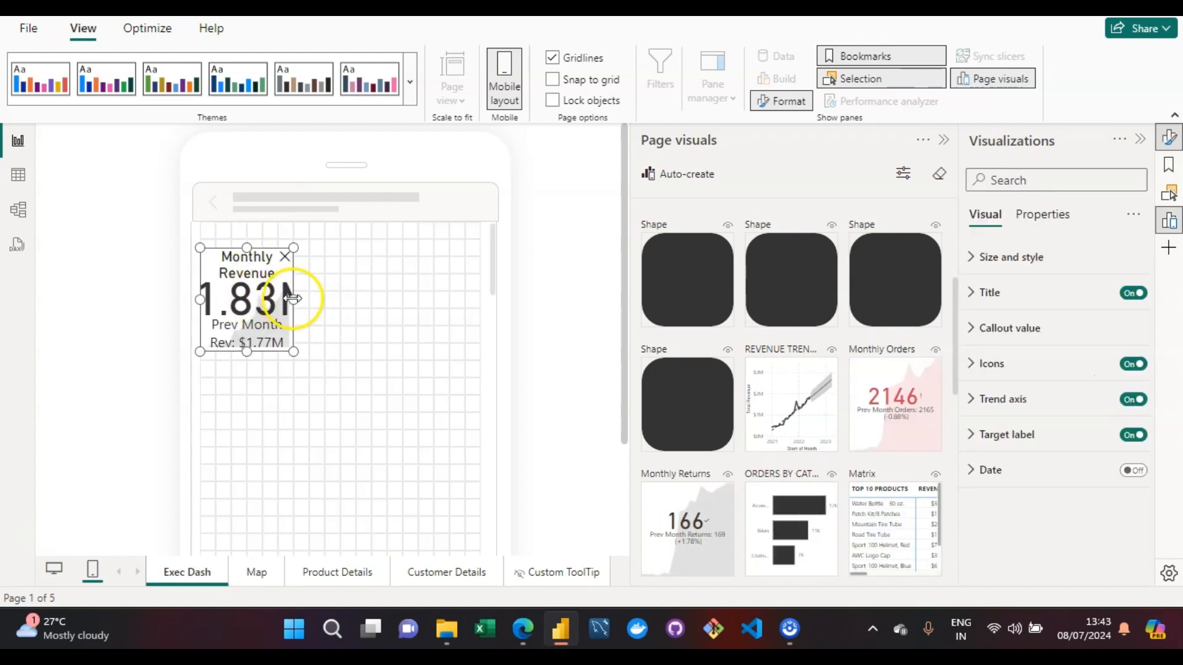
left_click_drag(294, 299, 375, 300)
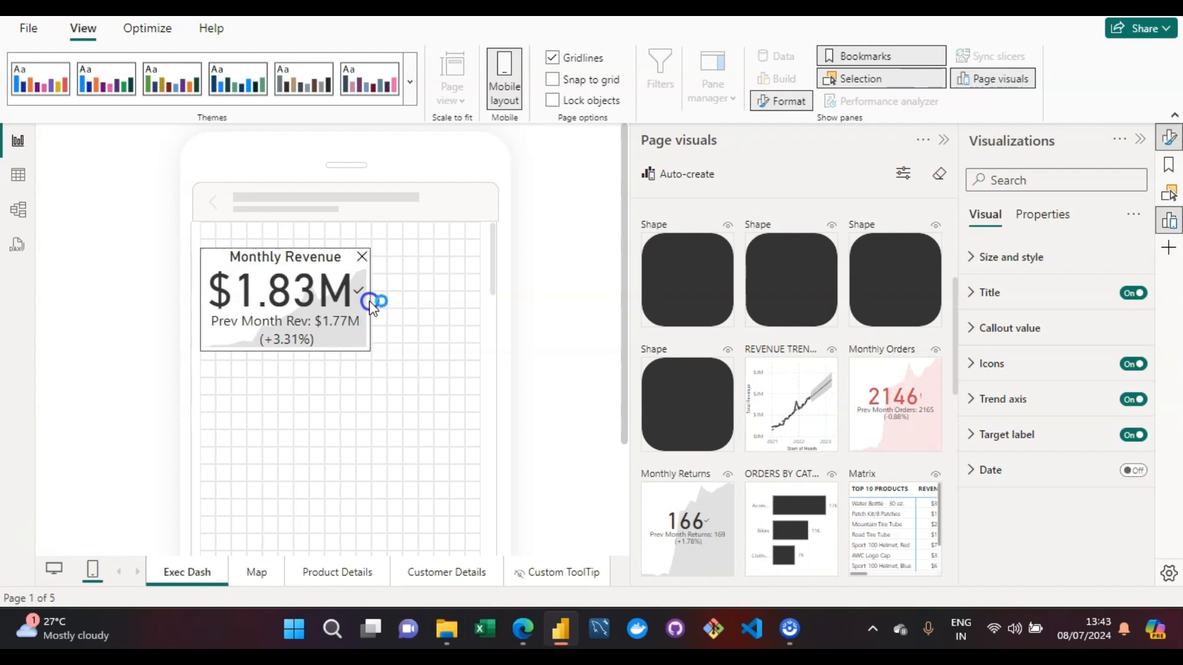
mouse_move(370, 350)
left_mouse_down()
mouse_move(365, 316)
mouse_move(369, 345)
left_mouse_up()
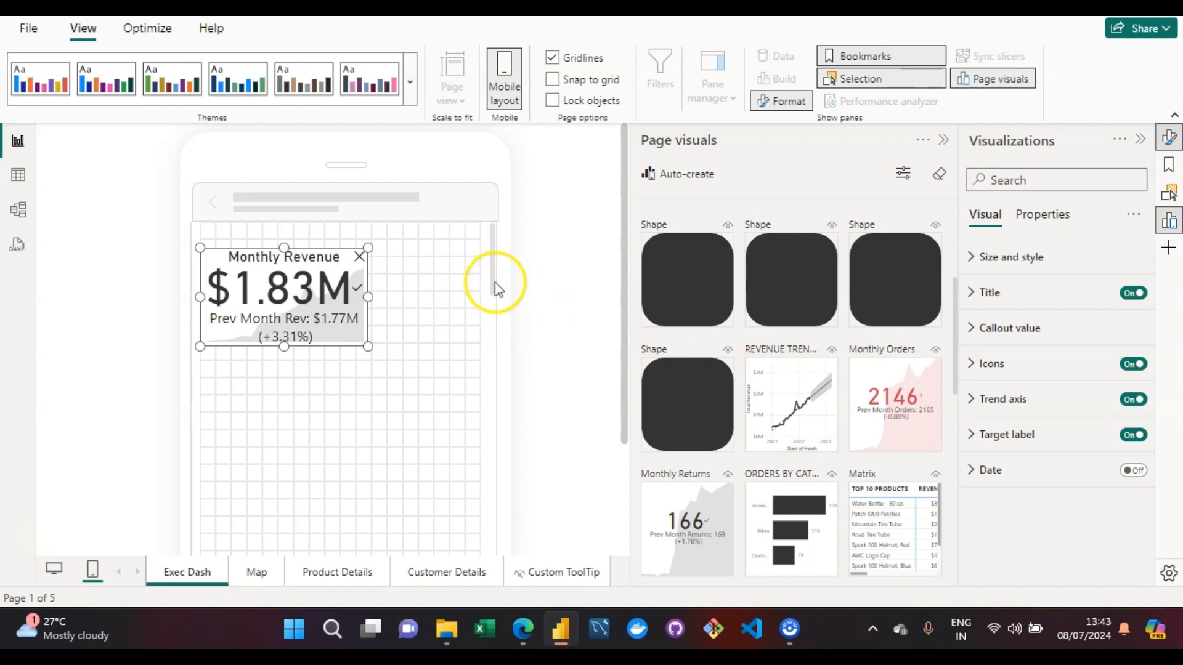
- Place the Monthly Orders KPI beside Monthly Revenue on the mobile canvas and enlarge it toward the canvas edge
left_click_drag(493, 281, 510, 228)
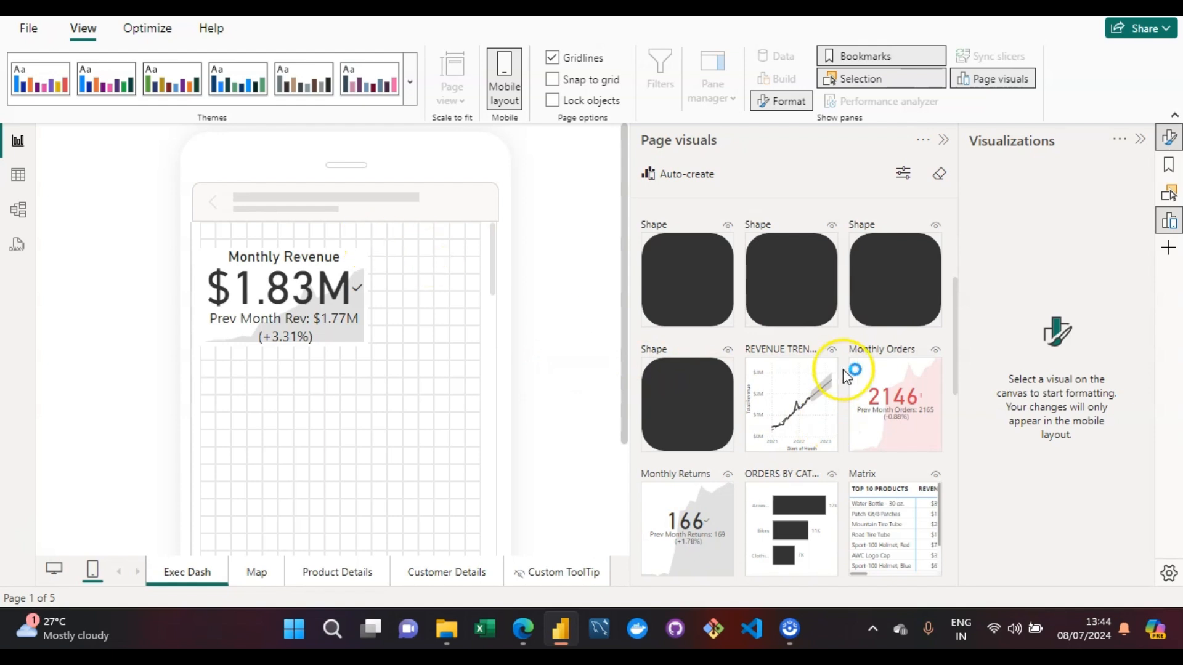
left_click_drag(911, 399, 434, 287)
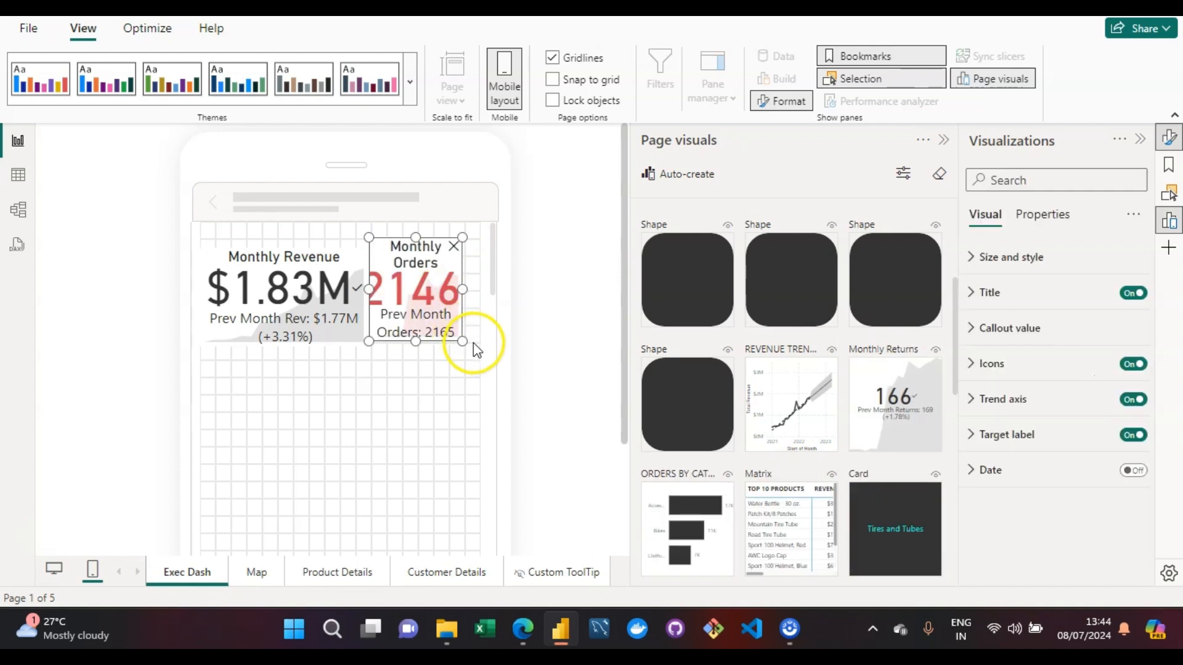
left_click_drag(462, 341, 478, 374)
left_click(254, 385)
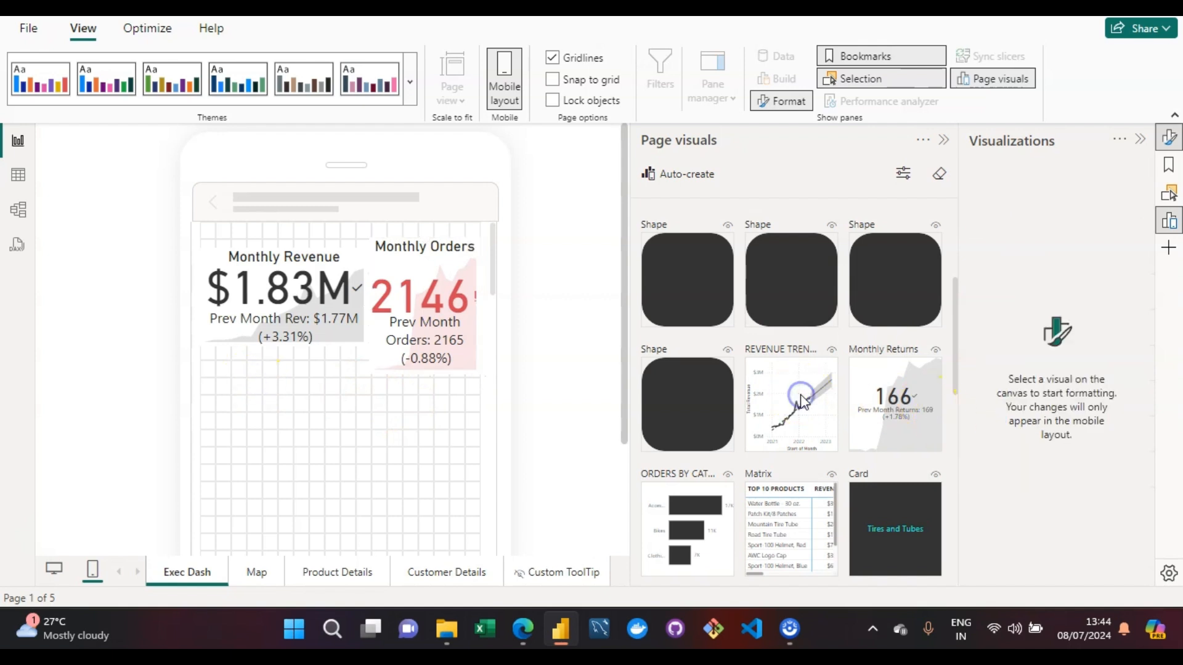
- Place the Revenue Trending chart below the KPIs on the mobile canvas and enlarge it to nearly the full canvas width
left_click_drag(787, 401, 257, 422)
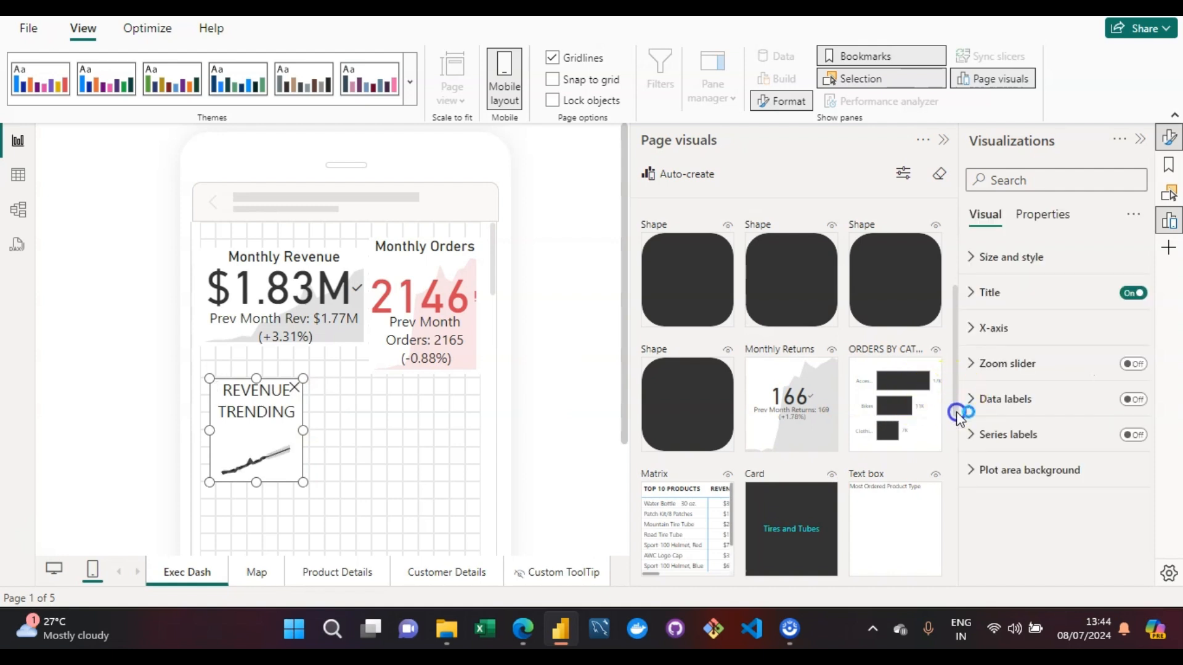
scroll(956, 412, "down", 2)
left_click_drag(493, 283, 491, 302)
left_click(299, 349)
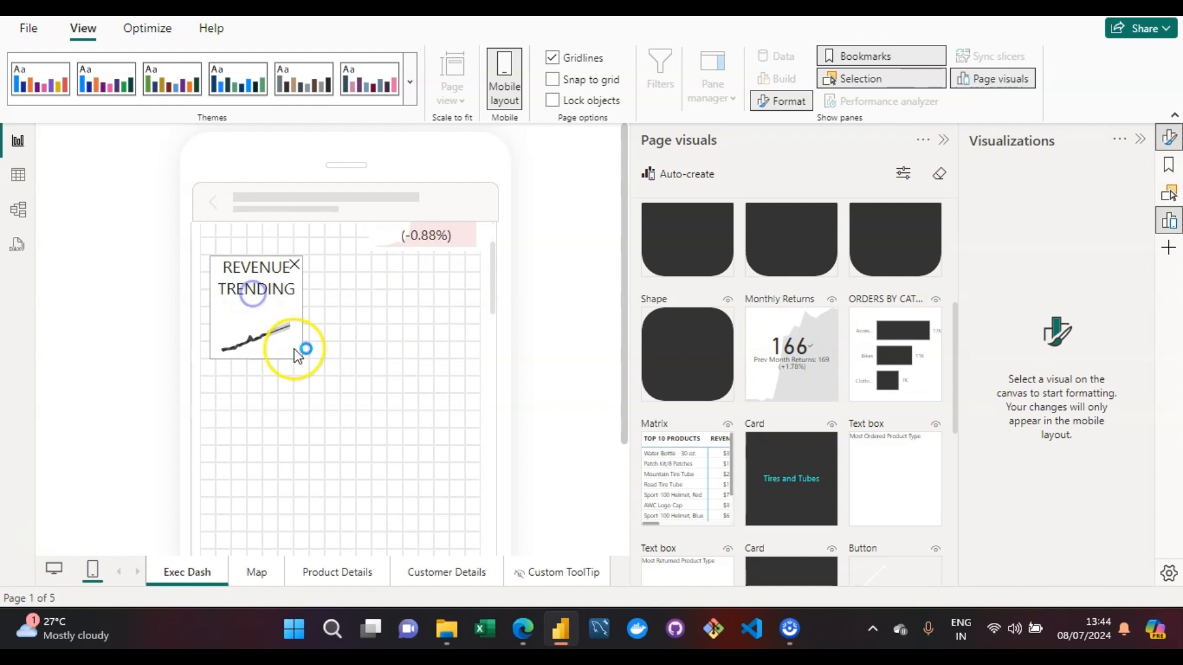
left_click_drag(303, 357, 525, 535)
left_click(283, 323)
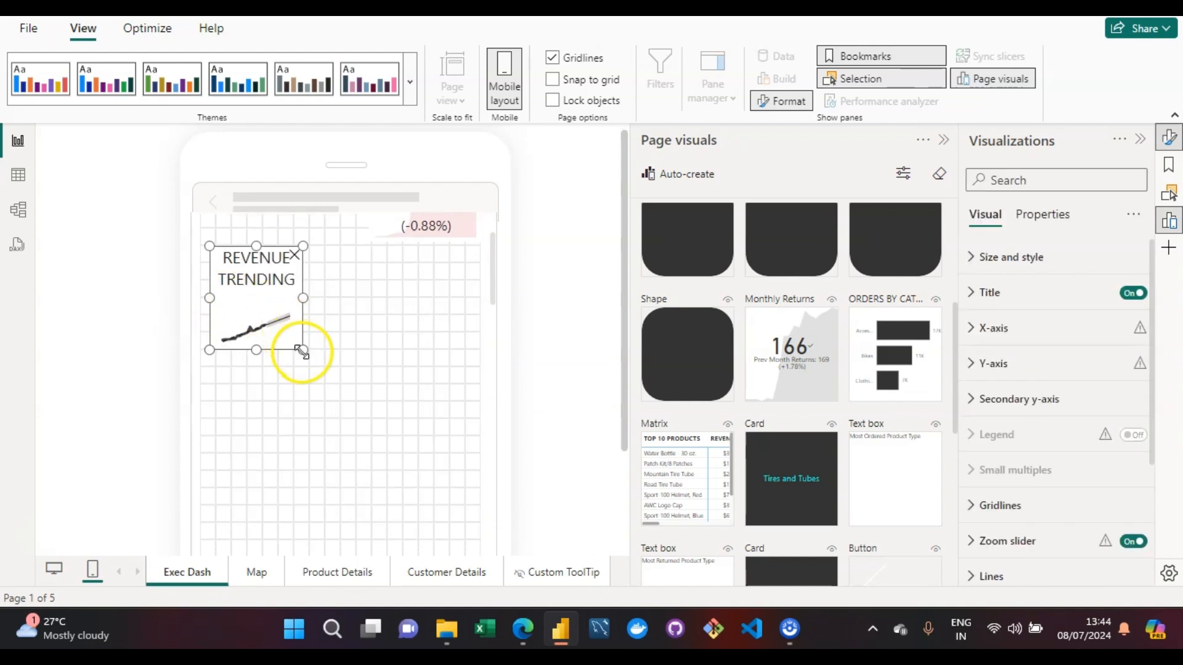
left_click_drag(302, 351, 461, 603)
mouse_move(460, 542)
left_mouse_down()
mouse_move(433, 478)
mouse_move(446, 536)
mouse_move(465, 545)
left_mouse_up()
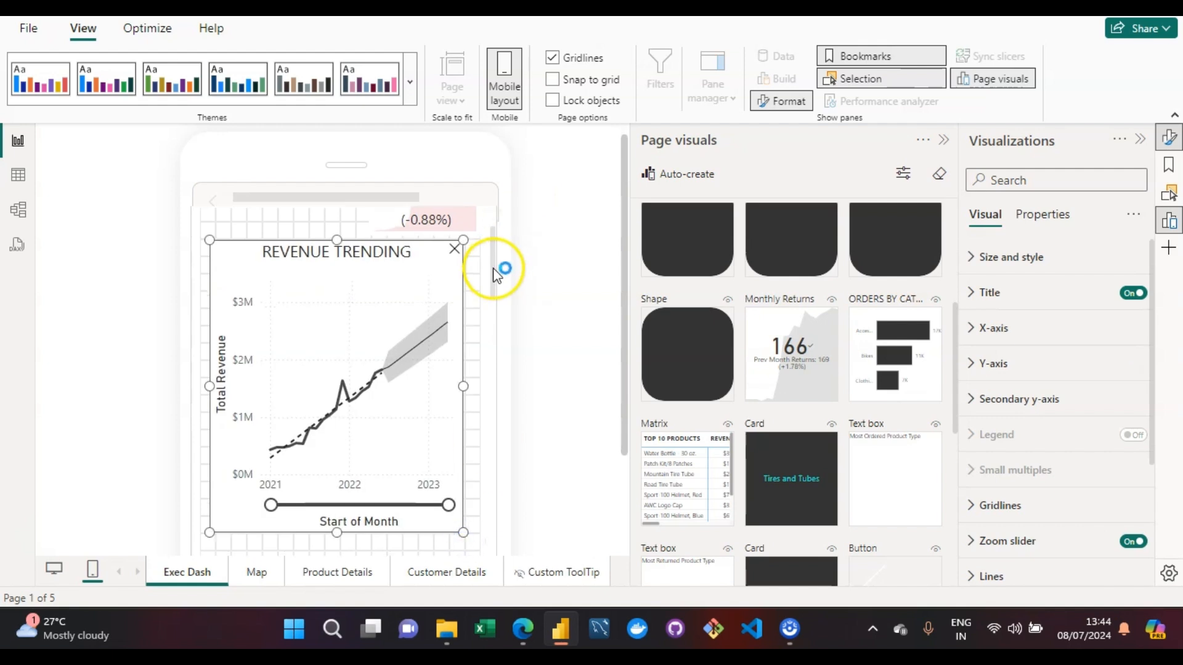
- Place the Top 10 Products matrix on the mobile canvas at the lower edge of the Revenue Trending chart
left_click_drag(491, 269, 500, 317)
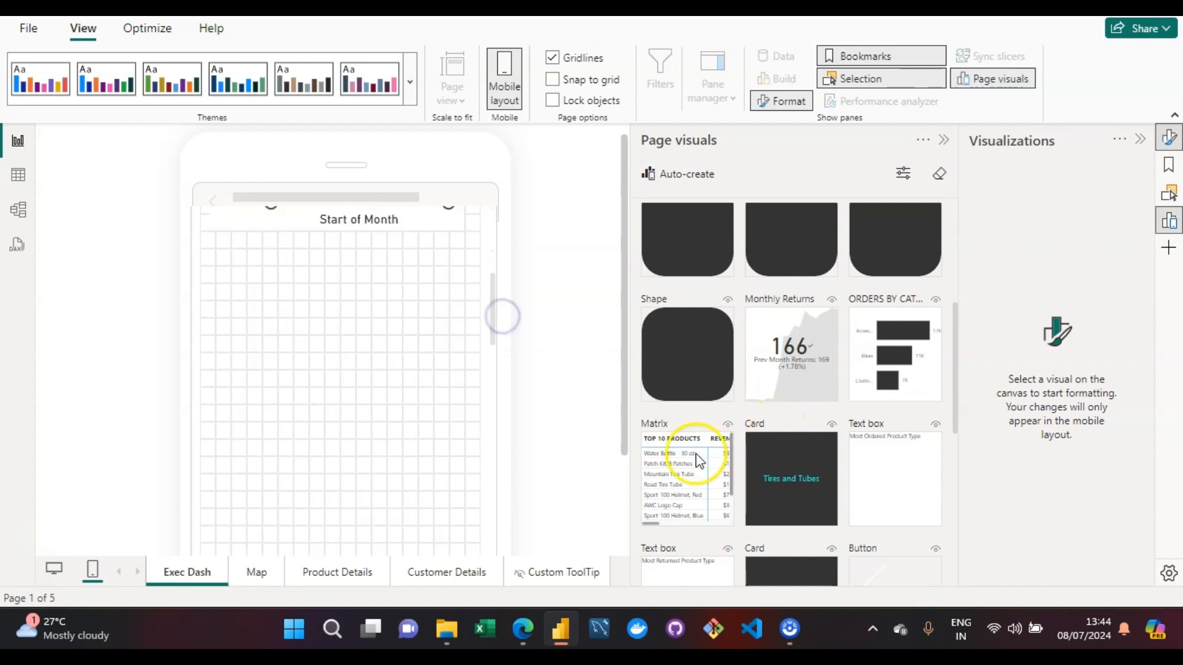
left_click(509, 354)
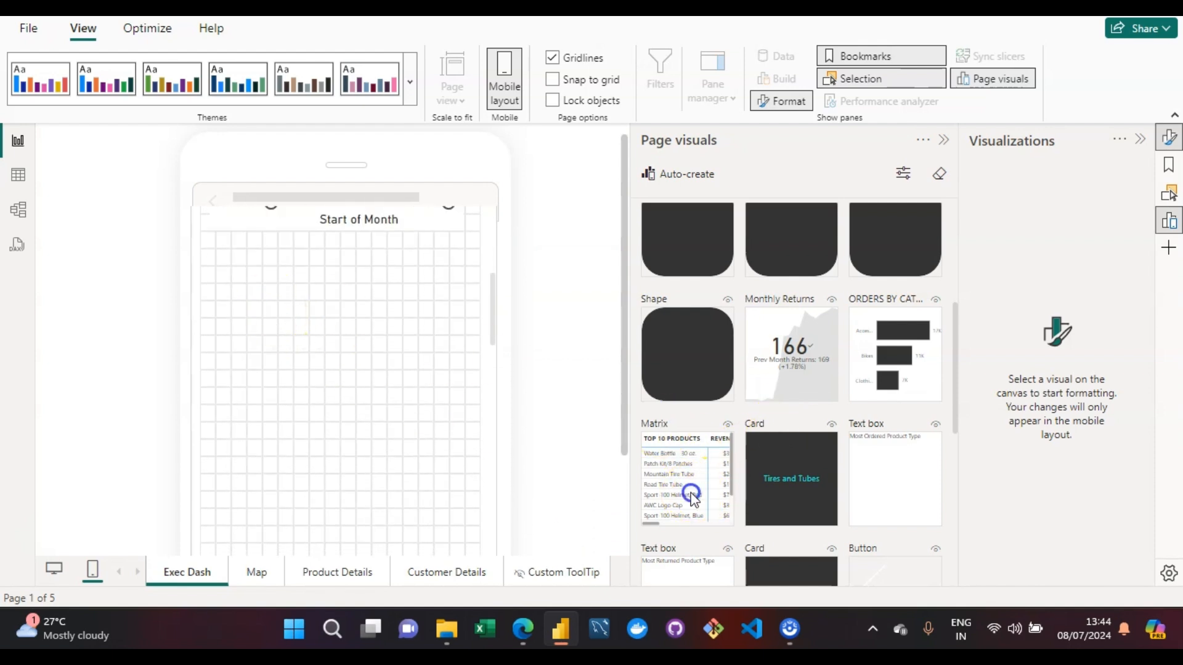
left_click_drag(693, 496, 259, 275)
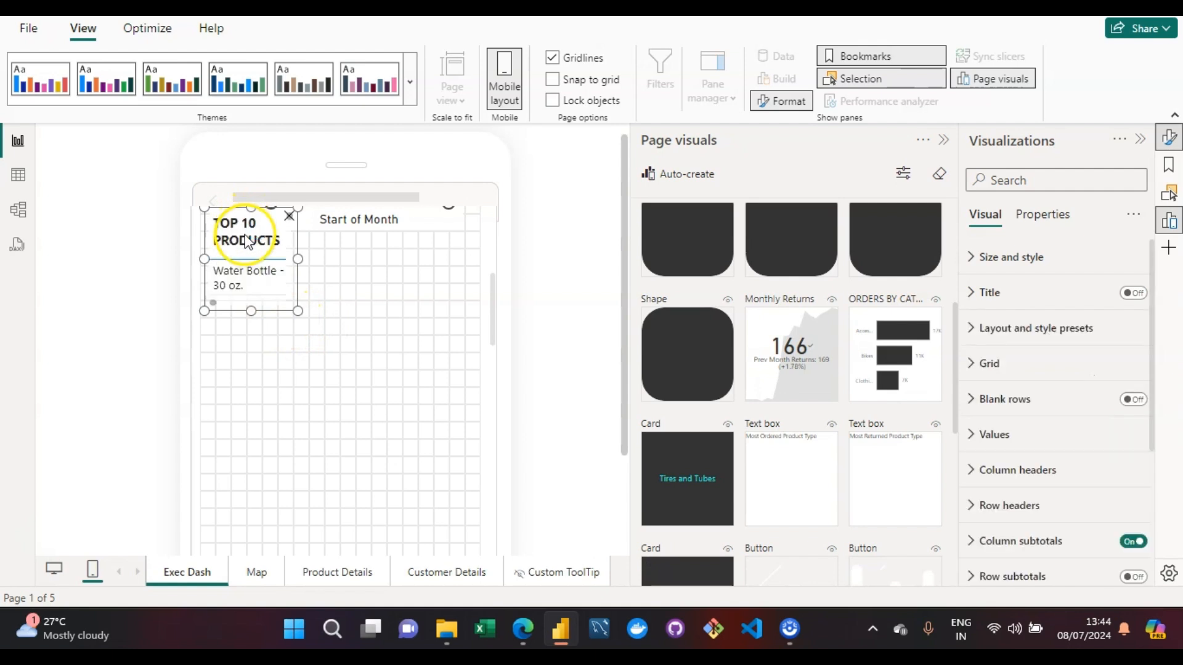
left_click(255, 277)
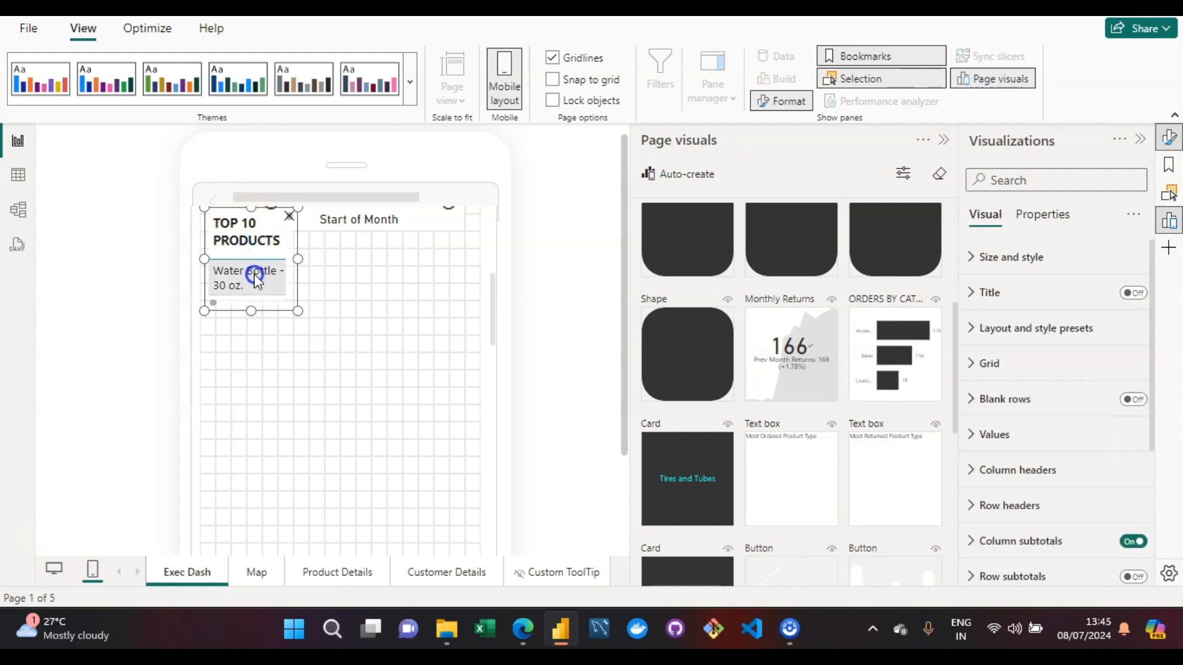
left_click(222, 219)
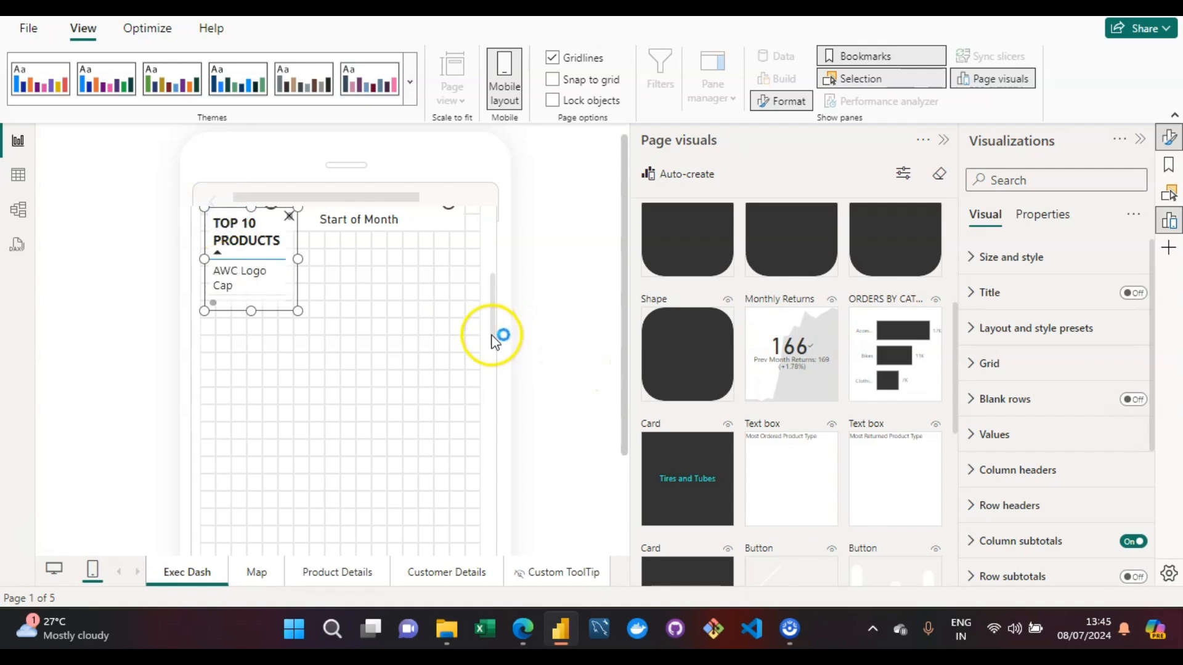
- Move the Top 10 Products matrix clear of the Revenue Trending chart and enlarge it to nearly the full mobile canvas width
left_click_drag(493, 339, 498, 248)
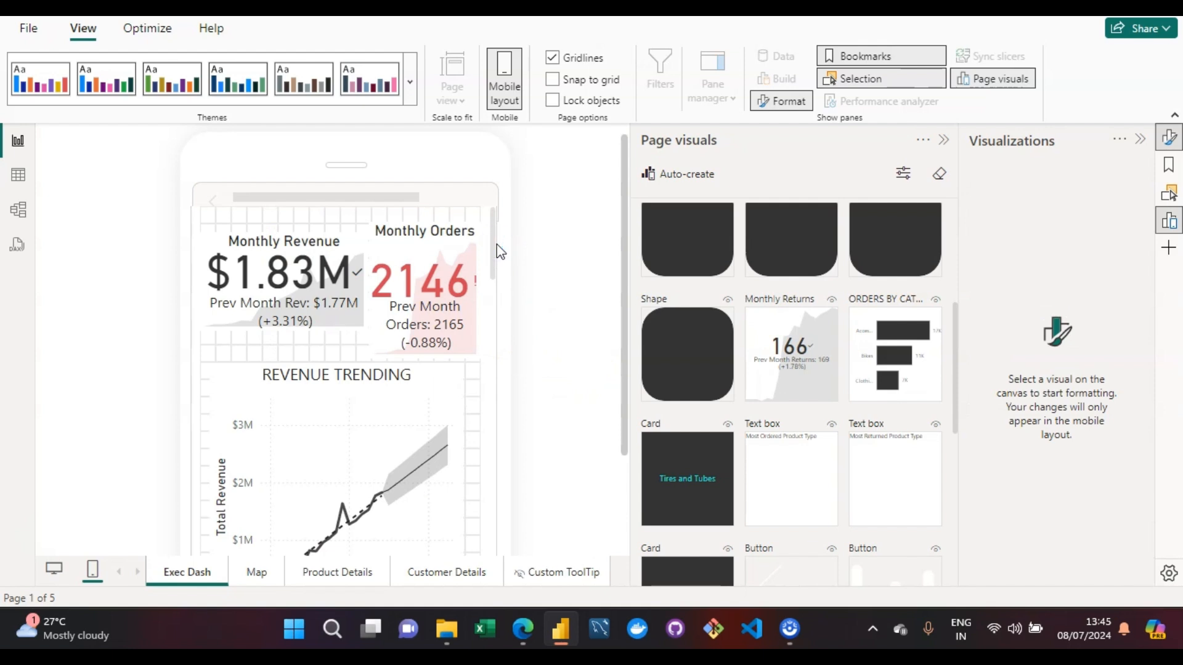
left_click(497, 256)
left_click(497, 259)
left_click_drag(492, 267, 491, 323)
left_click(224, 283)
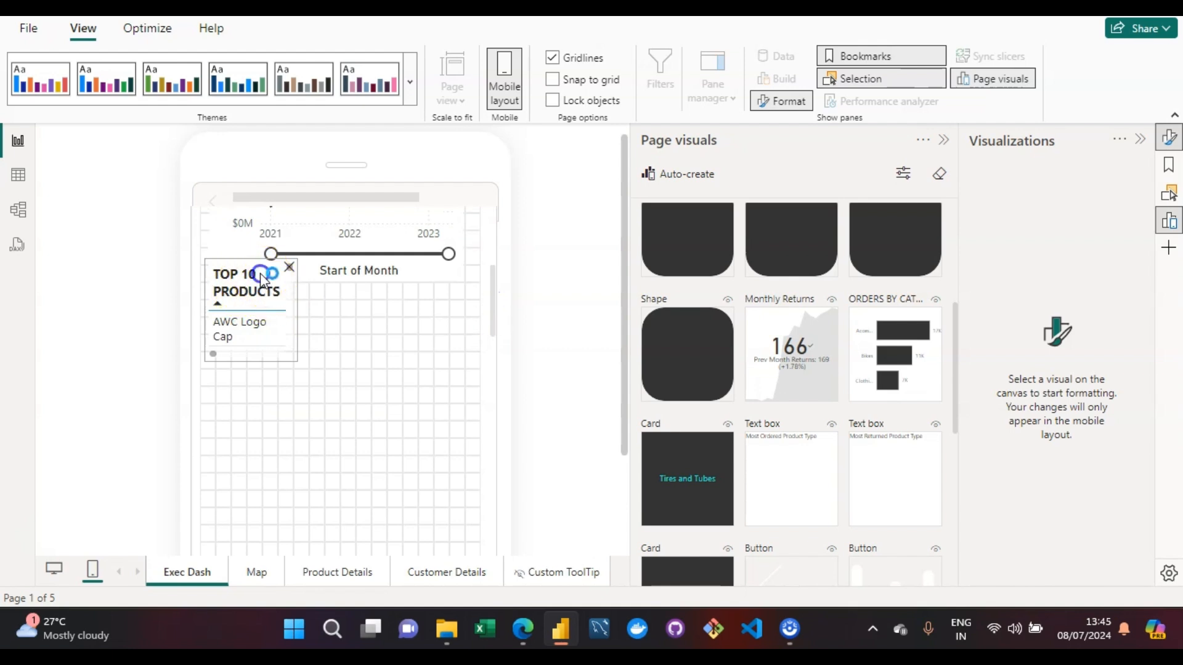
left_click(256, 274)
left_click_drag(213, 264, 214, 293)
left_click_drag(293, 392, 469, 538)
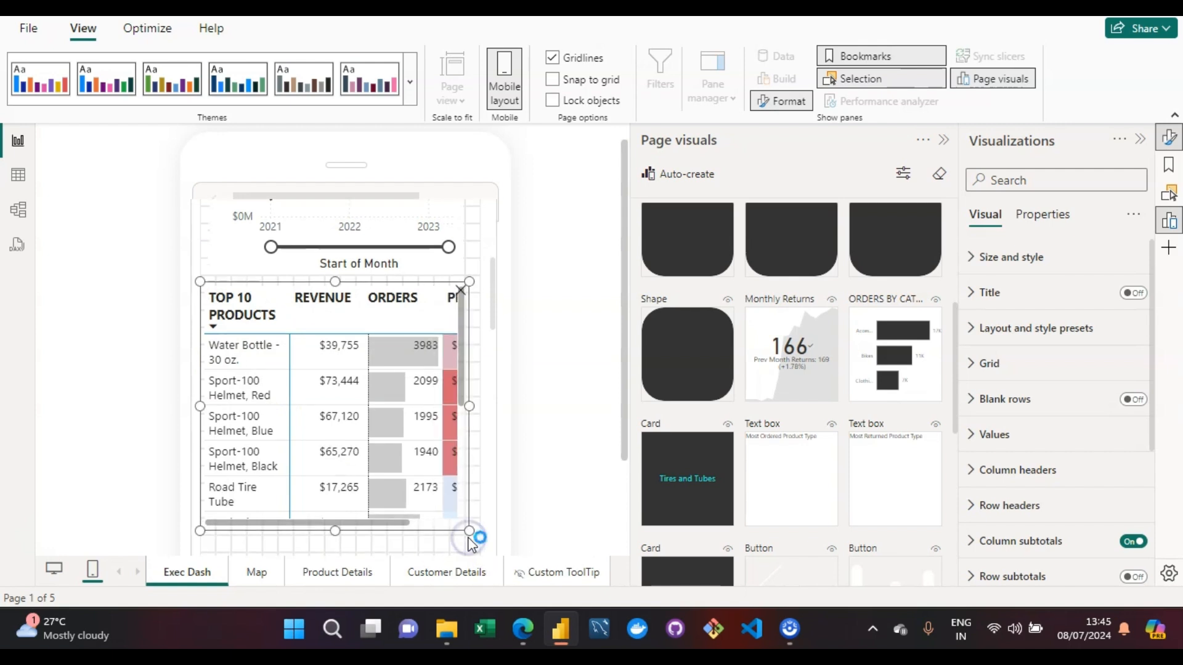
- Look through the remaining unplaced page visuals and review the arranged mobile layout from its KPIs to the matrix
left_click_drag(494, 320, 491, 356)
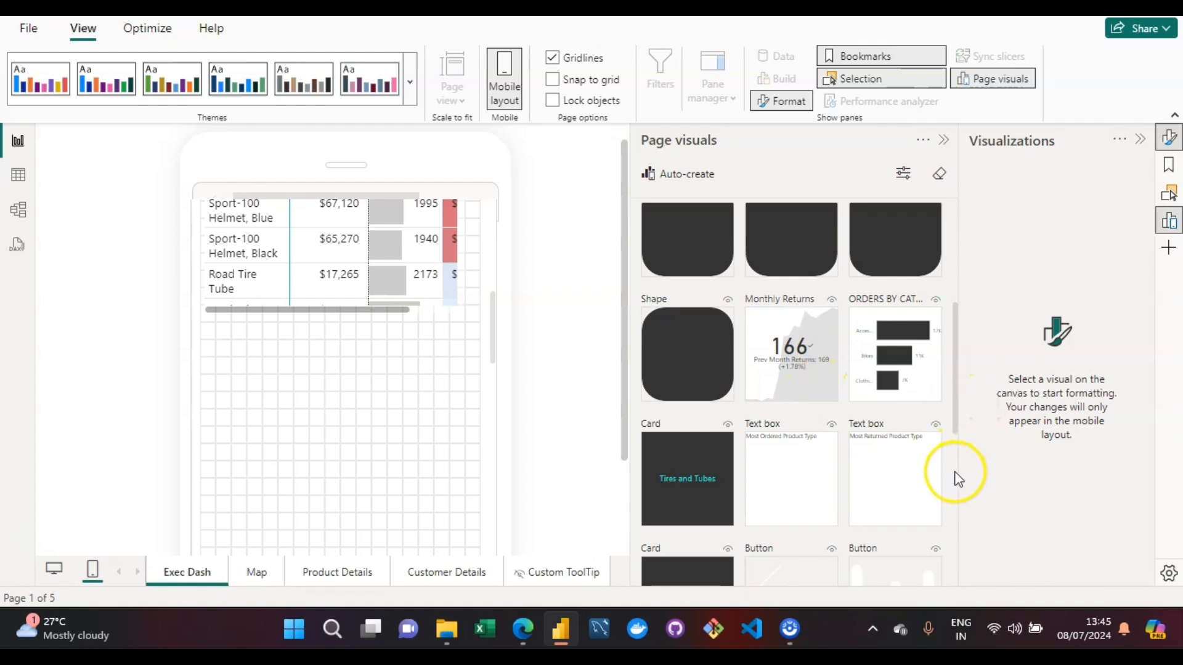
scroll(955, 484, "down", 5)
scroll(956, 484, "up", 8)
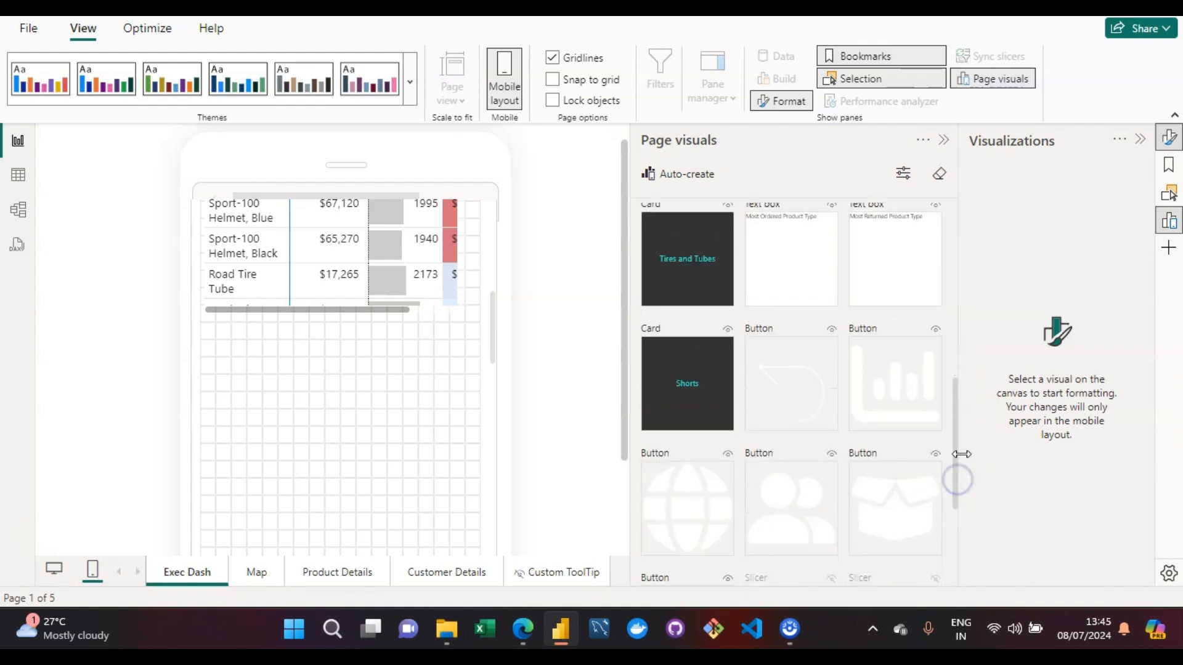
left_click_drag(983, 304, 985, 256)
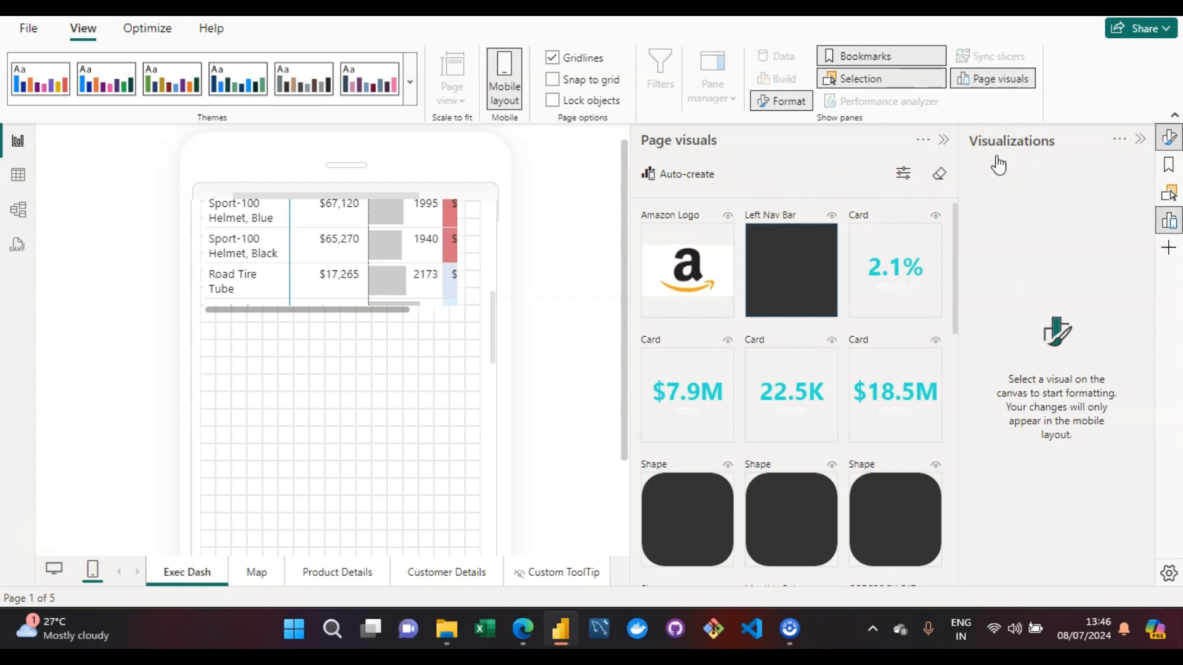
left_click(493, 255)
scroll(493, 255, "up", 5)
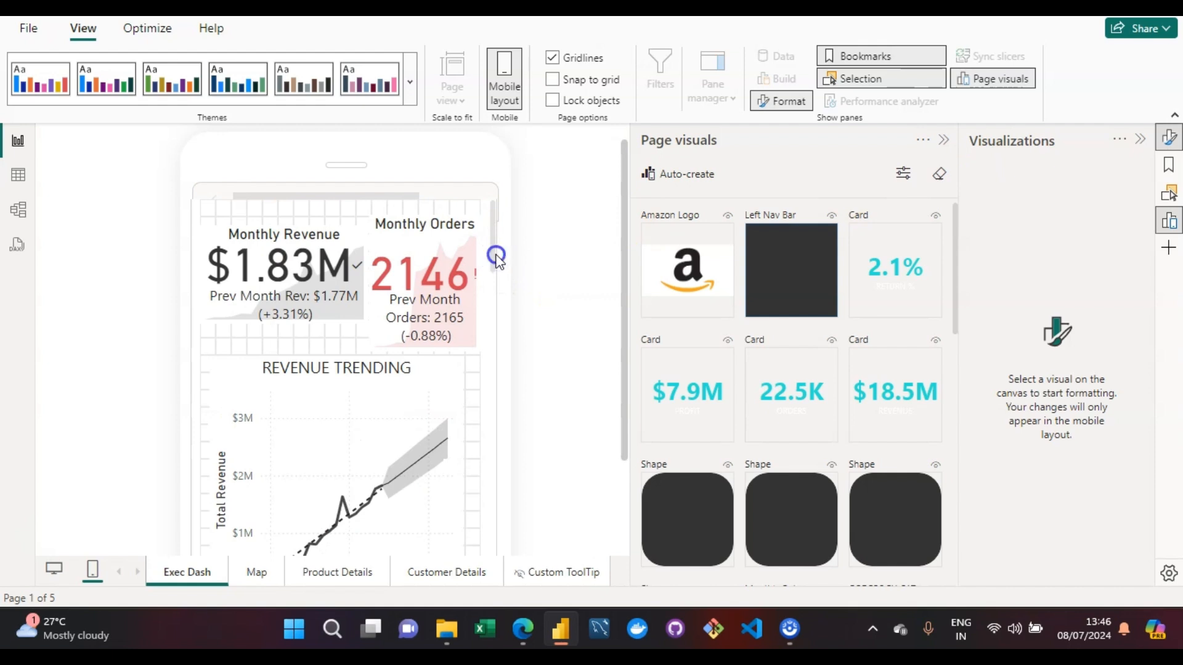
scroll(497, 258, "down", 1)
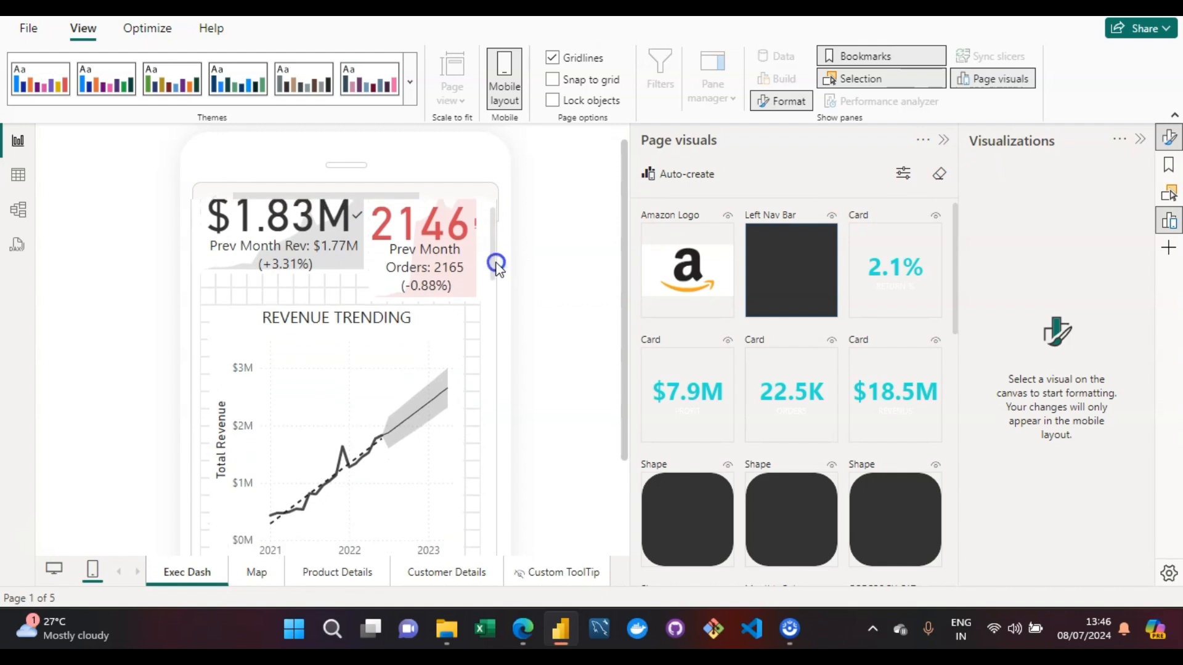
scroll(497, 266, "up", 1)
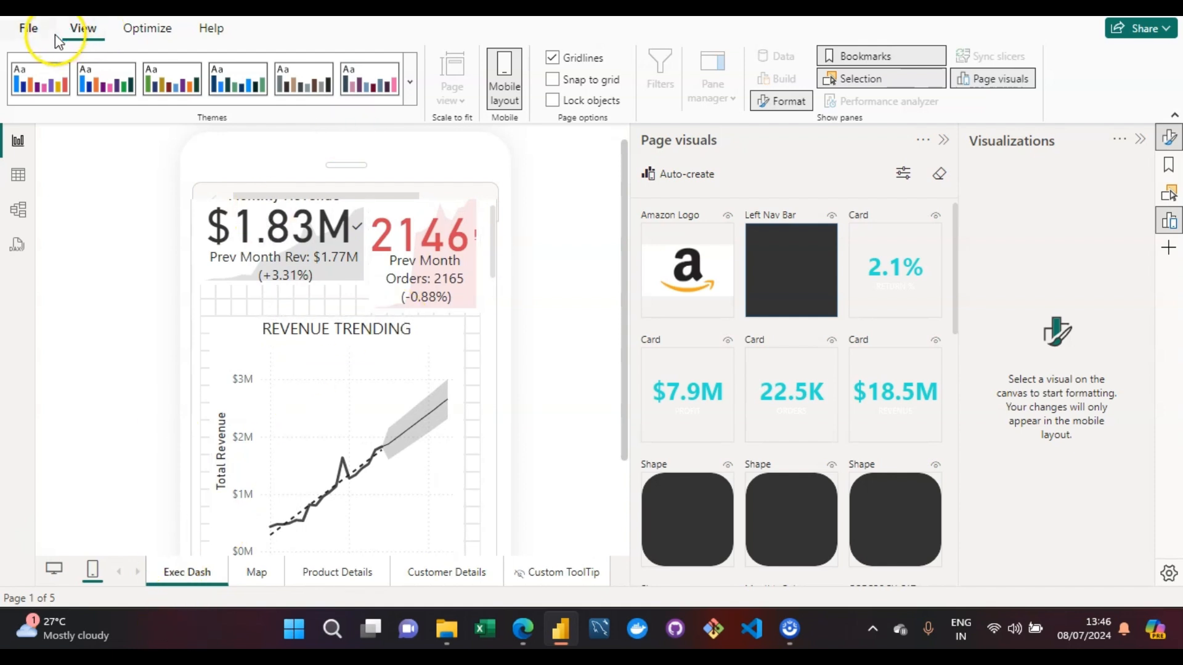
- Return the Exec Dash page to the desktop layout
left_click(404, 245)
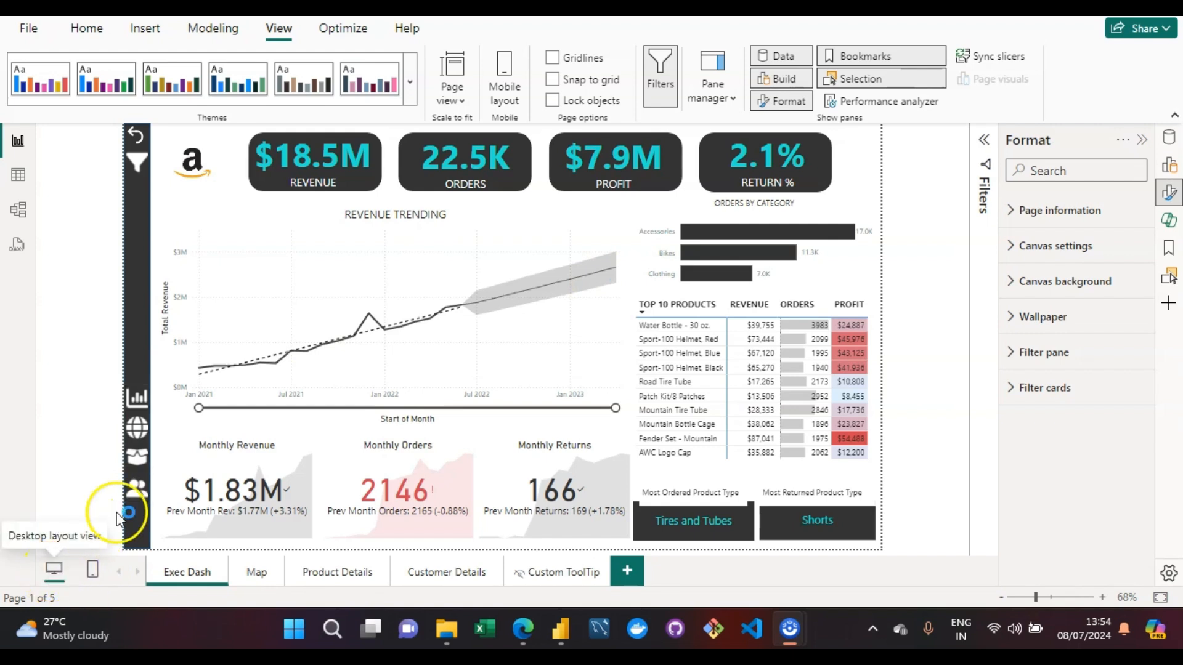
mouse_move(279, 244)
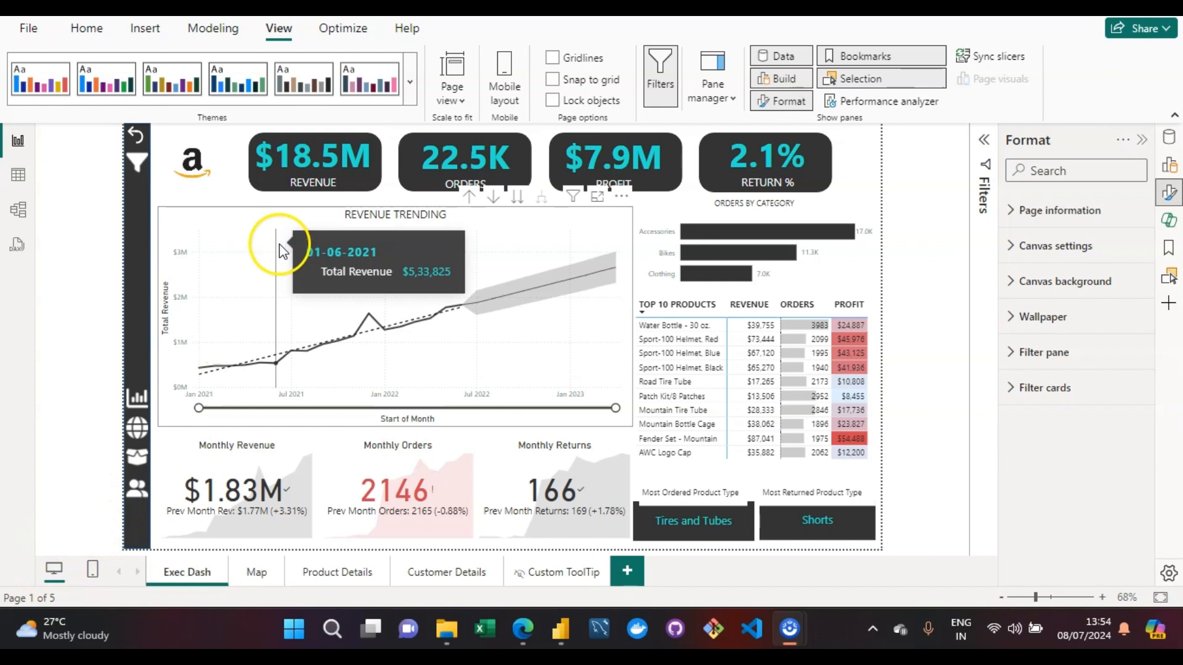
left_click(94, 34)
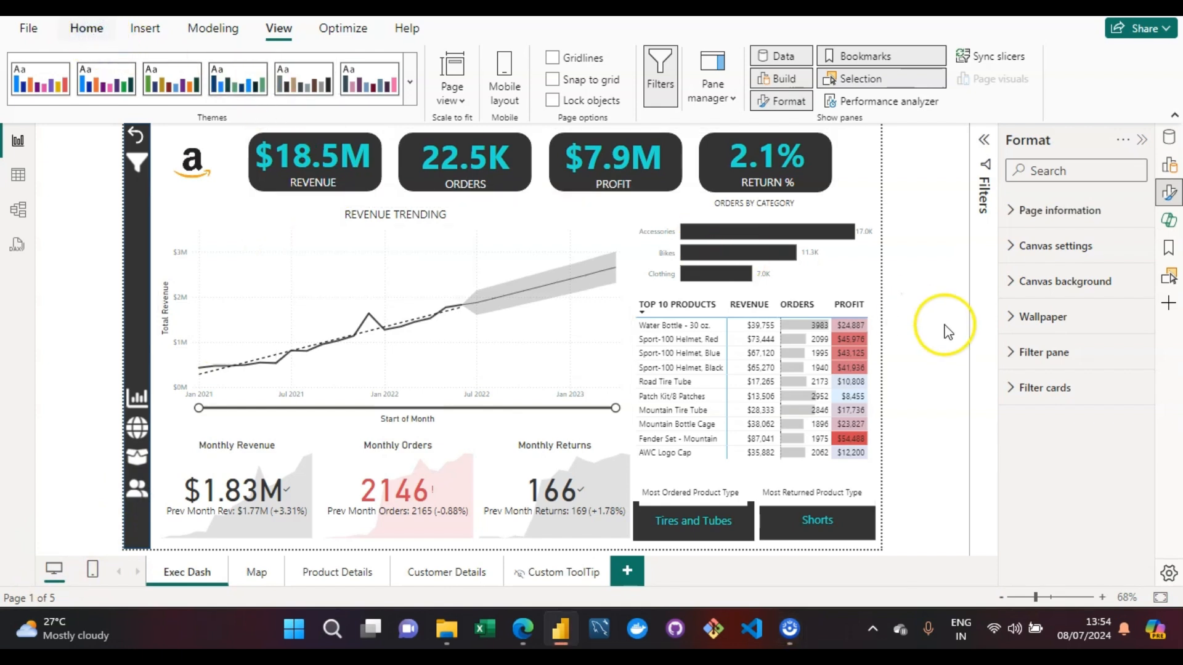
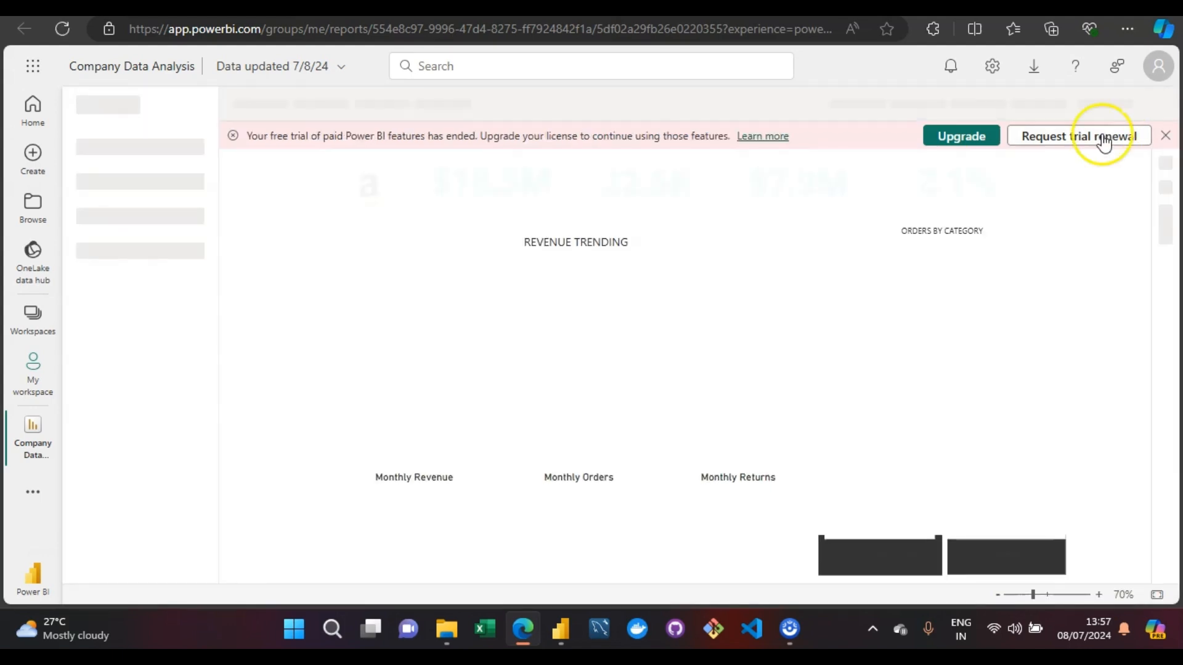
- Dismiss the trial notice and the PowerPoint tip, and review the charts on the published Exec Dash page
left_click(1165, 137)
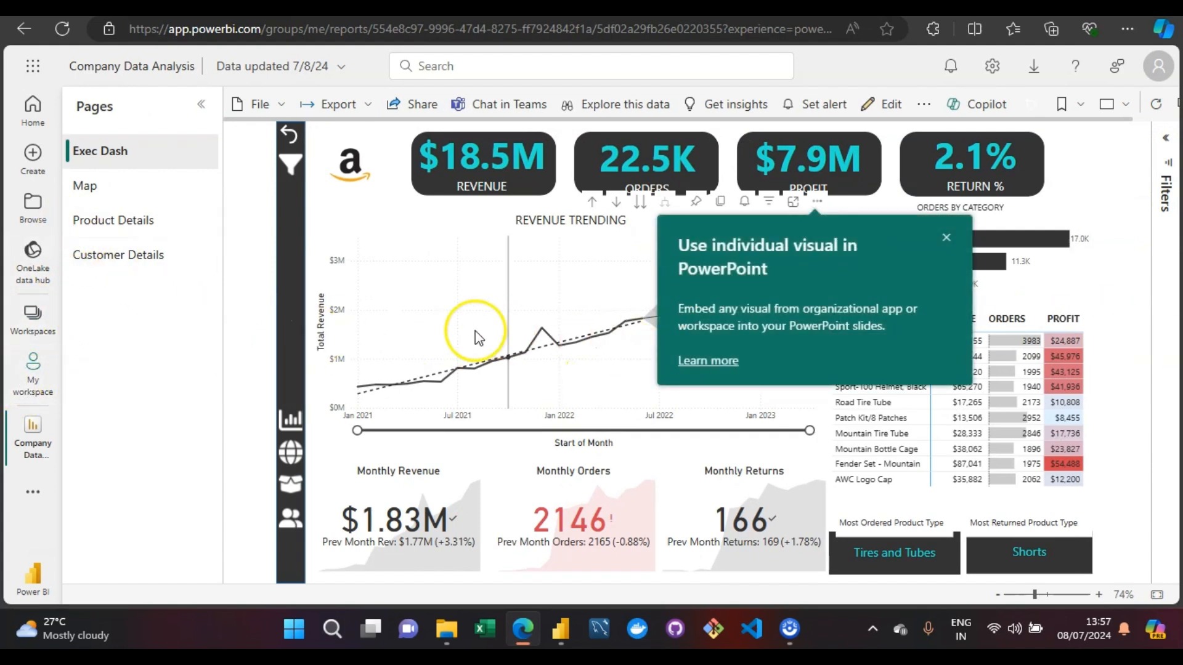
left_click(947, 239)
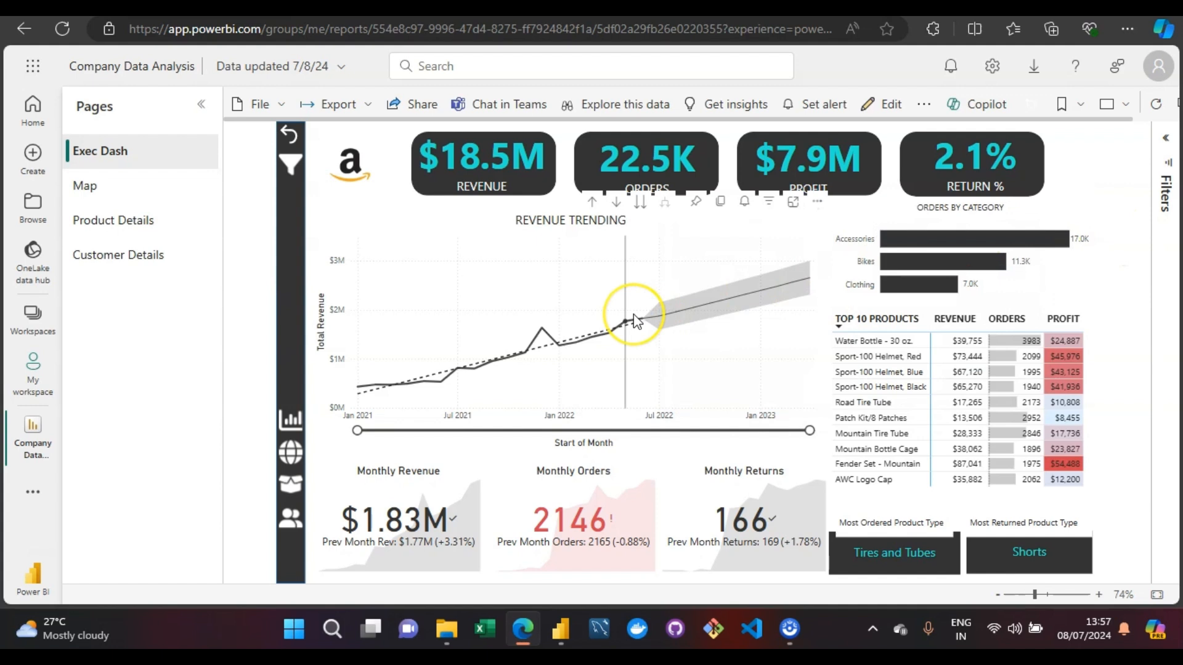
mouse_move(636, 319)
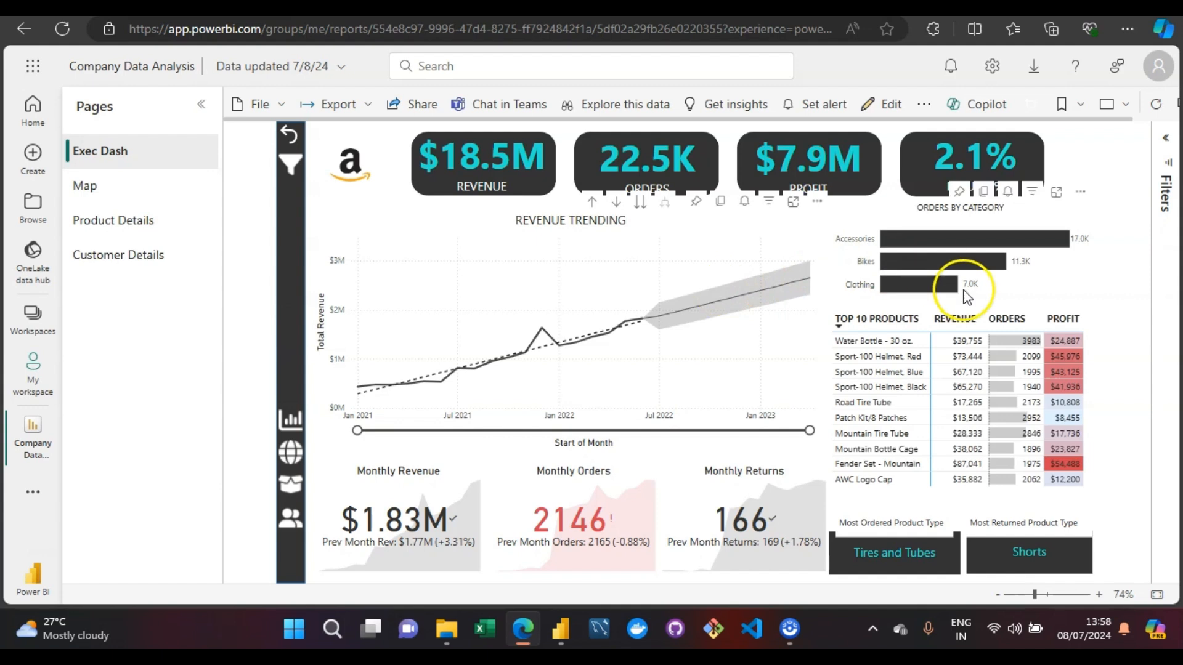
mouse_move(919, 245)
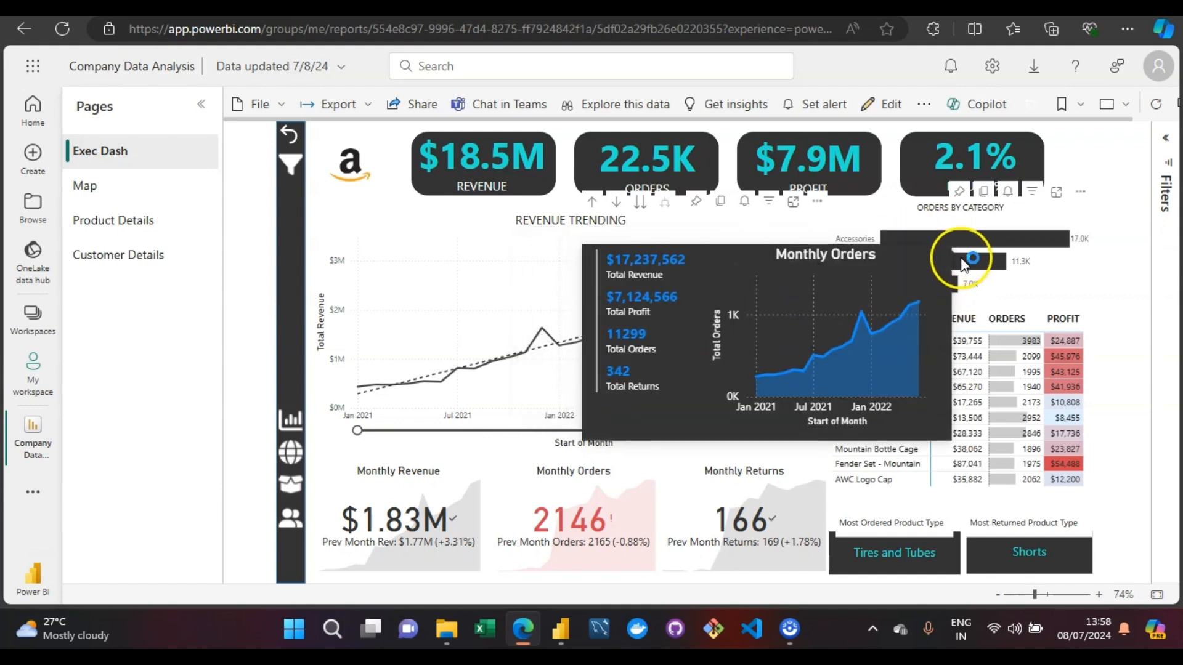
- Open the Map page and review the export formats available for the published report
left_click(95, 192)
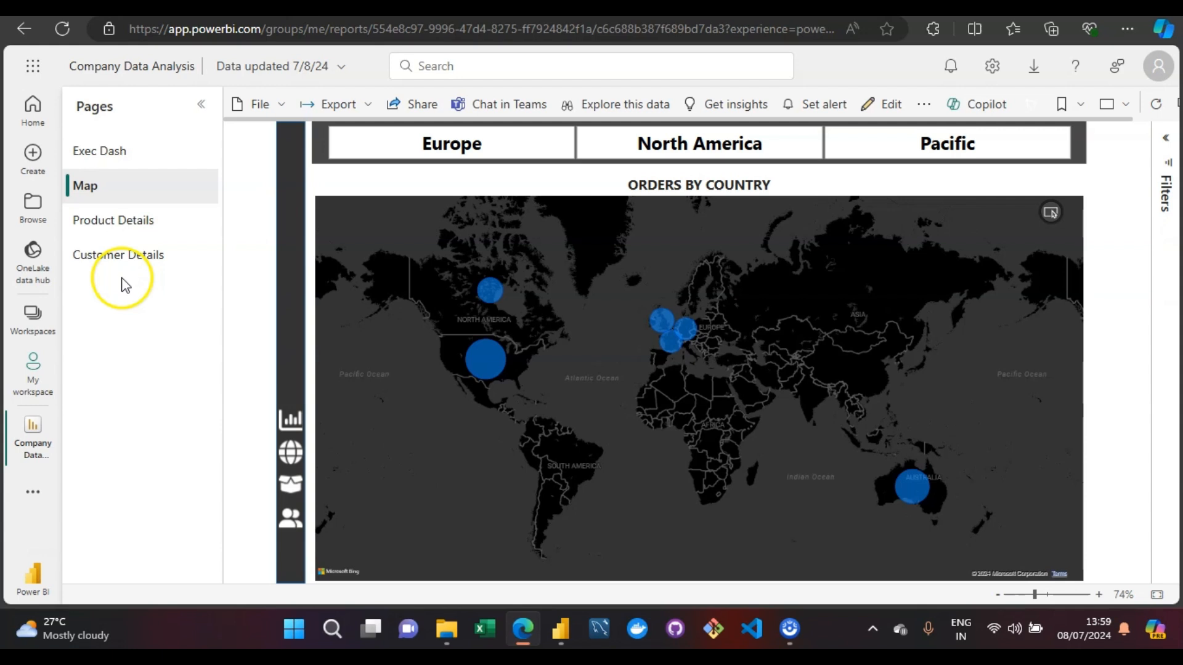
left_click(369, 106)
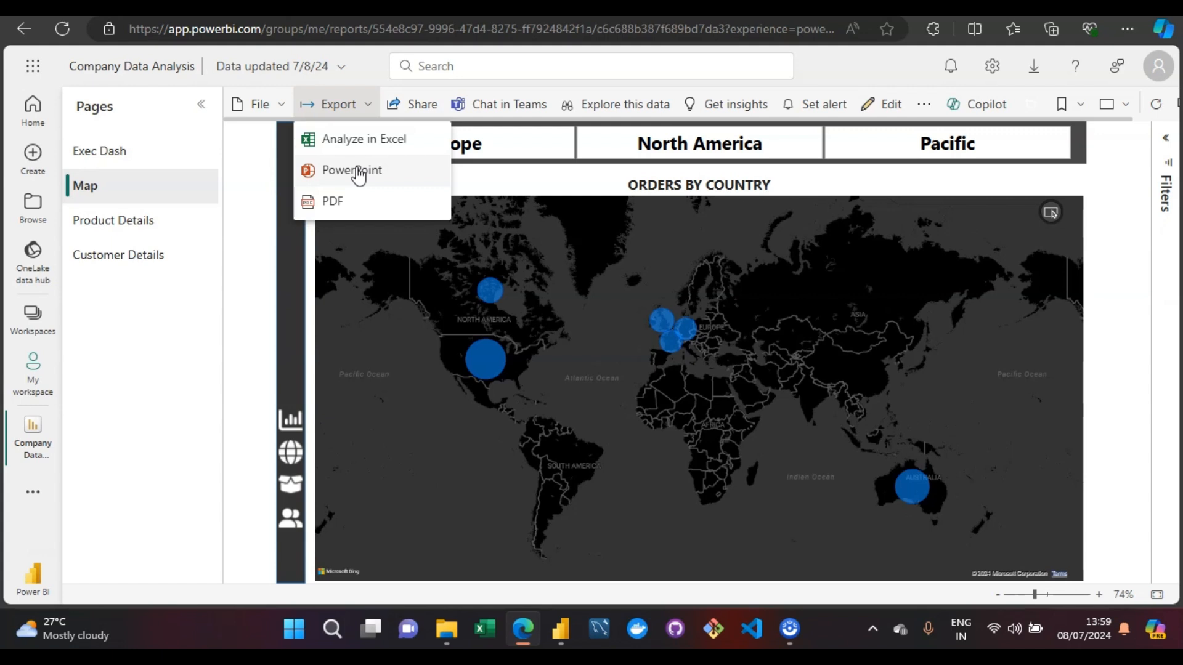
left_click(337, 205)
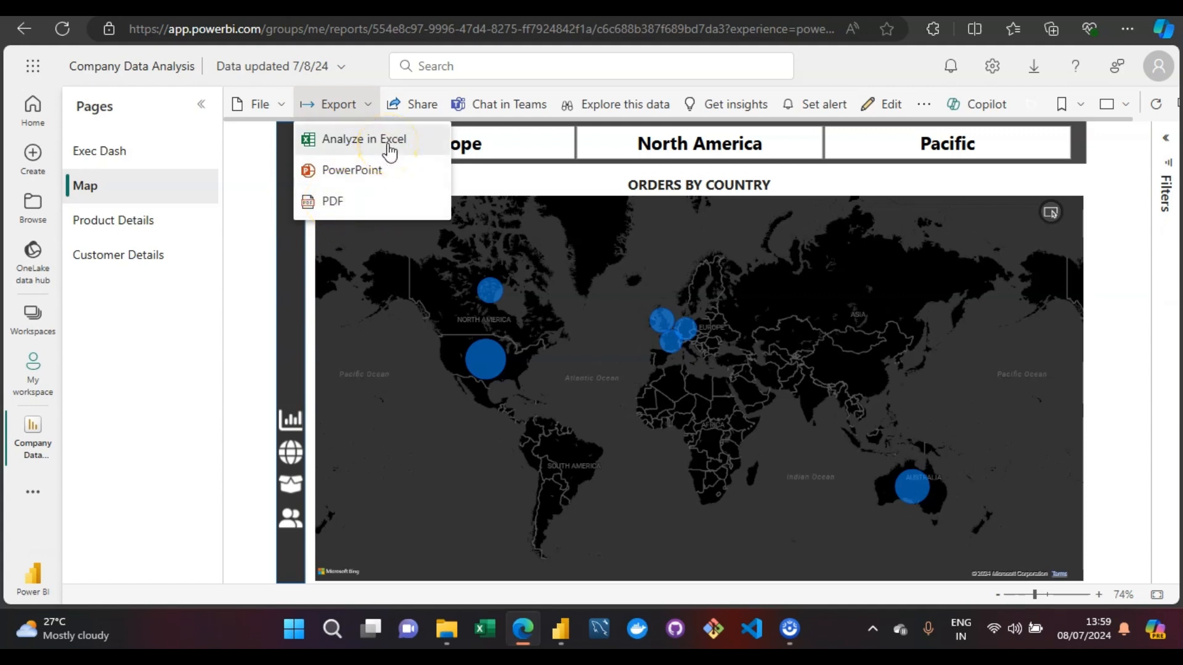
left_click(278, 308)
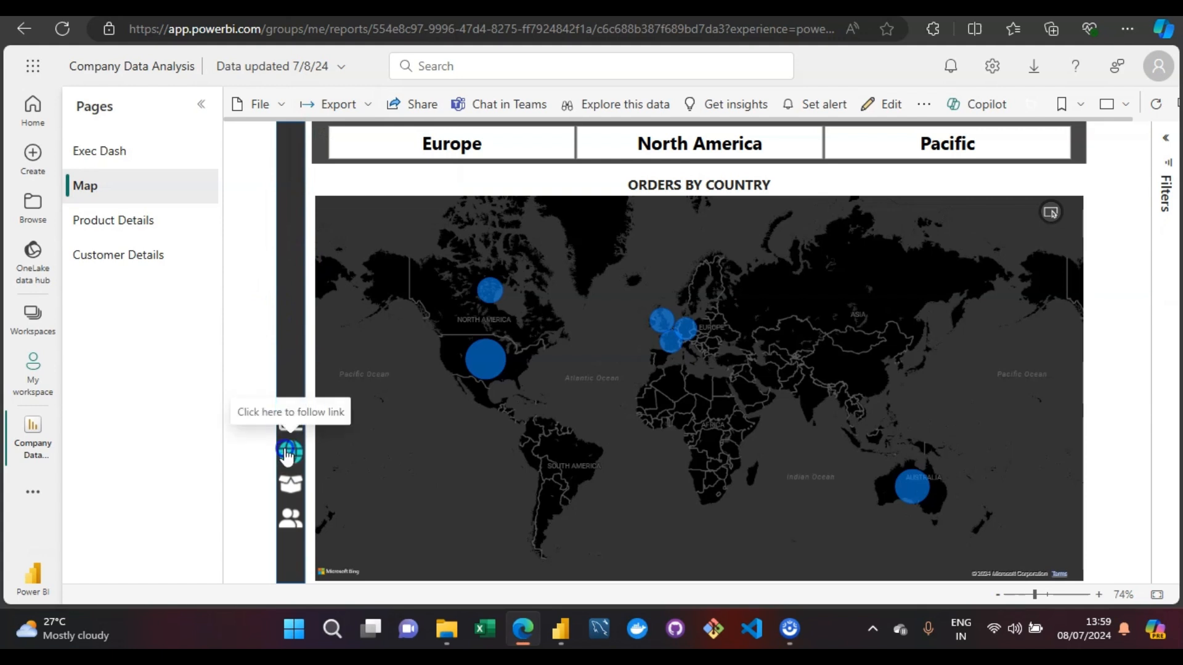
- Test the report's own page navigation by visiting Product Details, Customer Details and Exec Dash
left_click(291, 490)
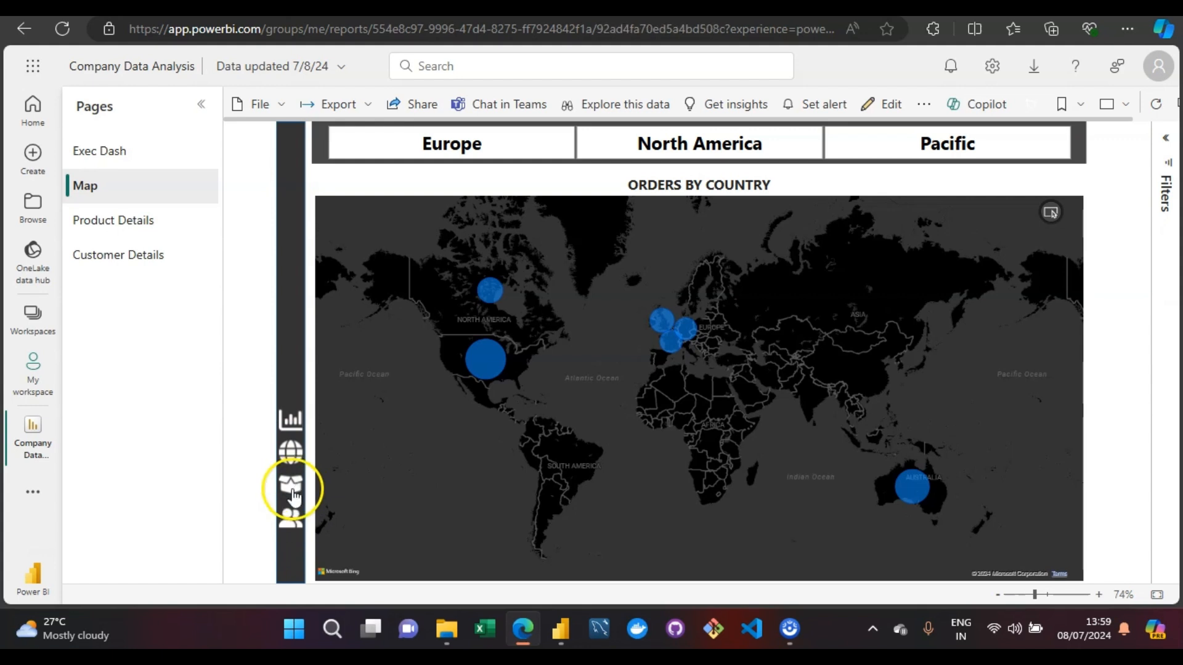
left_click(299, 423)
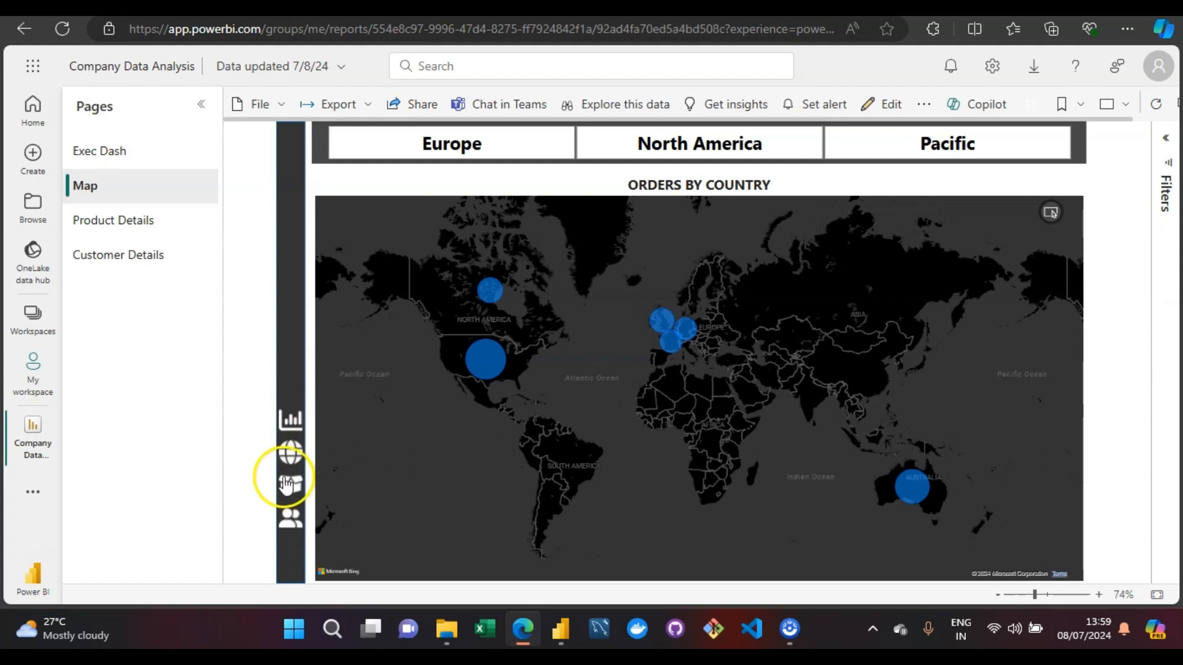
left_click(416, 163)
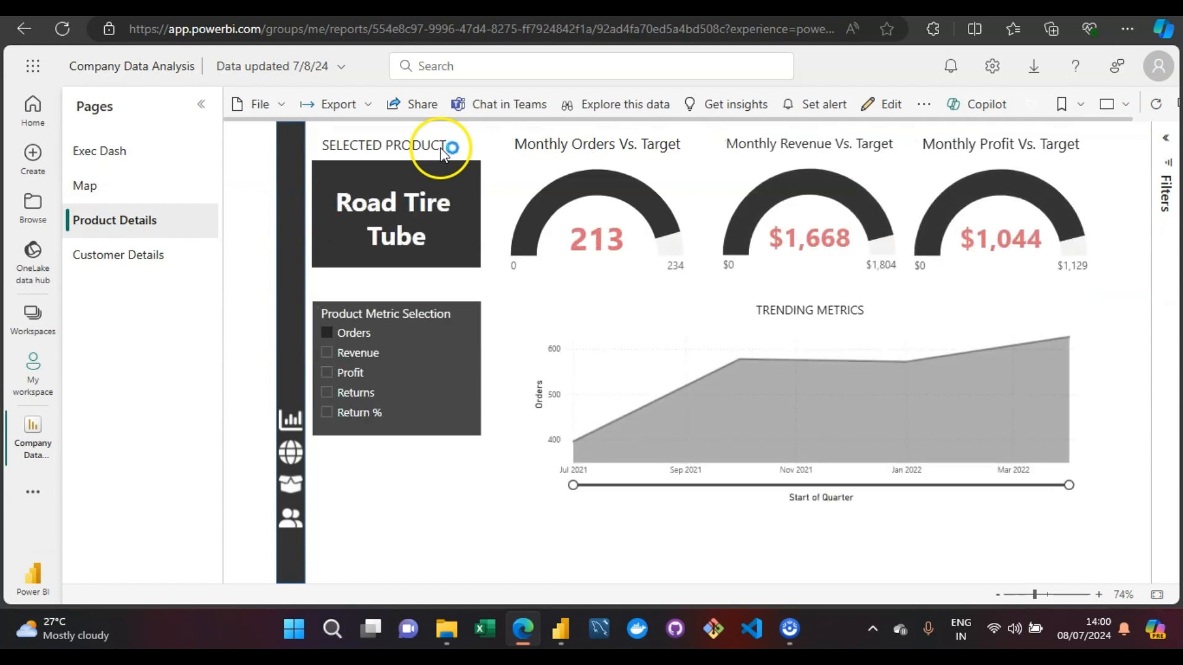
left_click(291, 484)
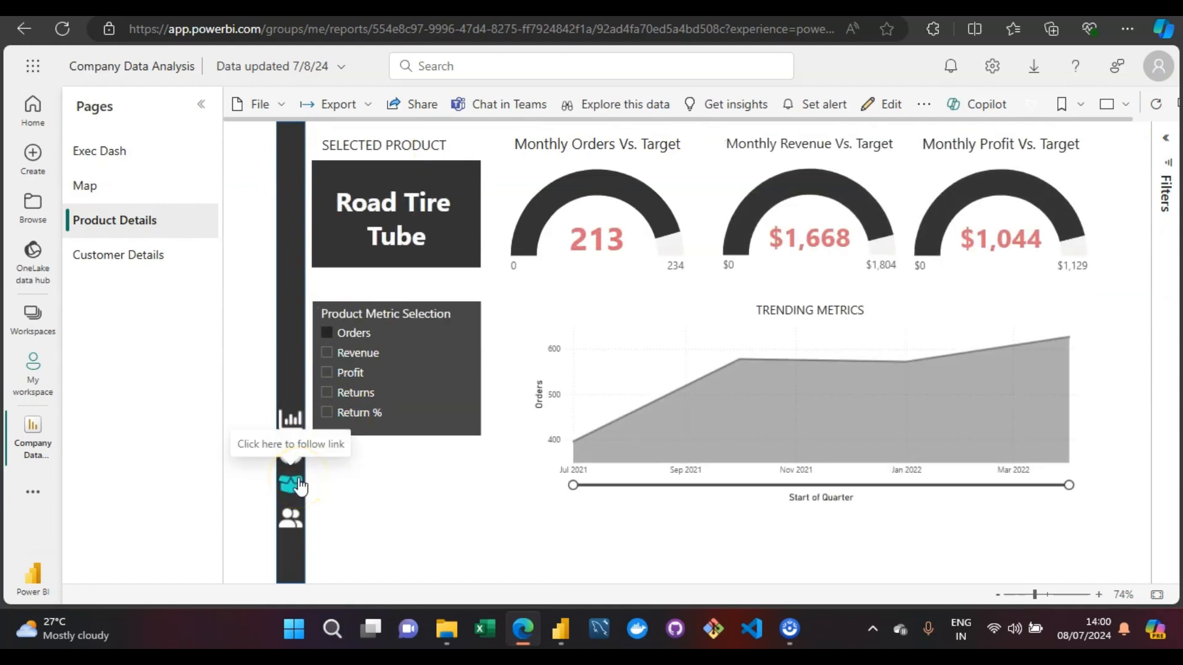
left_click(291, 525)
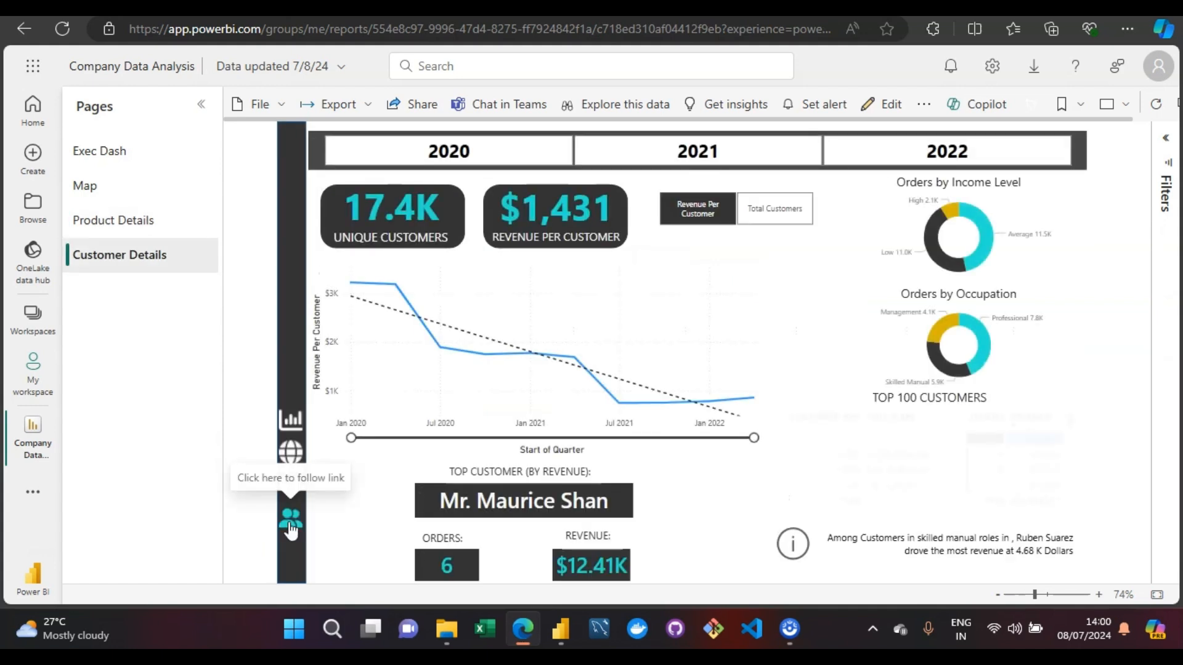
left_click(289, 451)
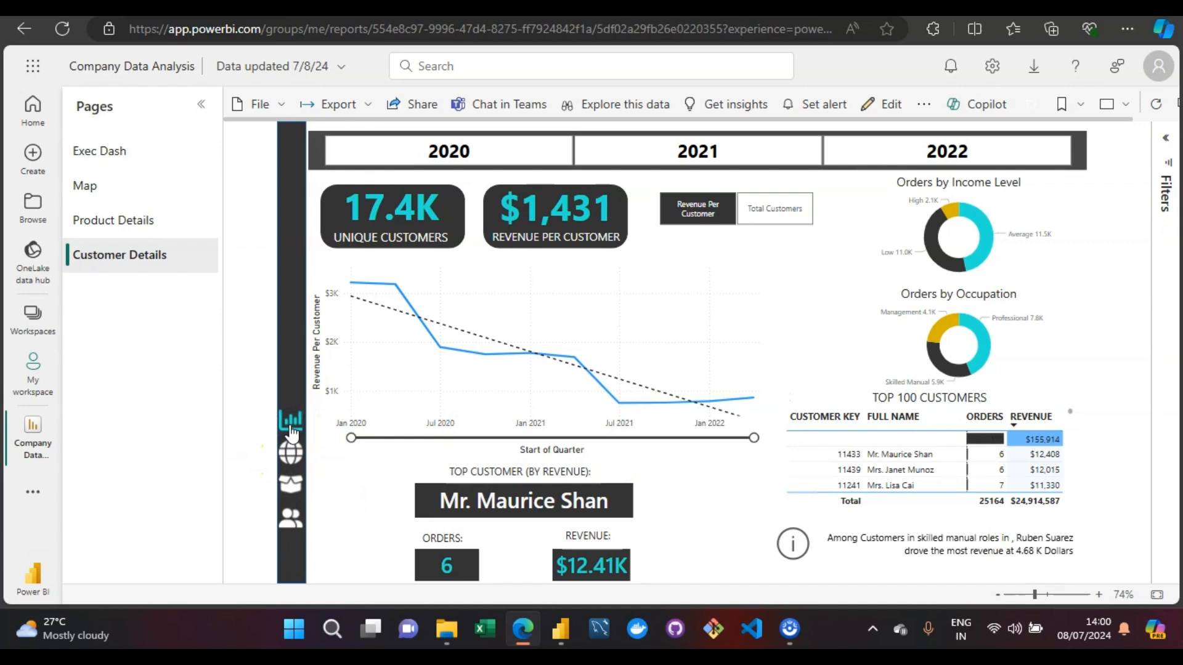
left_click(291, 422)
left_click(298, 484)
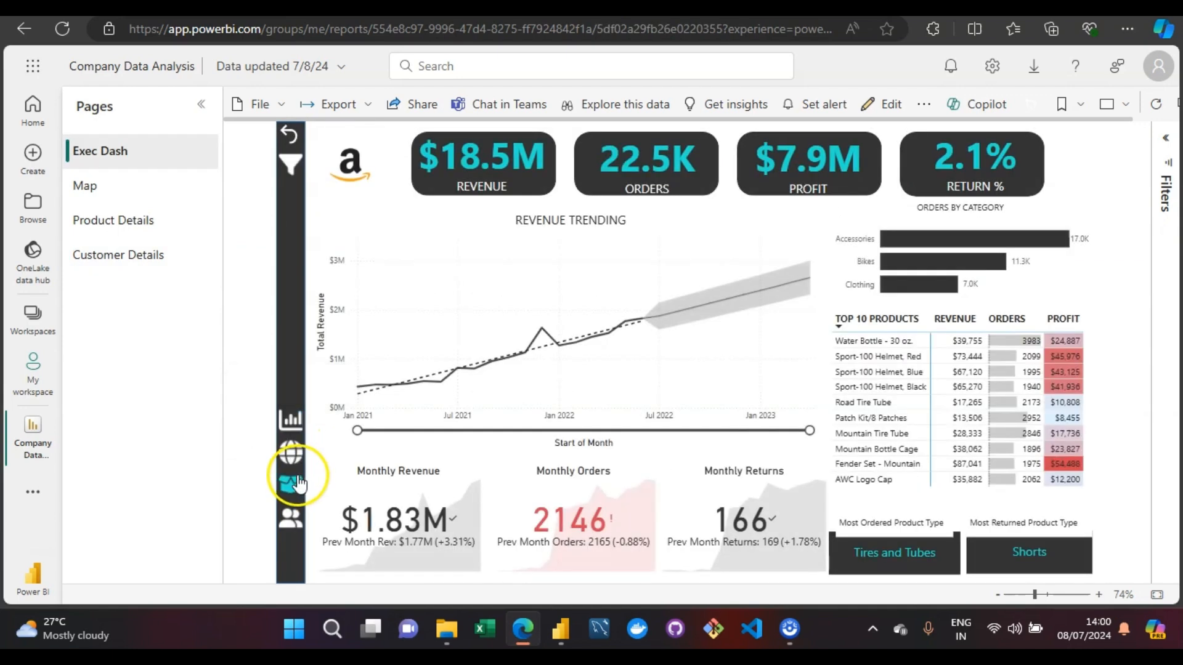
- Go to the Map page and filter the Orders by Country map to North America
left_click(293, 456)
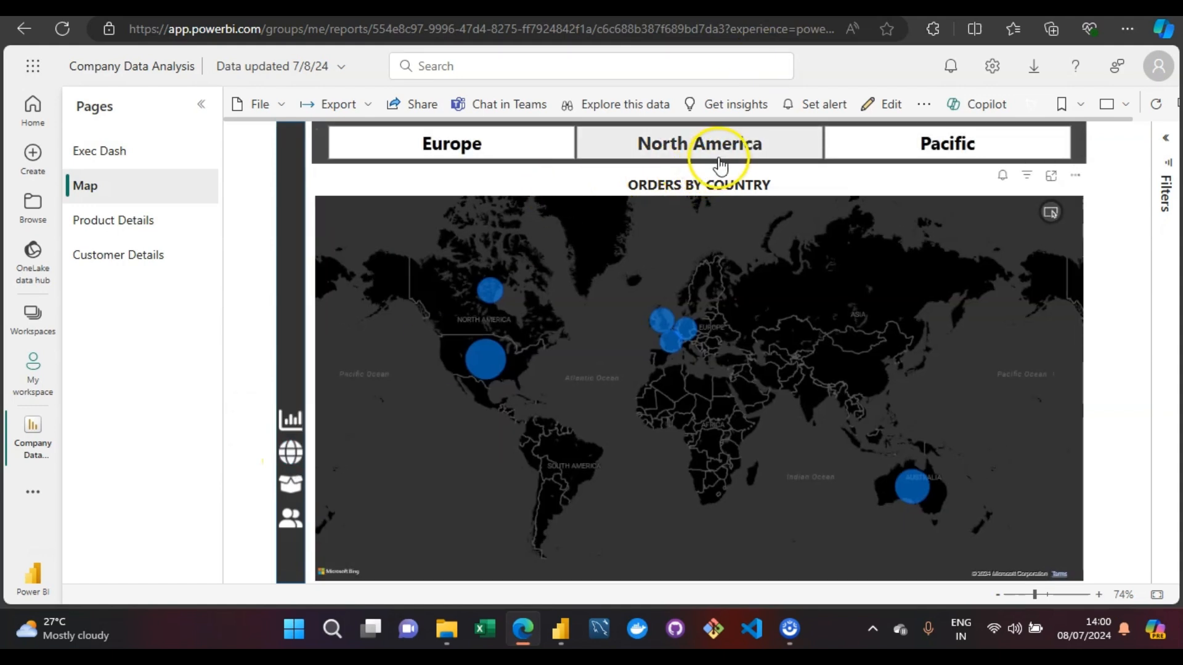
left_click(721, 164)
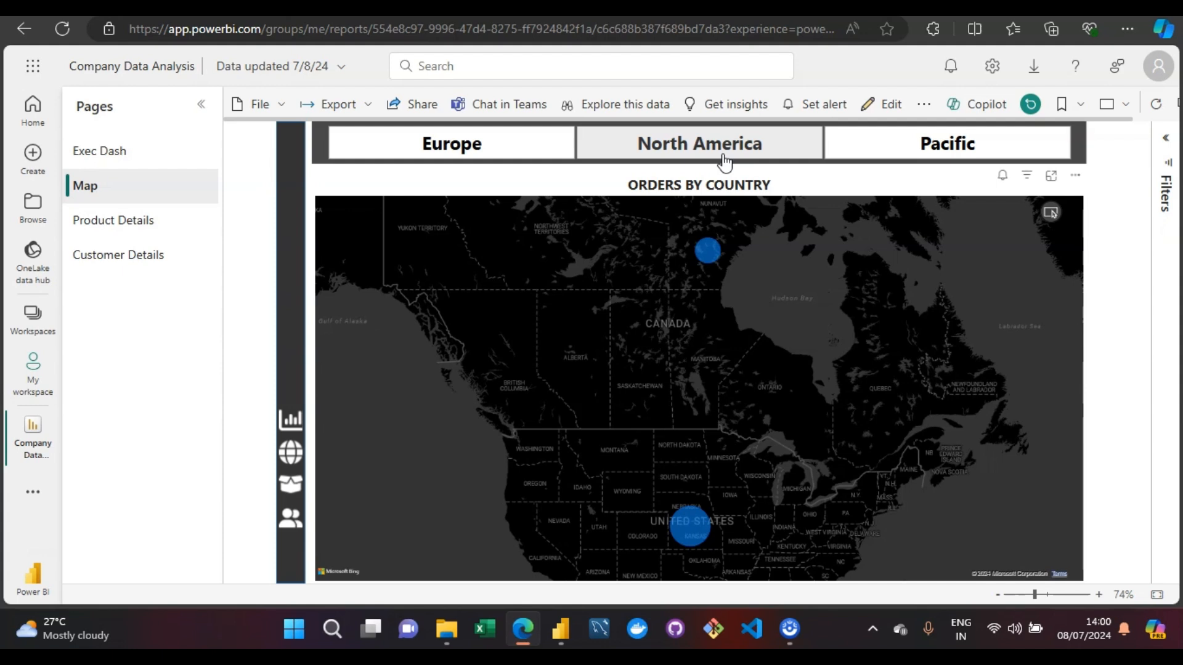
left_click(724, 162)
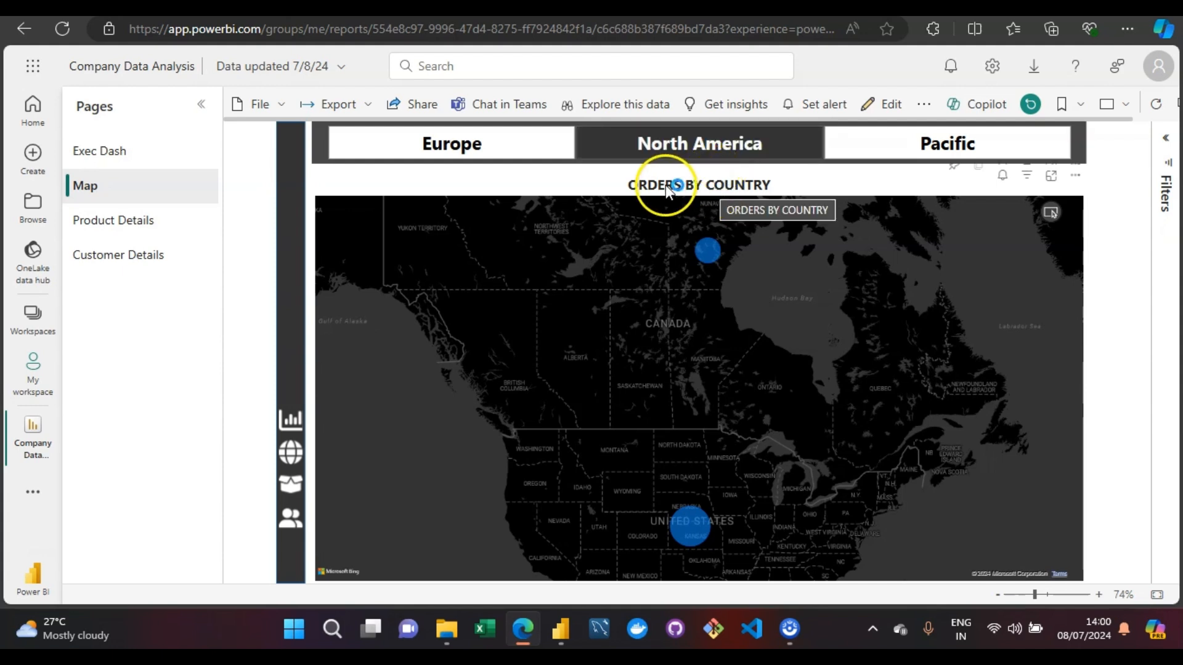
- View the Product Details page and return to the Exec Dash page
left_click(102, 234)
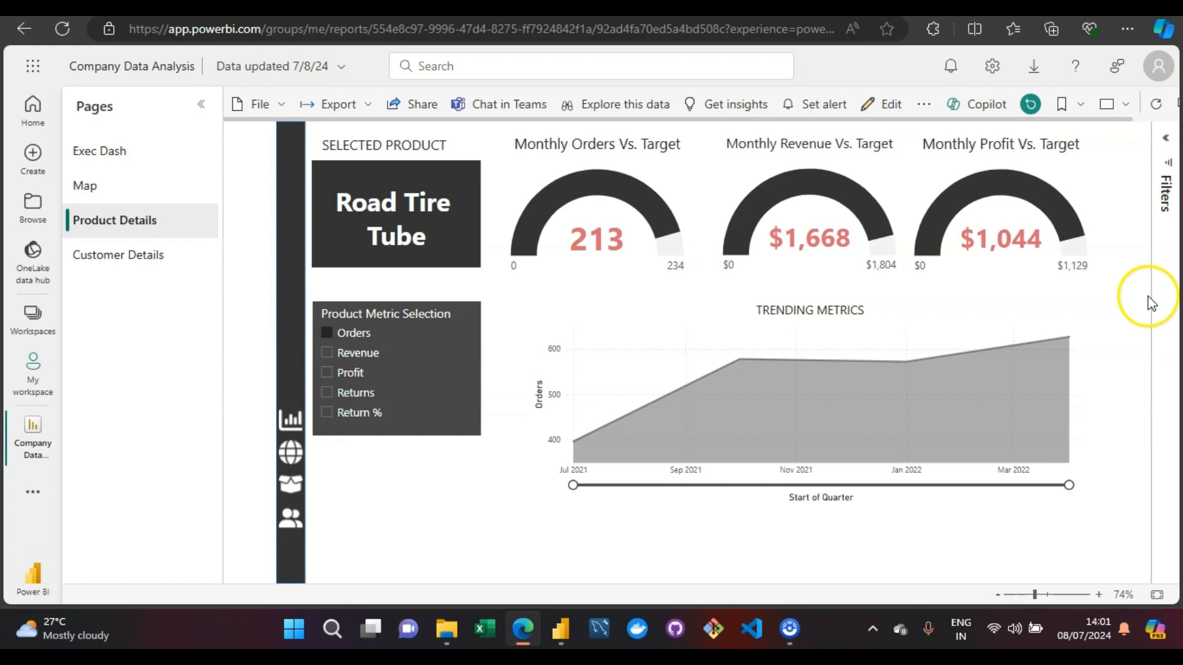
left_click(100, 155)
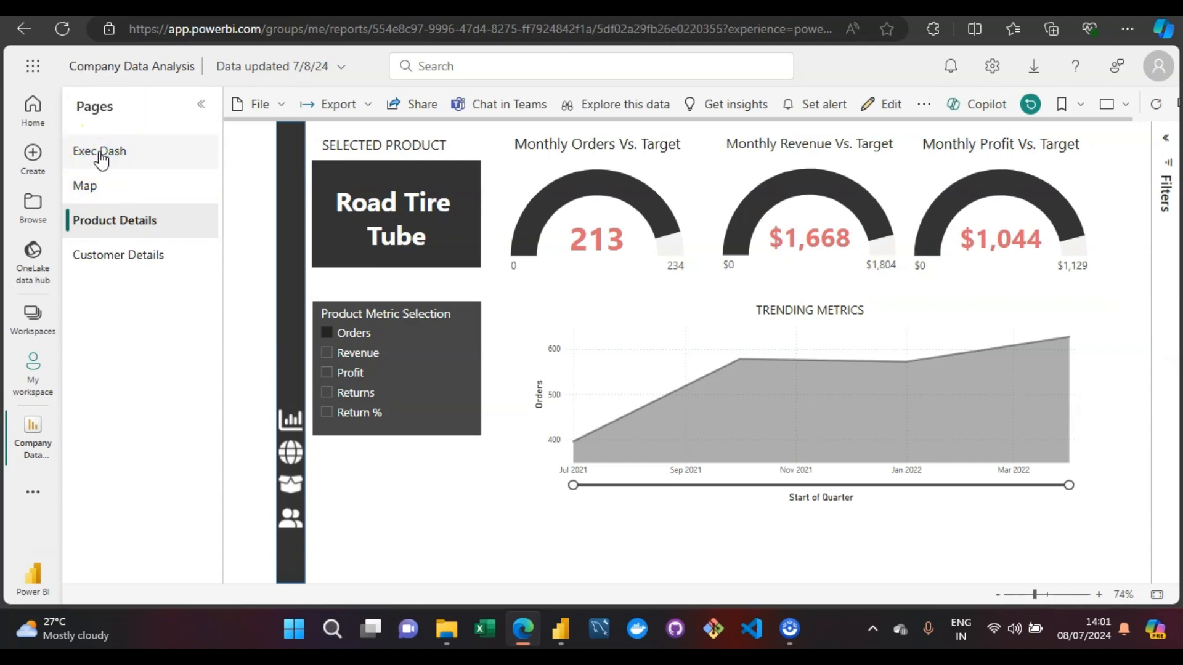